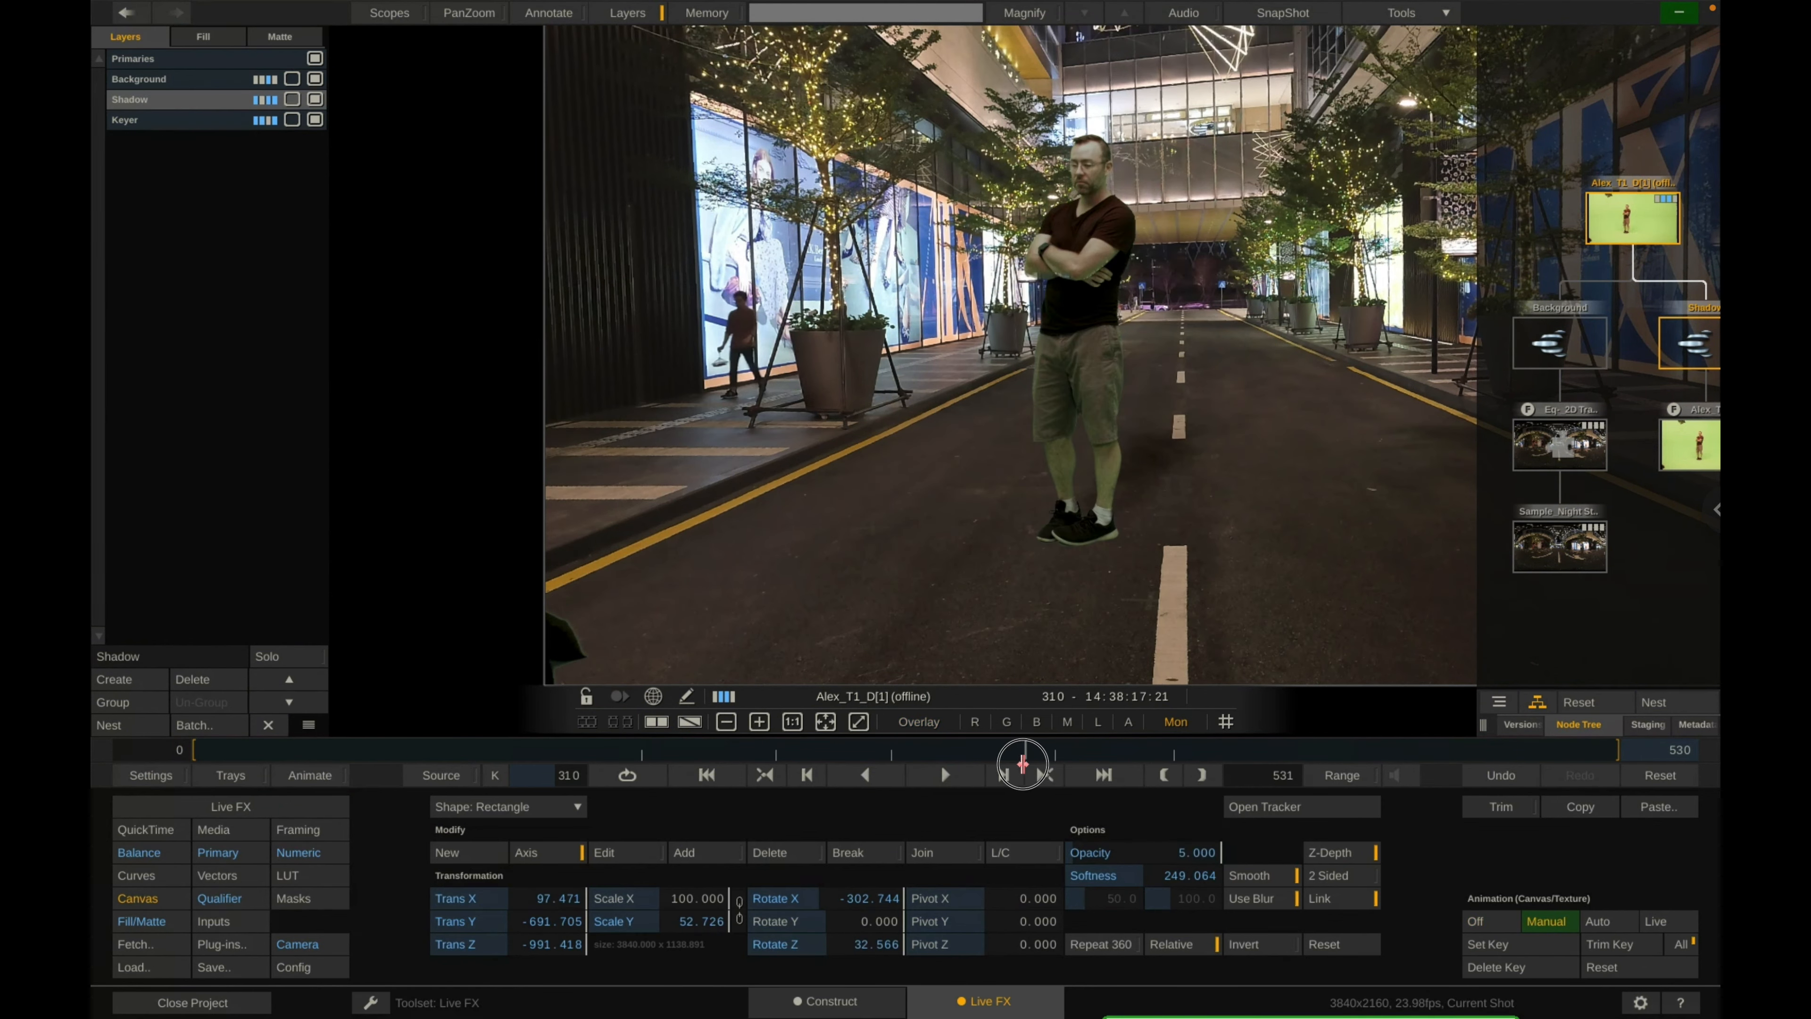
pyautogui.moveTo(1022, 763); pyautogui.dragTo(937, 758)
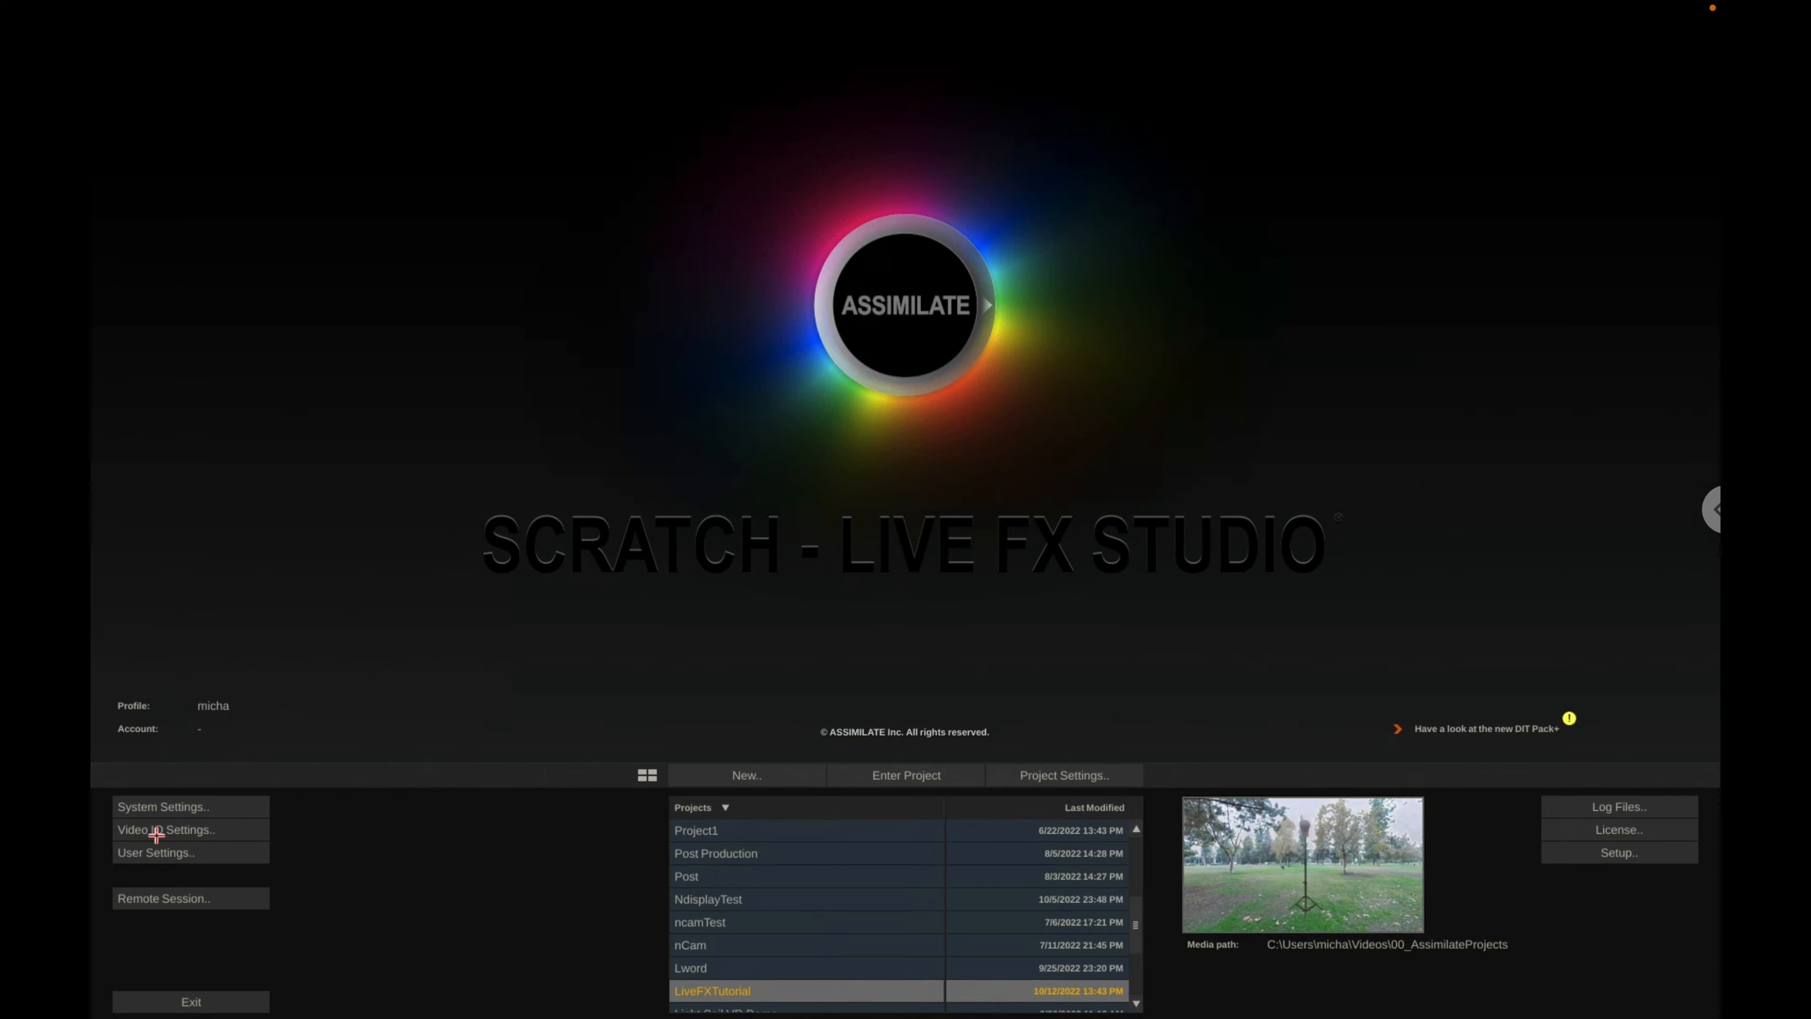
# Set the video IO device to DeckLink 8K Pro (1), keep it switched on and close the setup.
pyautogui.click(201, 830)
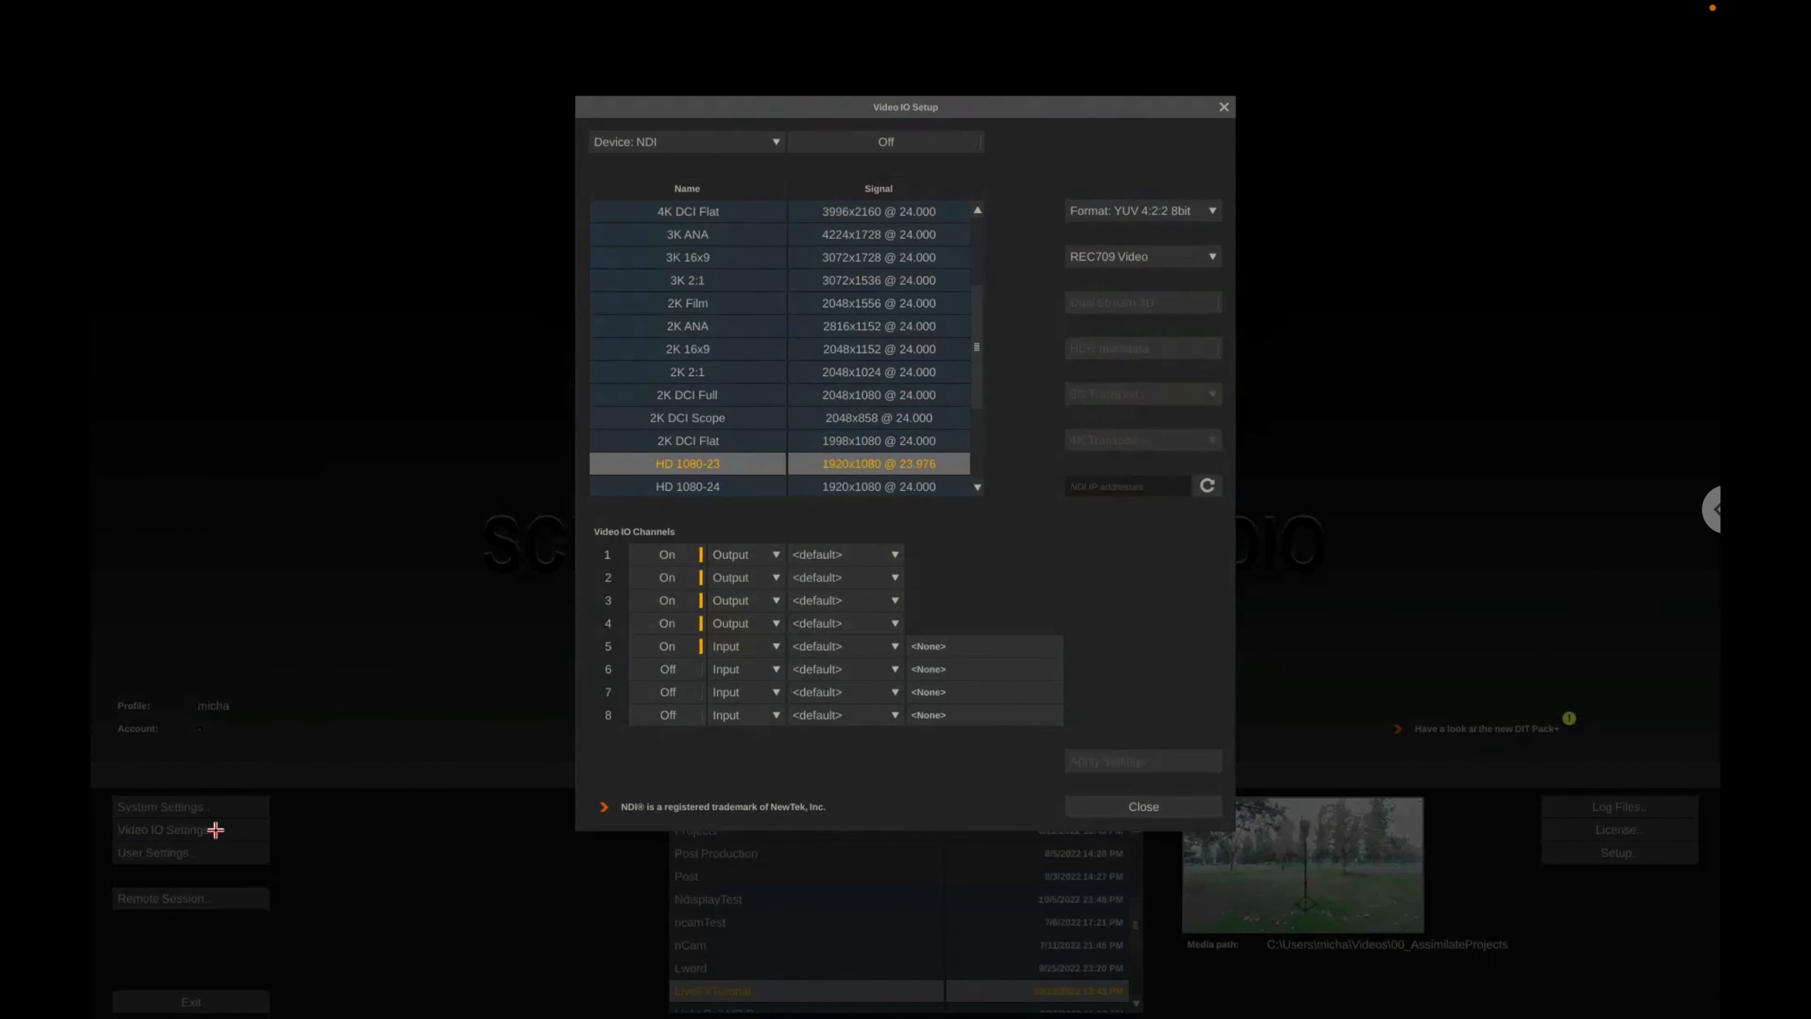
pyautogui.click(696, 141)
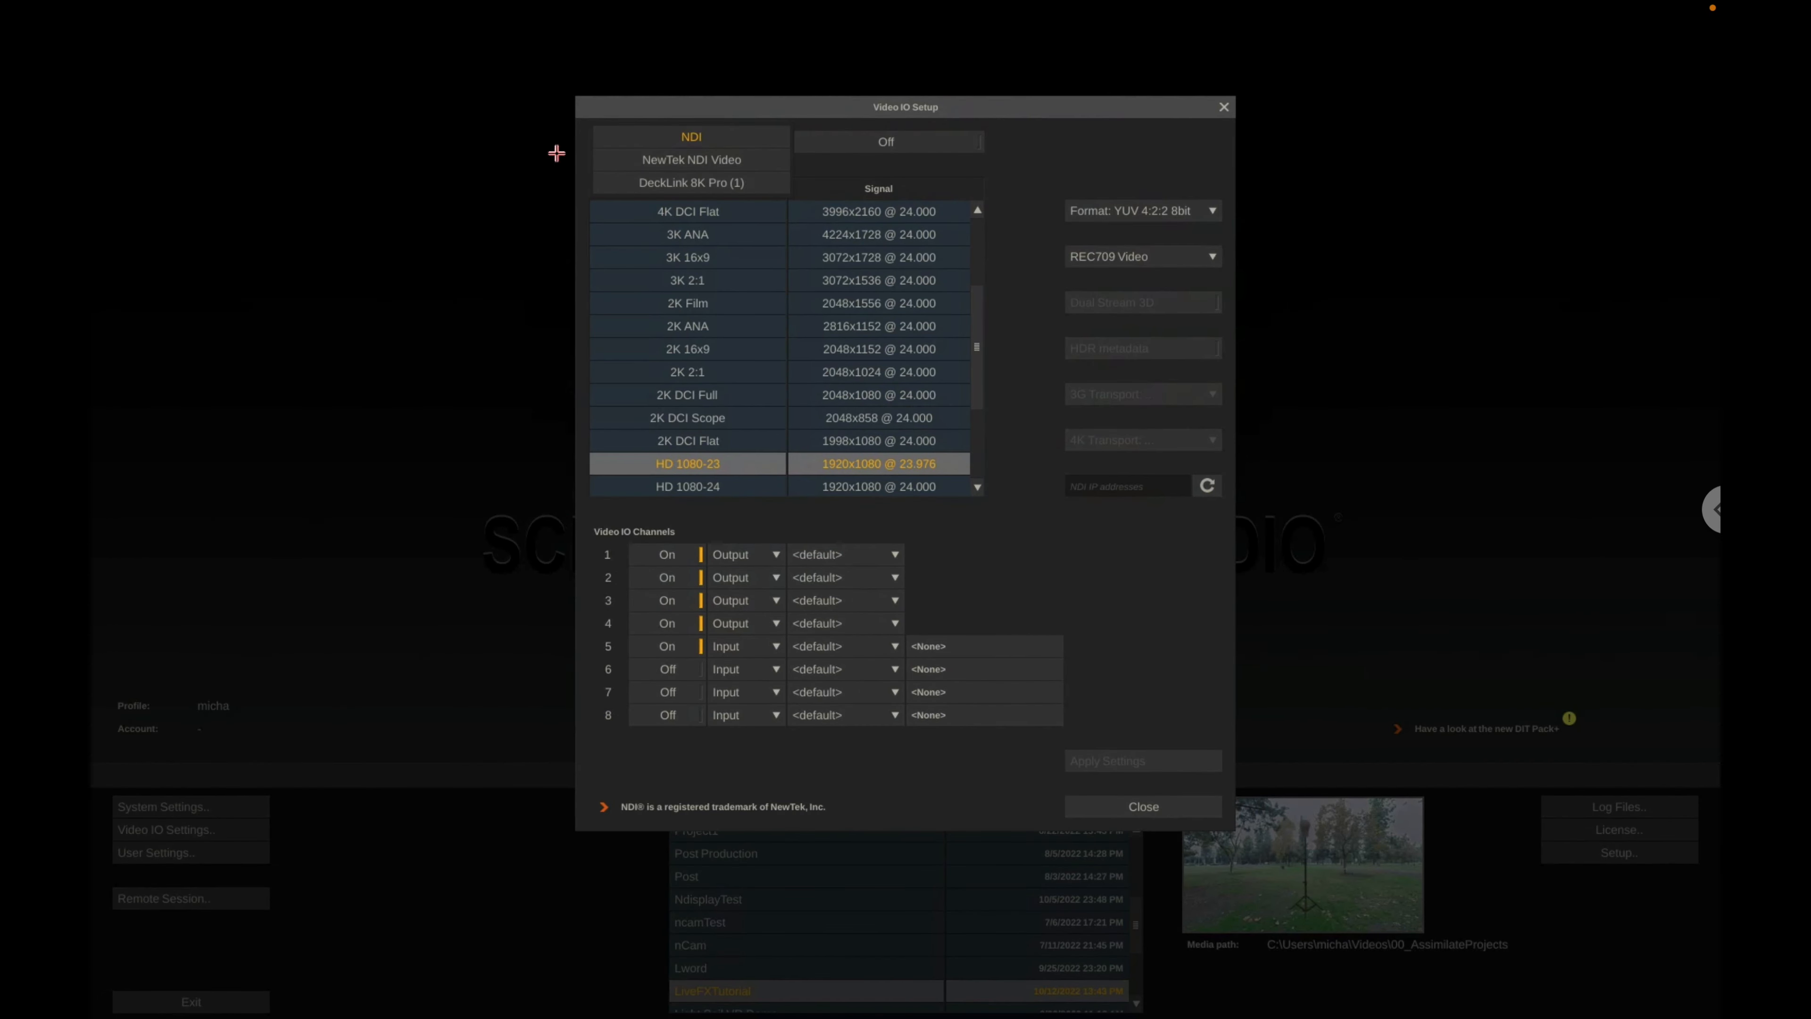
pyautogui.click(647, 182)
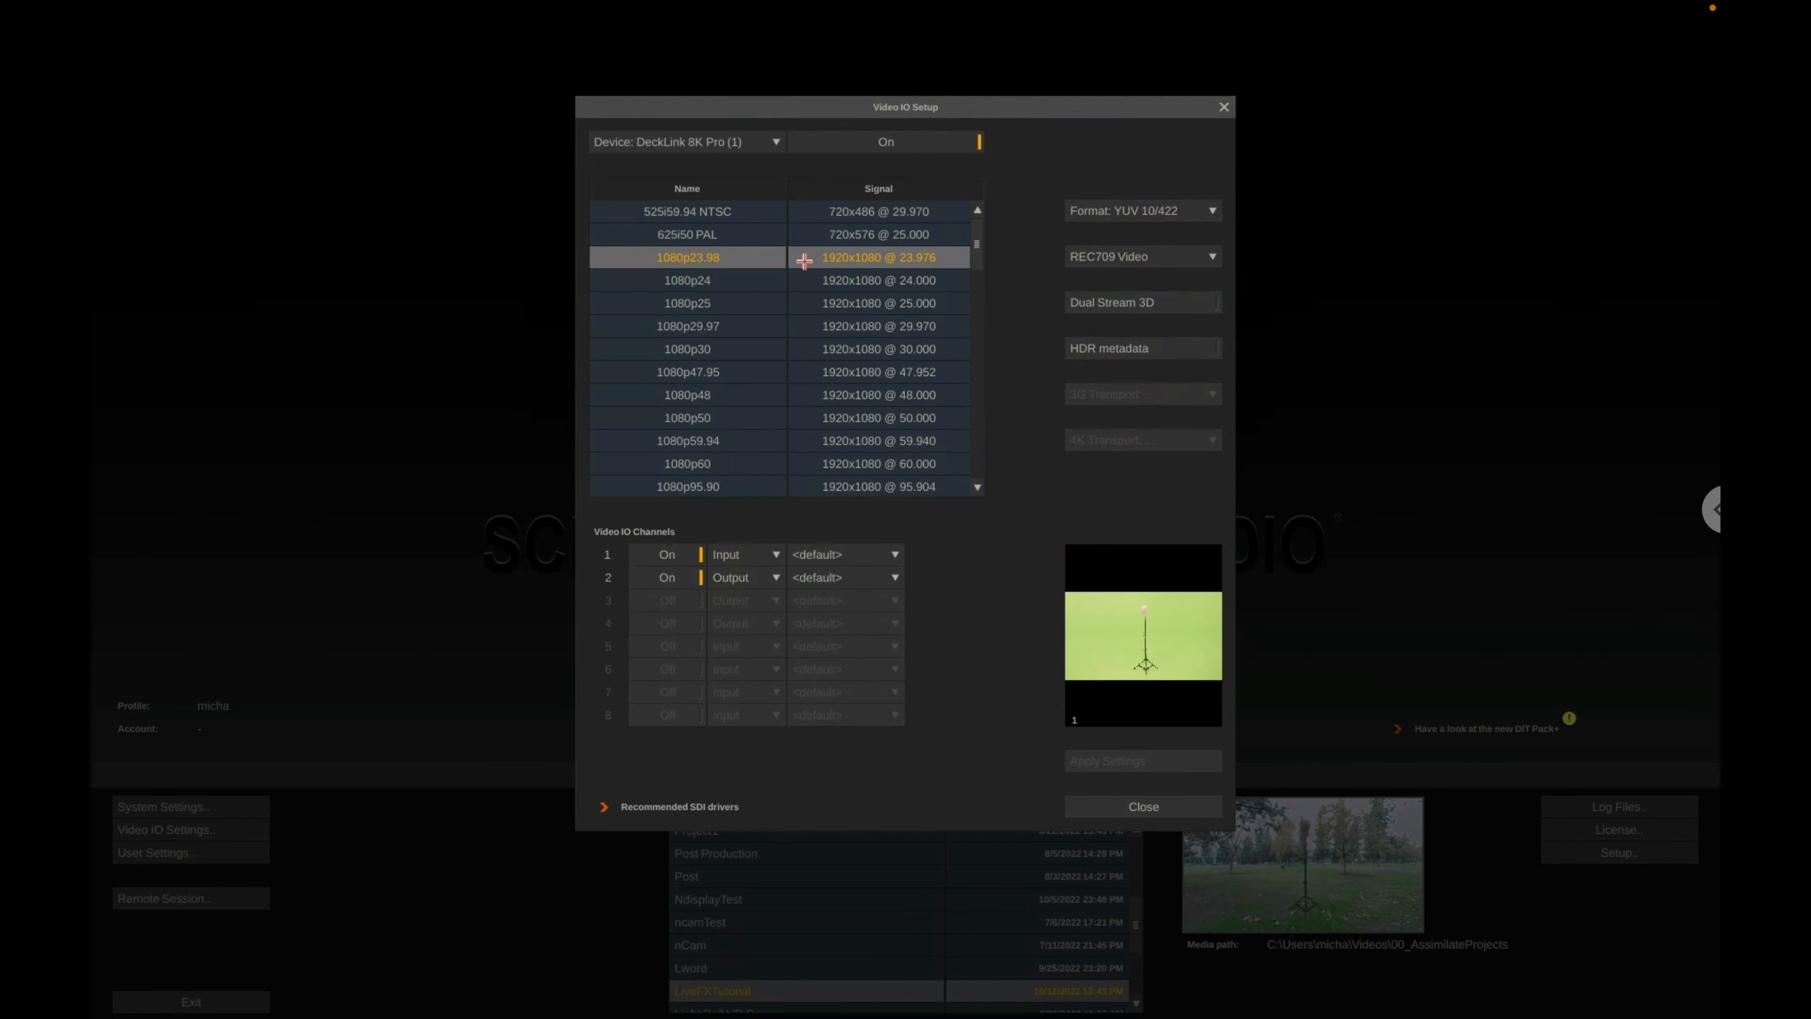
pyautogui.click(870, 137)
pyautogui.click(869, 137)
pyautogui.click(1141, 806)
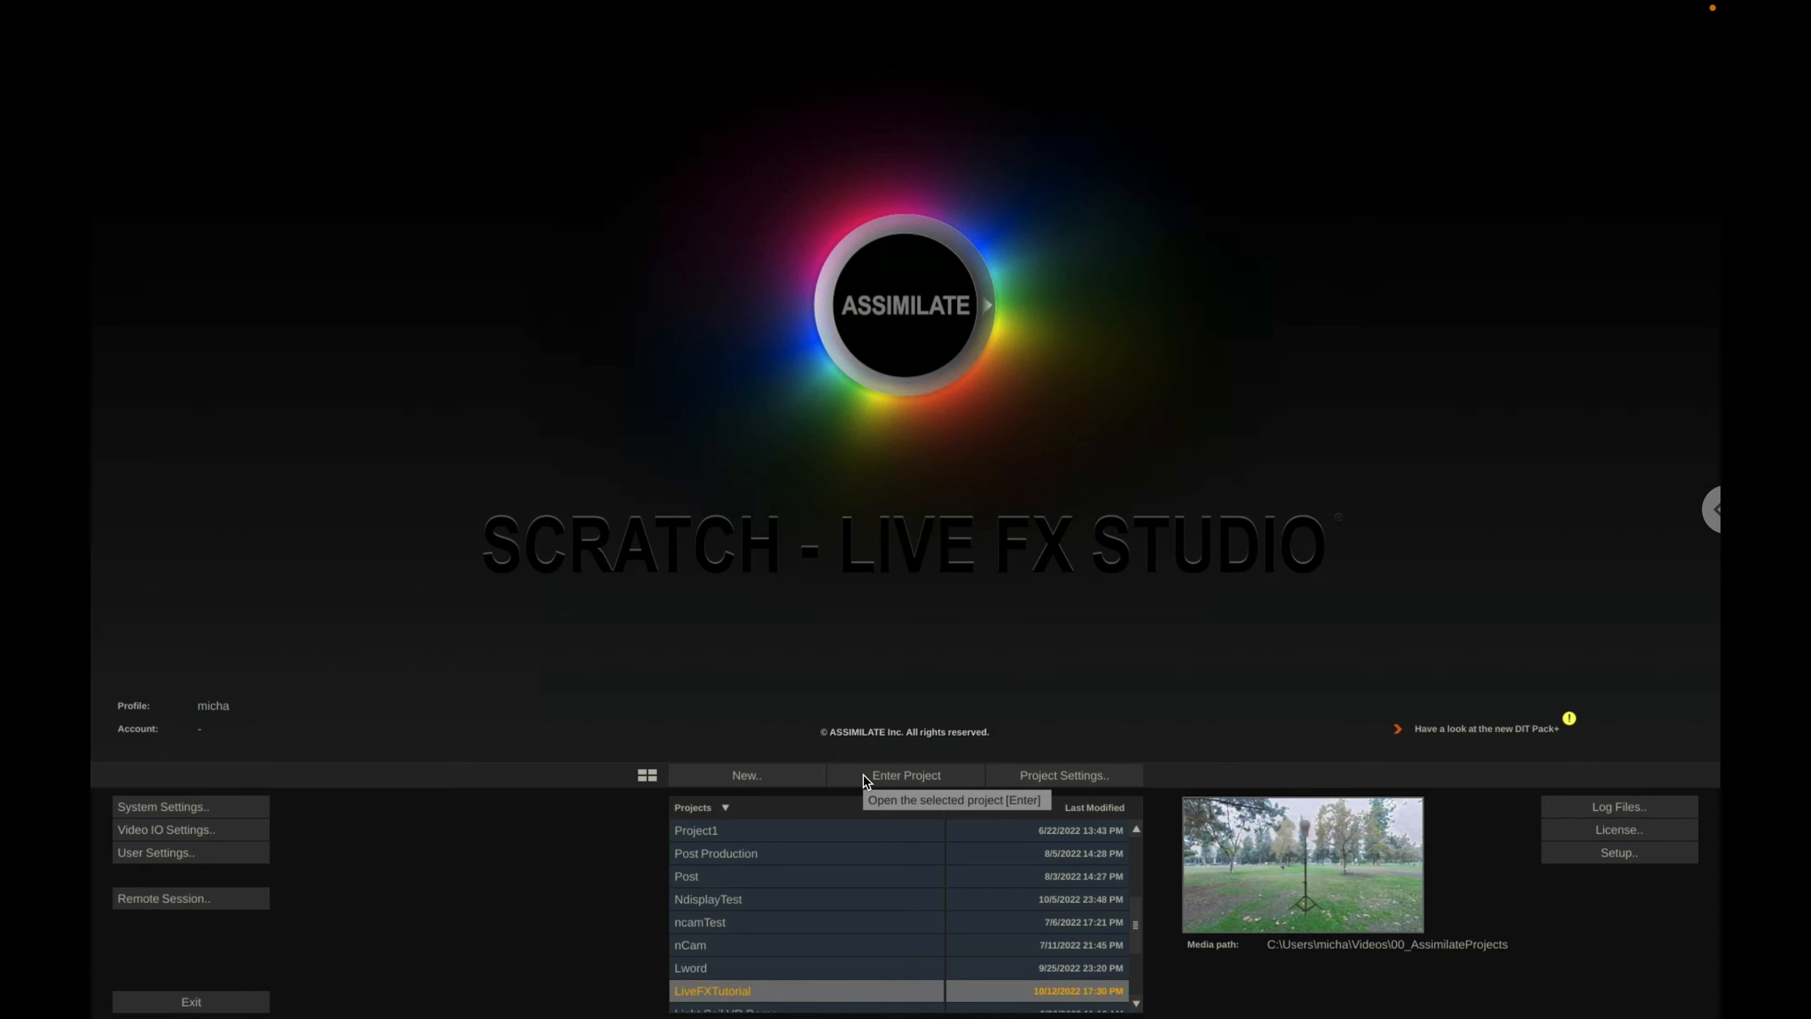
# Enter the LiveFXTutorial project and set up a live composition with the Green screen with background model and a Live Capture foreground.
pyautogui.click(864, 779)
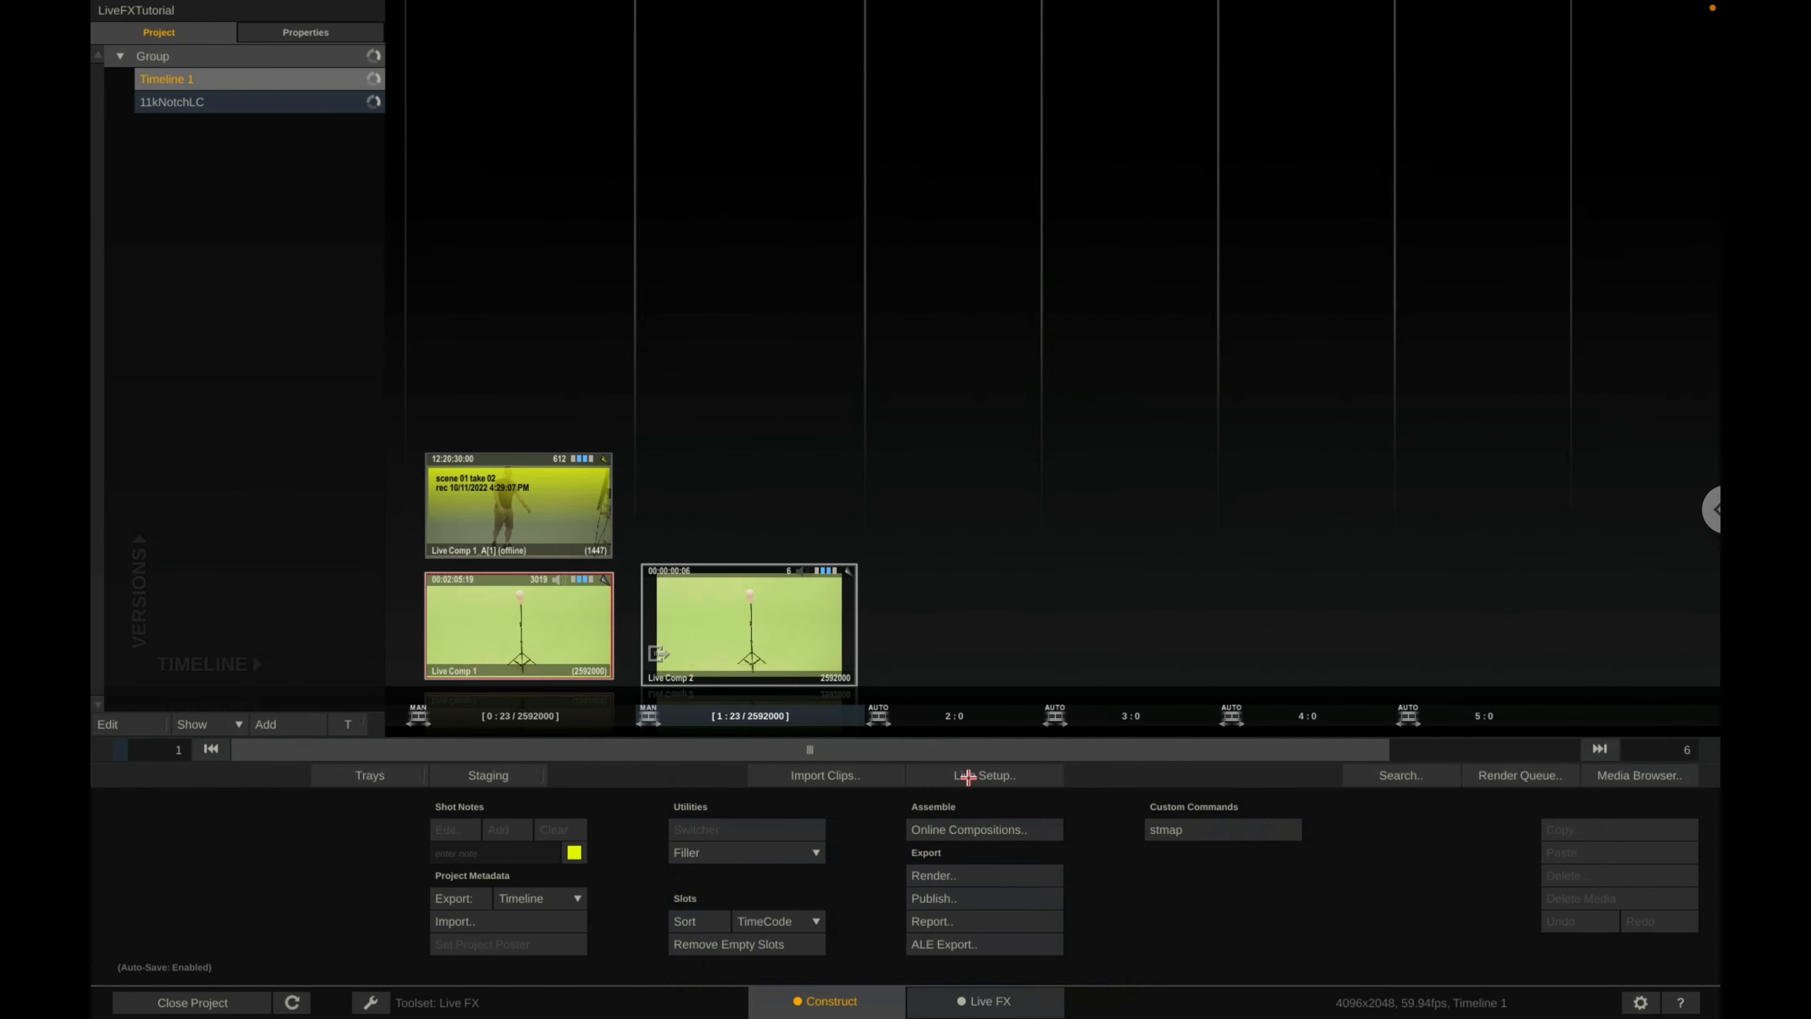
pyautogui.click(967, 778)
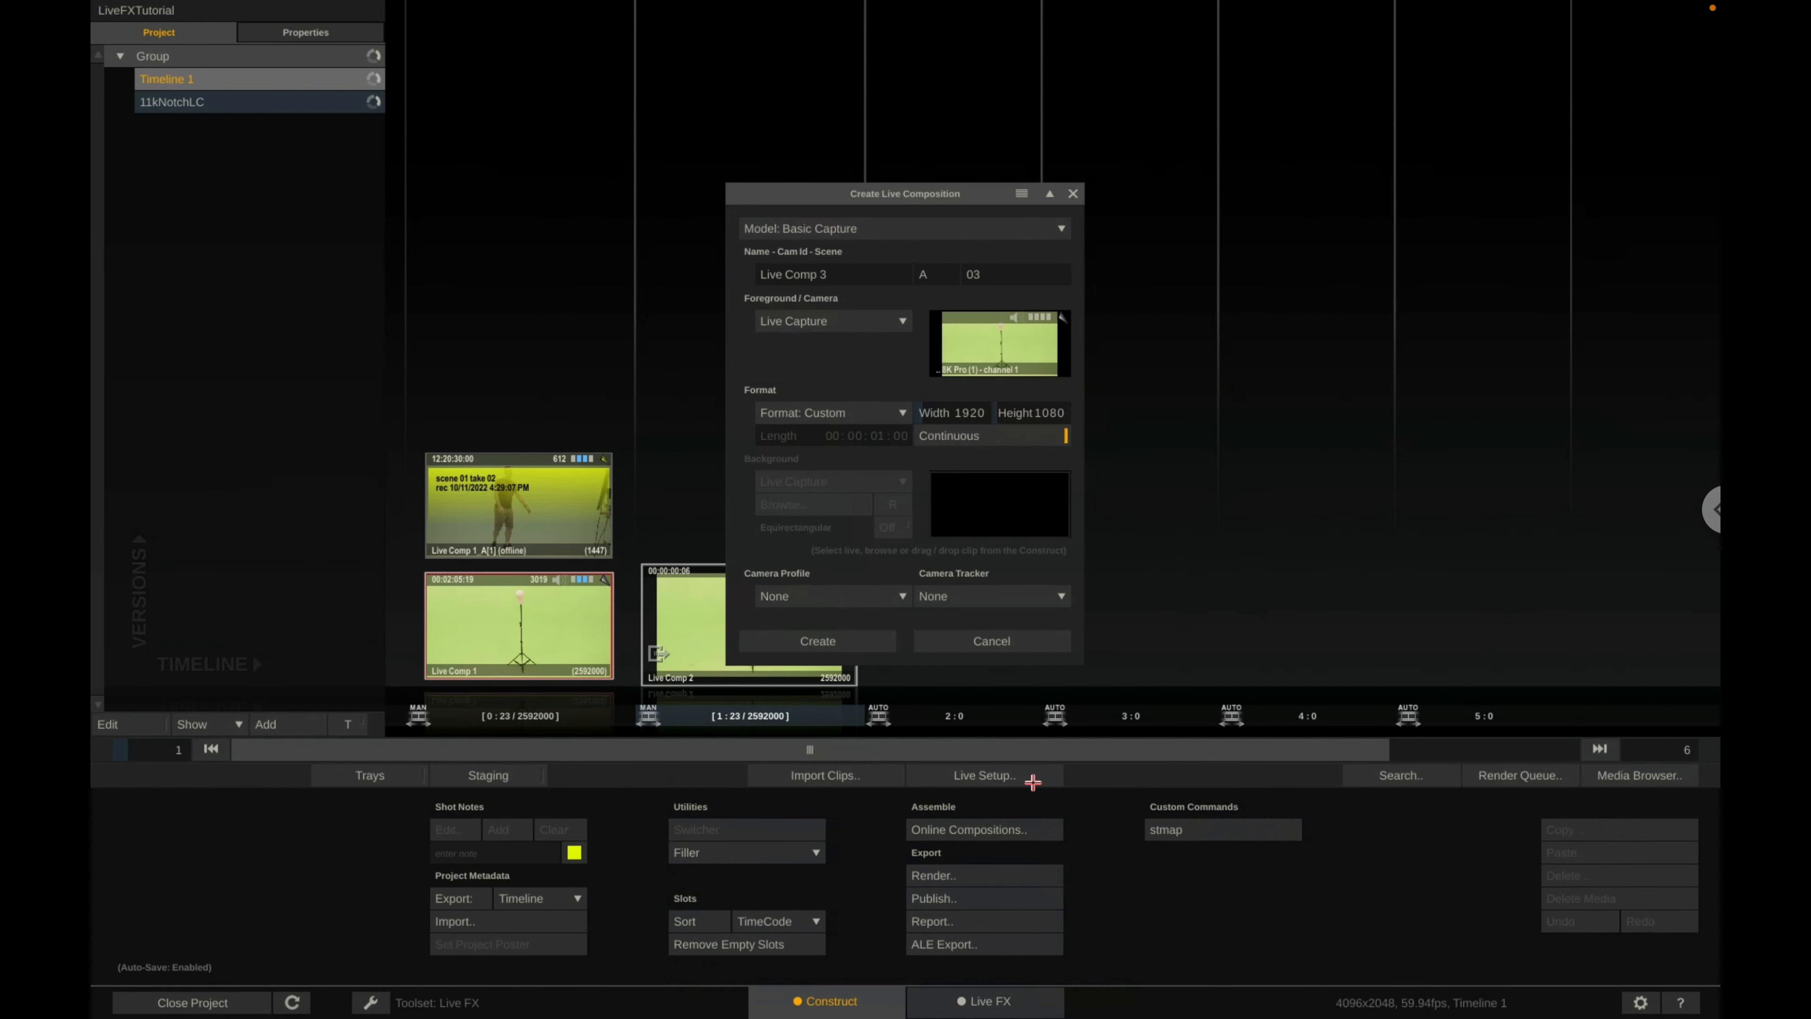
pyautogui.click(877, 230)
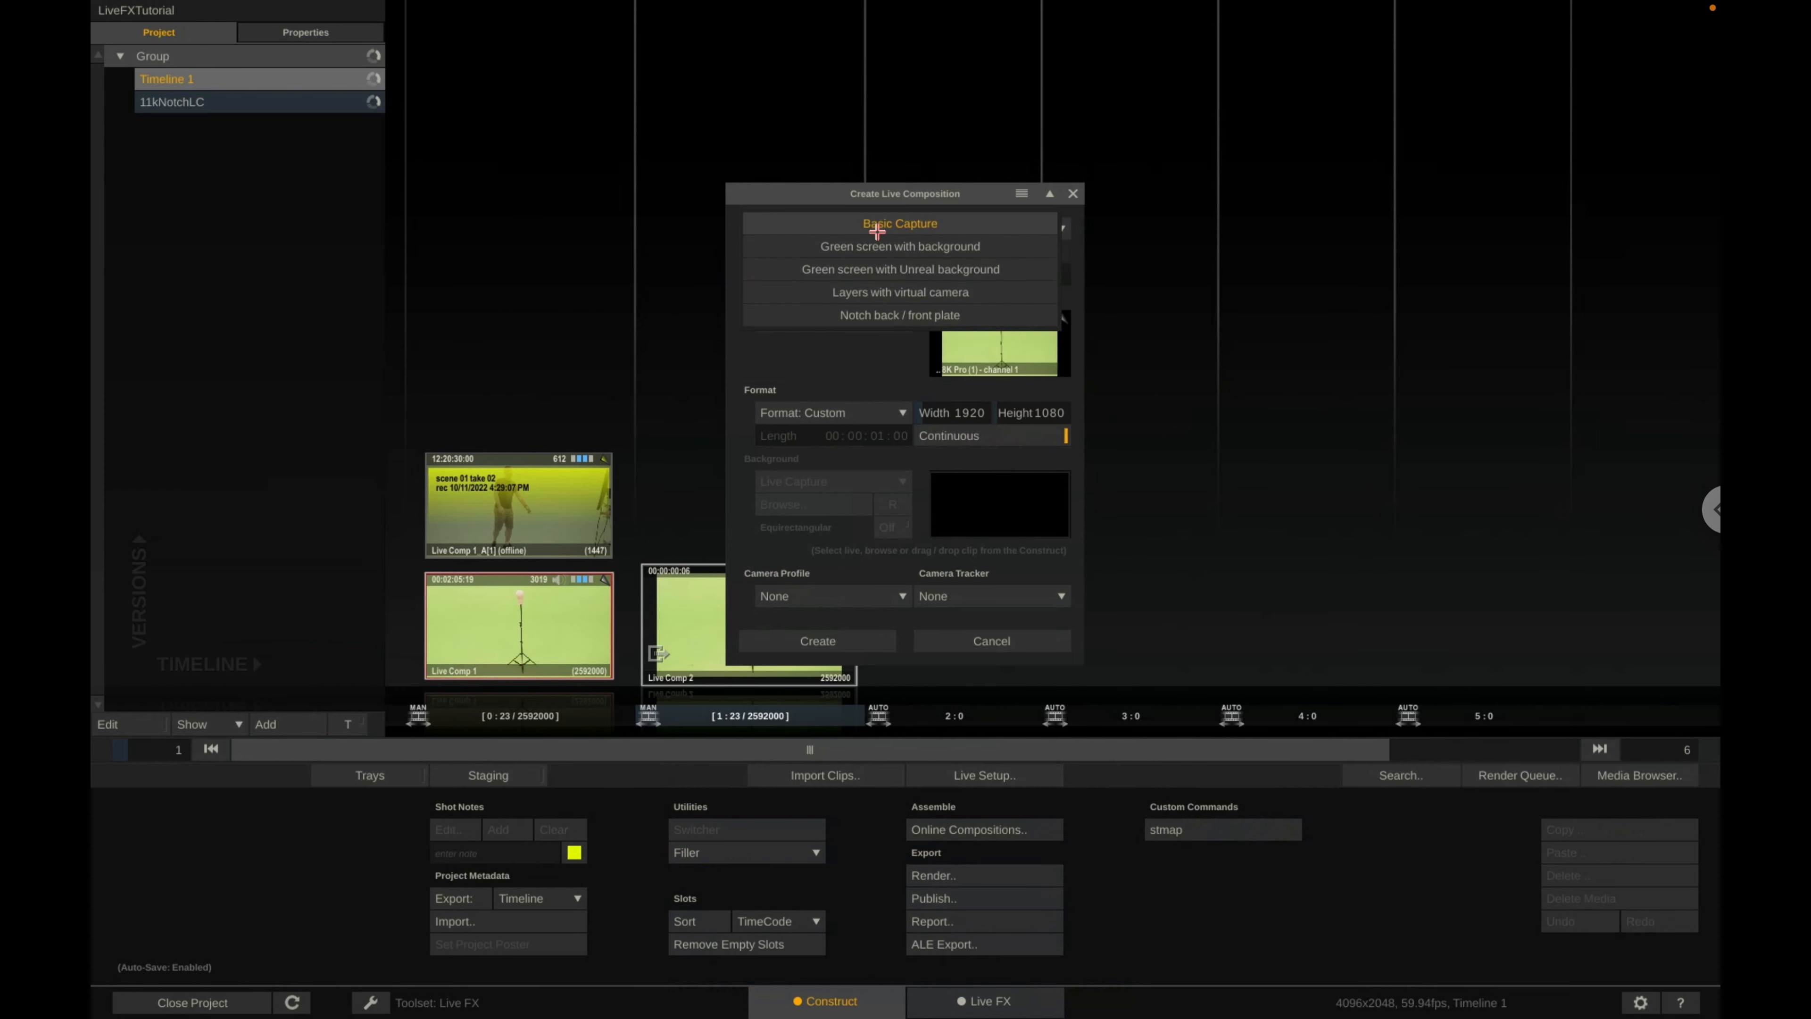
pyautogui.click(815, 248)
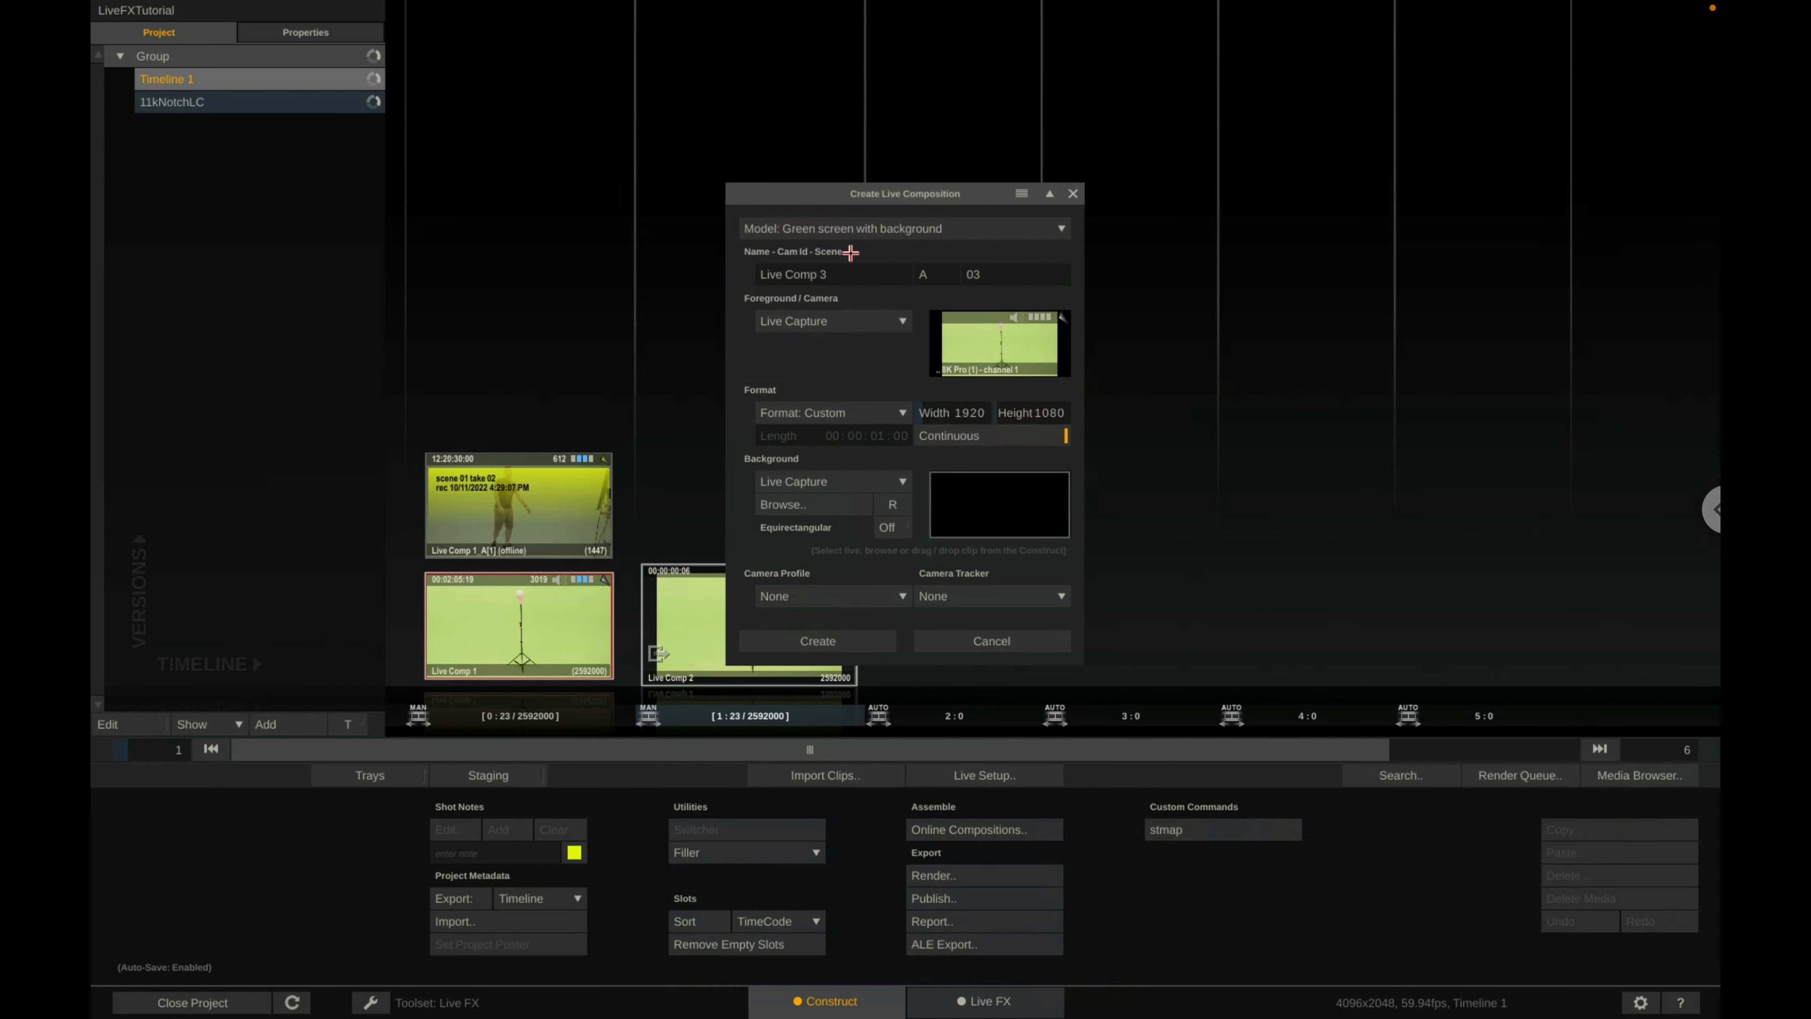
pyautogui.click(837, 319)
pyautogui.click(842, 316)
# Load Sample_Night Street Scene_11K2D_PRORES.mov as the equirectangular background and create the live composition.
pyautogui.click(806, 506)
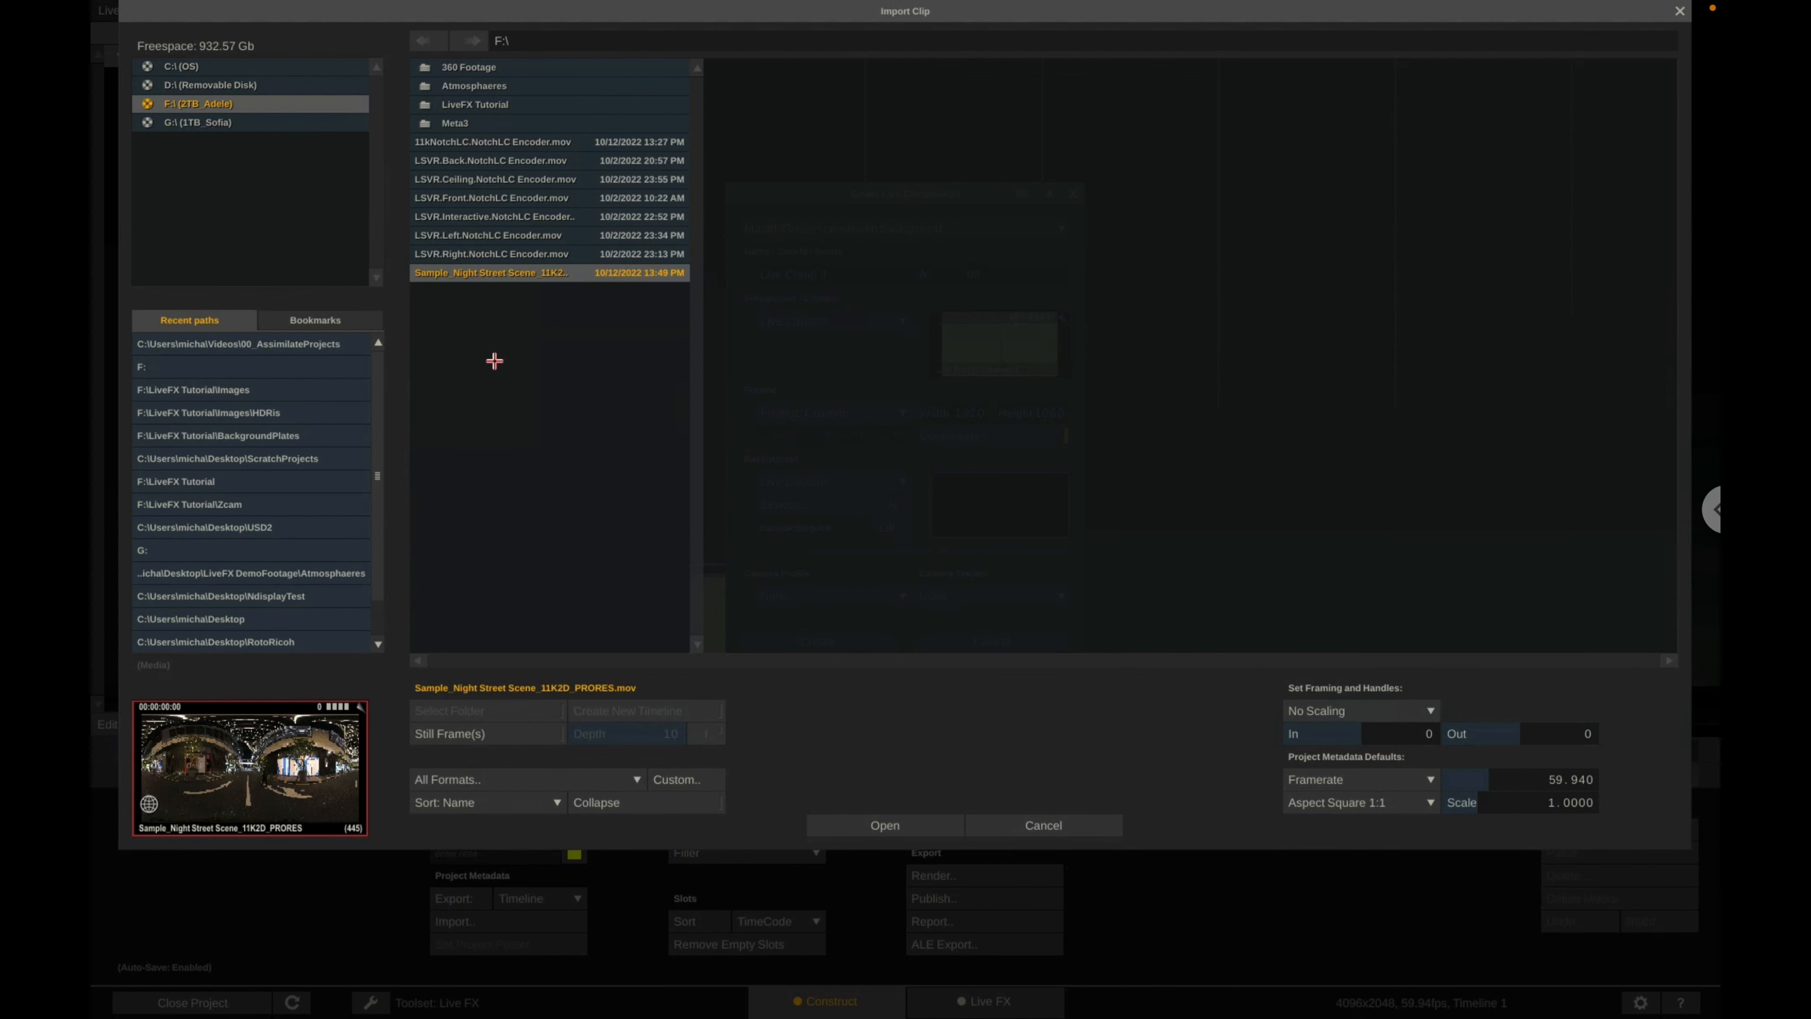
pyautogui.click(853, 818)
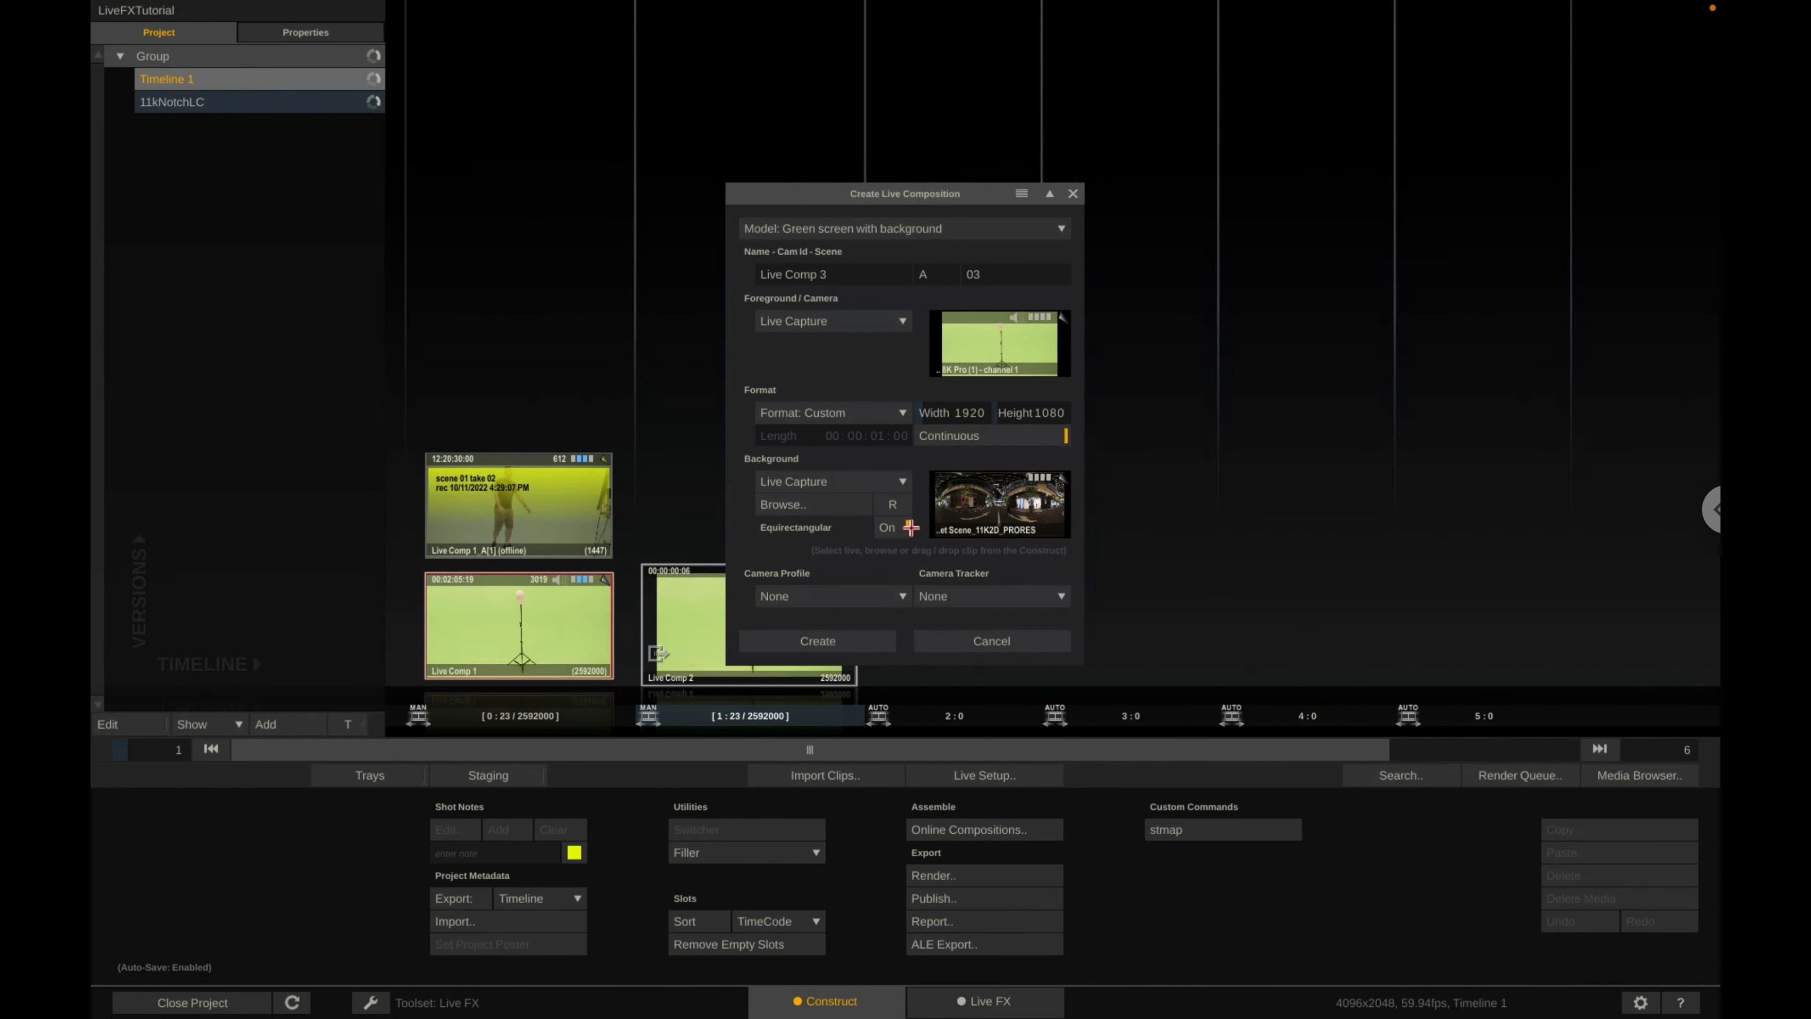
pyautogui.click(885, 528)
pyautogui.click(813, 646)
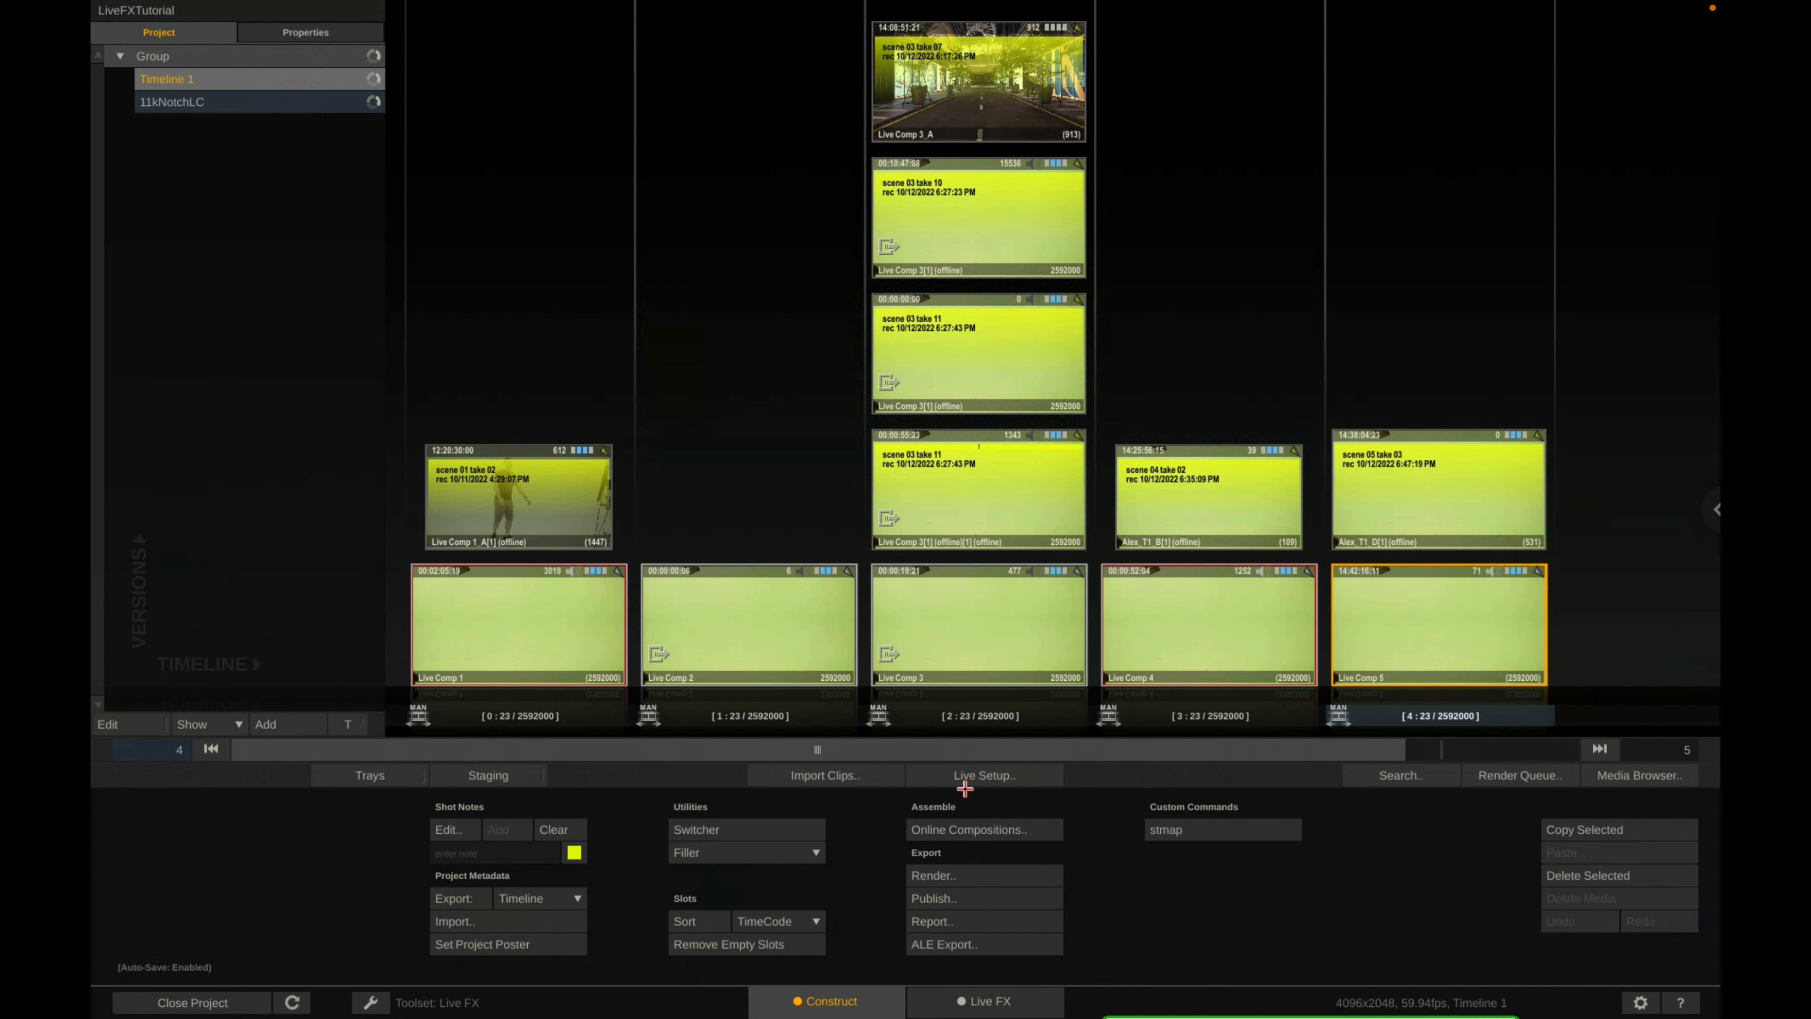
pyautogui.click(957, 775)
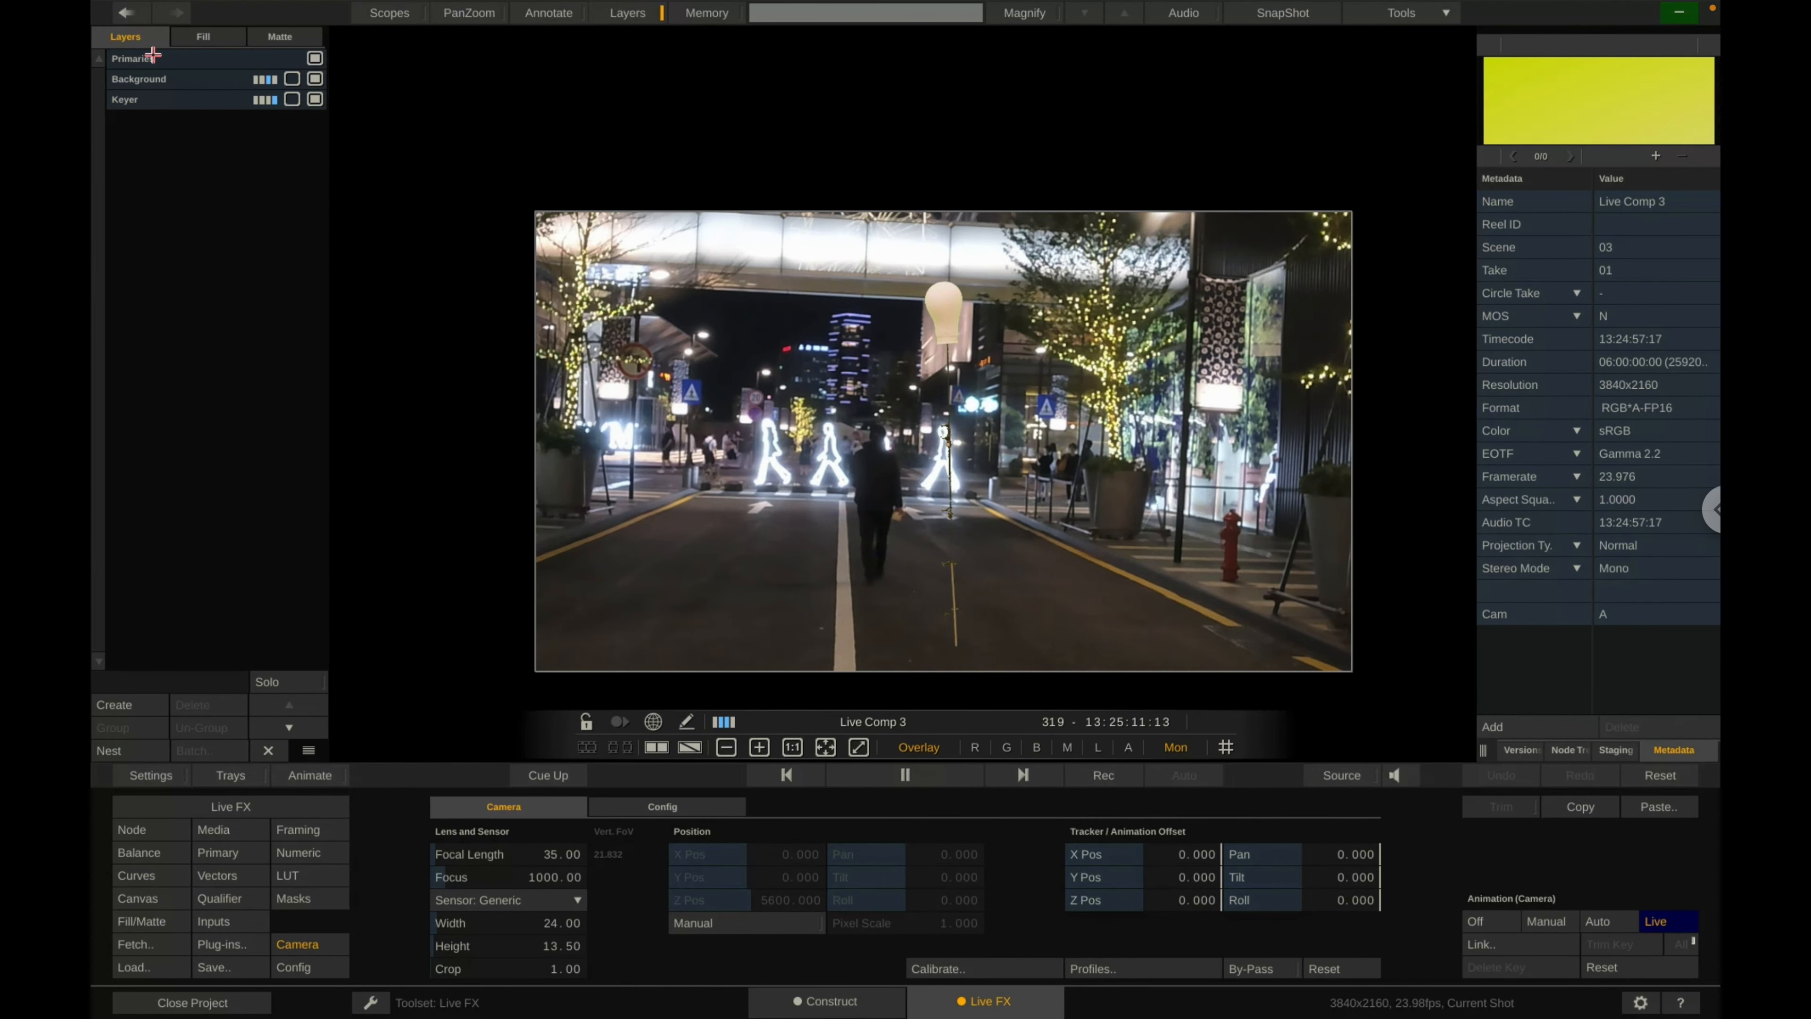
# Switch the Keyer and Background layers off and on to examine what each contributes to the composite.
pyautogui.click(141, 79)
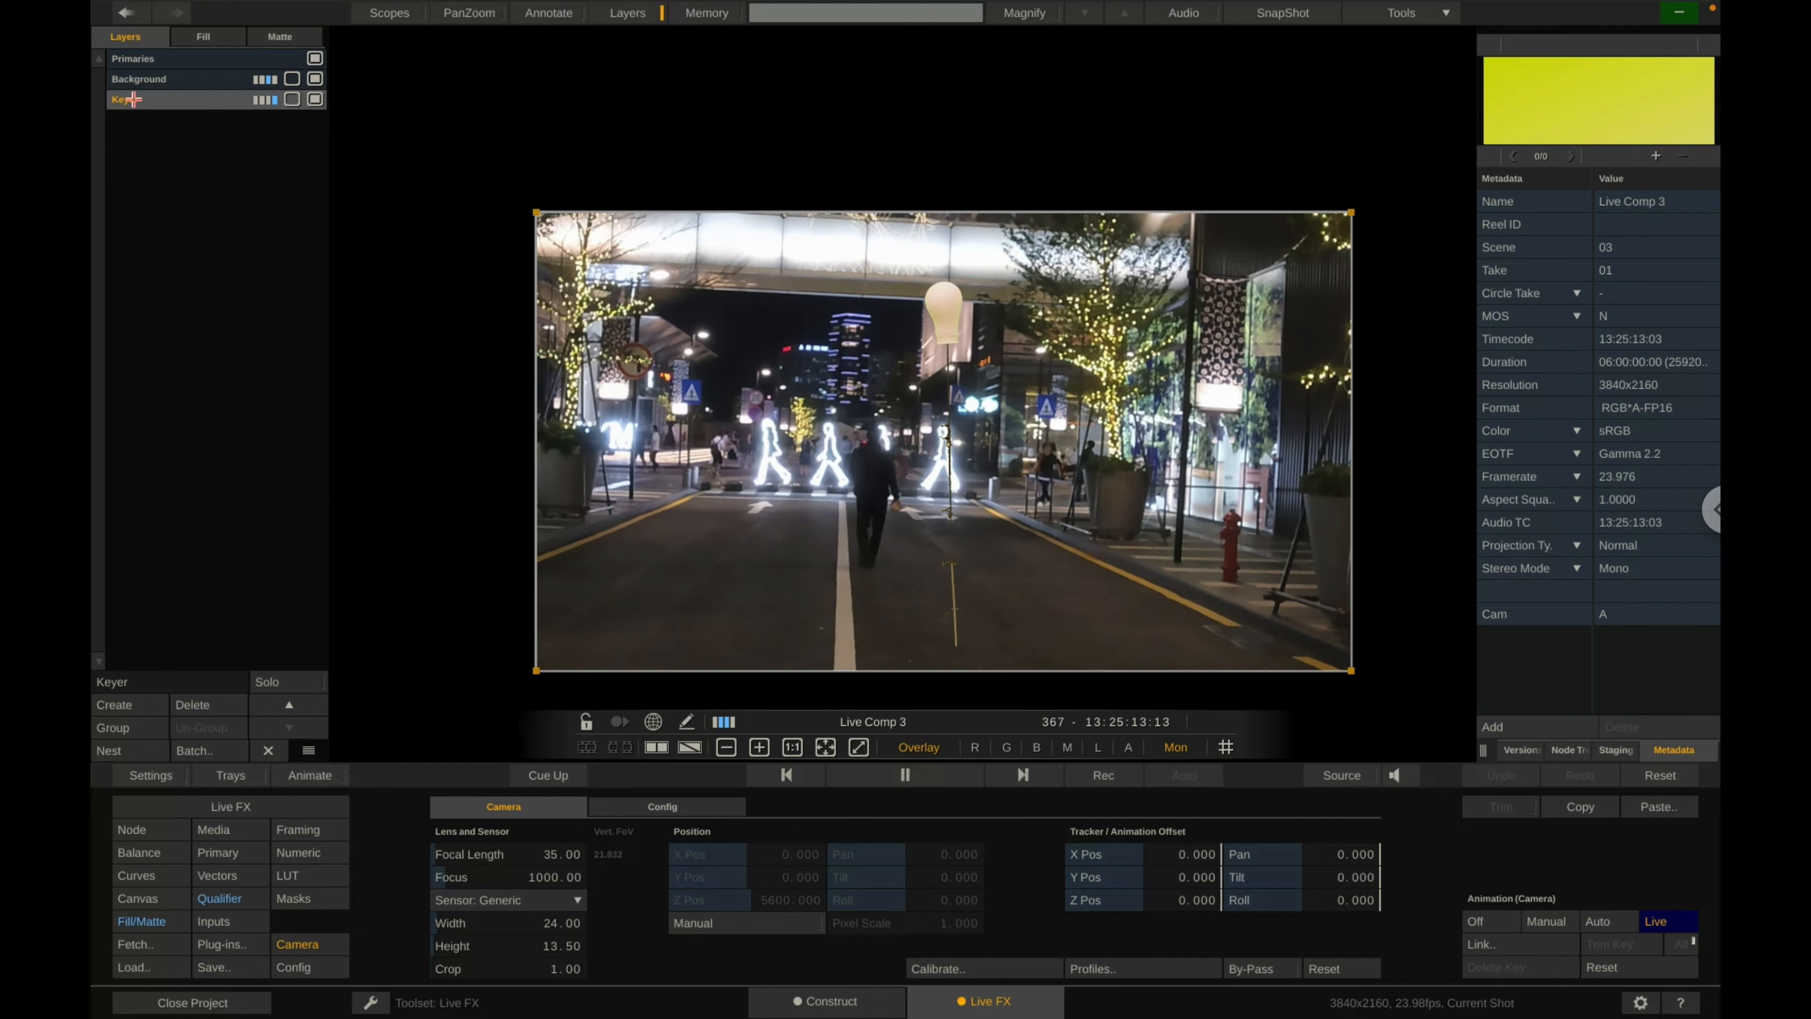
pyautogui.click(314, 100)
pyautogui.click(315, 78)
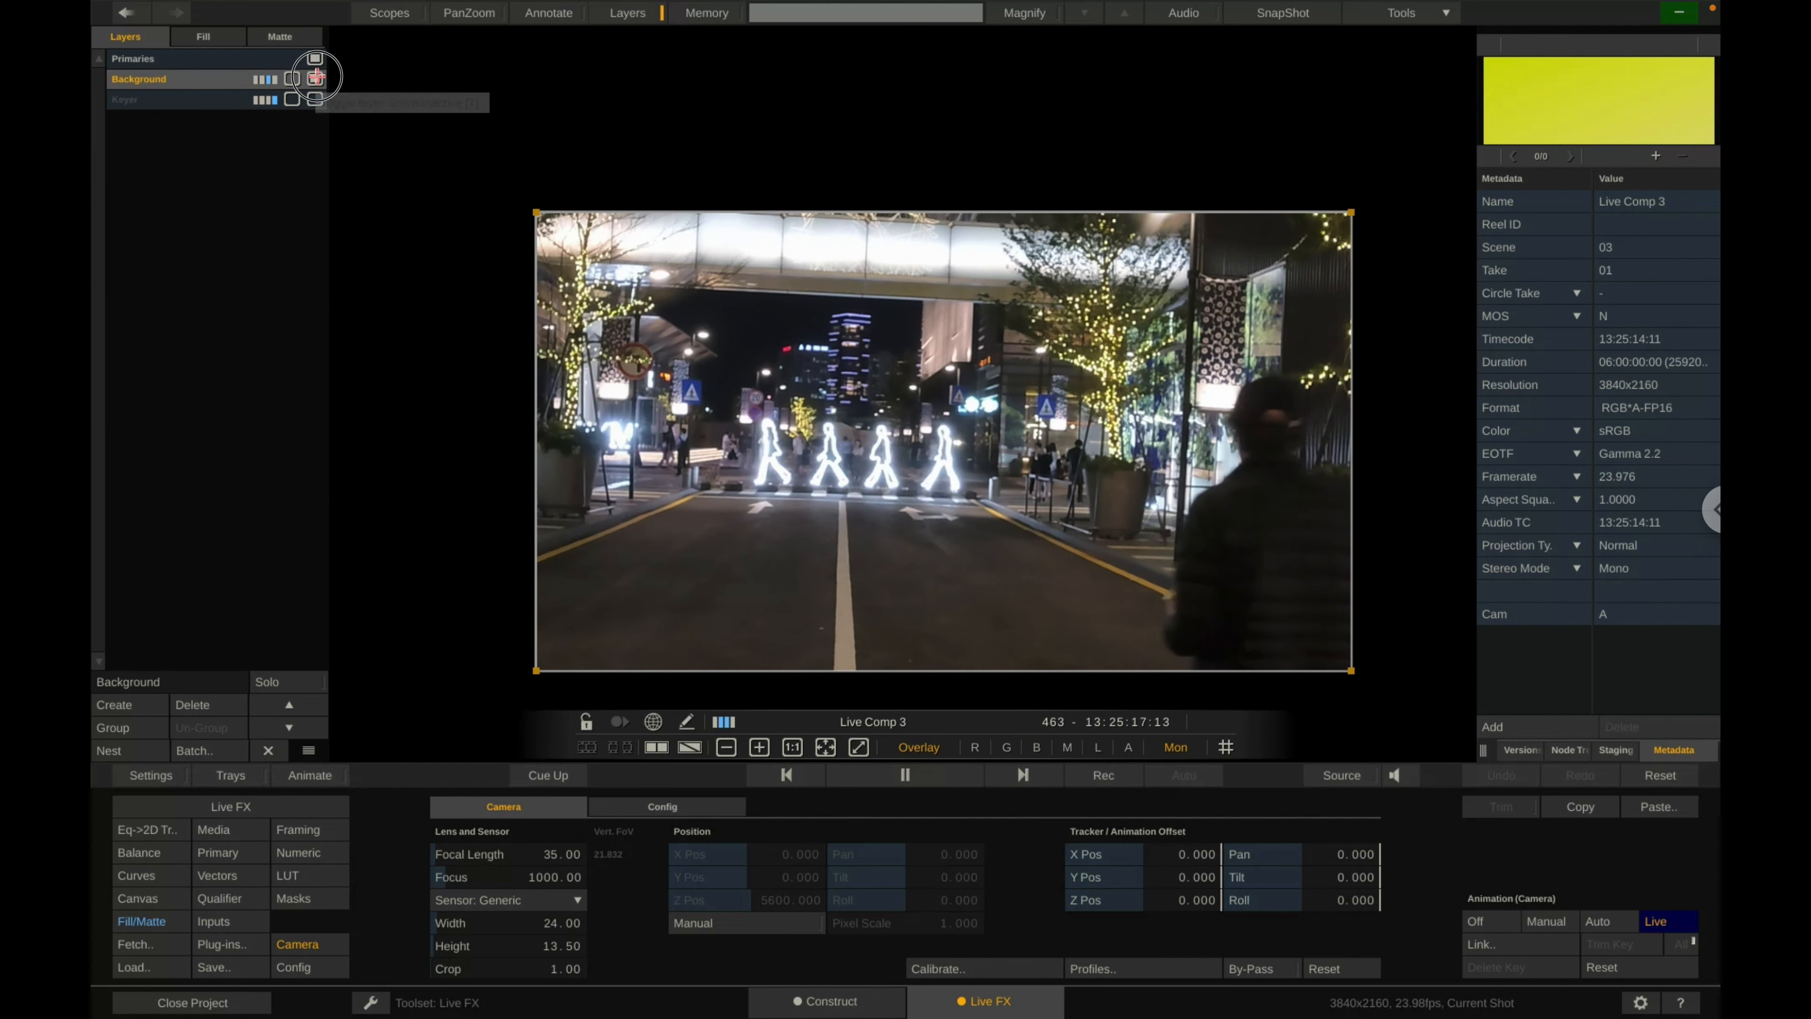
pyautogui.click(314, 78)
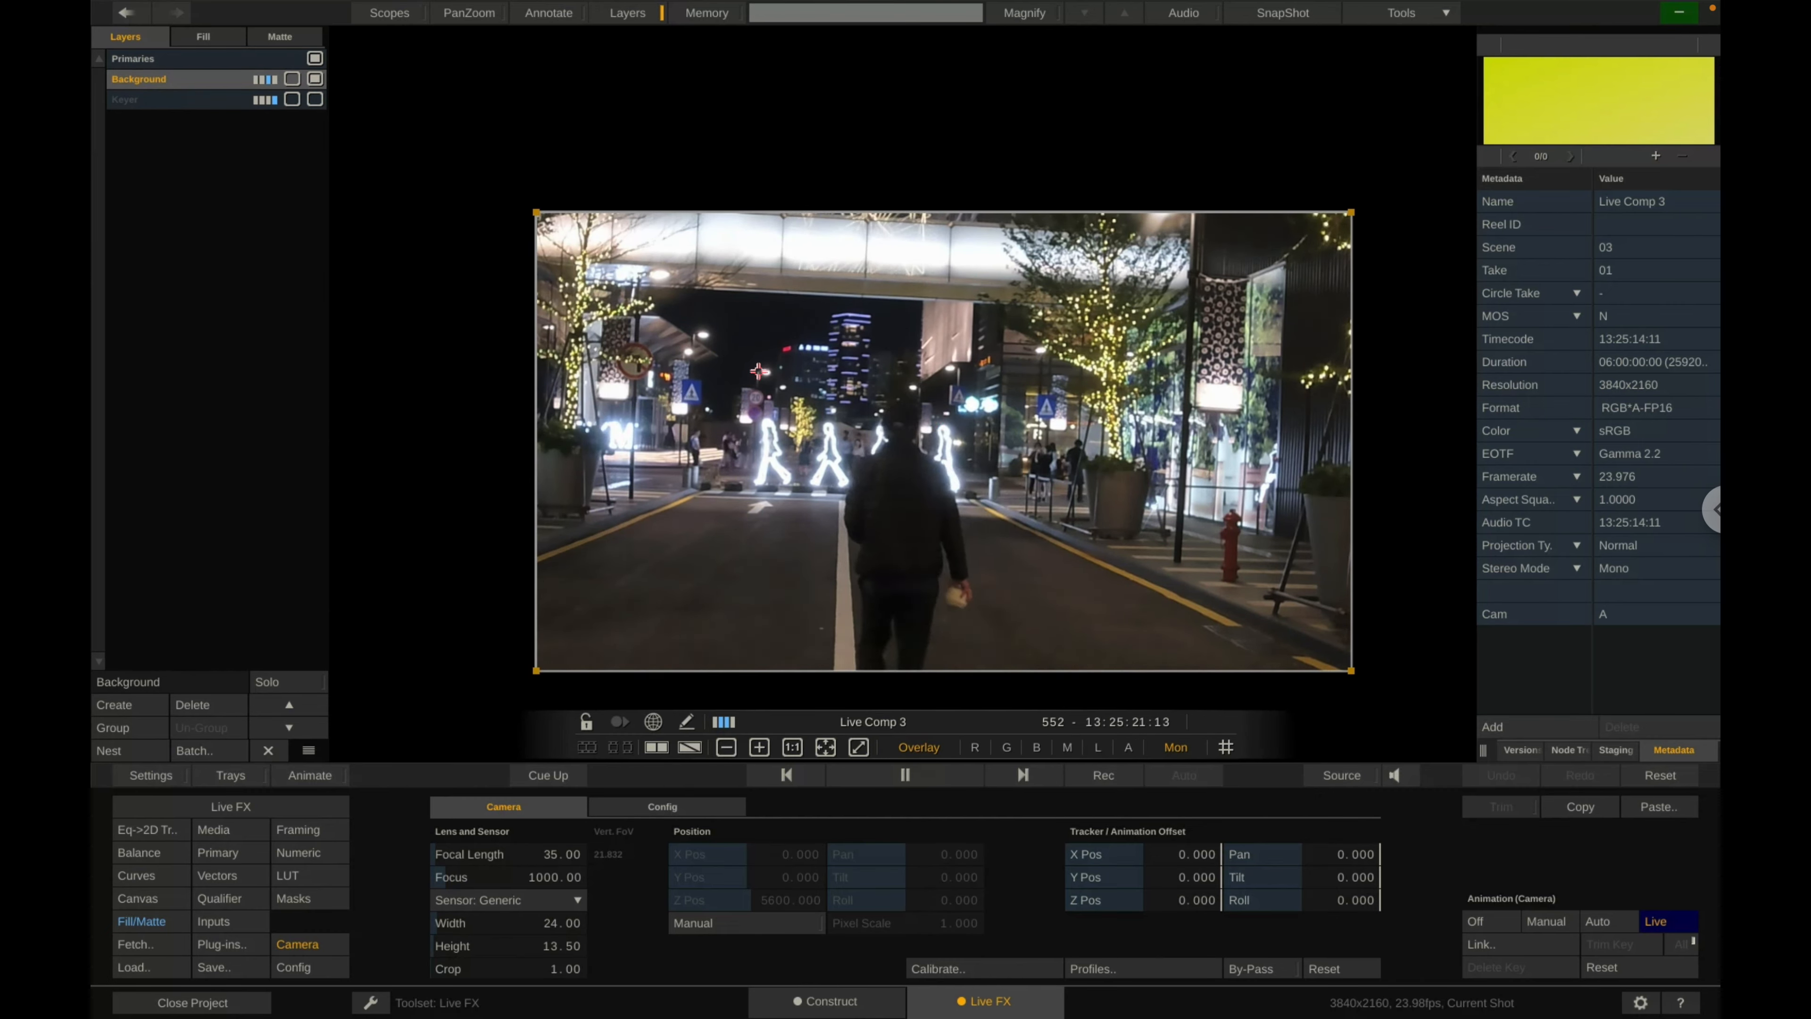
pyautogui.click(314, 99)
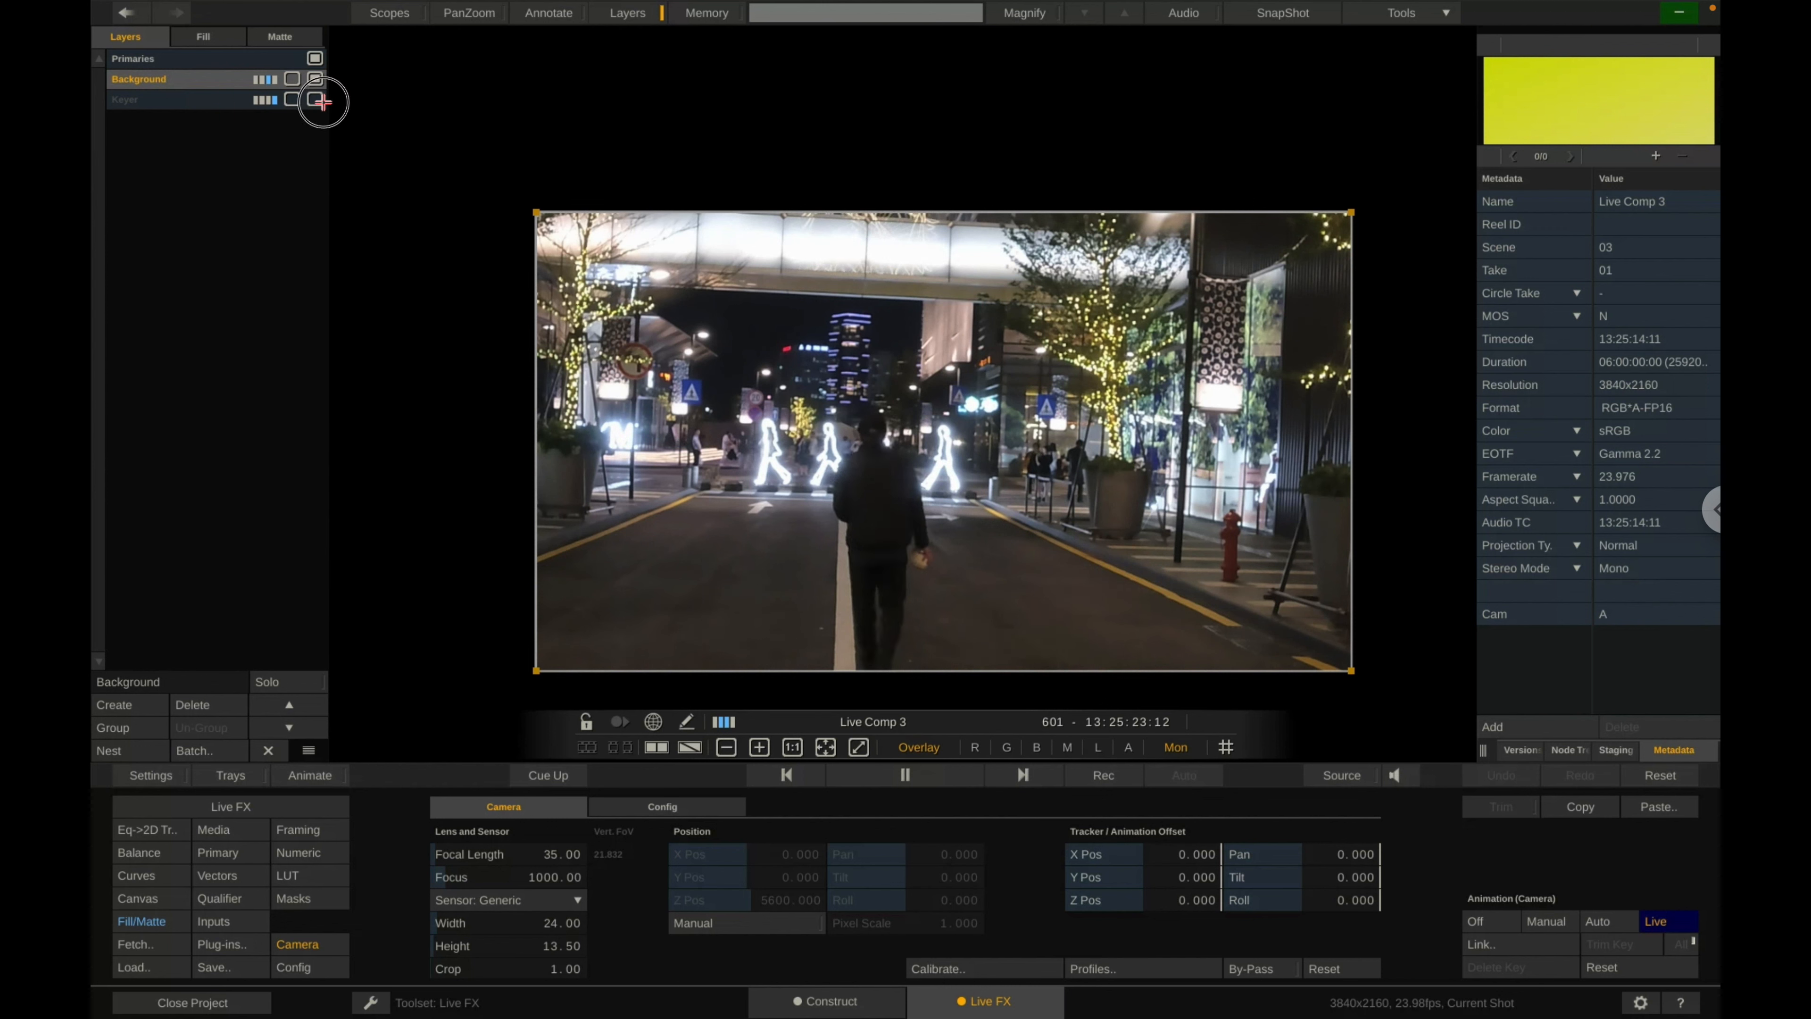
pyautogui.click(314, 79)
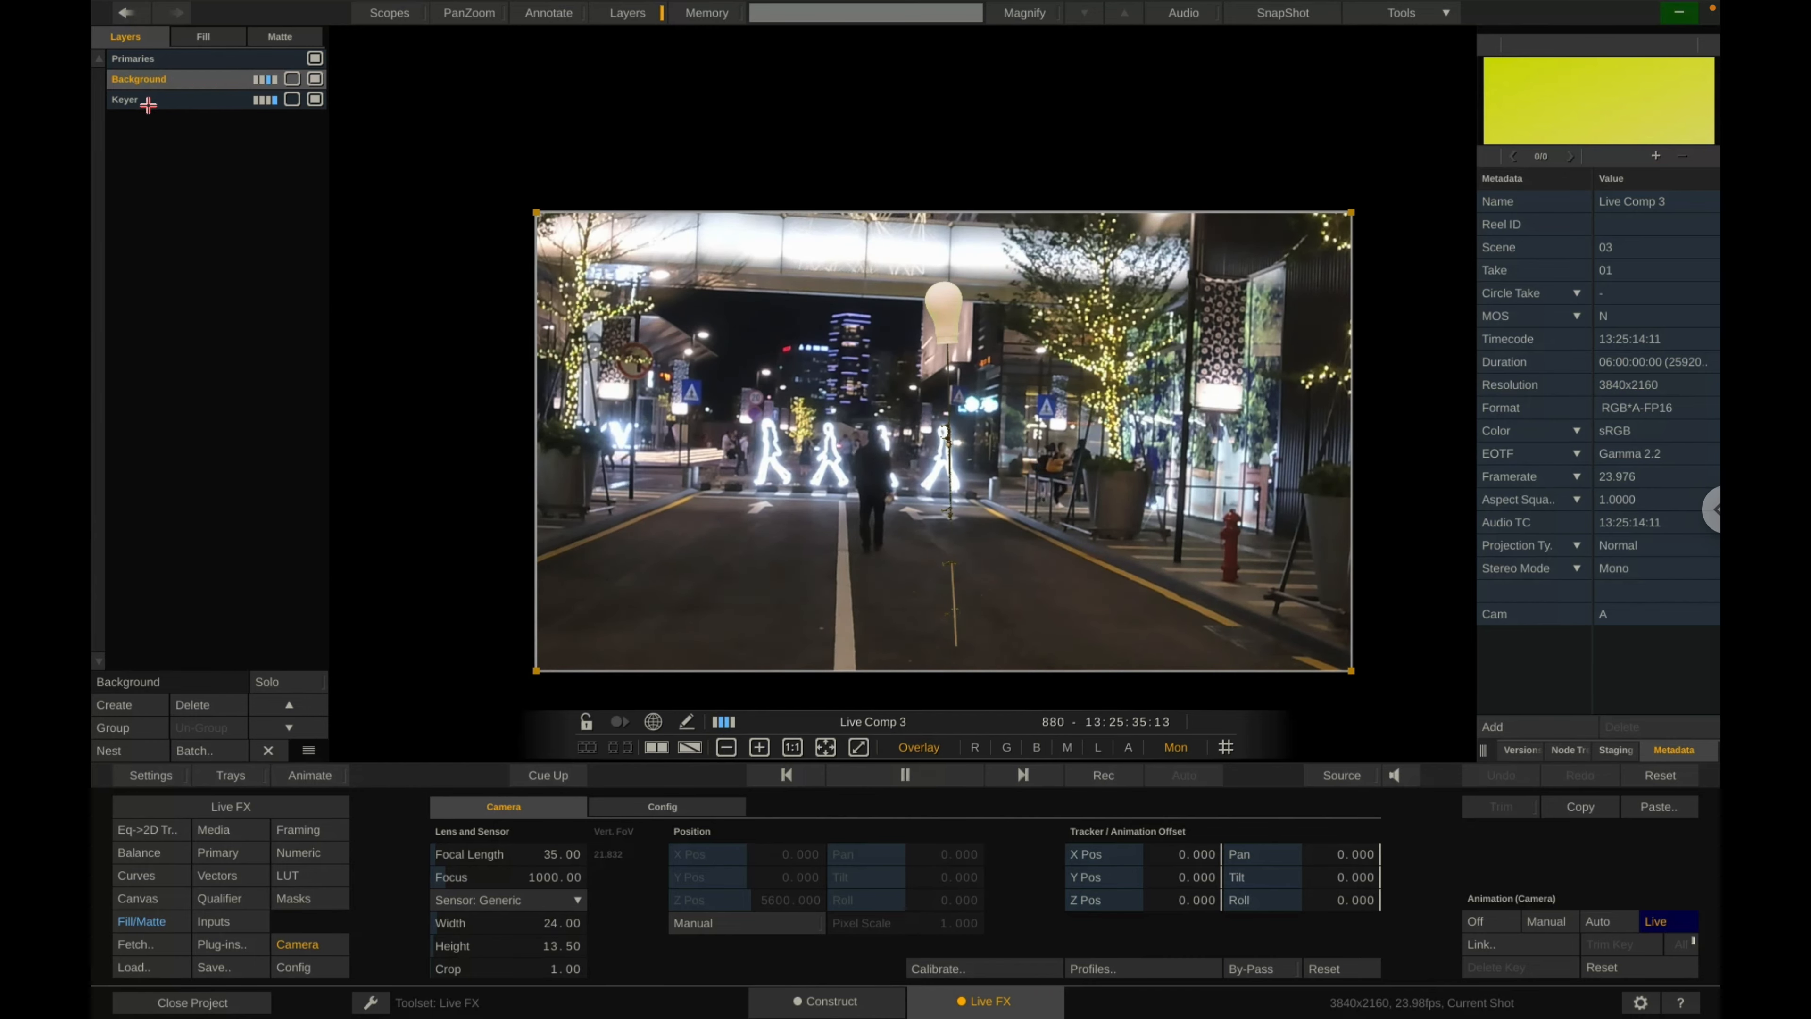
# Try a master gamma adjustment on the Keyer layer and compare its Primary and Numeric grading controls.
pyautogui.click(147, 104)
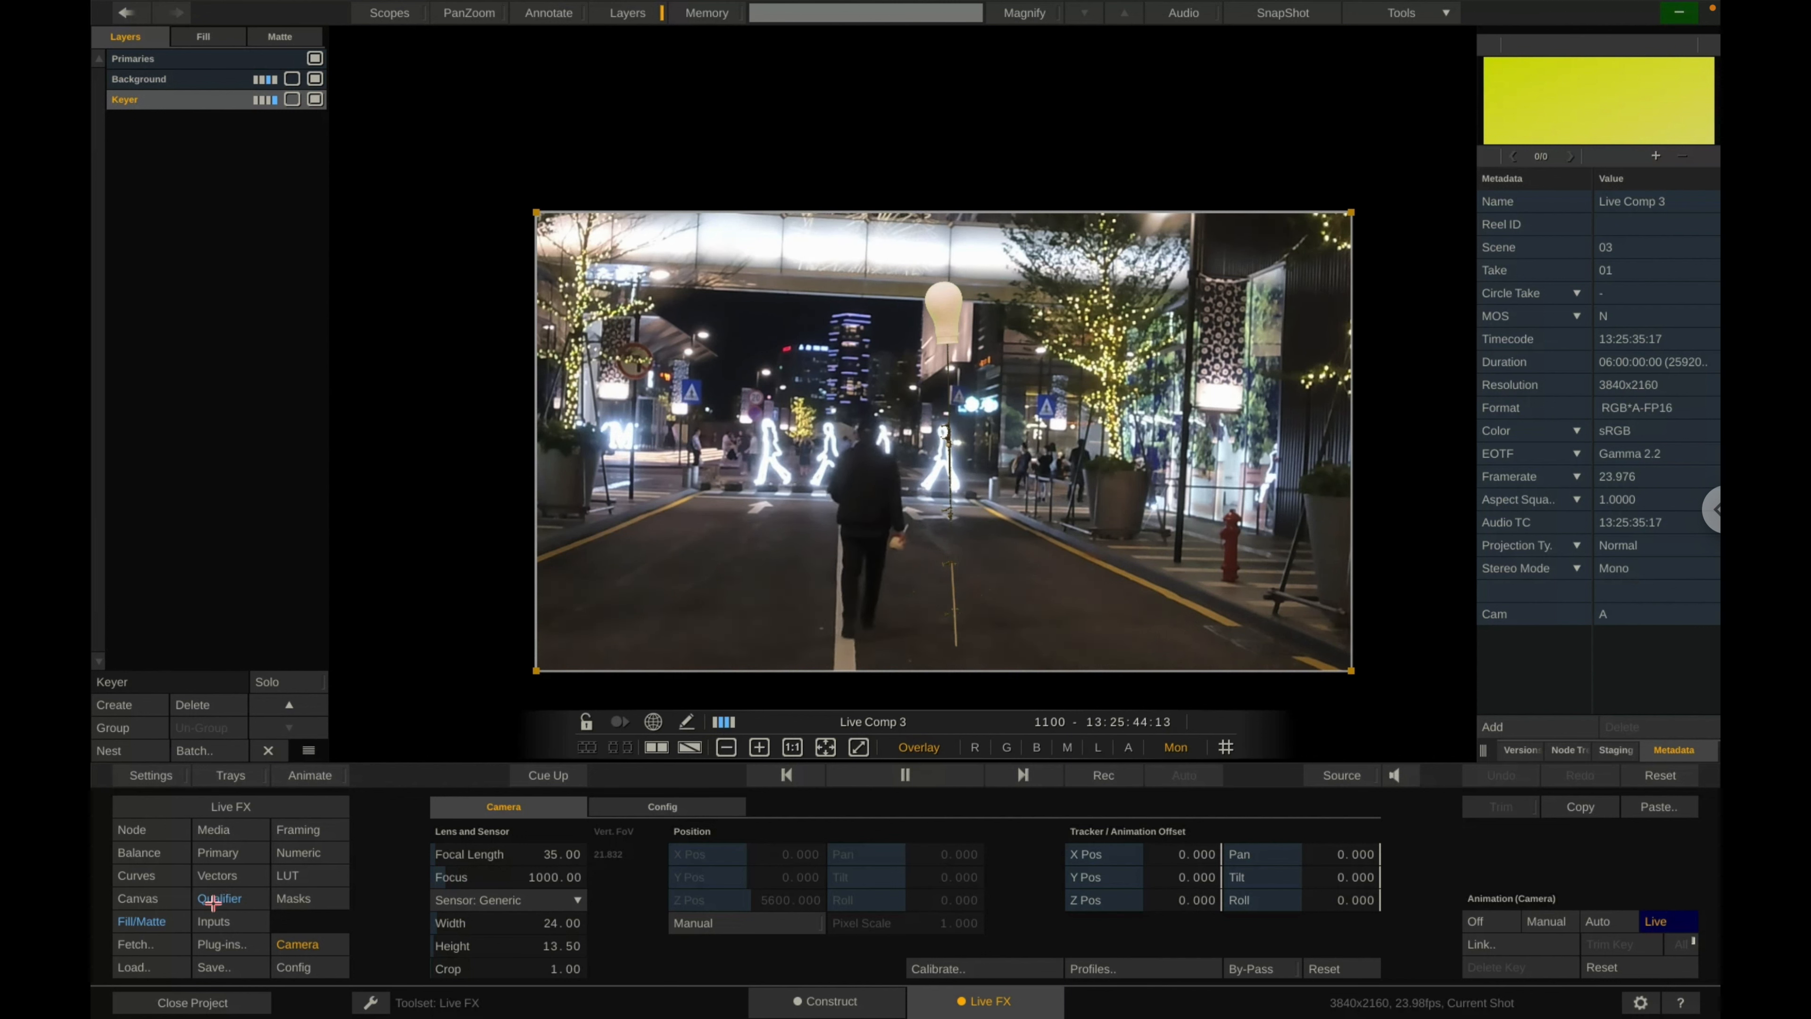
pyautogui.click(297, 851)
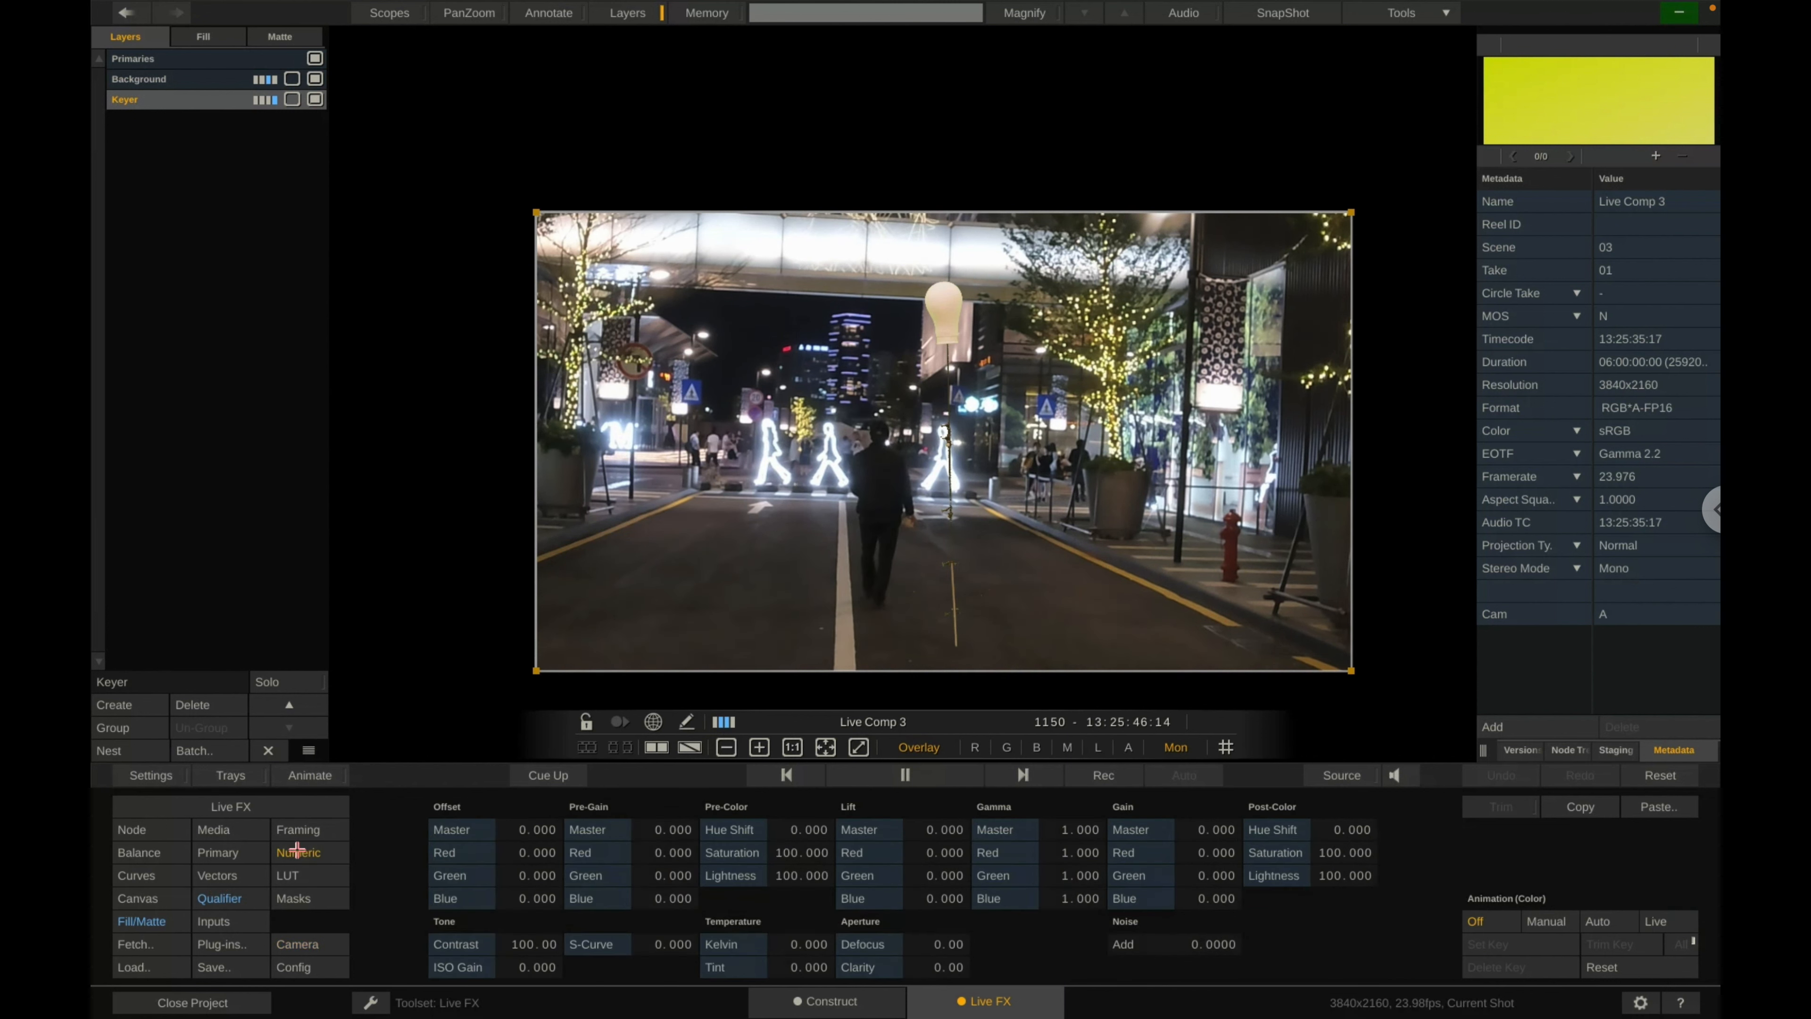
pyautogui.moveTo(1091, 820); pyautogui.dragTo(1116, 838)
pyautogui.click(156, 837)
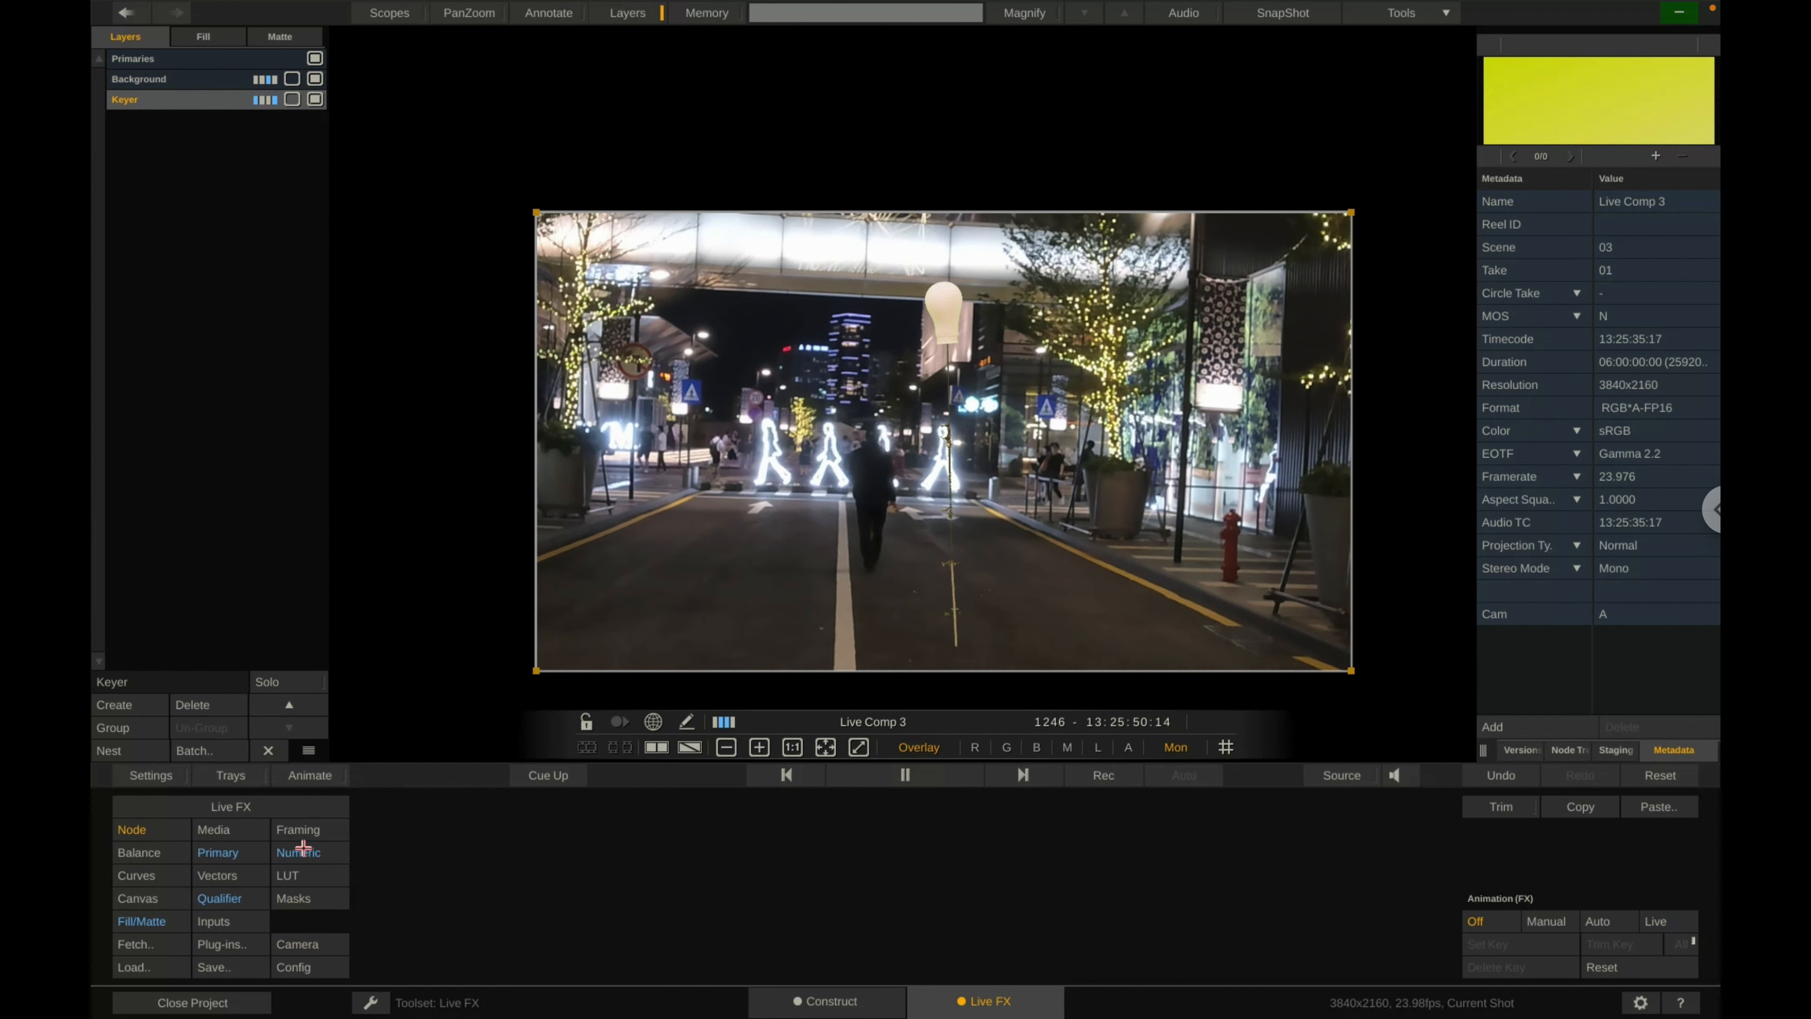
pyautogui.click(260, 852)
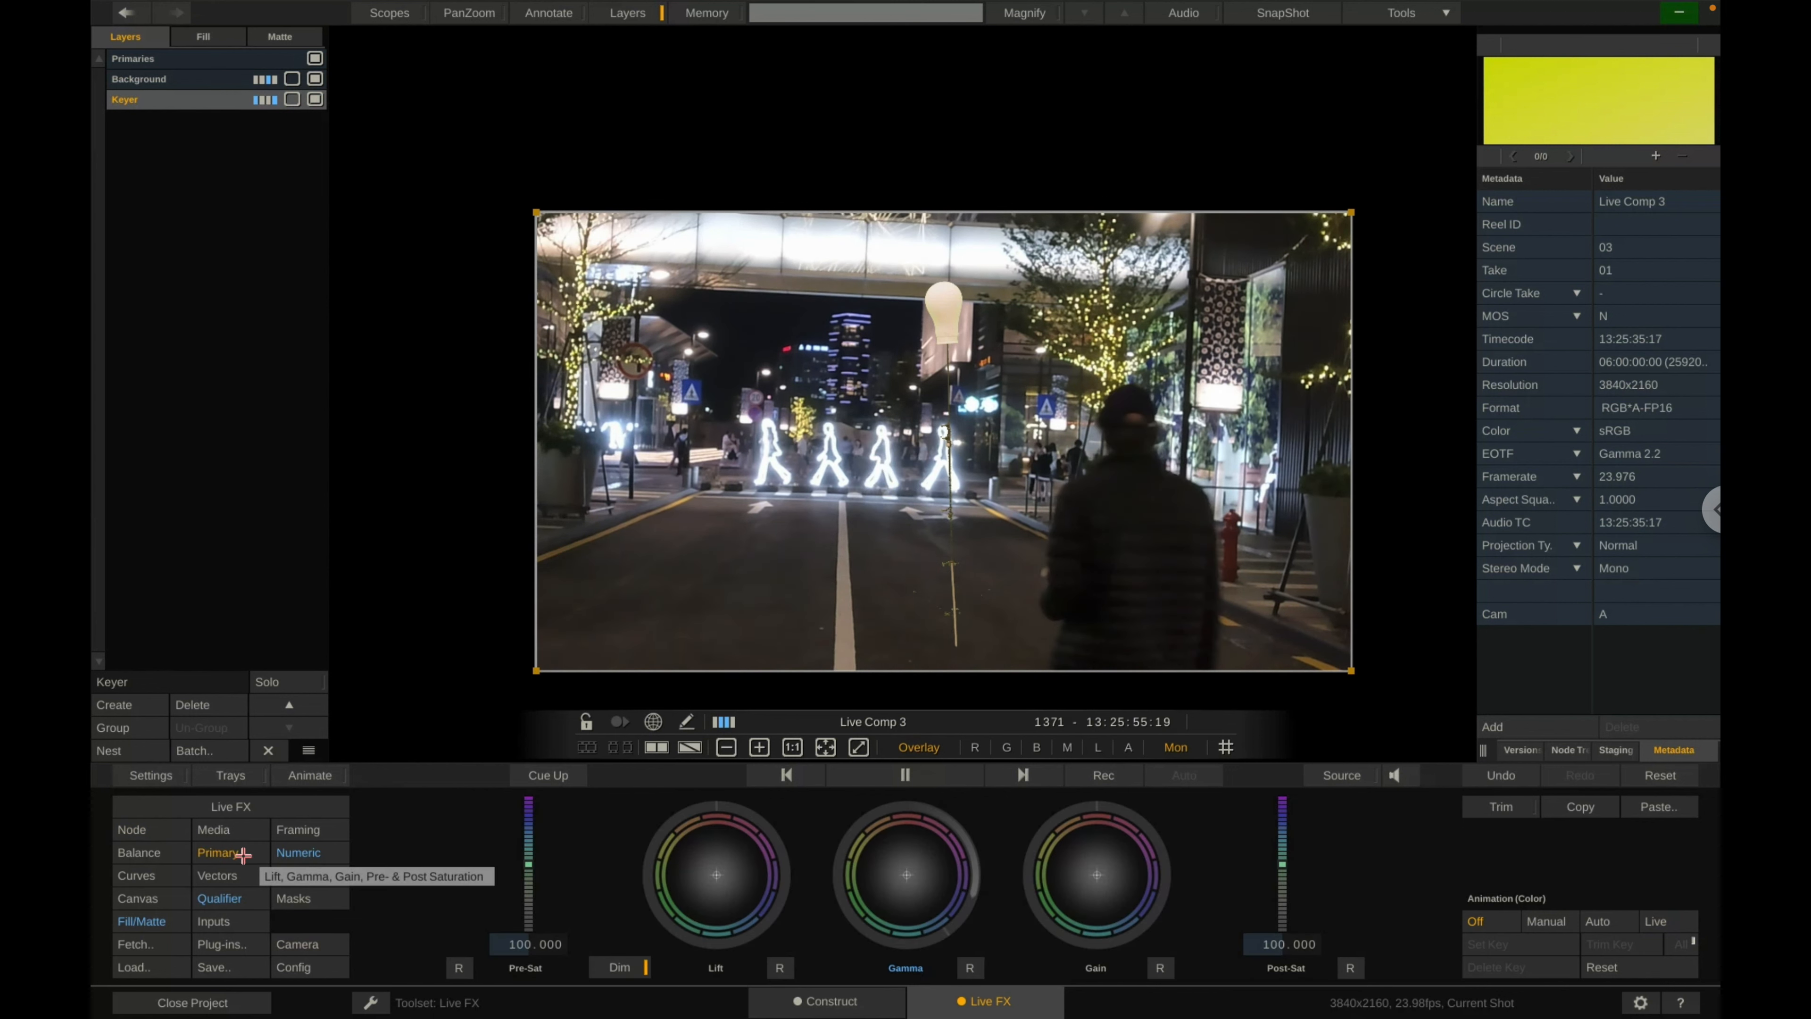
pyautogui.click(283, 853)
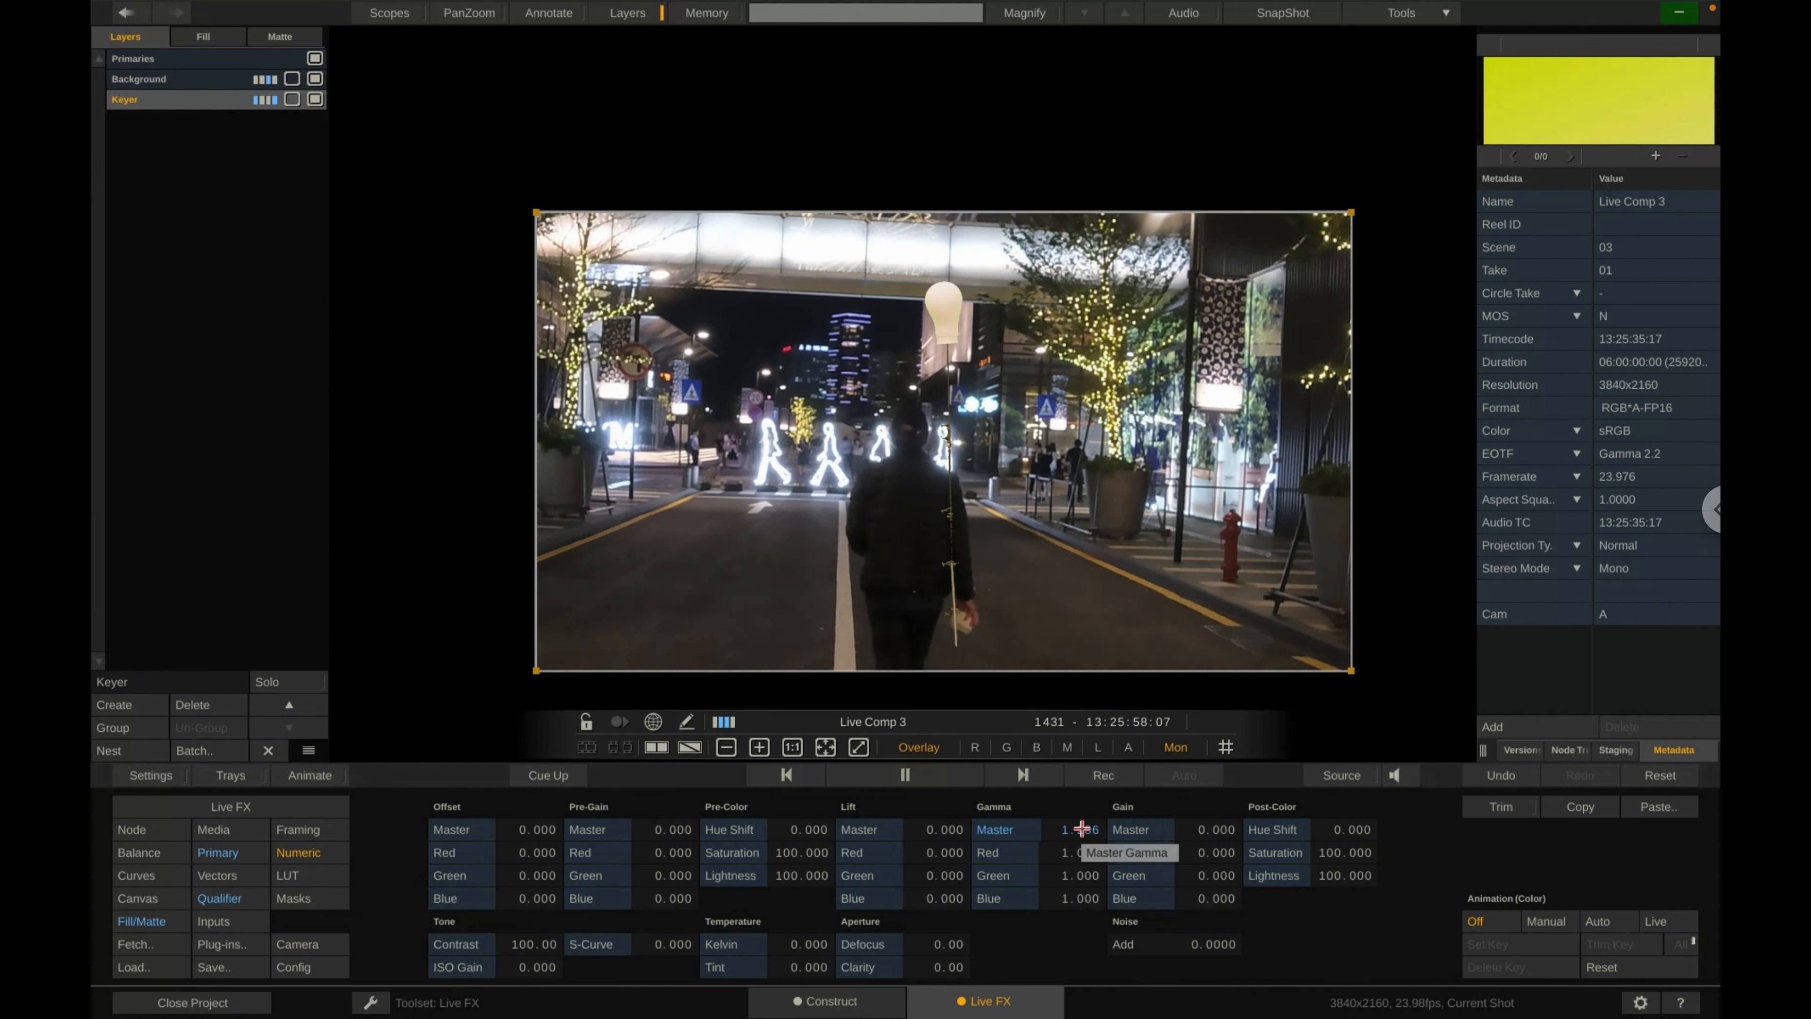
pyautogui.click(233, 853)
pyautogui.click(279, 852)
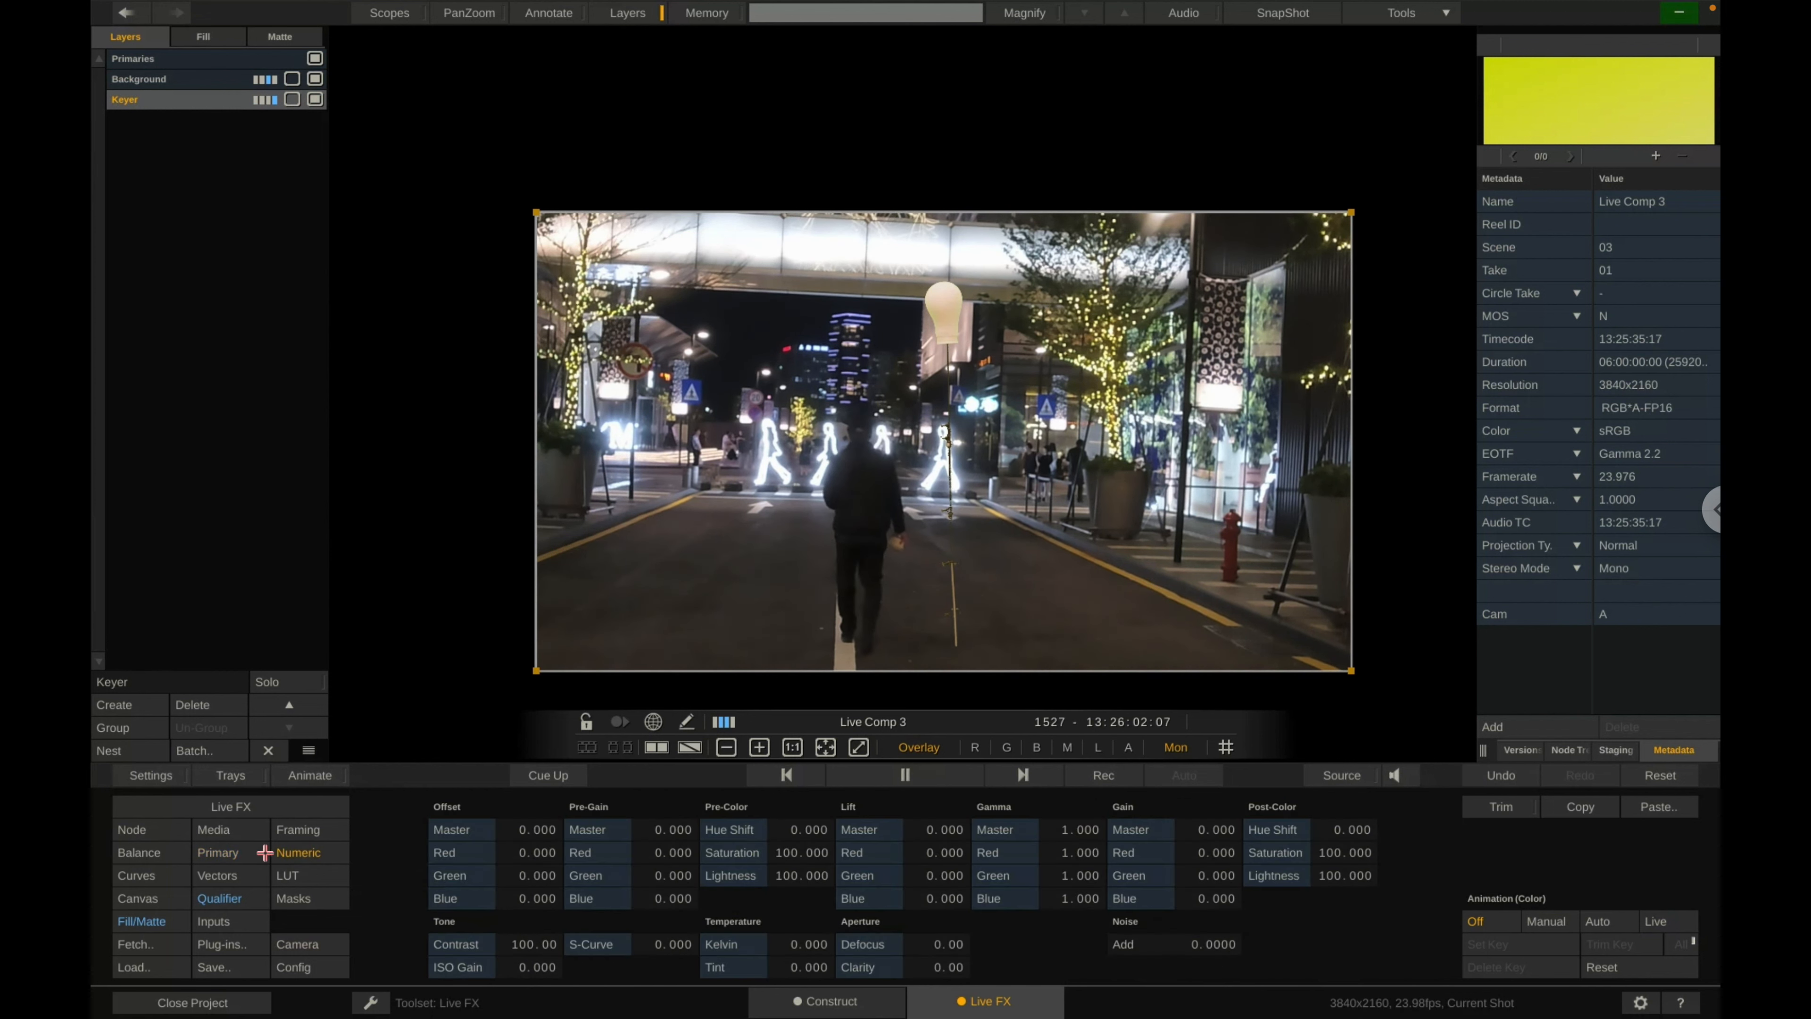
pyautogui.click(225, 856)
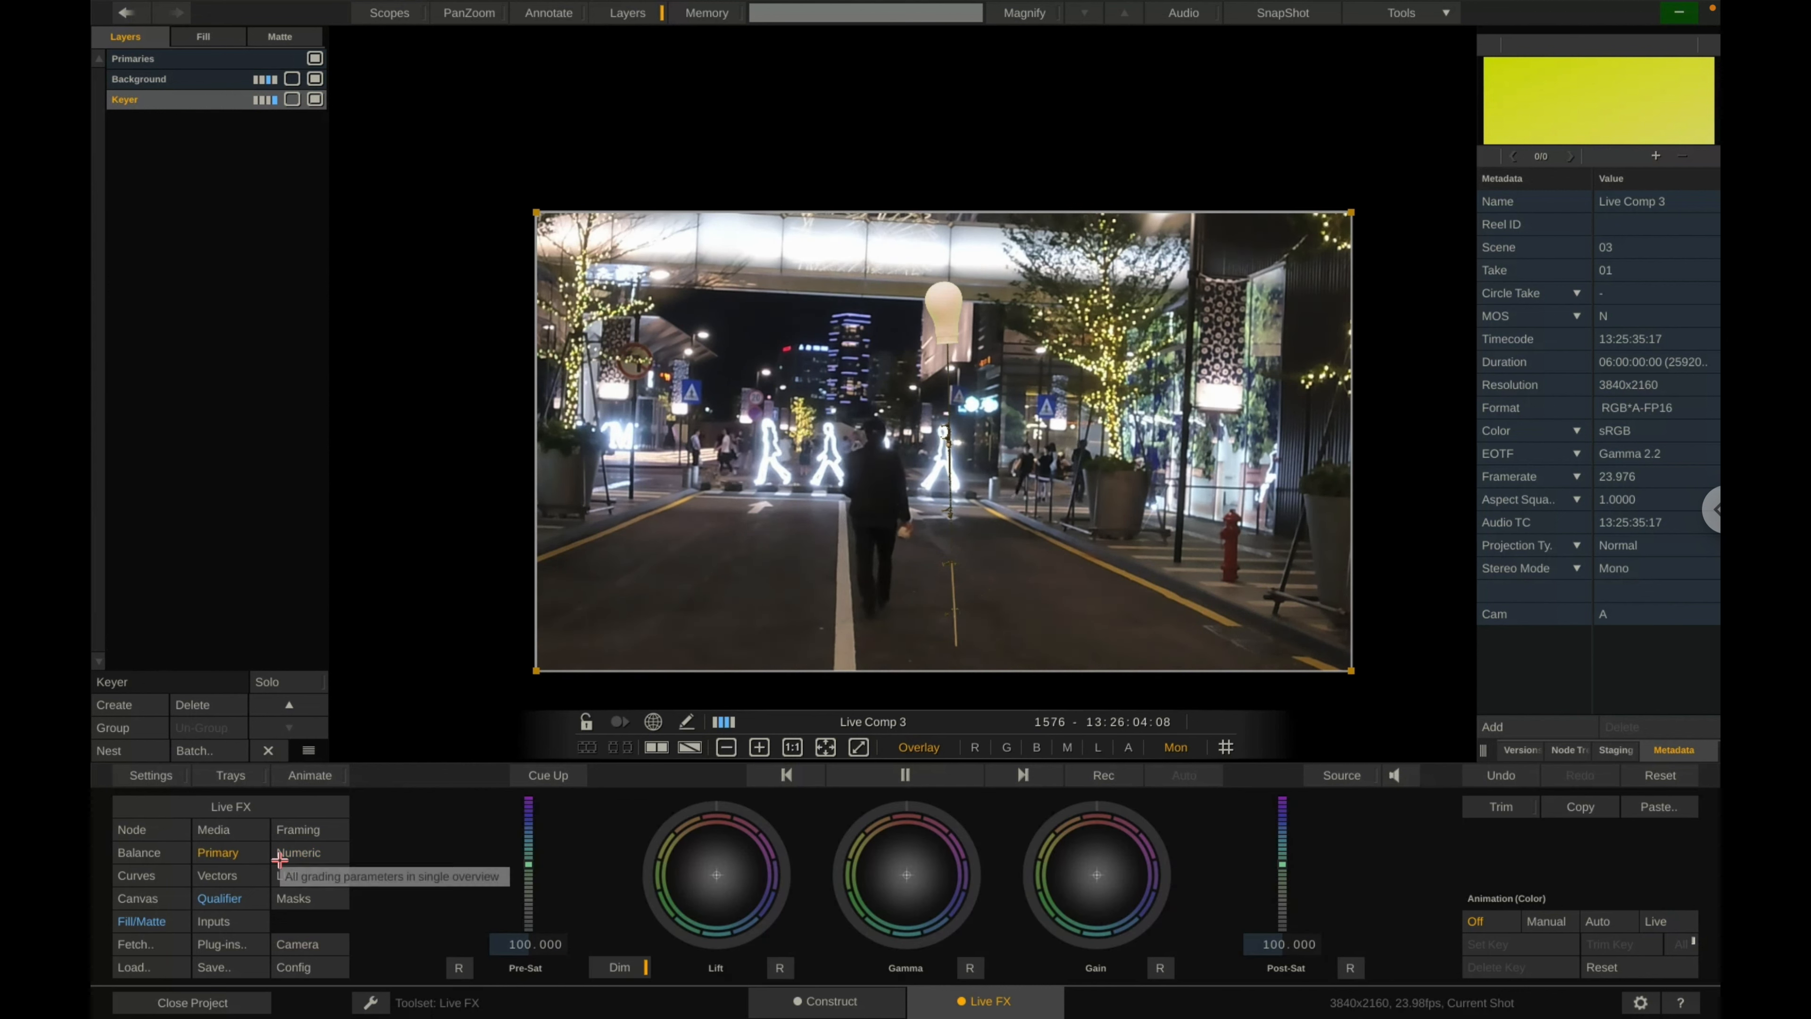
# Open the Keyer layer's Chroma Keyer settings and compare the mannequin head's edges with the Background layer shown and hidden, leaving it hidden.
pyautogui.click(235, 890)
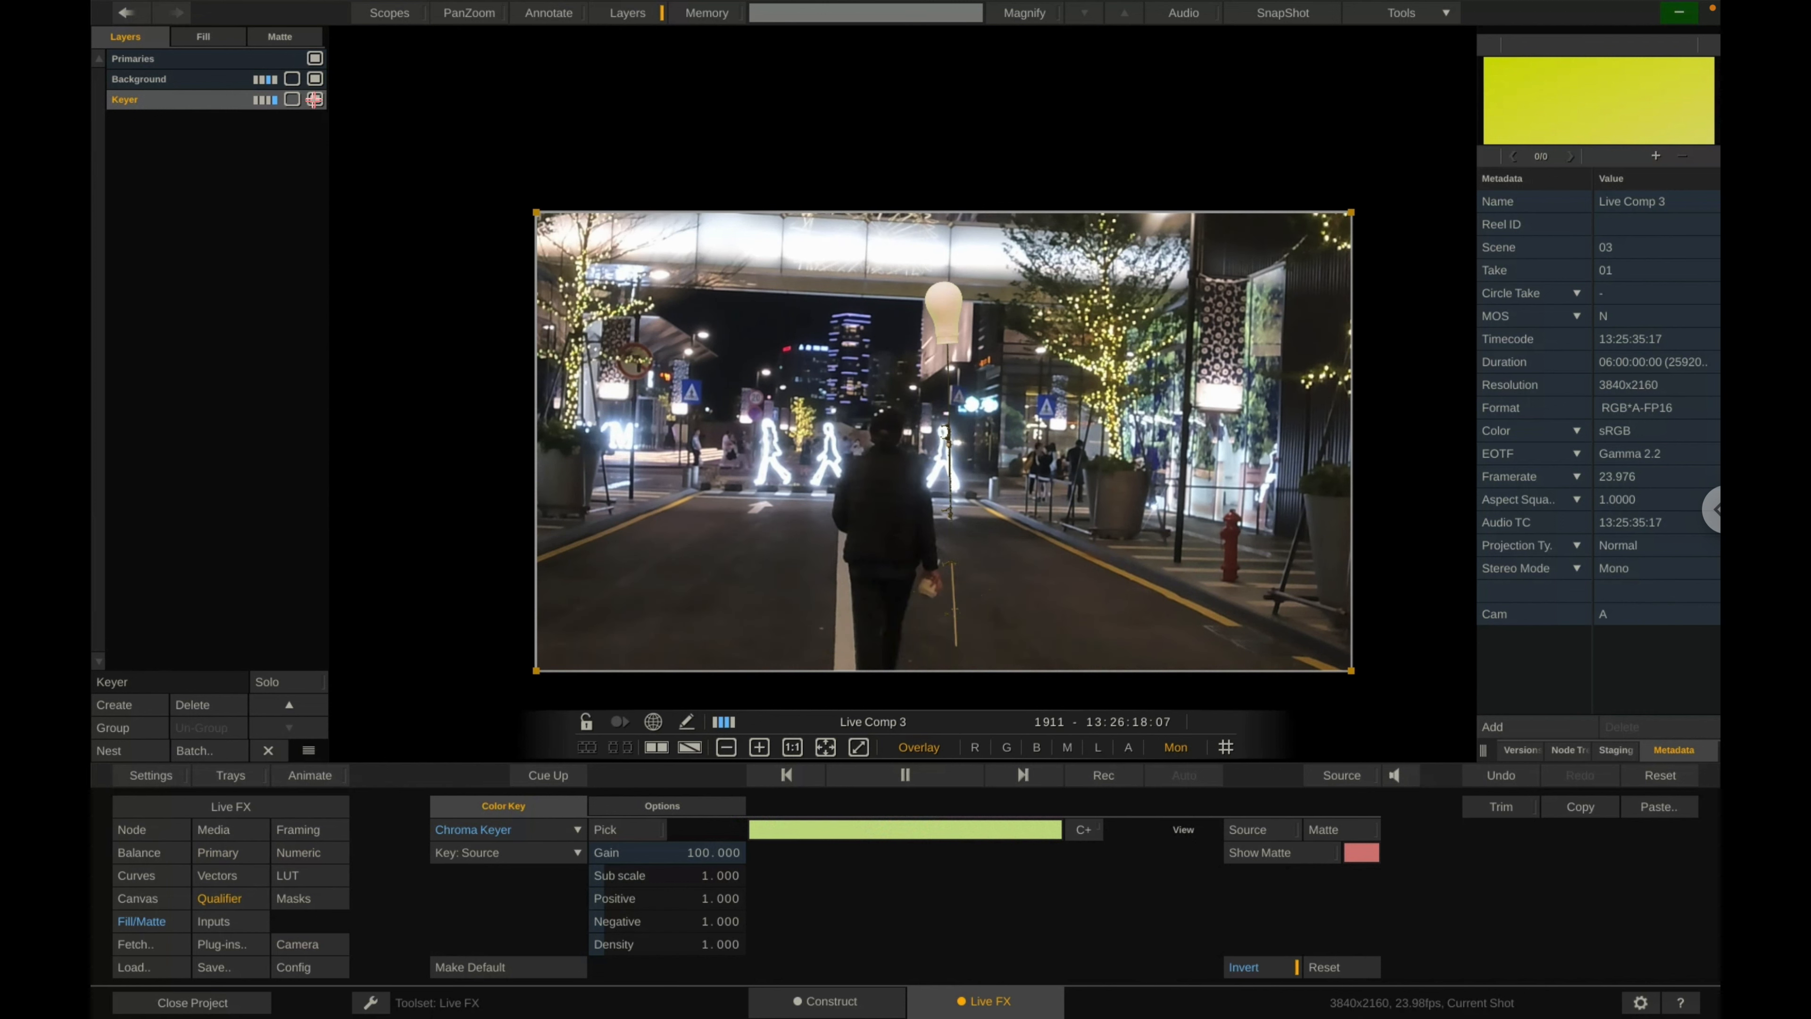
pyautogui.click(316, 80)
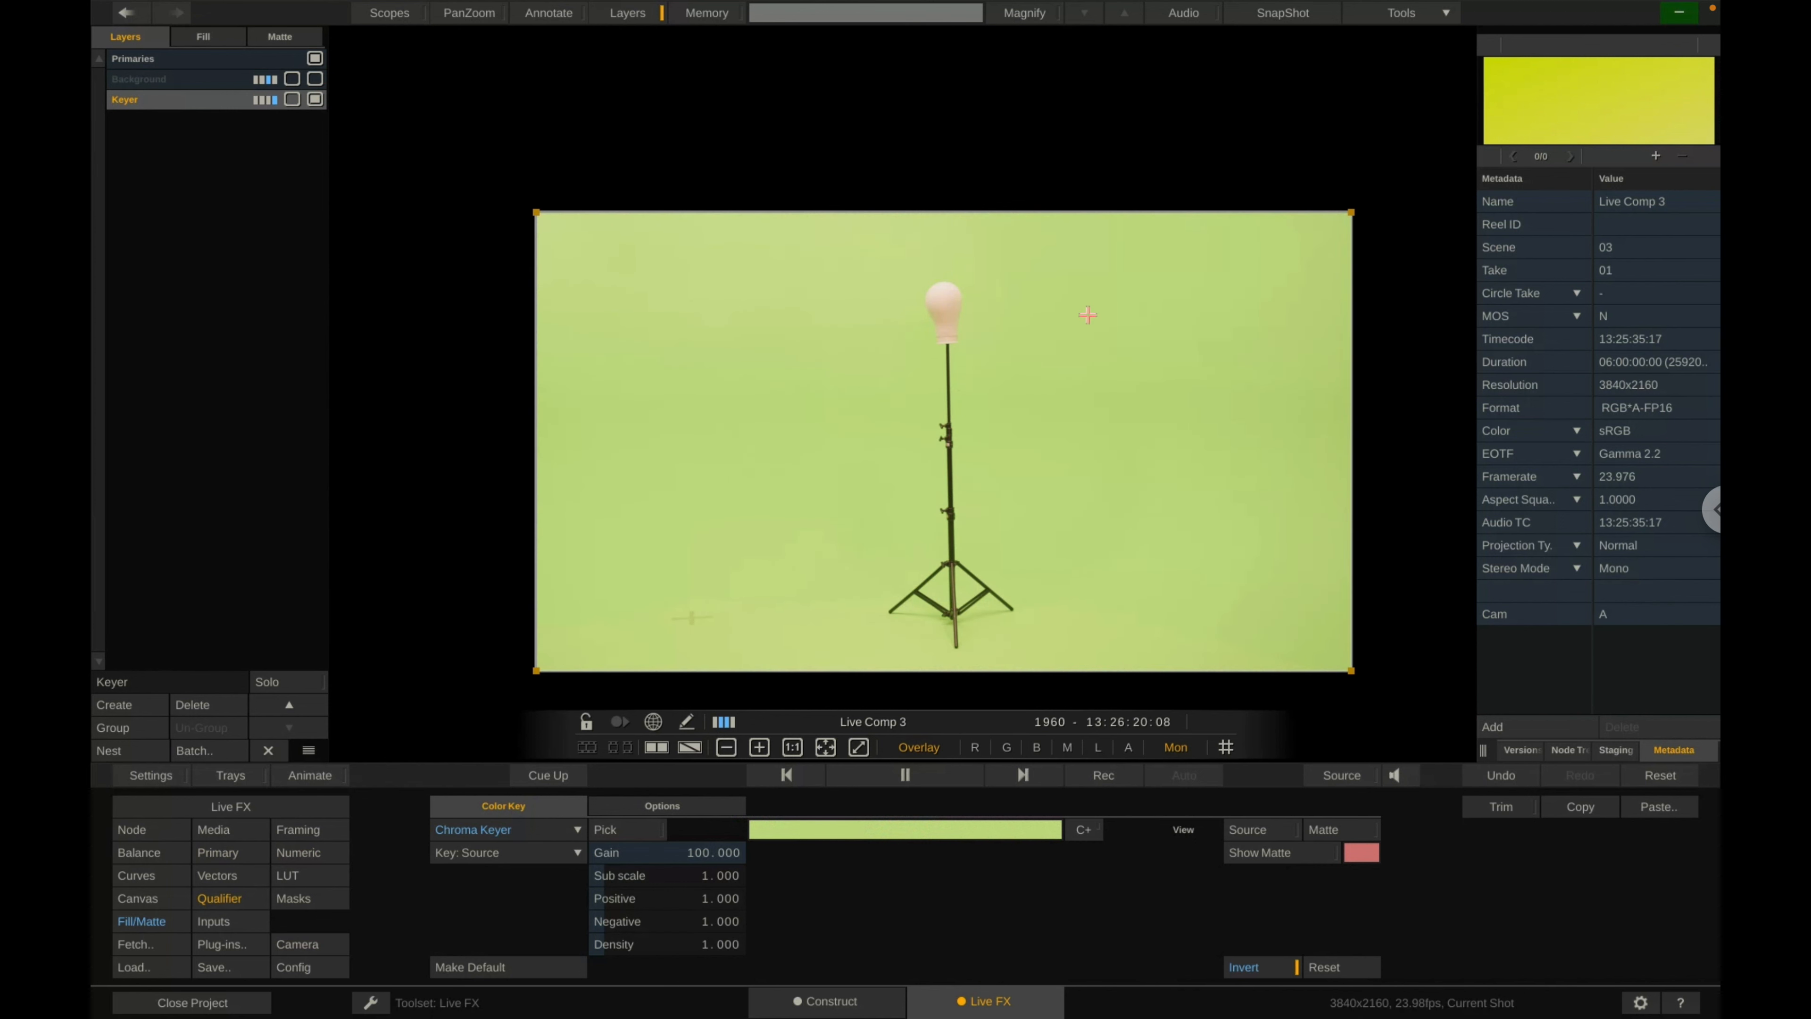
pyautogui.moveTo(958, 356); pyautogui.dragTo(956, 64)
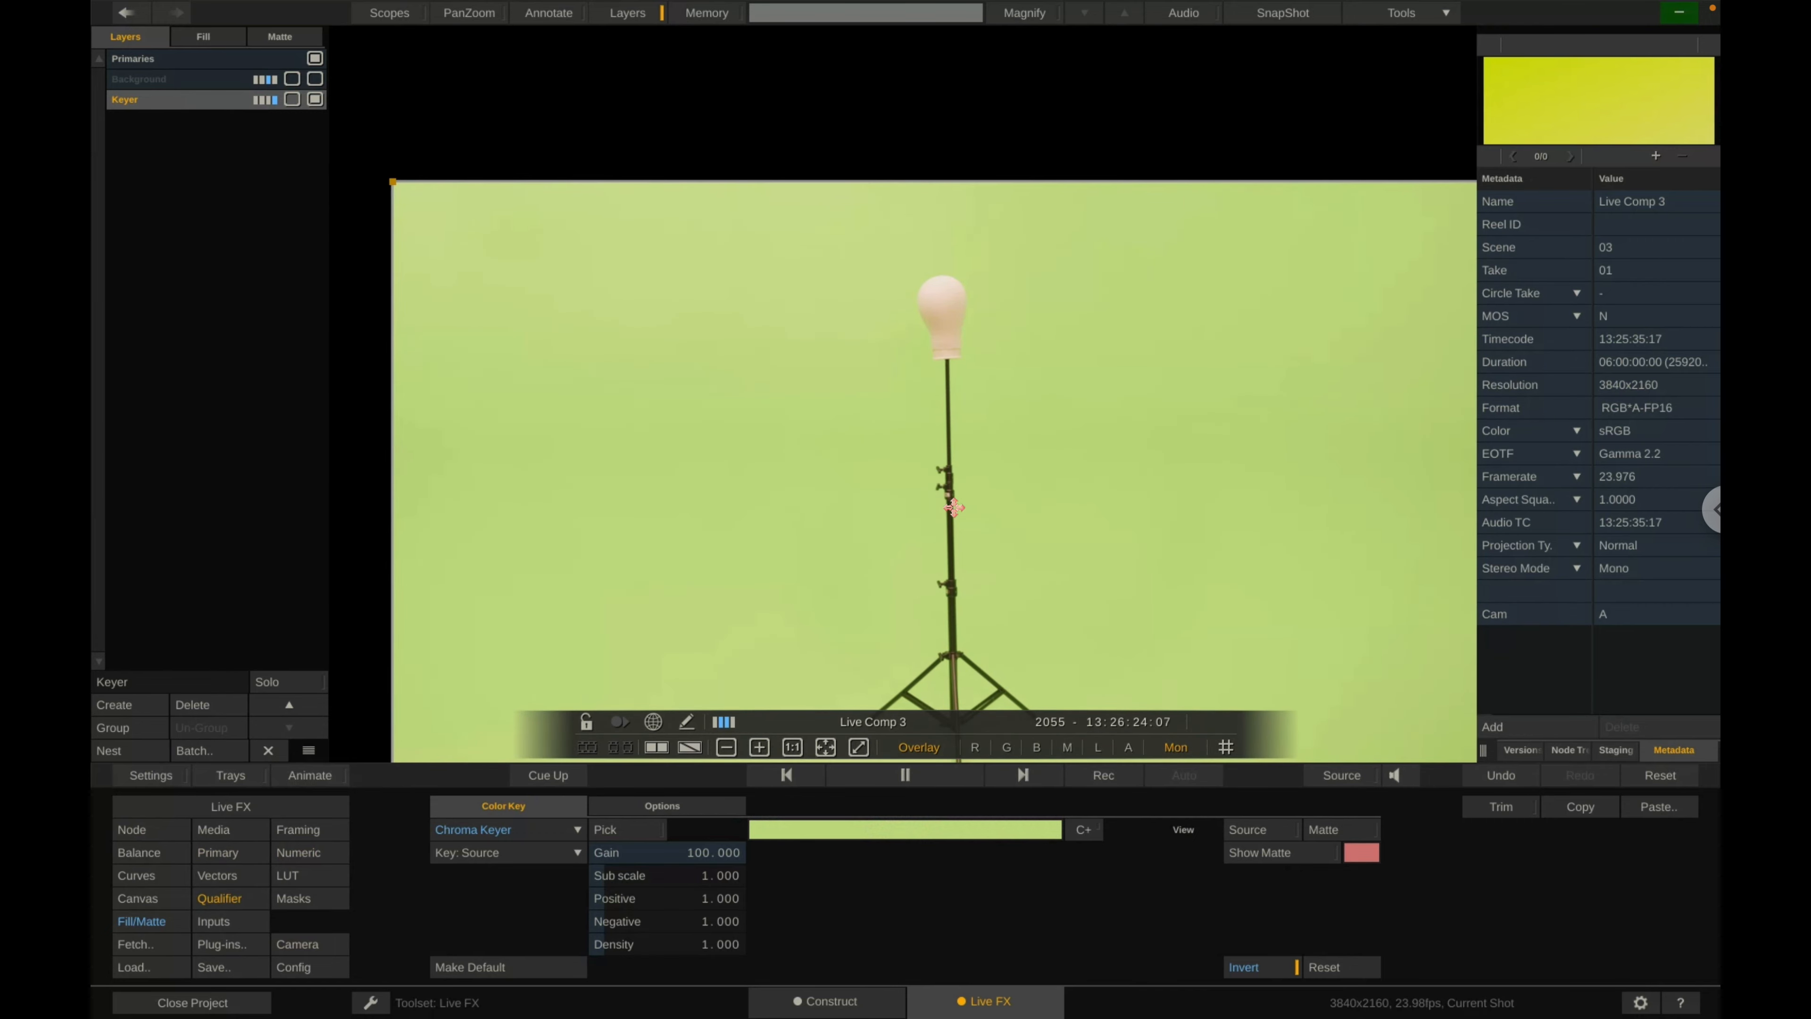
pyautogui.moveTo(954, 508); pyautogui.dragTo(960, 99)
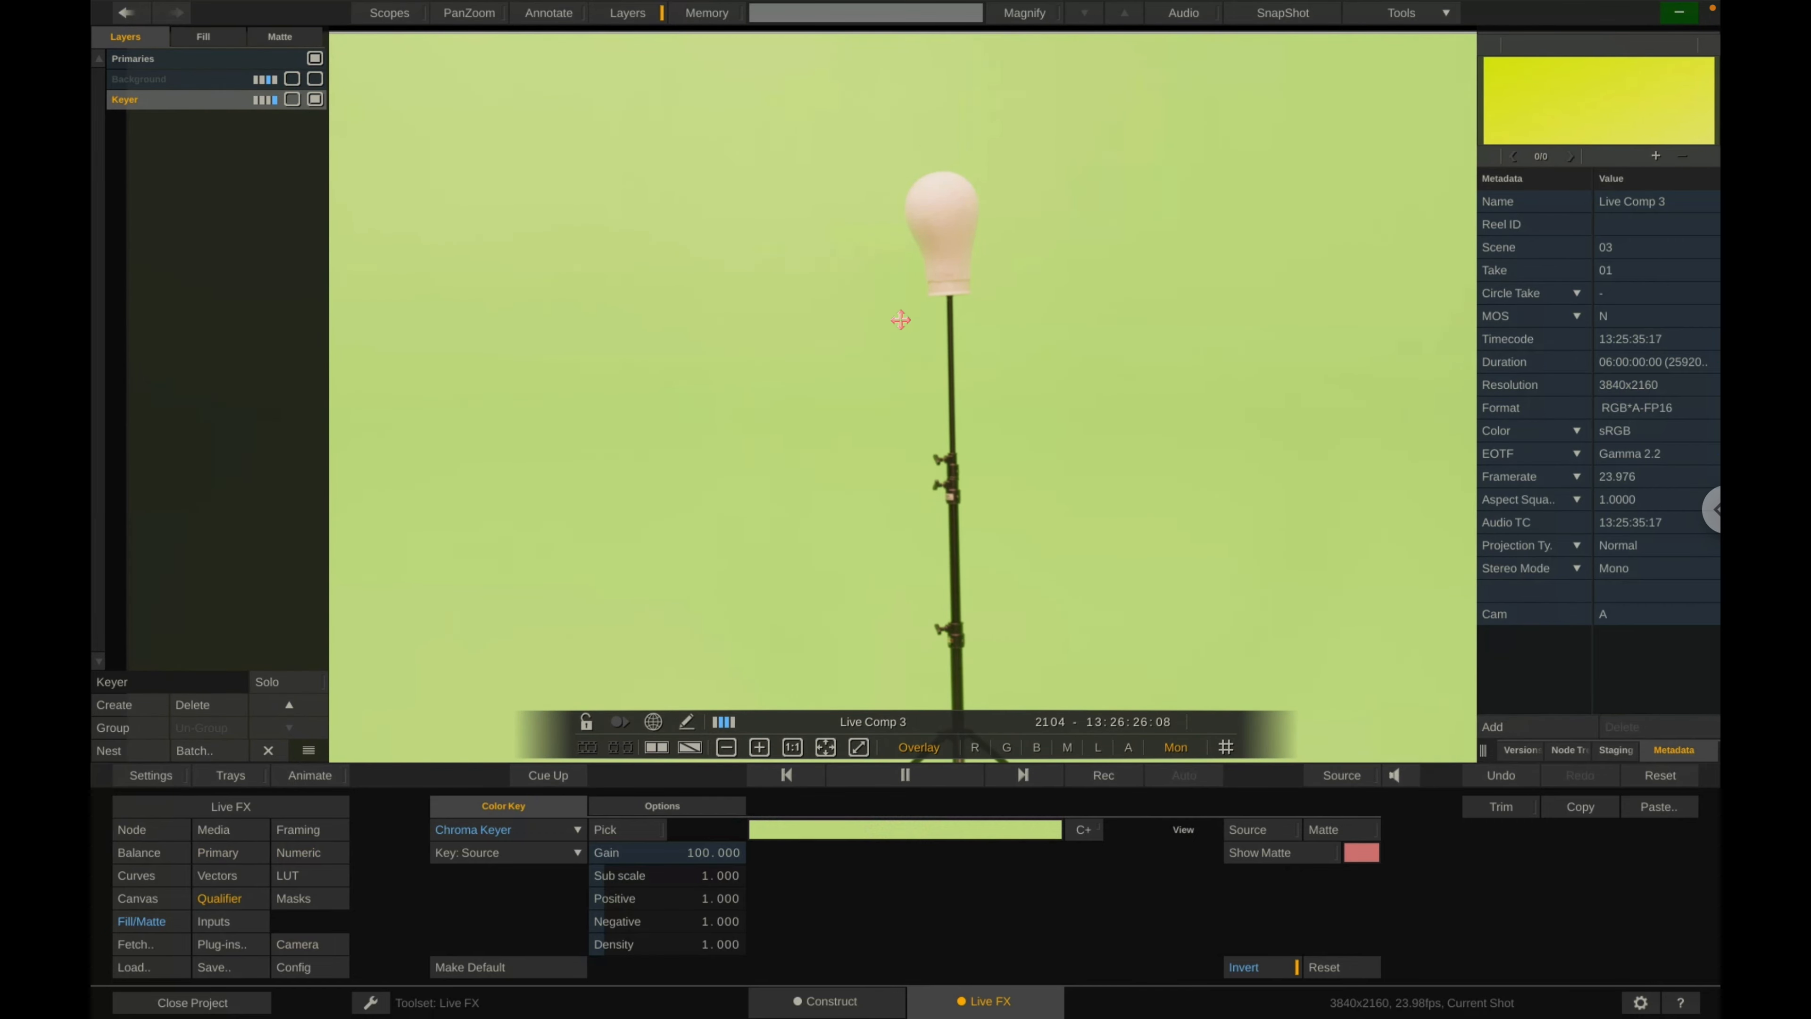
pyautogui.moveTo(901, 320); pyautogui.dragTo(943, 374)
pyautogui.moveTo(1113, 407); pyautogui.dragTo(1074, 364)
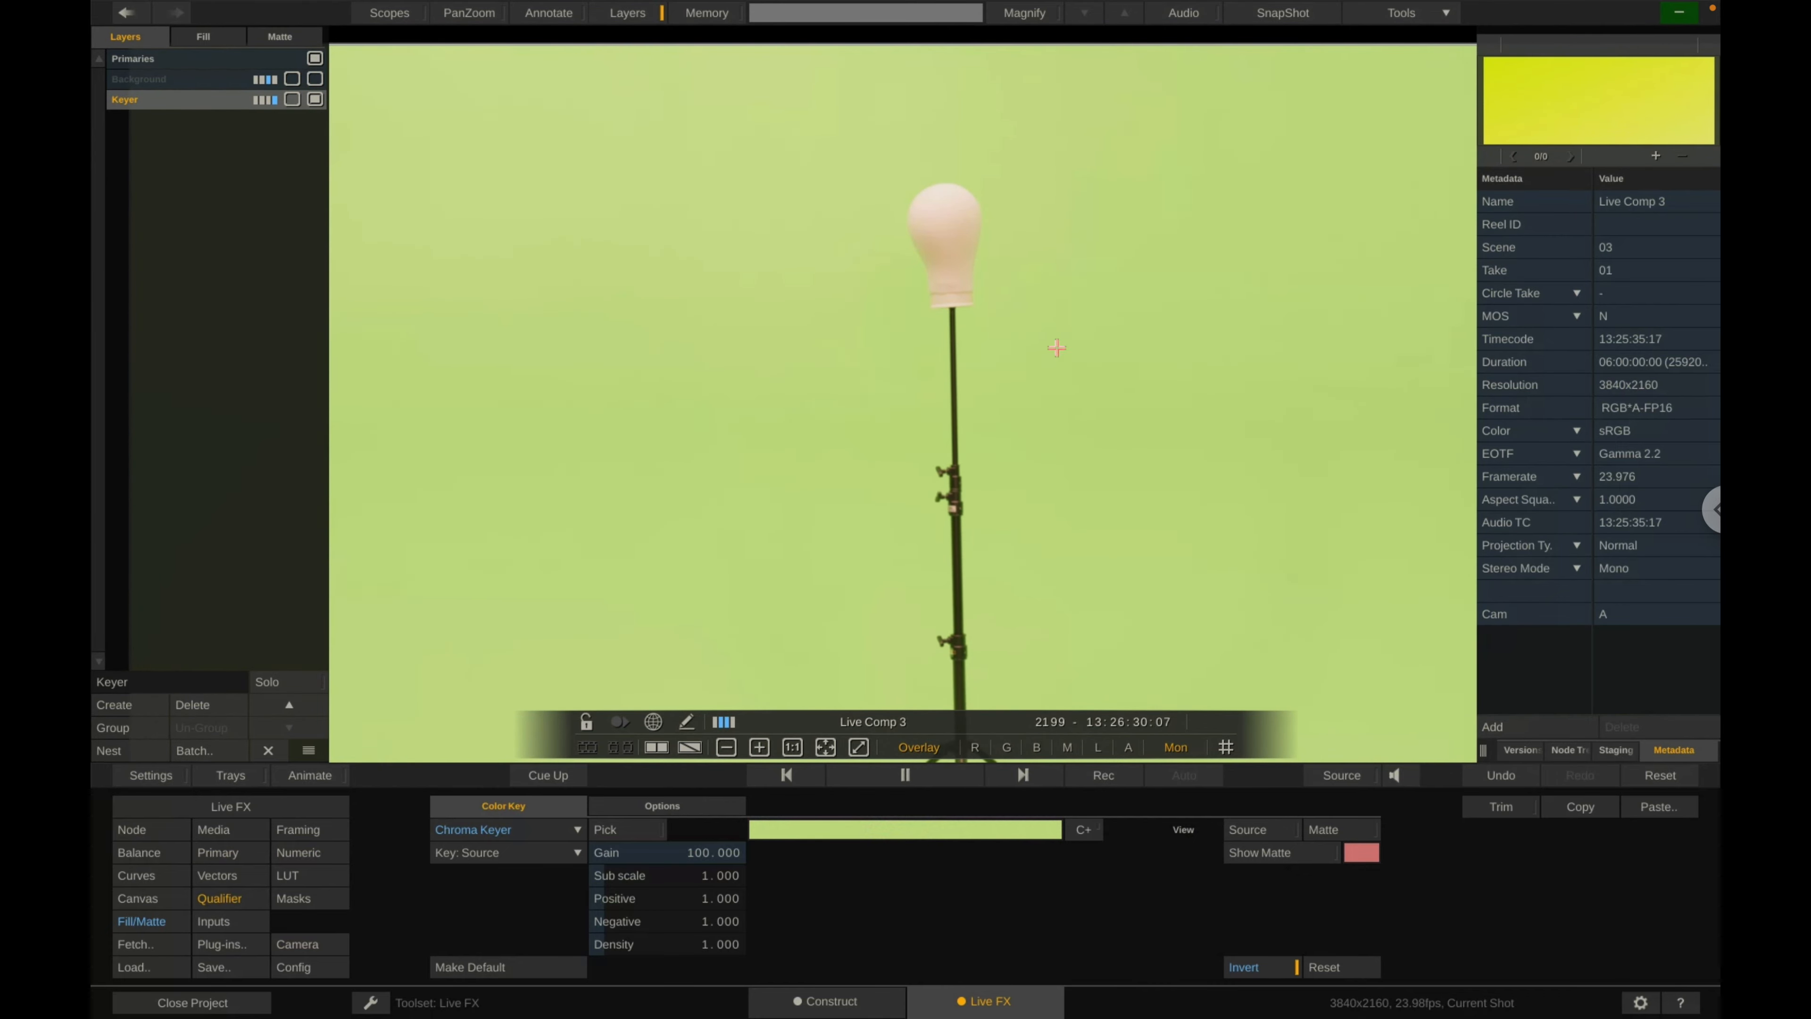
pyautogui.moveTo(989, 279); pyautogui.dragTo(956, 92)
pyautogui.moveTo(955, 495); pyautogui.dragTo(966, 401)
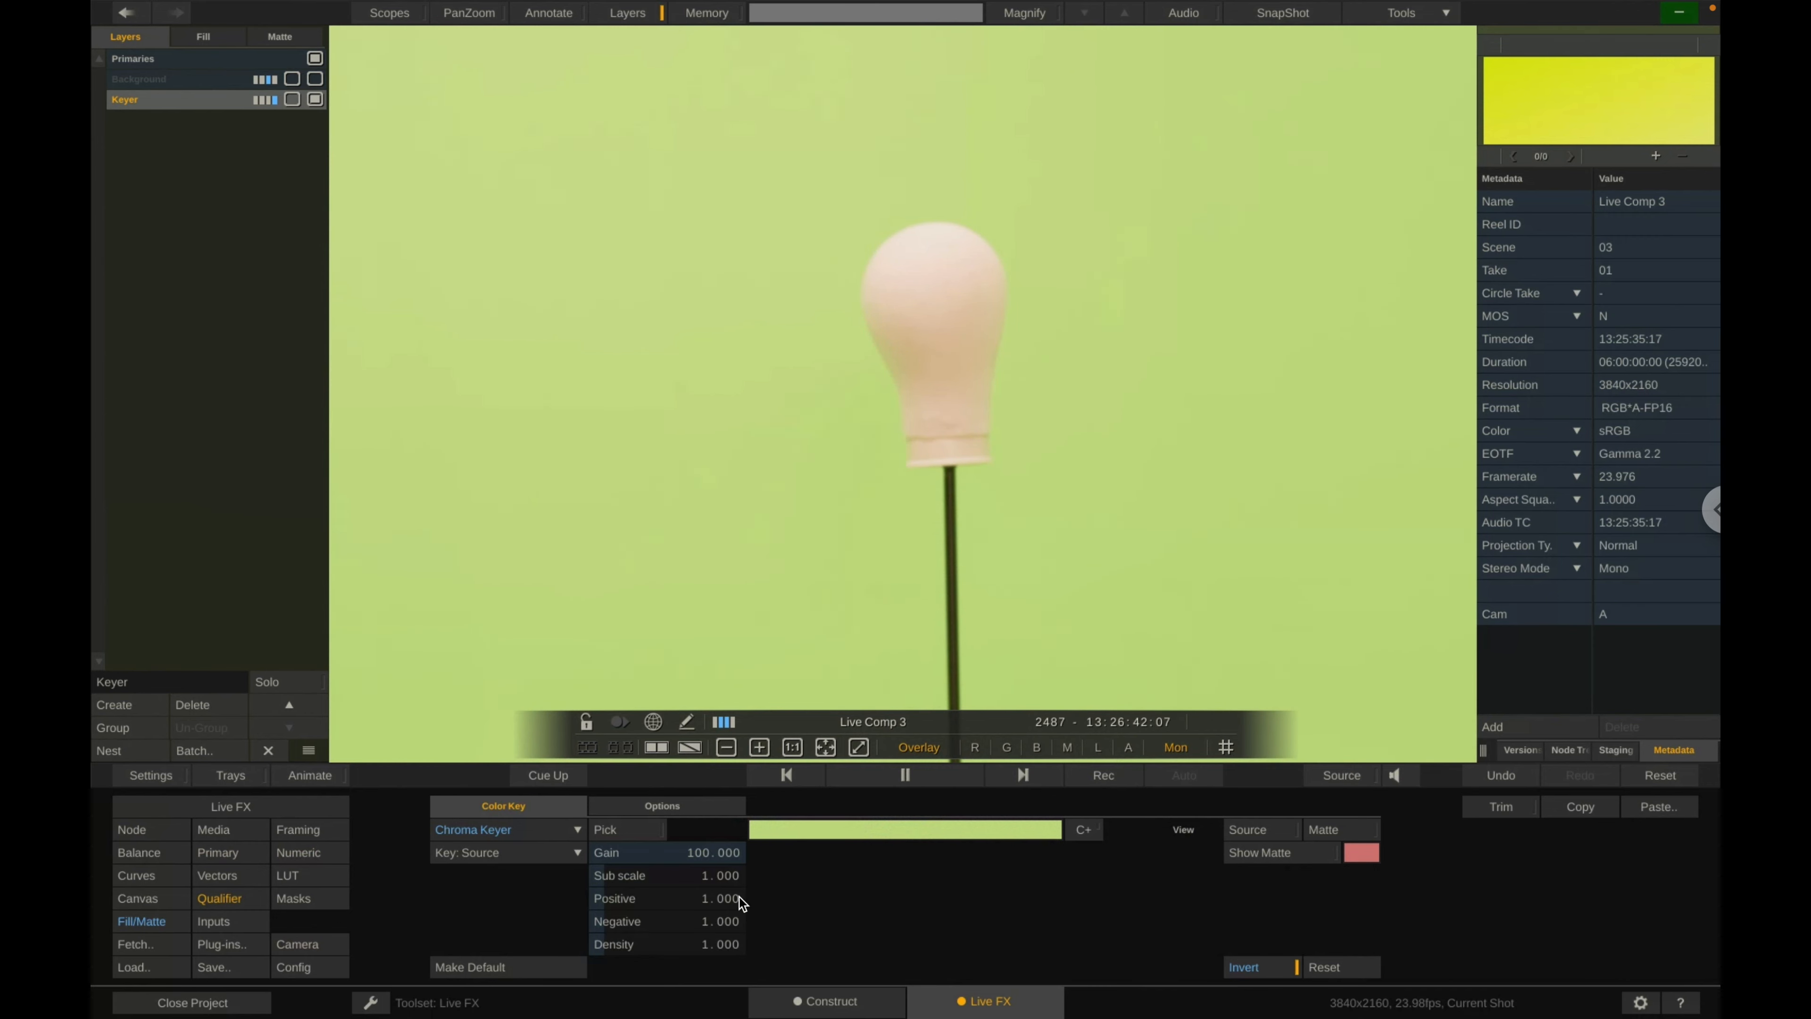
pyautogui.click(314, 77)
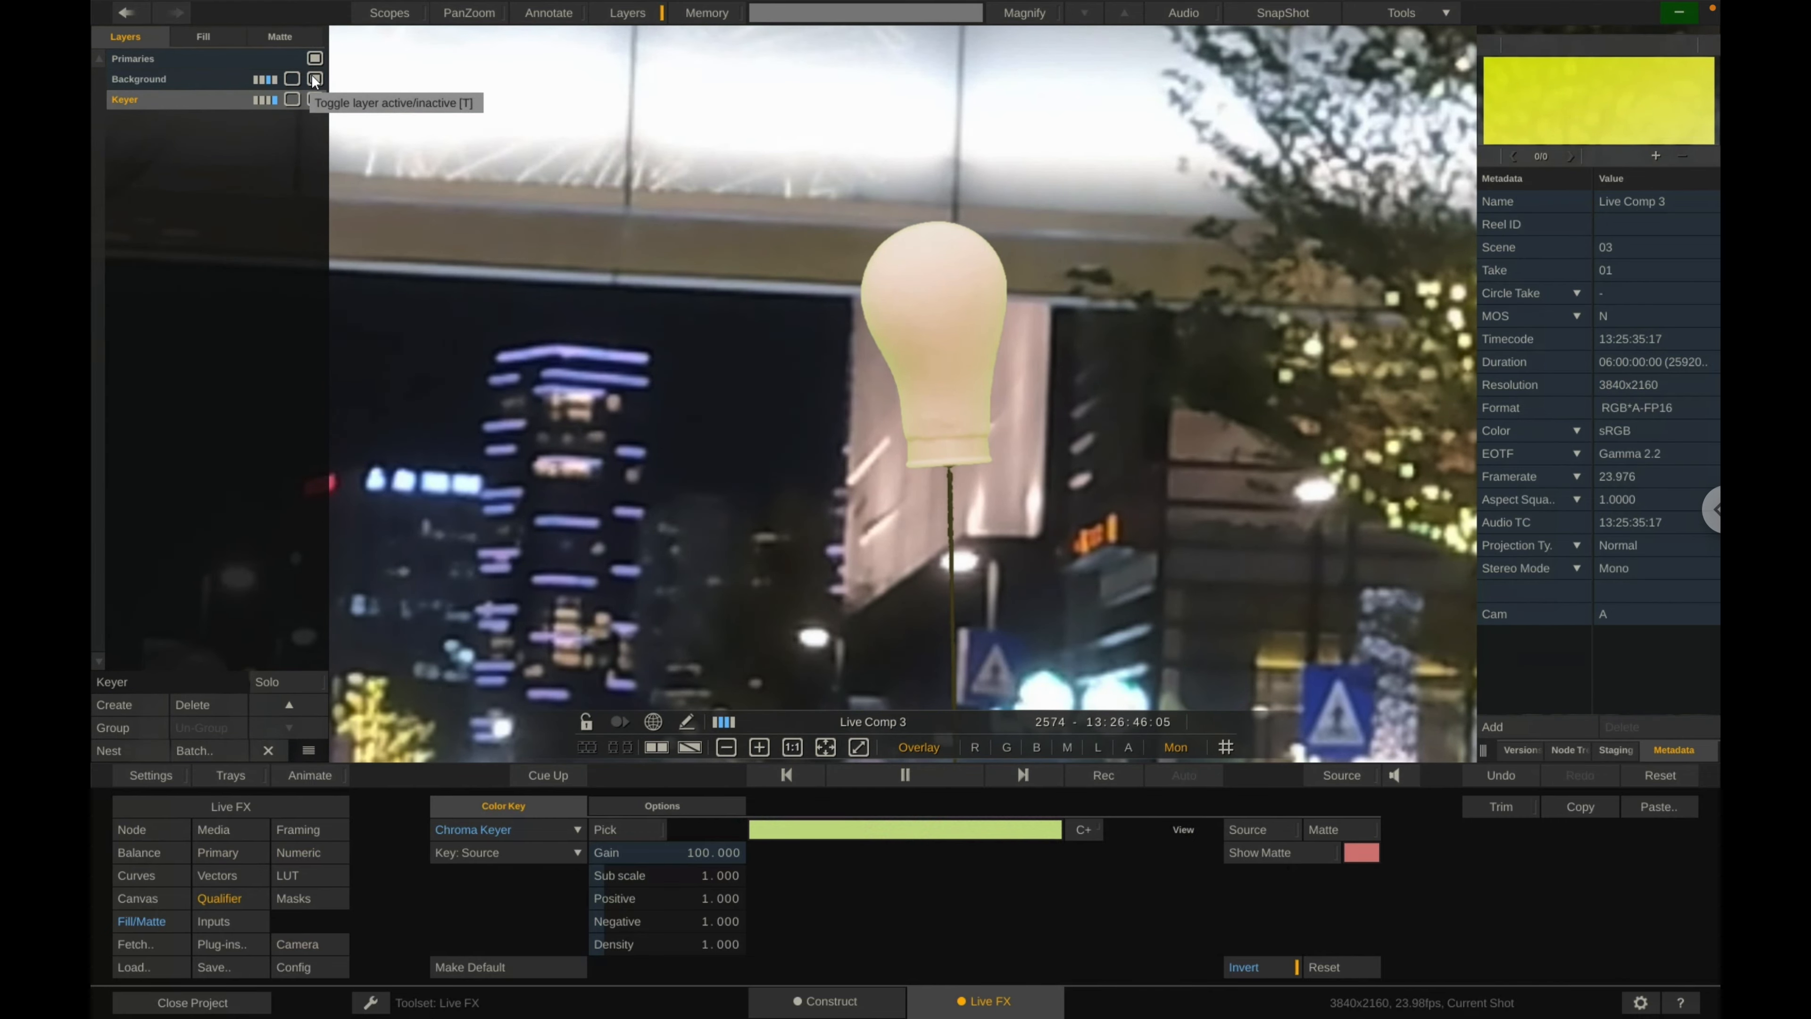
pyautogui.click(313, 78)
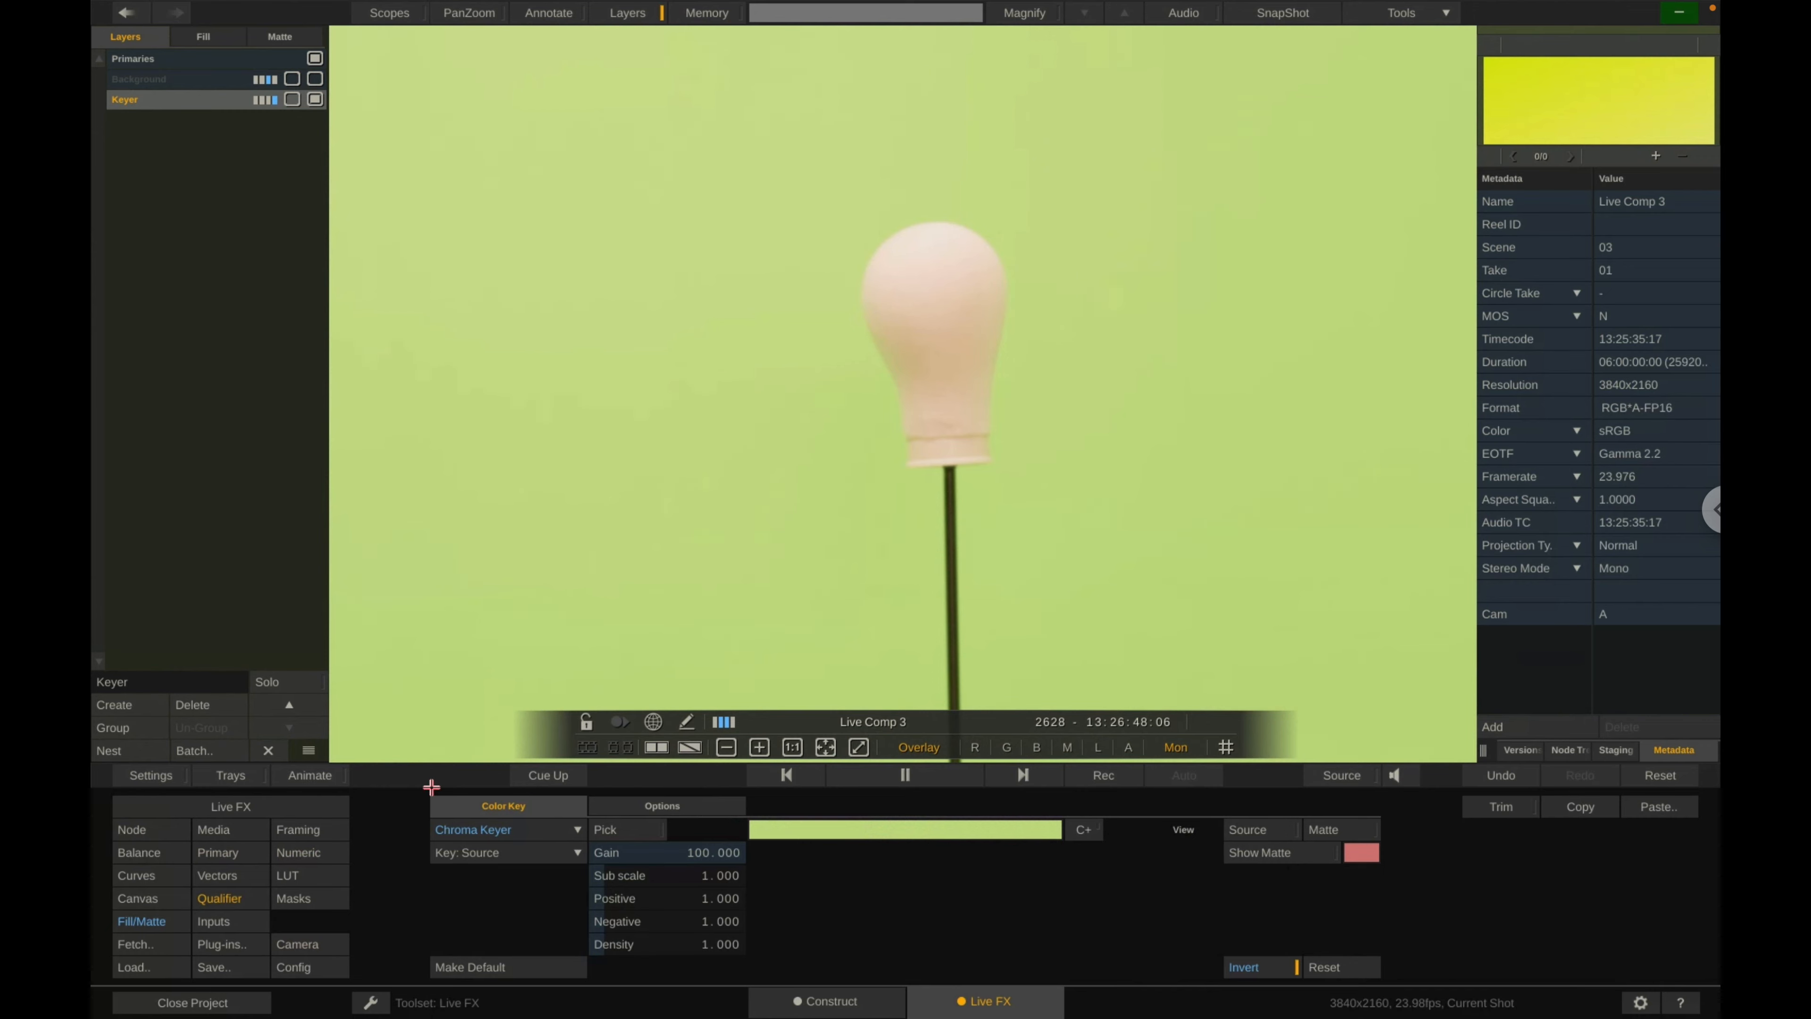
# Examine the Keyer layer's Numeric, Primary, Curves, Vectors, Balance and LUT grading controls.
pyautogui.click(317, 854)
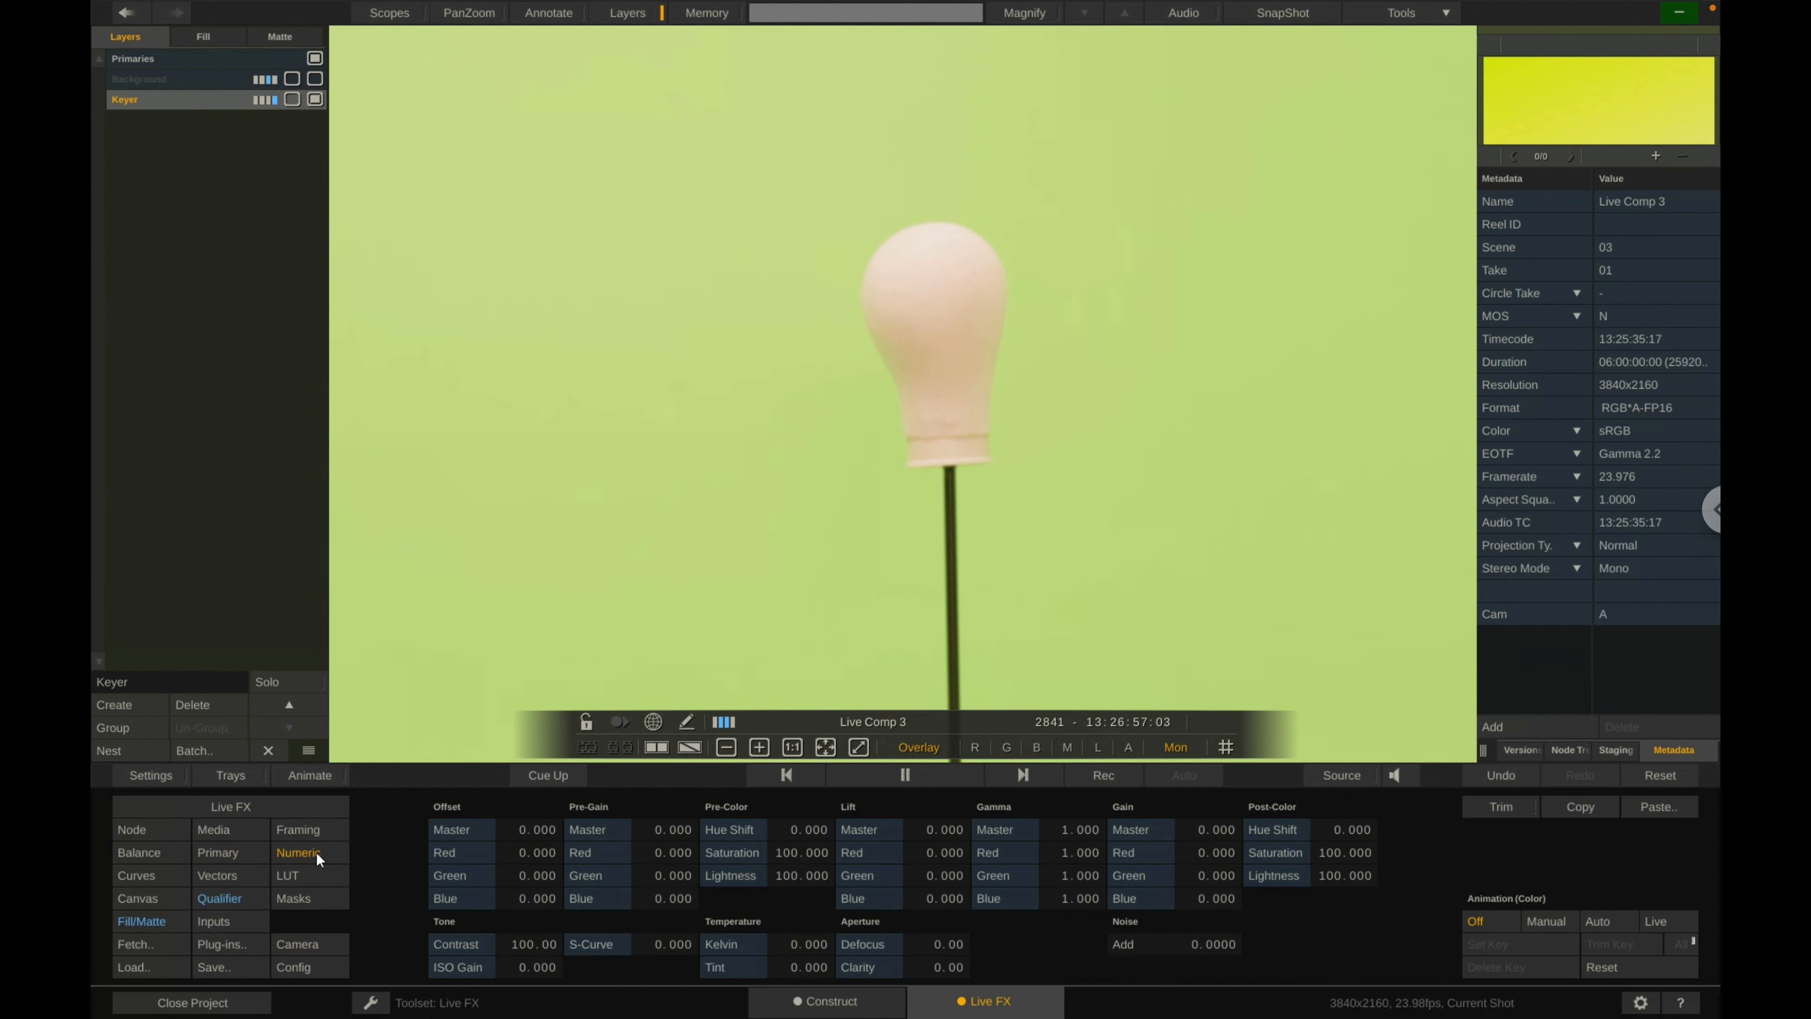
pyautogui.click(228, 857)
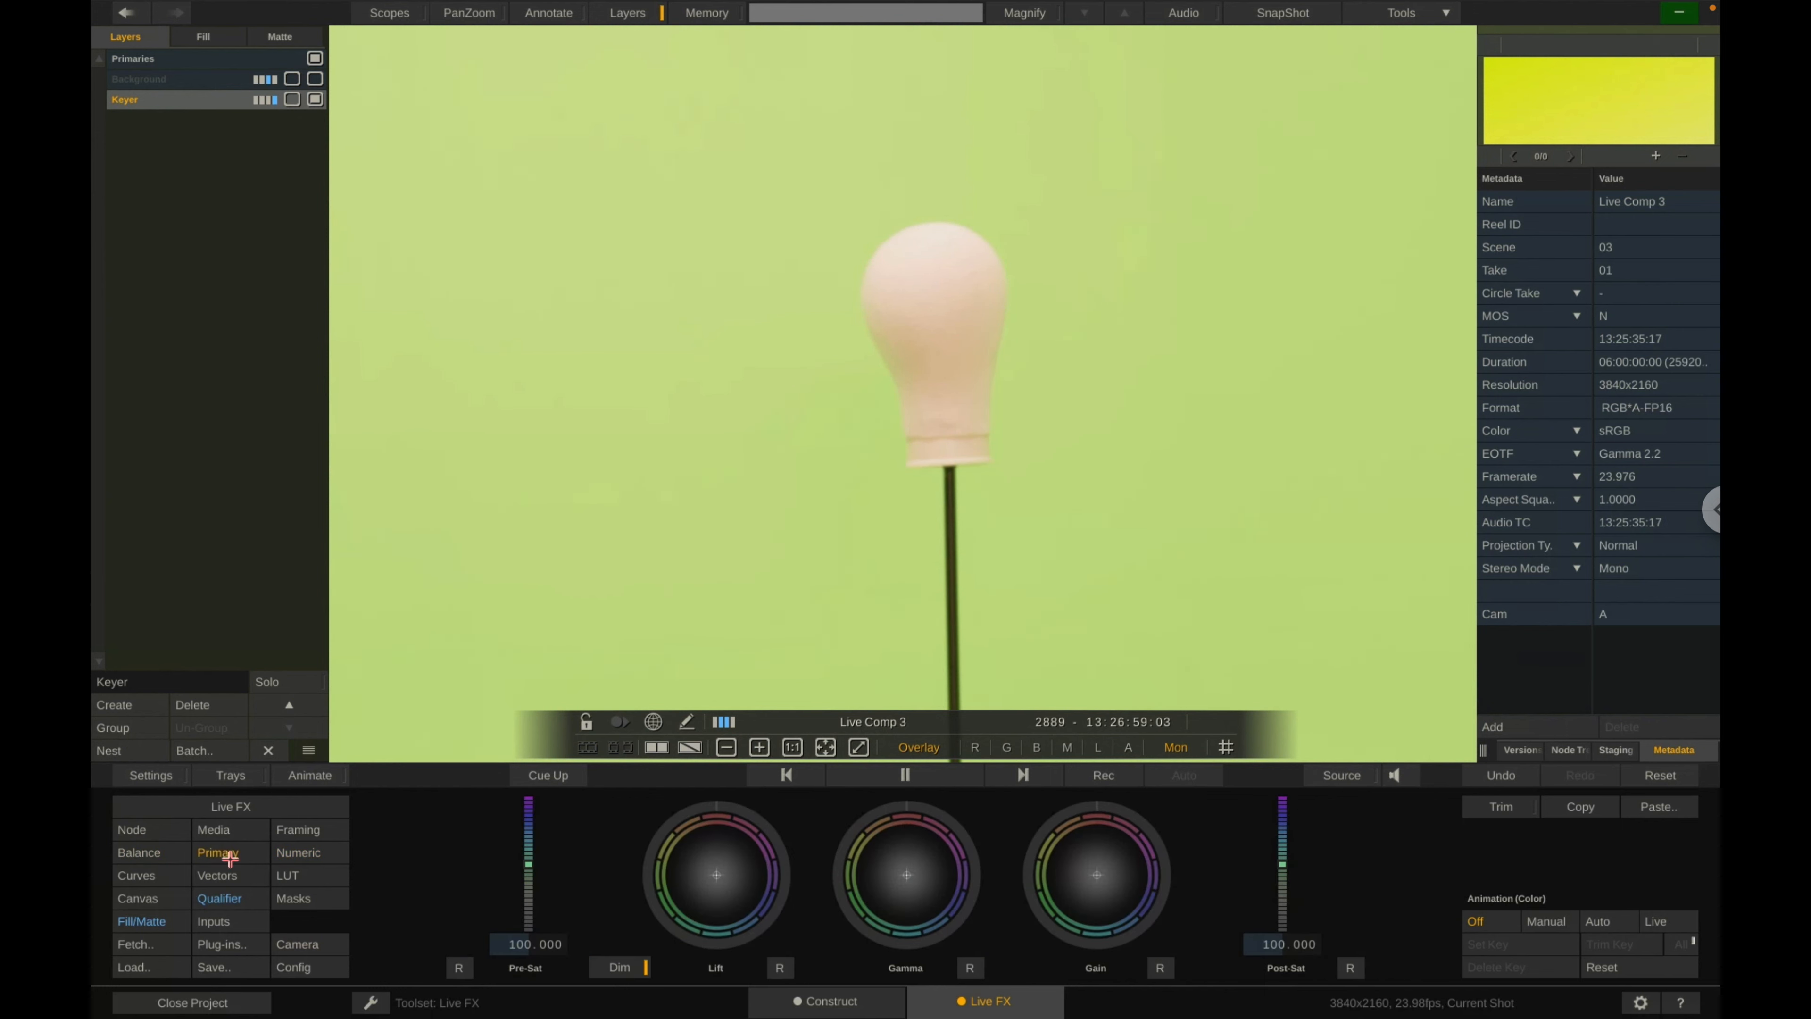
pyautogui.click(293, 853)
pyautogui.click(179, 875)
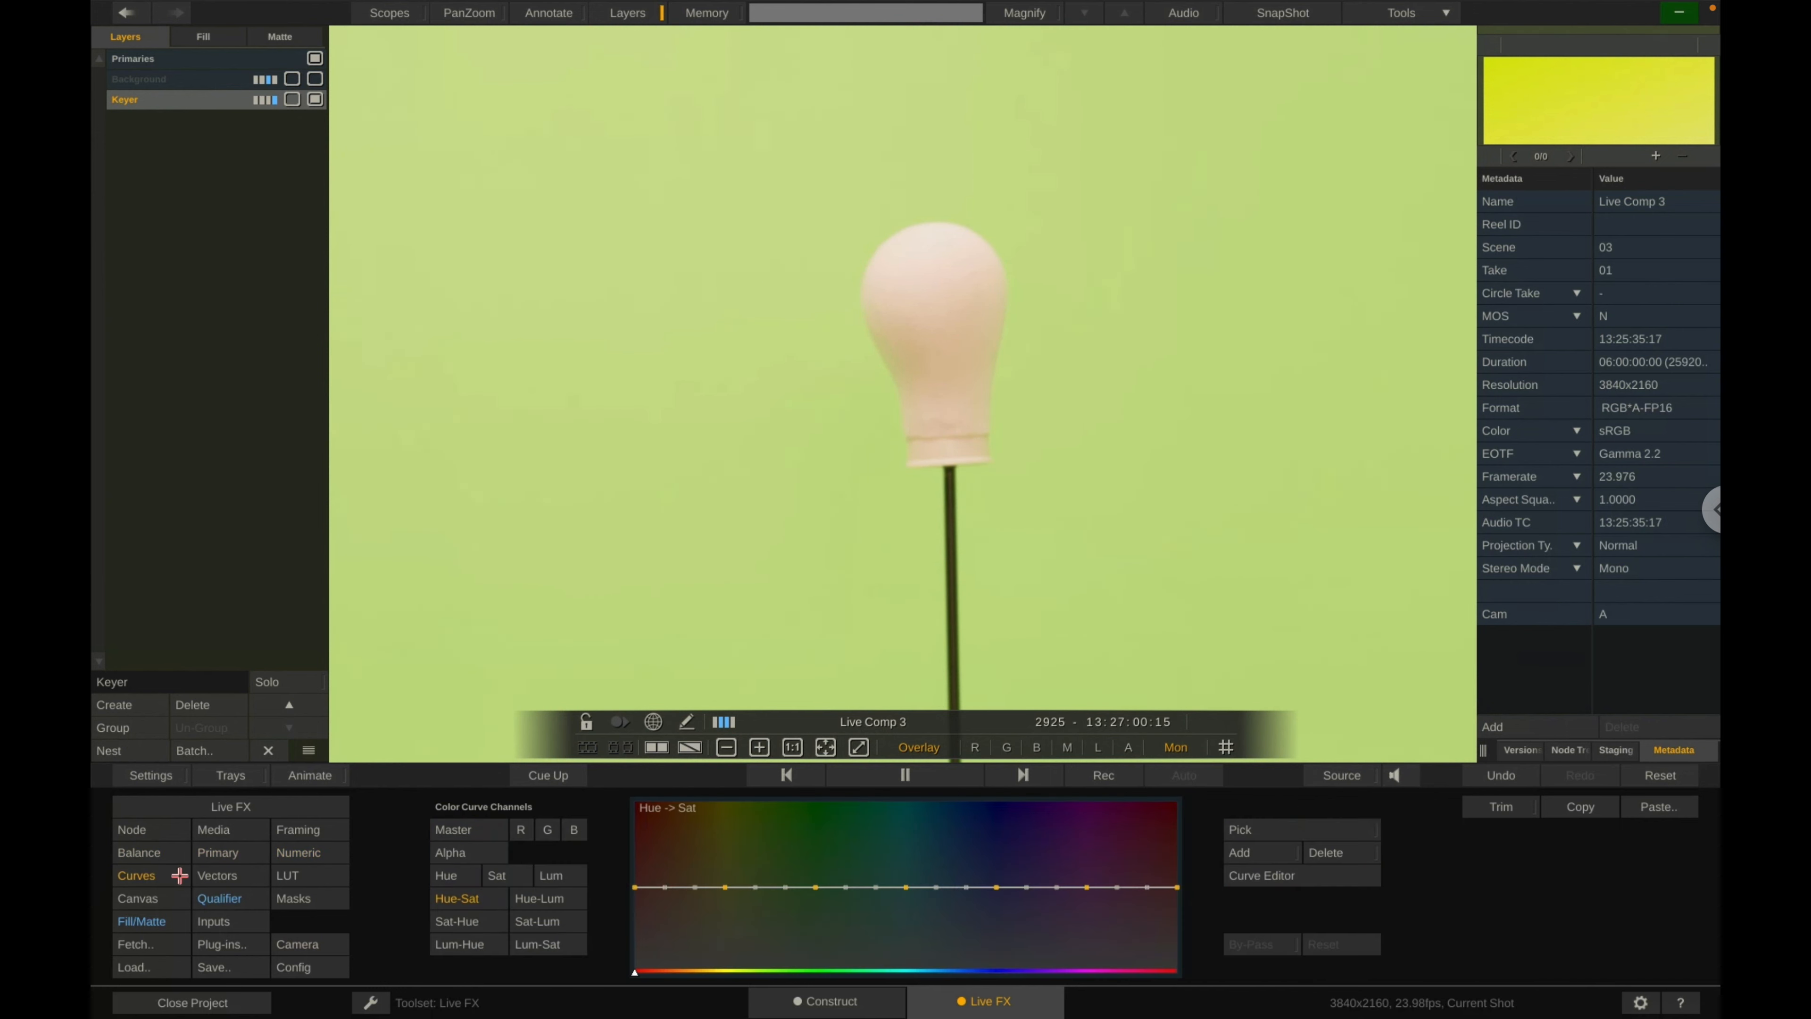
pyautogui.click(221, 877)
pyautogui.click(155, 853)
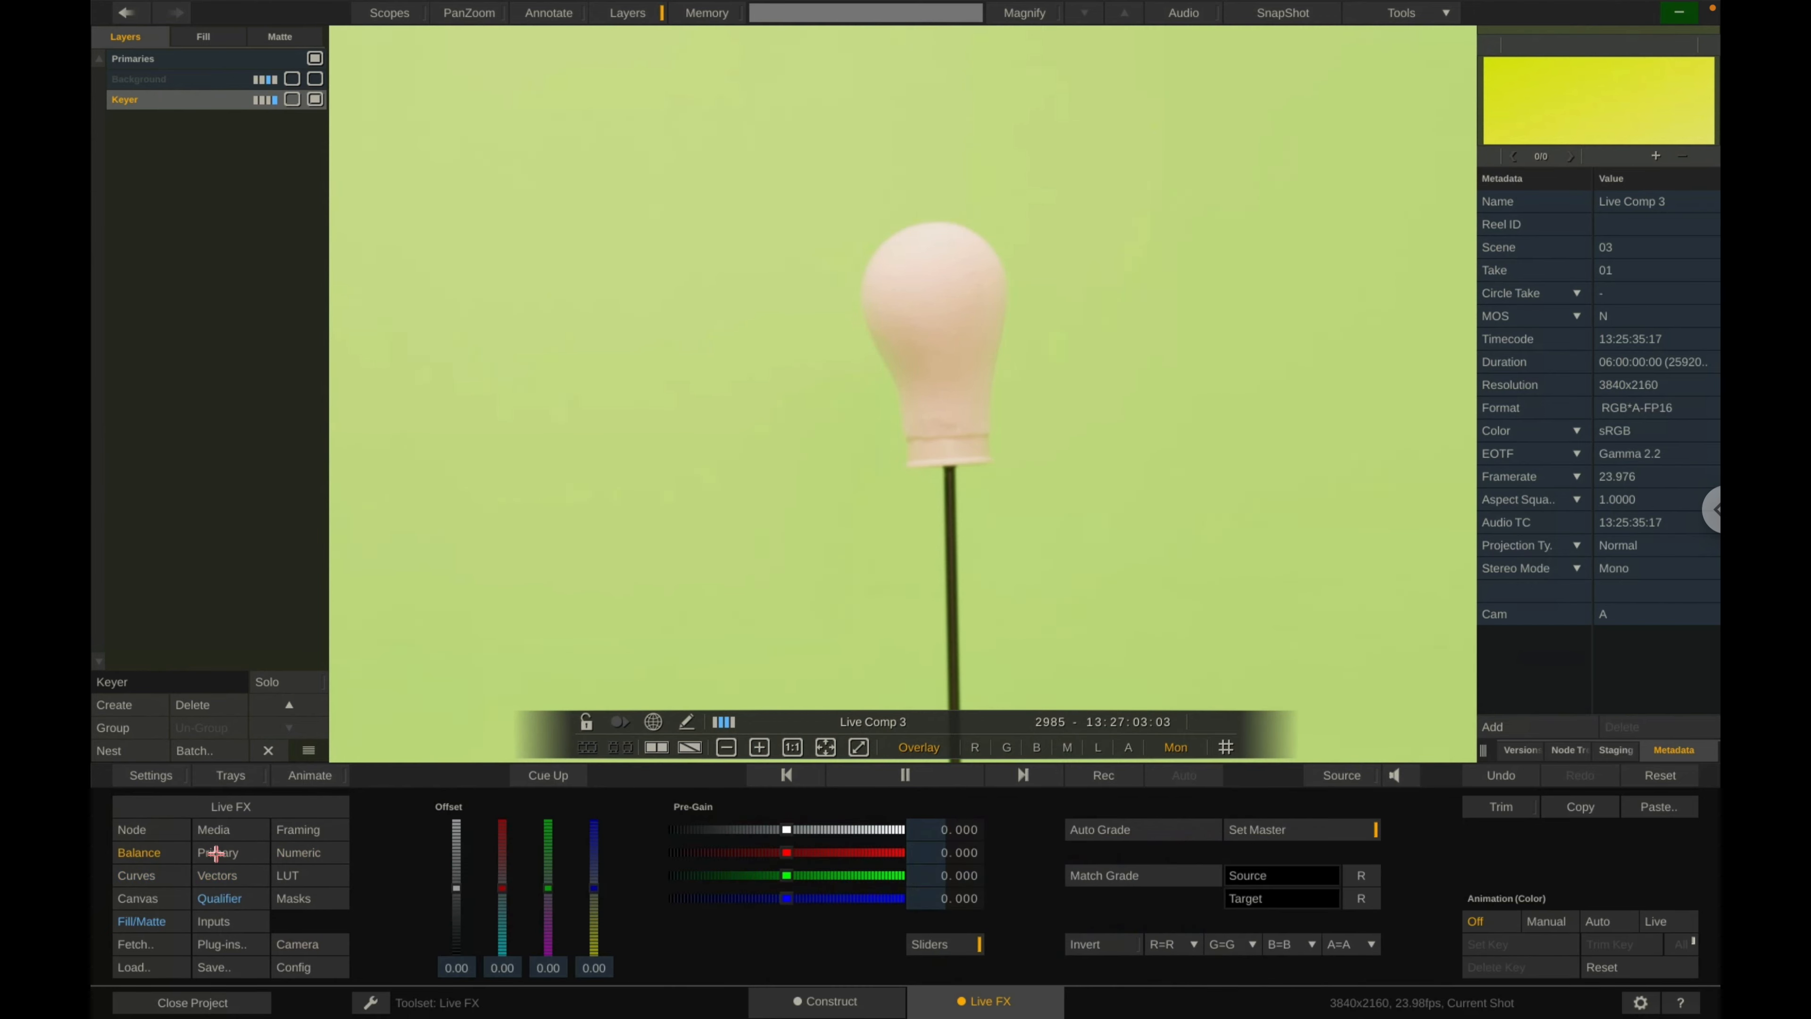
pyautogui.click(216, 853)
pyautogui.click(287, 853)
pyautogui.click(152, 874)
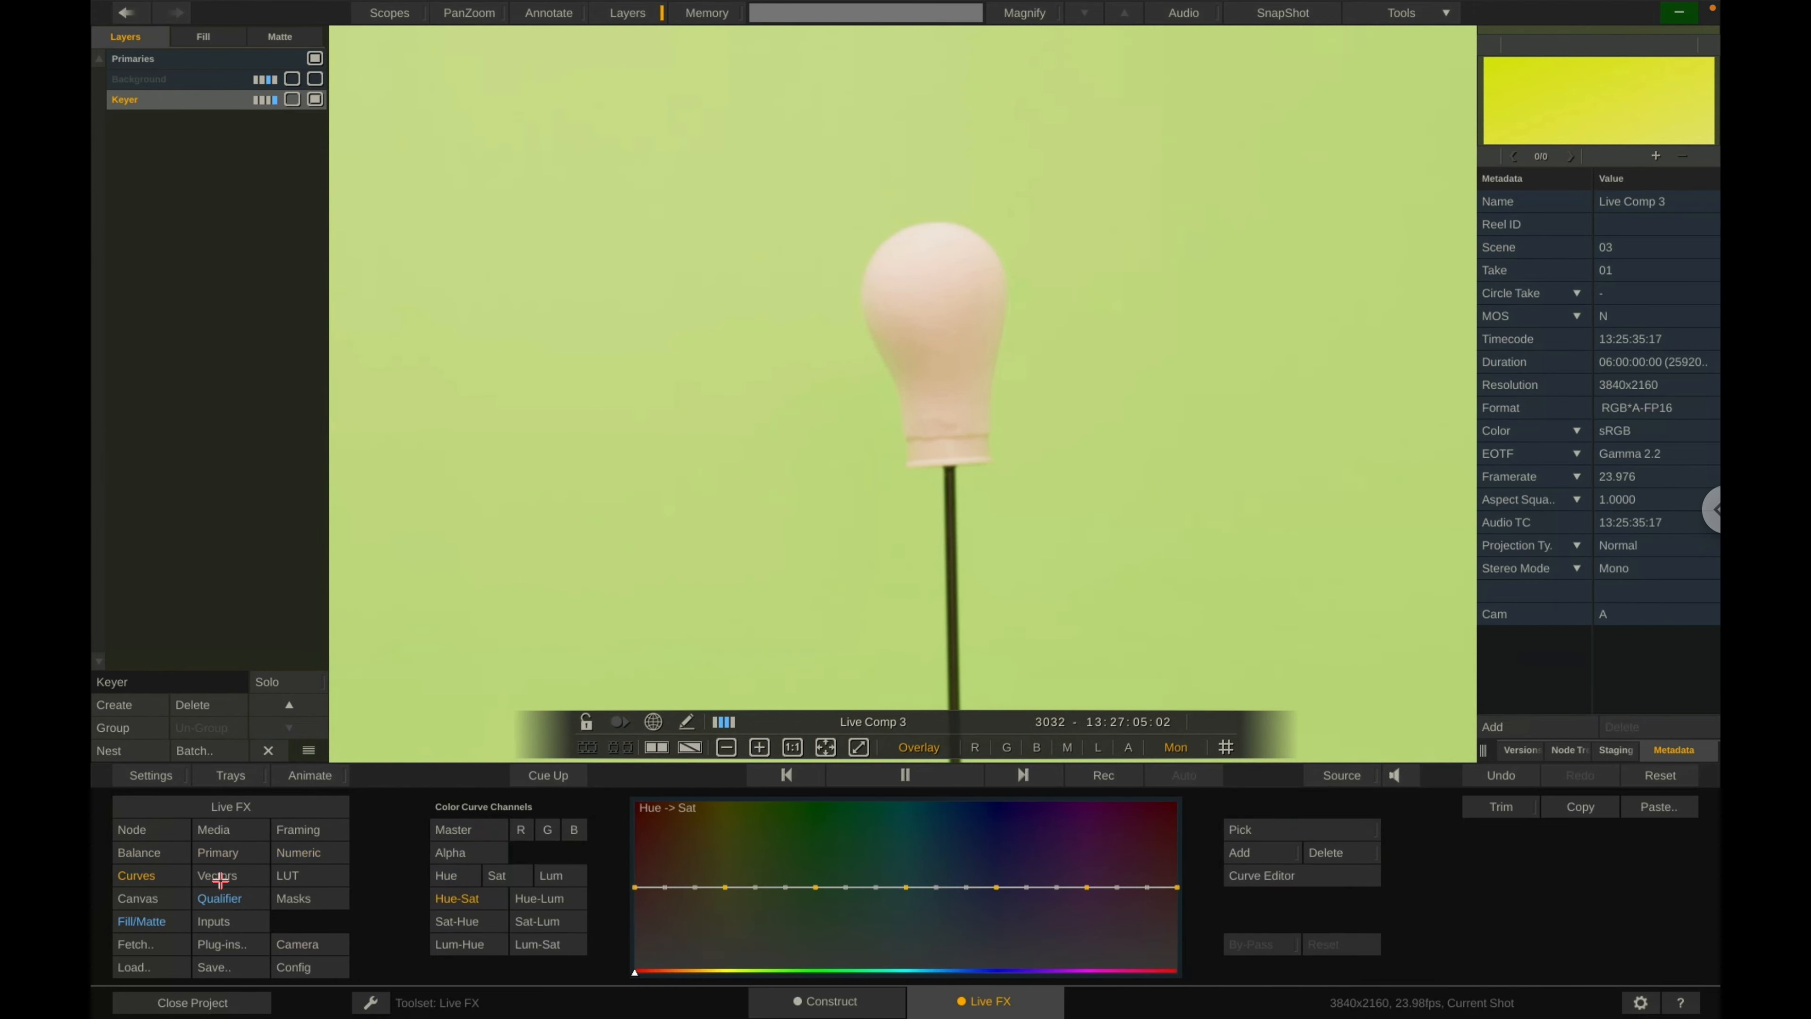
pyautogui.click(221, 877)
pyautogui.click(301, 872)
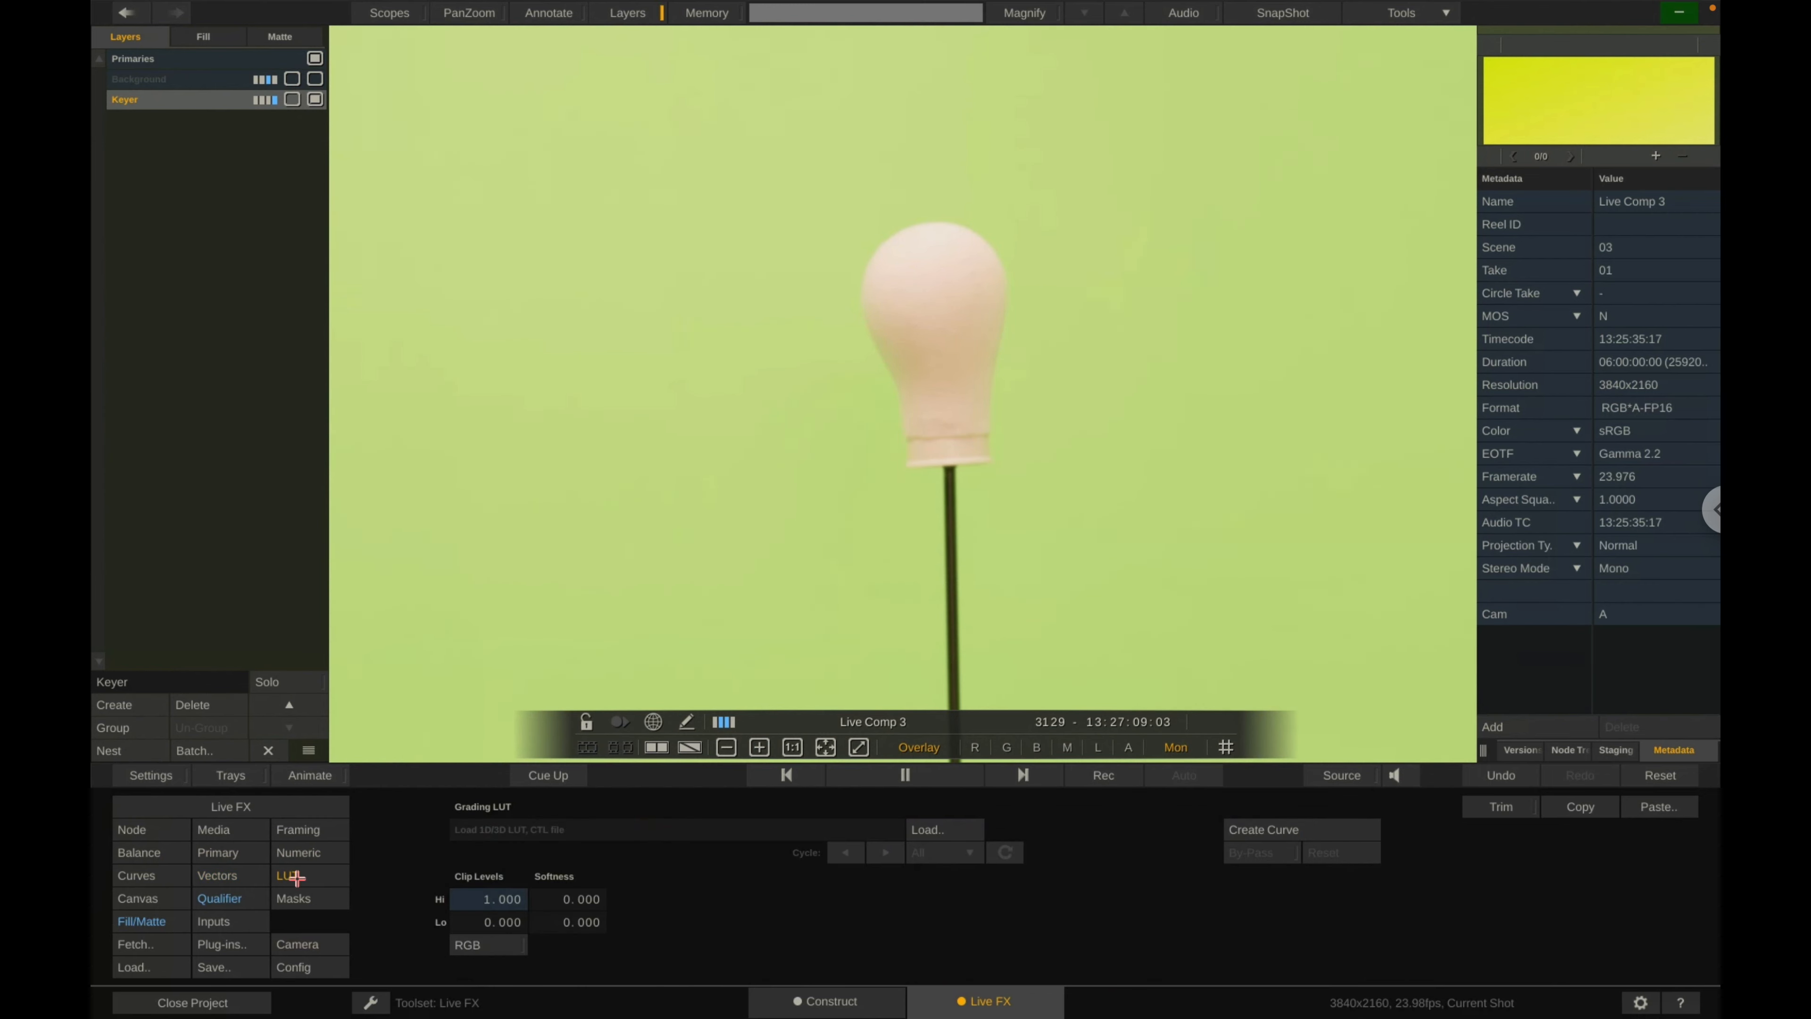
pyautogui.click(130, 874)
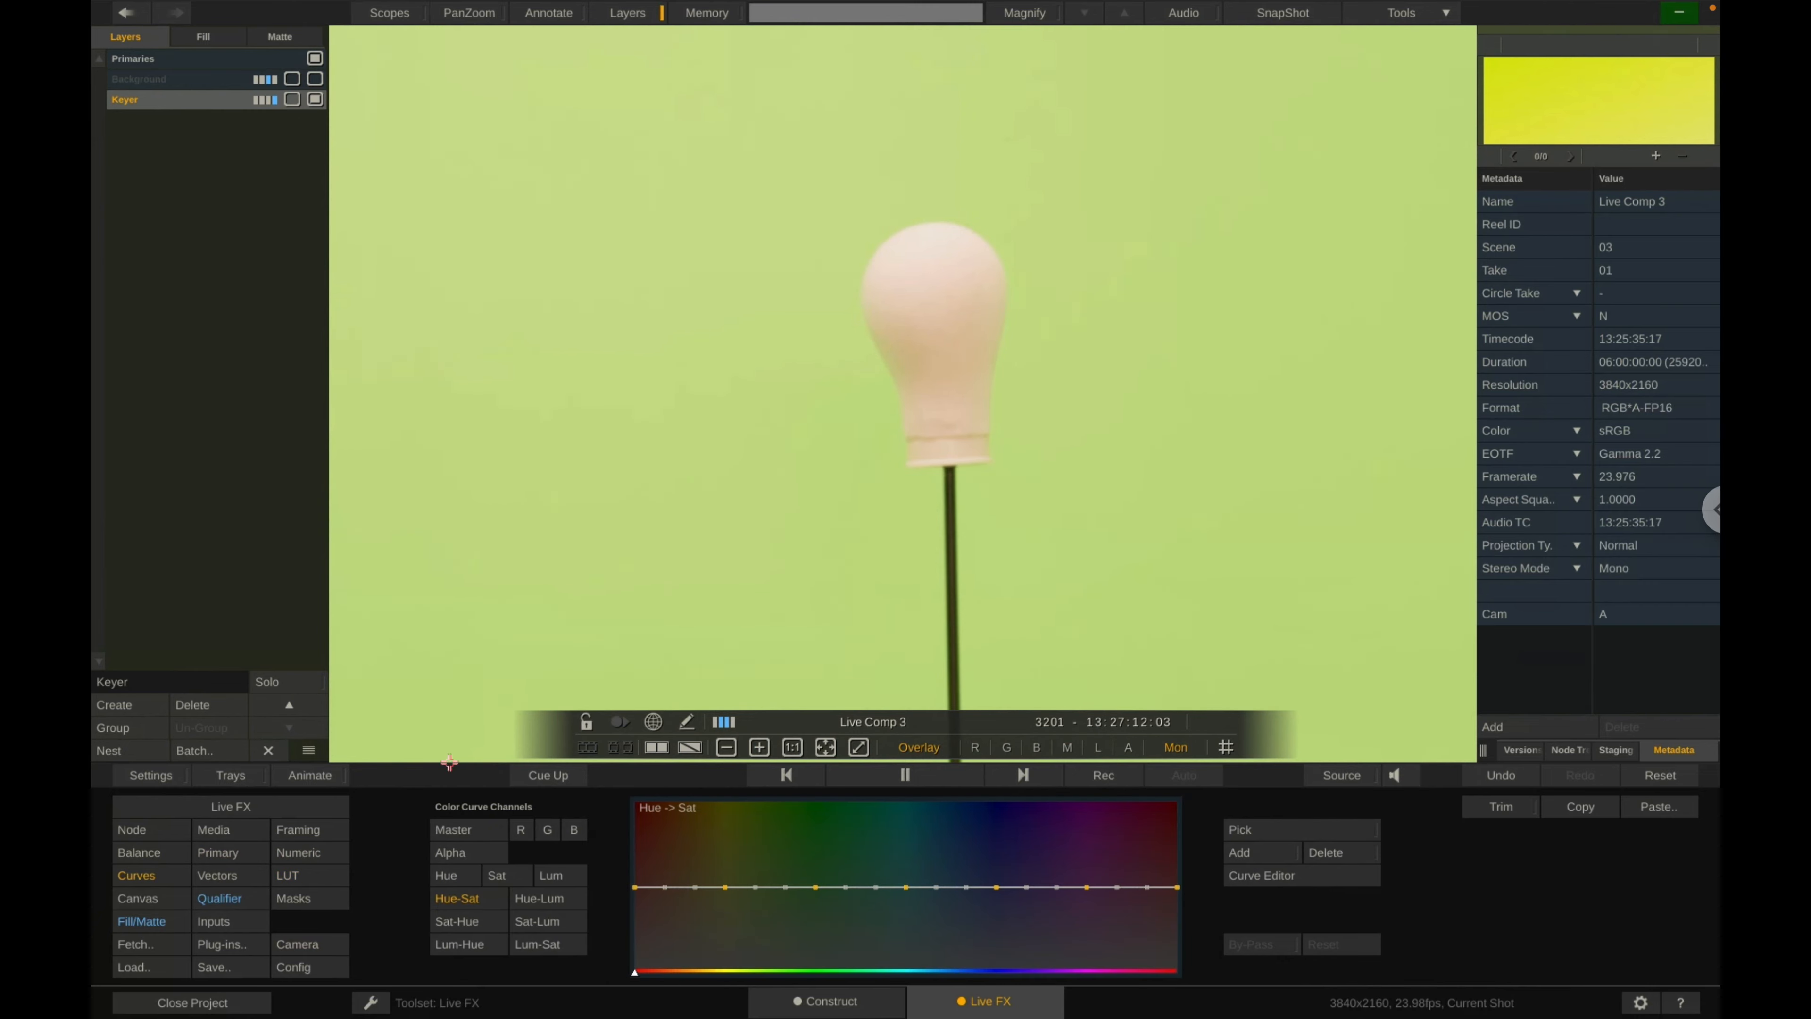
pyautogui.click(325, 853)
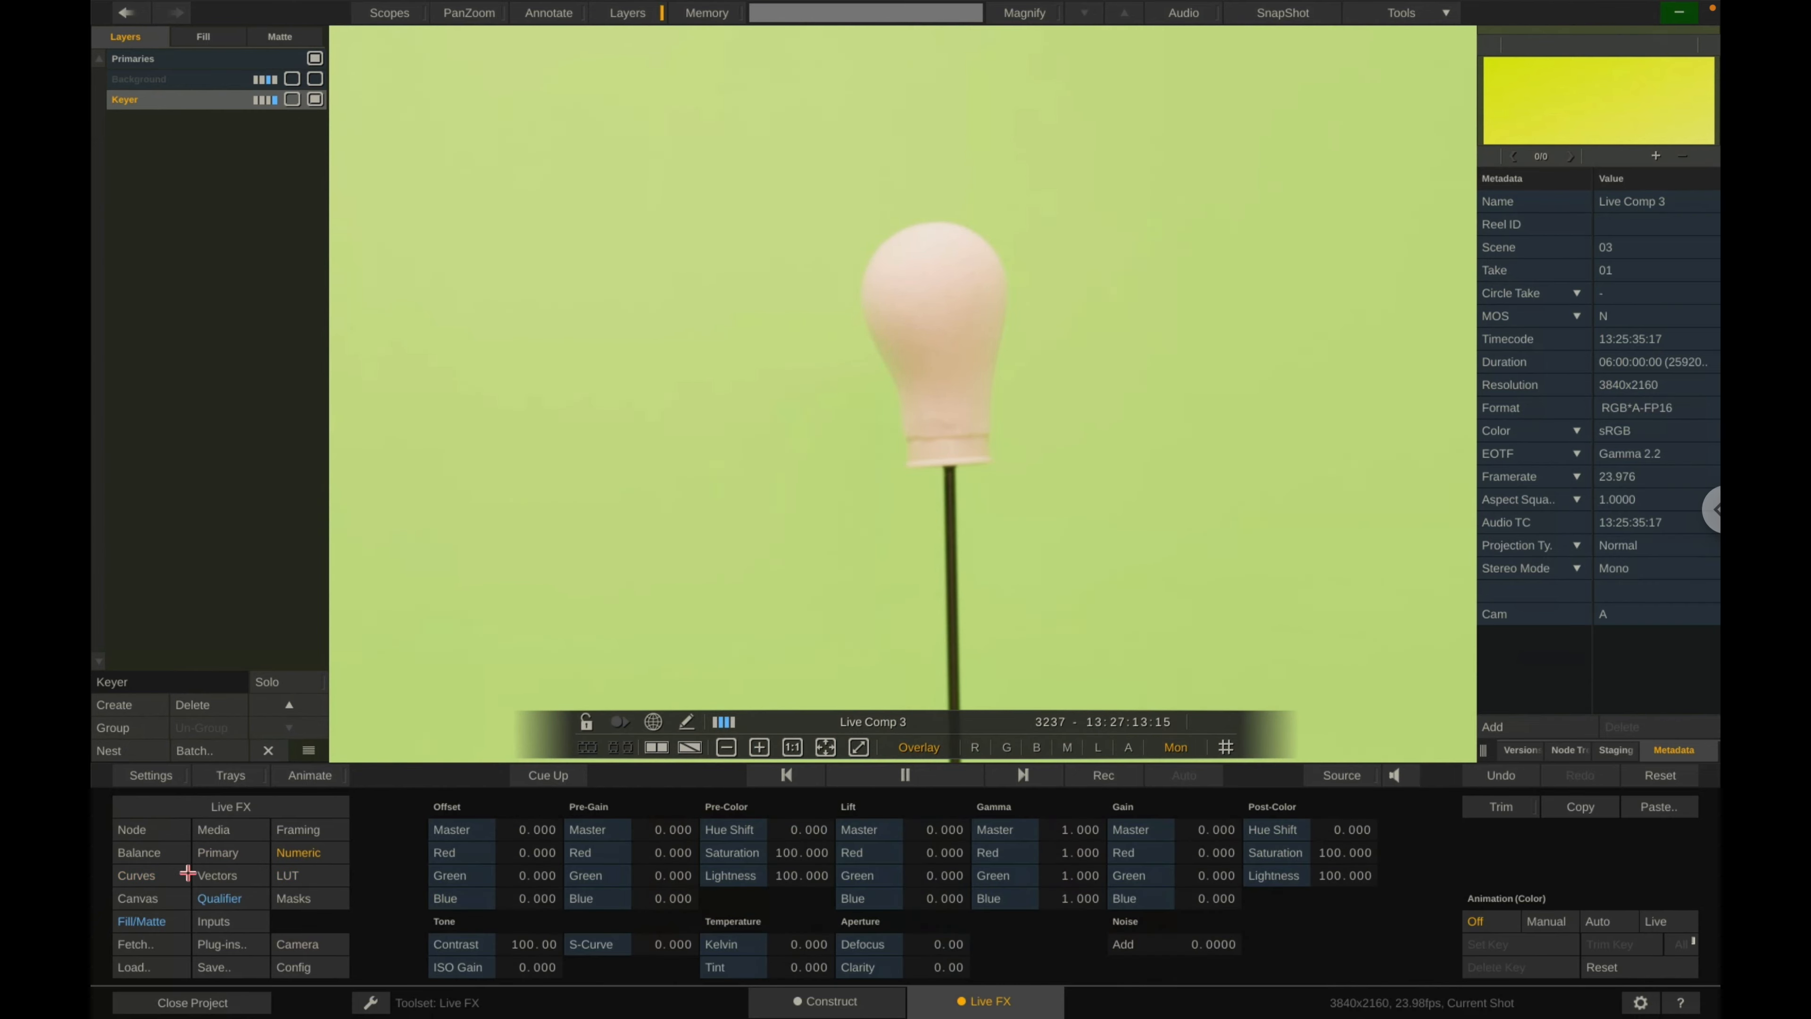
pyautogui.click(162, 876)
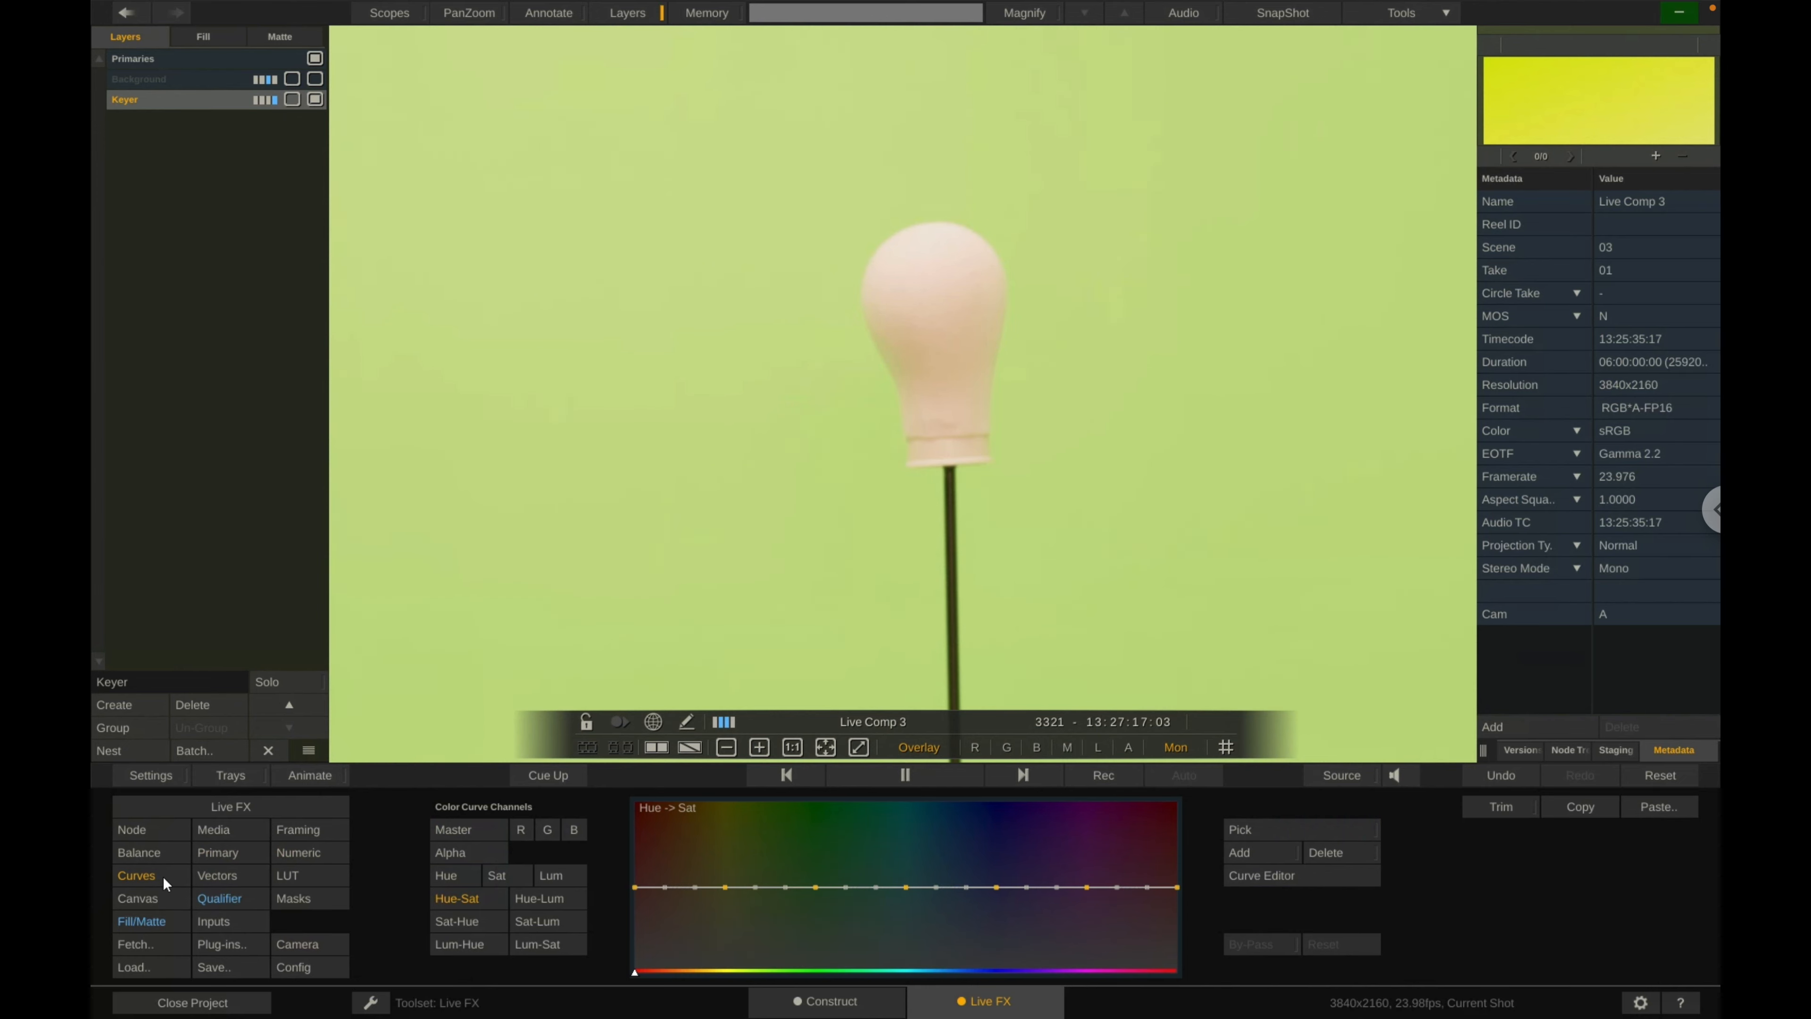
pyautogui.click(304, 851)
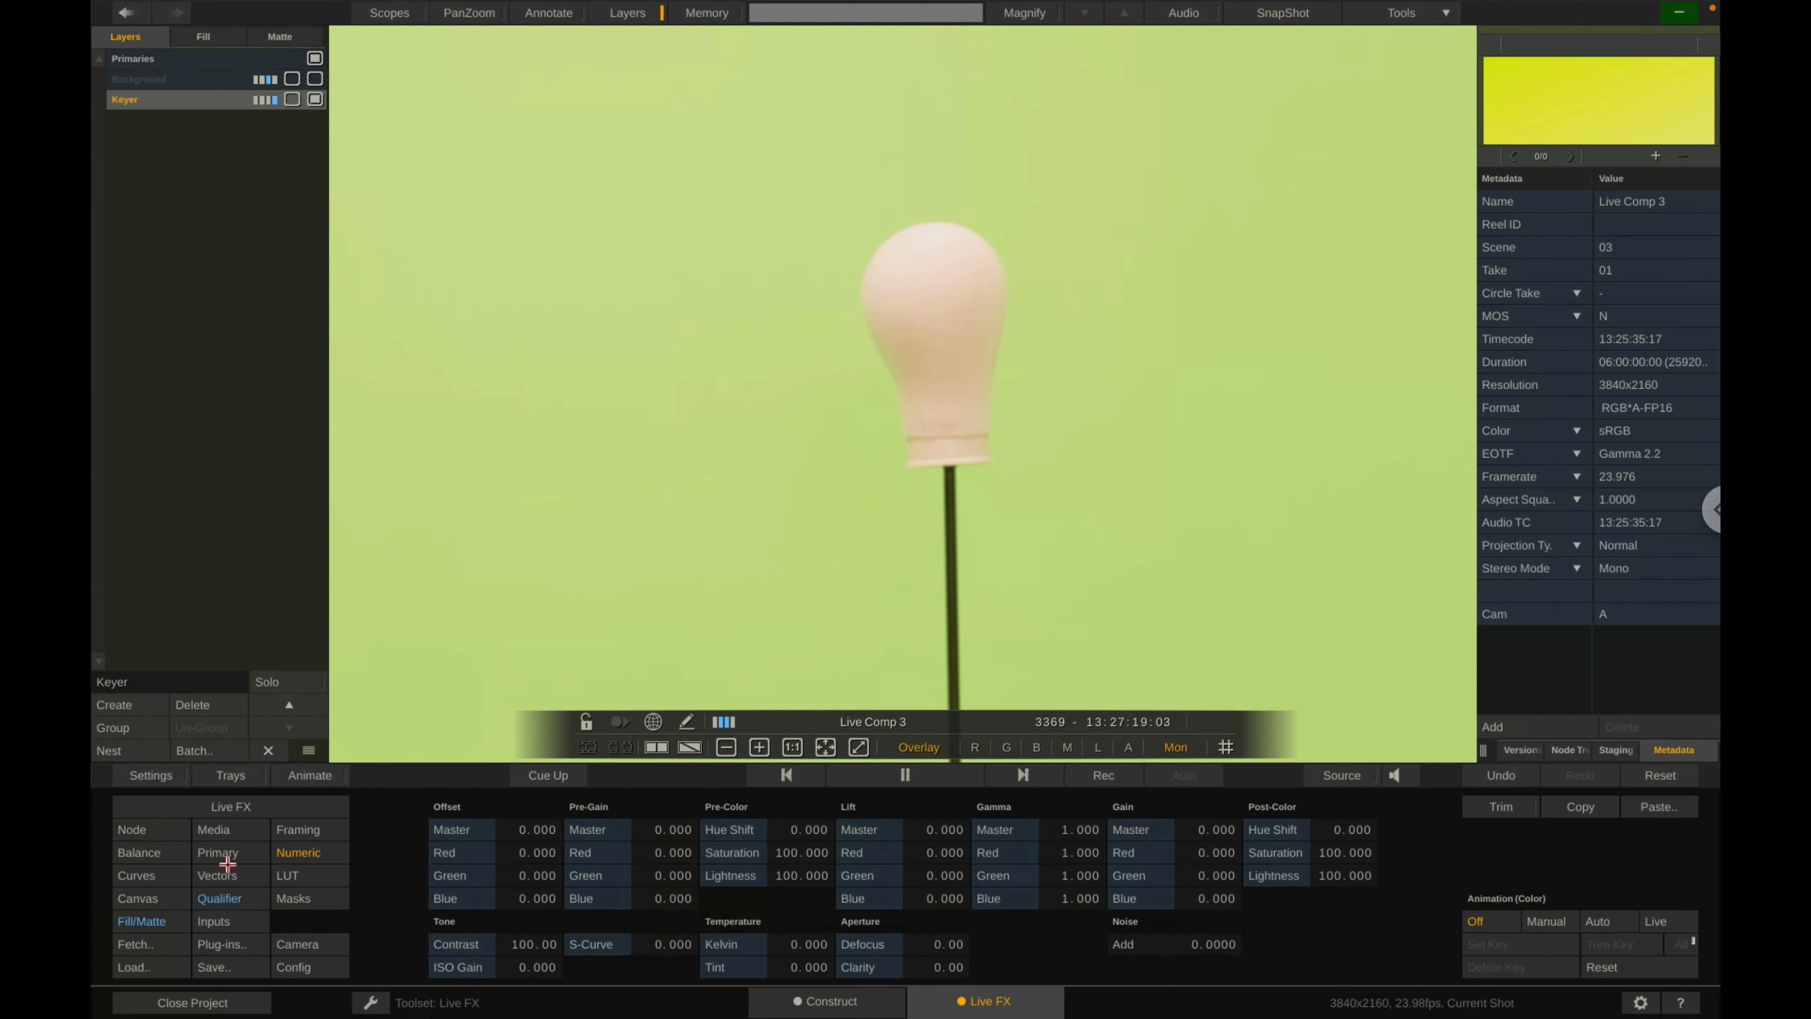
# Pull the shadows, midpoint and highlights of the Keyer layer's Master curve slightly down.
pyautogui.click(148, 874)
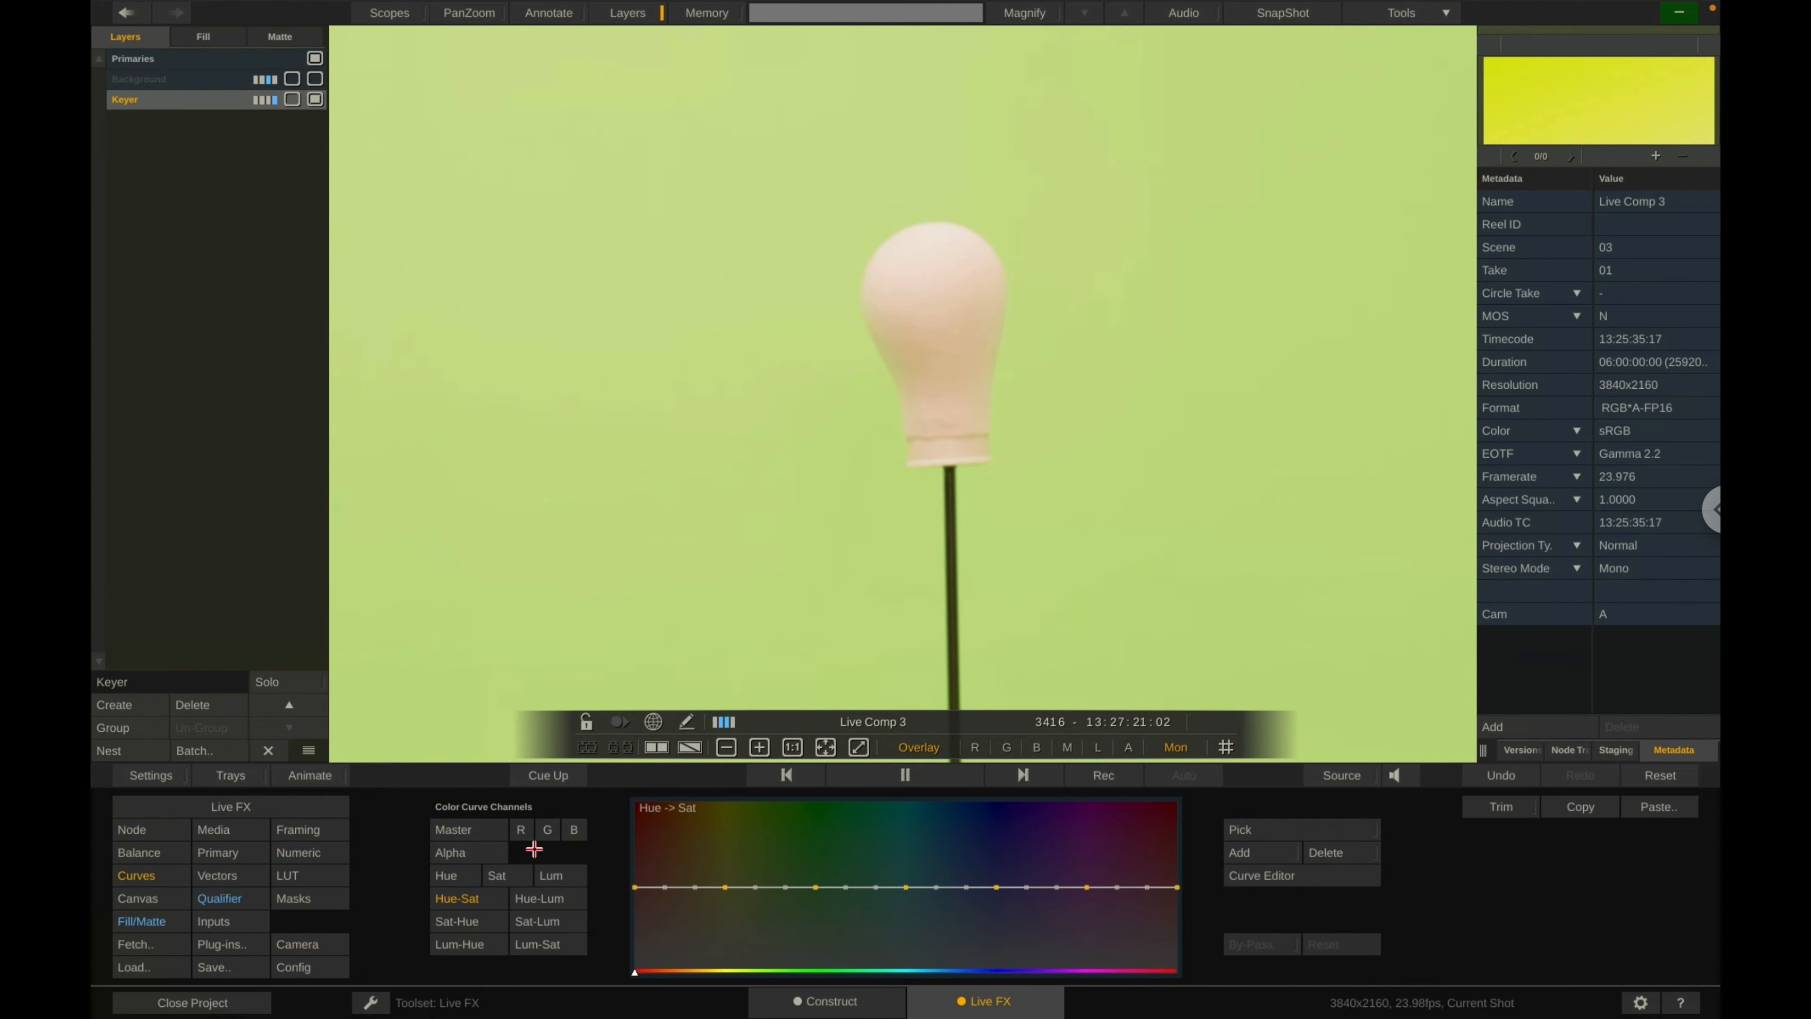
pyautogui.moveTo(92, 883)
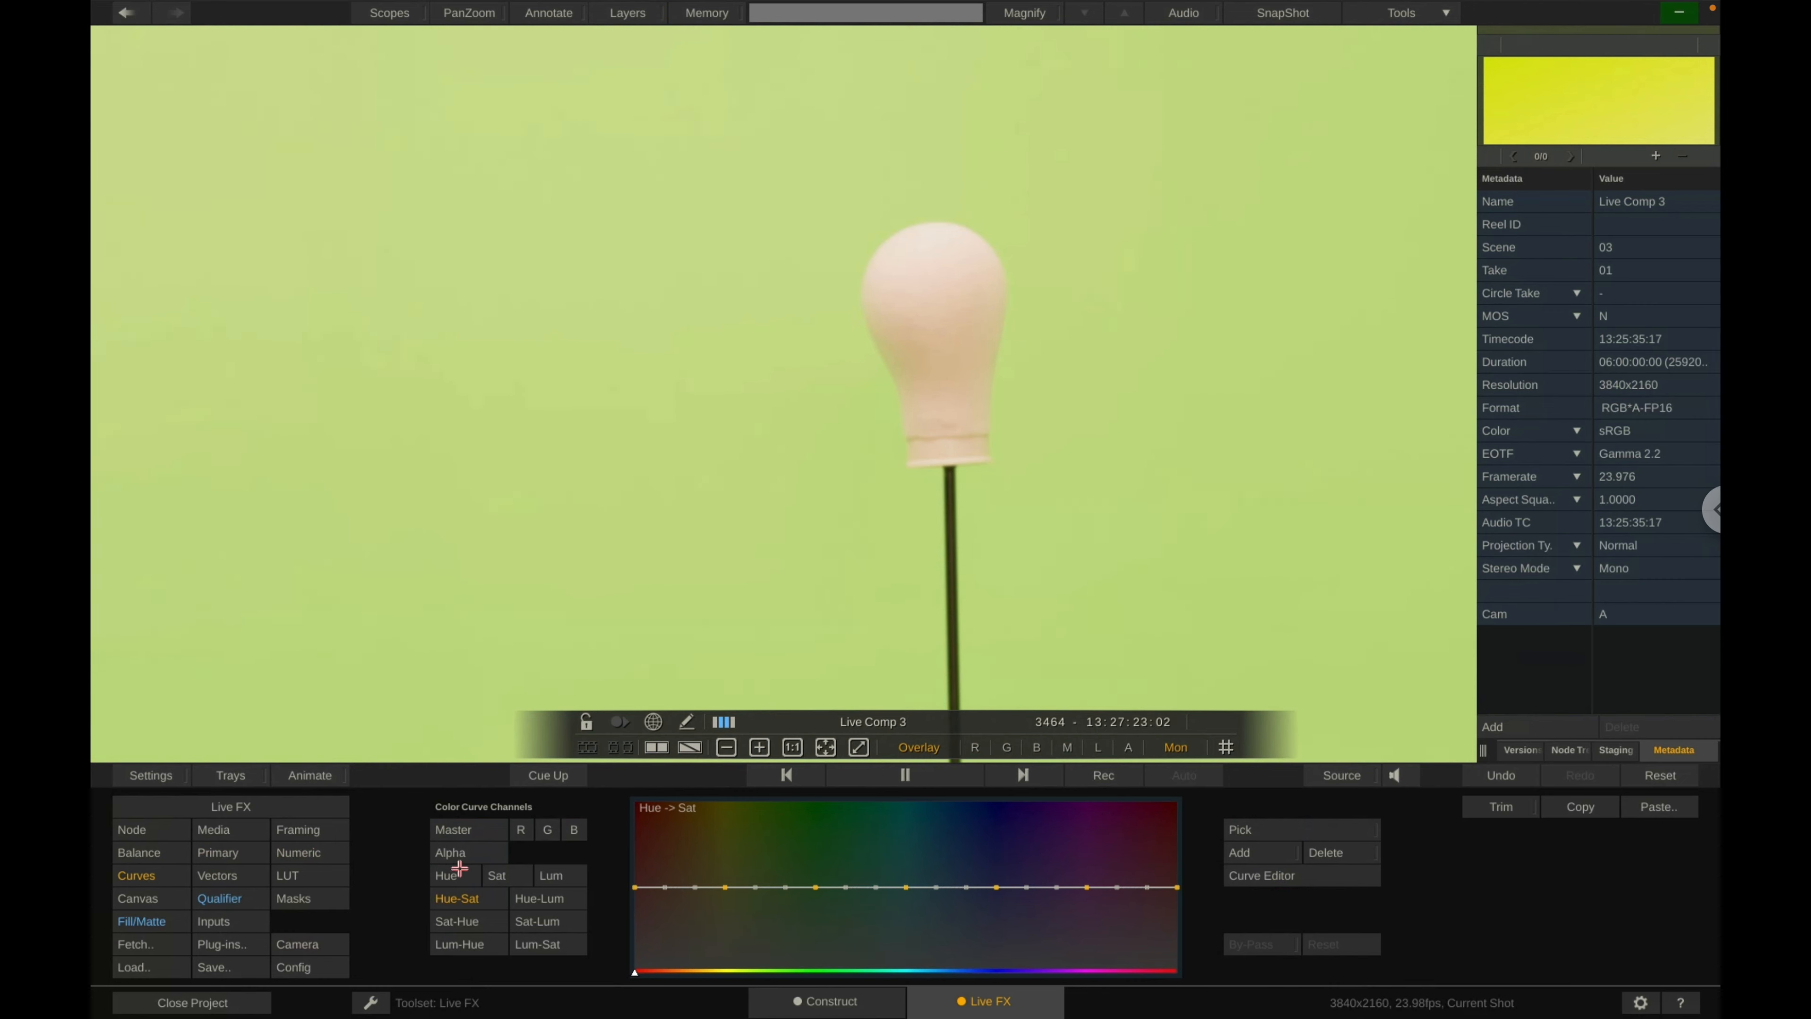
pyautogui.click(475, 836)
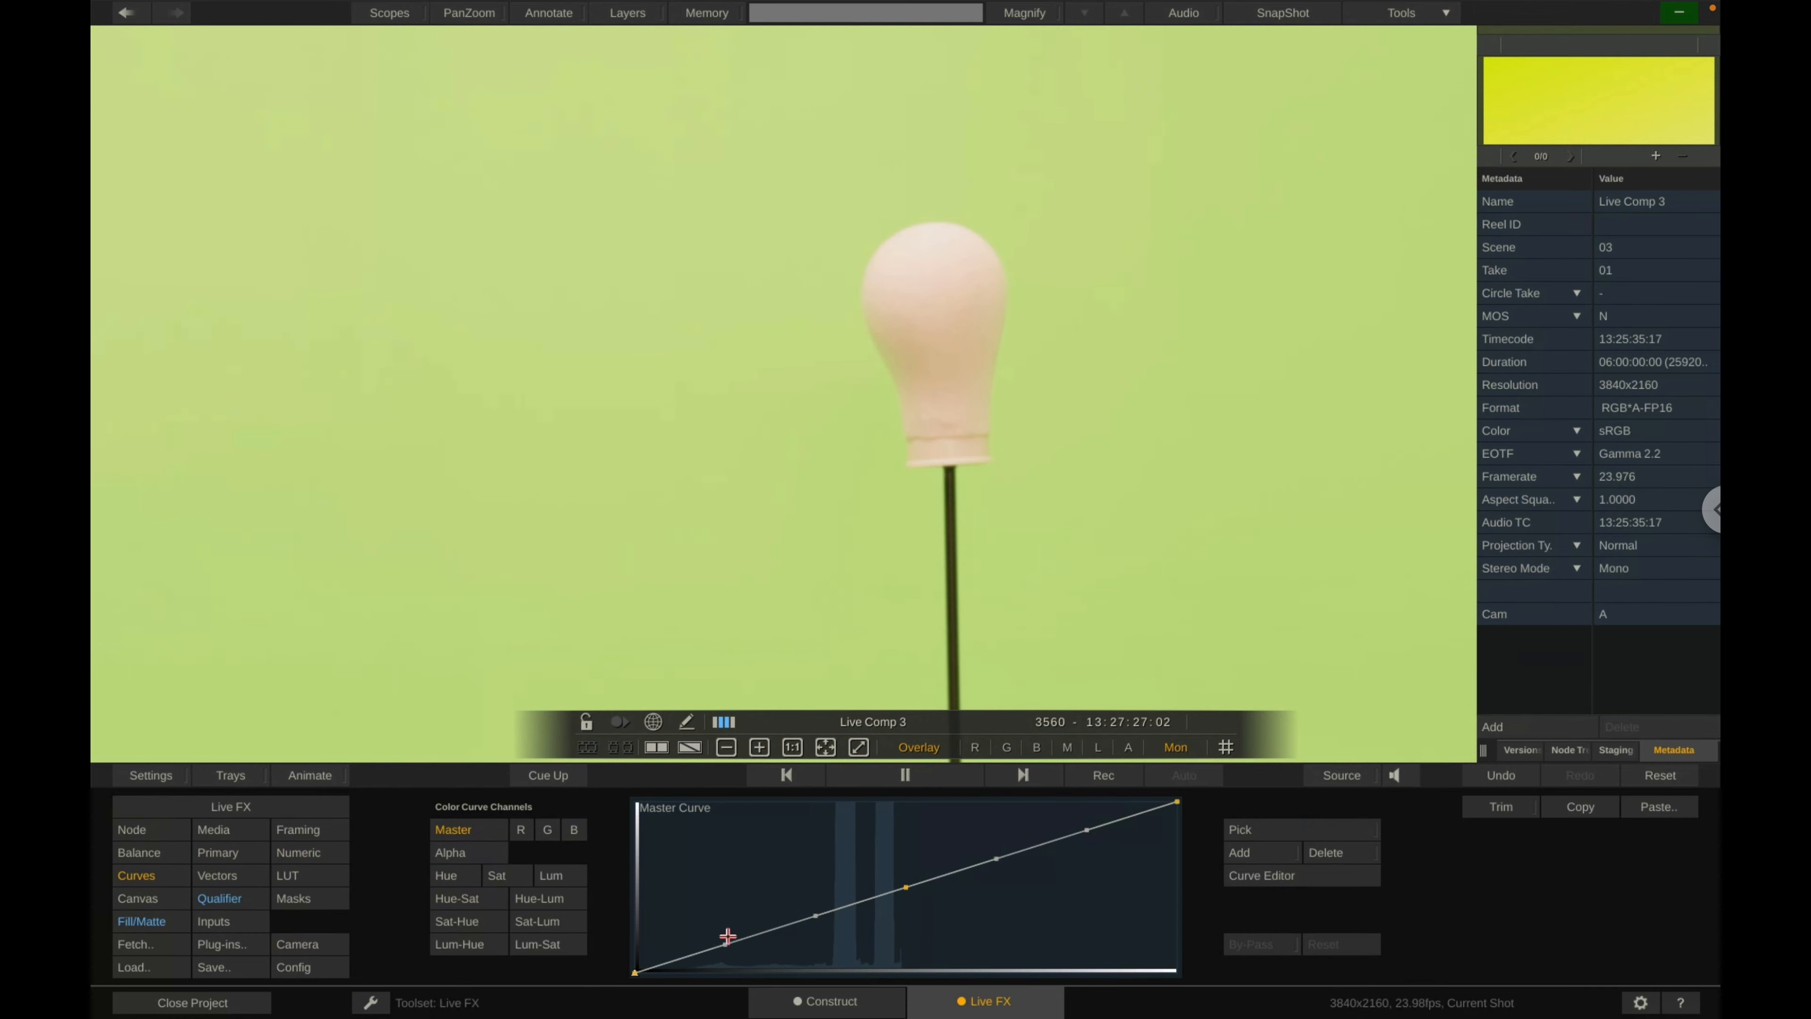
pyautogui.moveTo(725, 945); pyautogui.dragTo(770, 956)
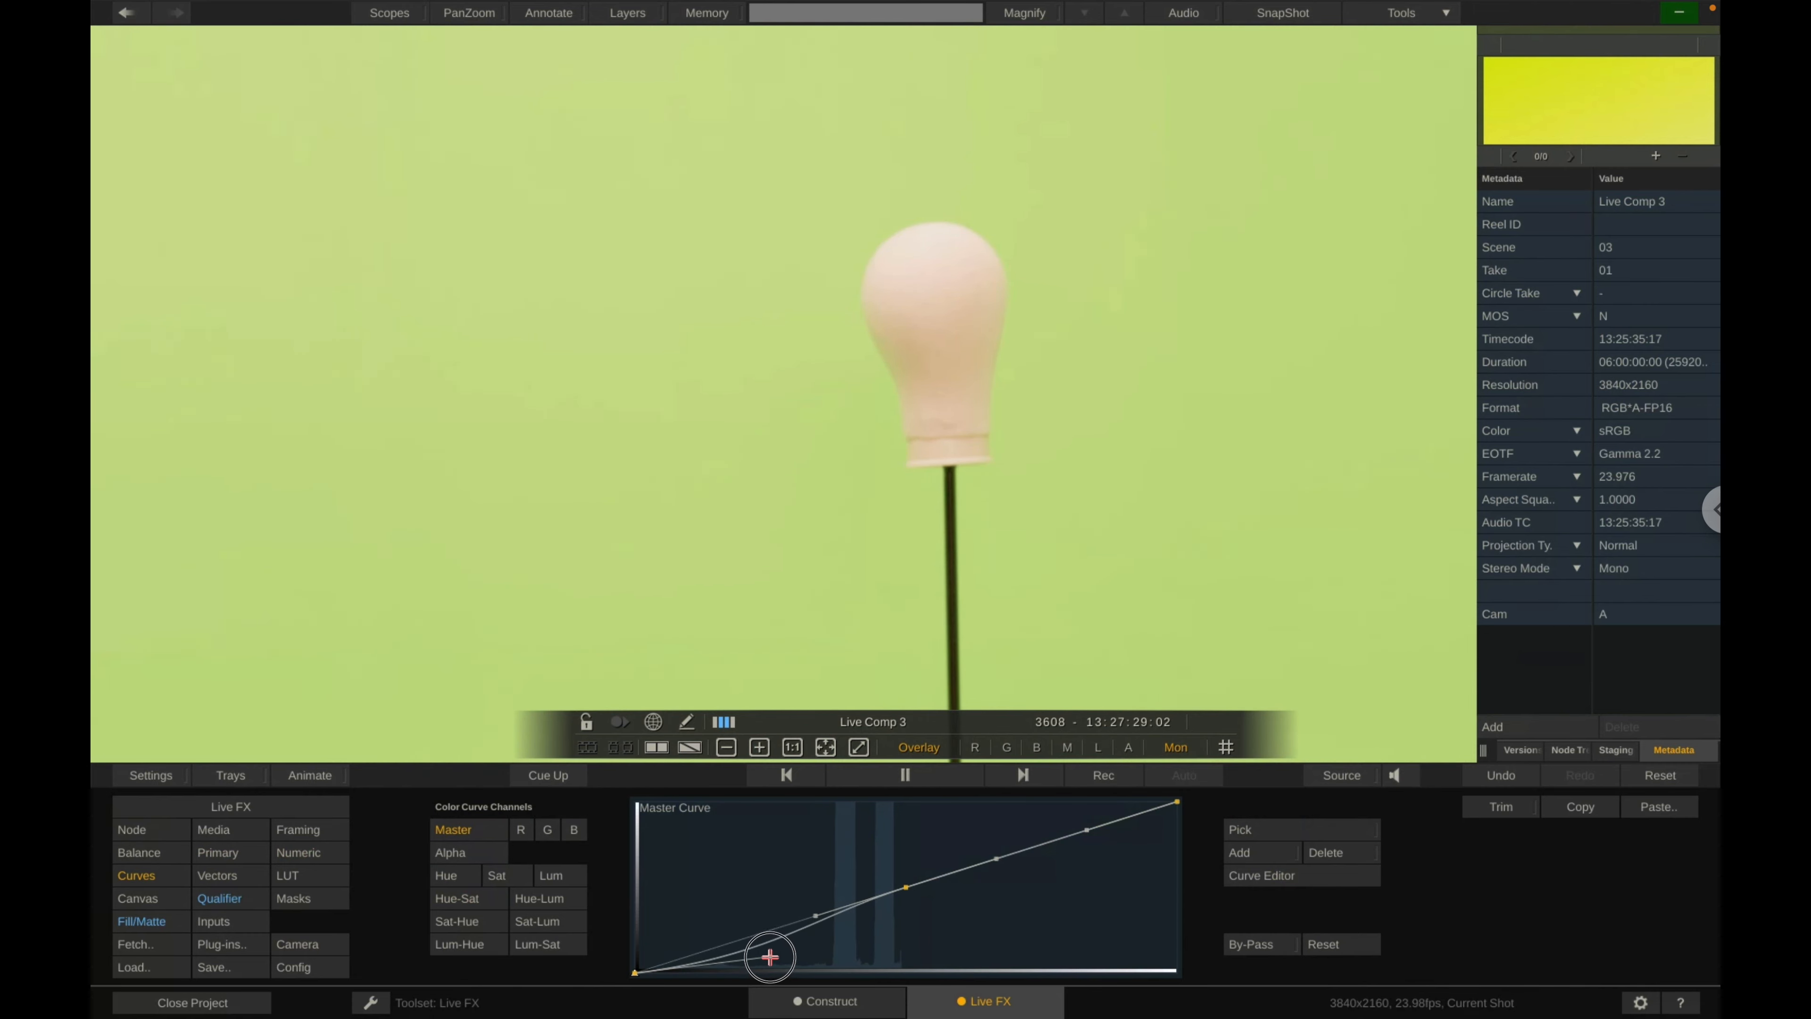
pyautogui.moveTo(905, 888)
pyautogui.mouseDown()
pyautogui.moveTo(913, 906)
pyautogui.moveTo(908, 892)
pyautogui.mouseUp()
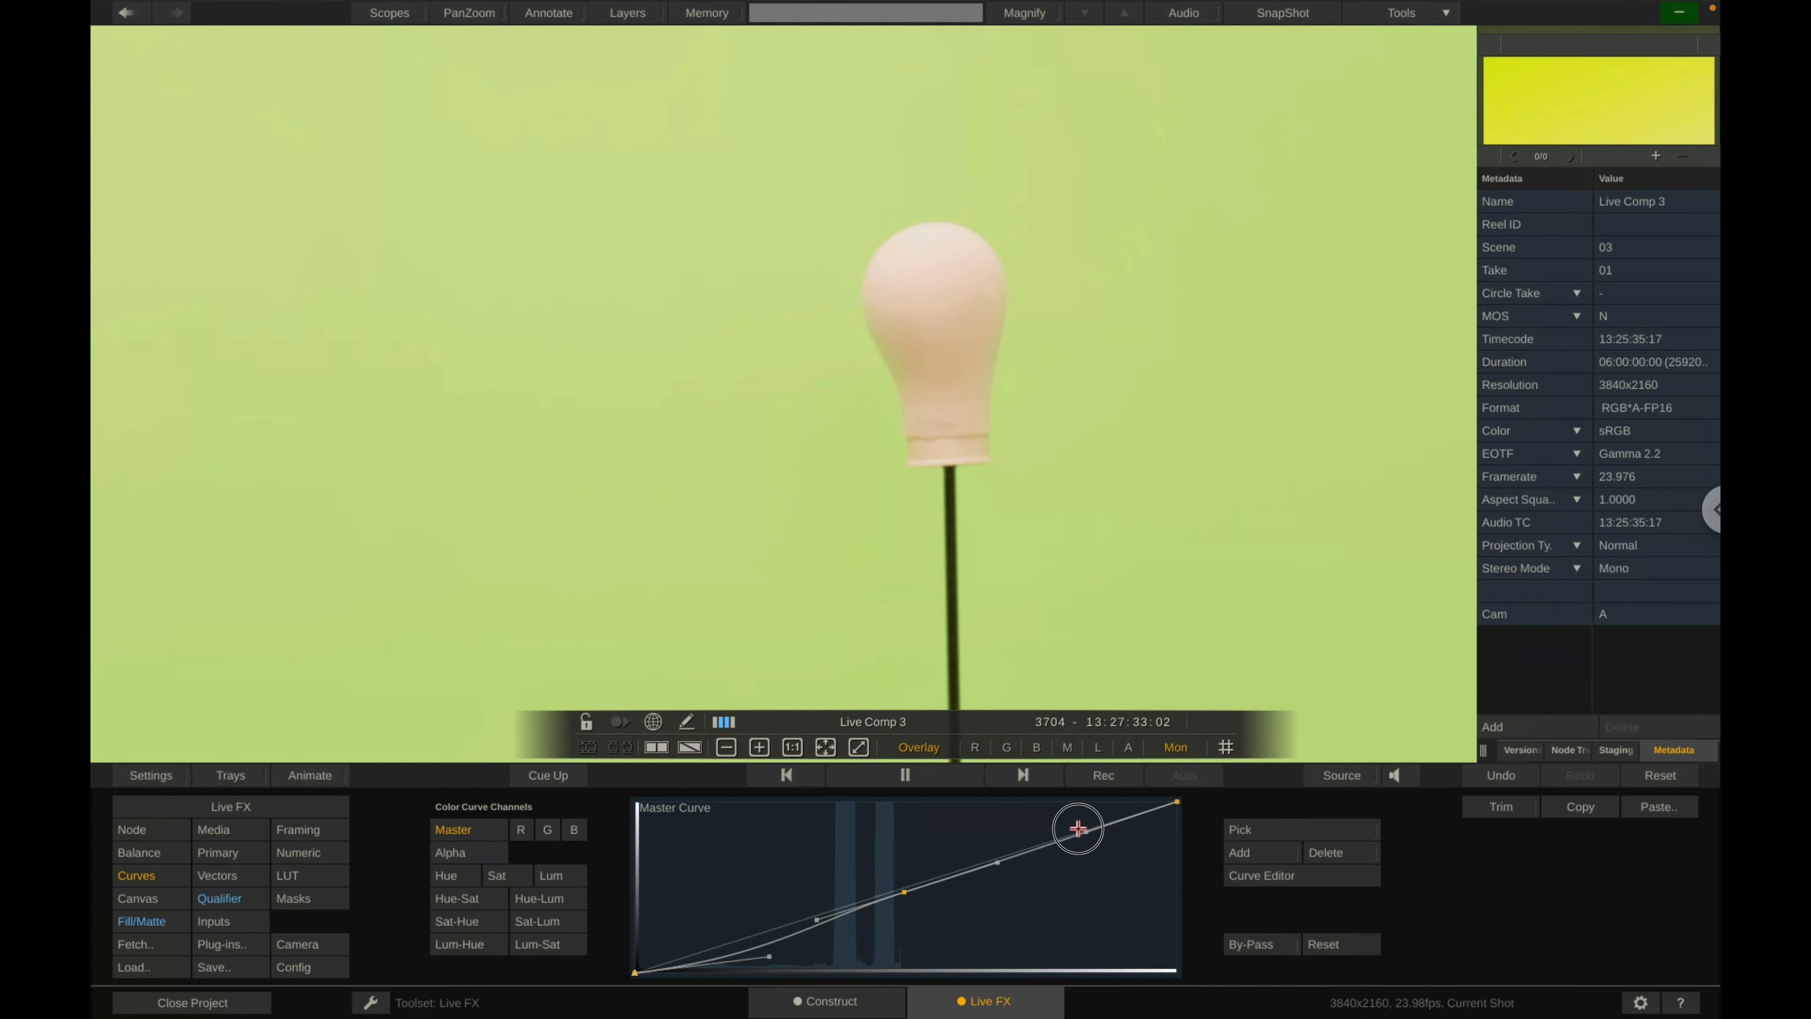
pyautogui.moveTo(1078, 828)
pyautogui.mouseDown()
pyautogui.moveTo(1063, 825)
pyautogui.moveTo(1088, 841)
pyautogui.mouseUp()
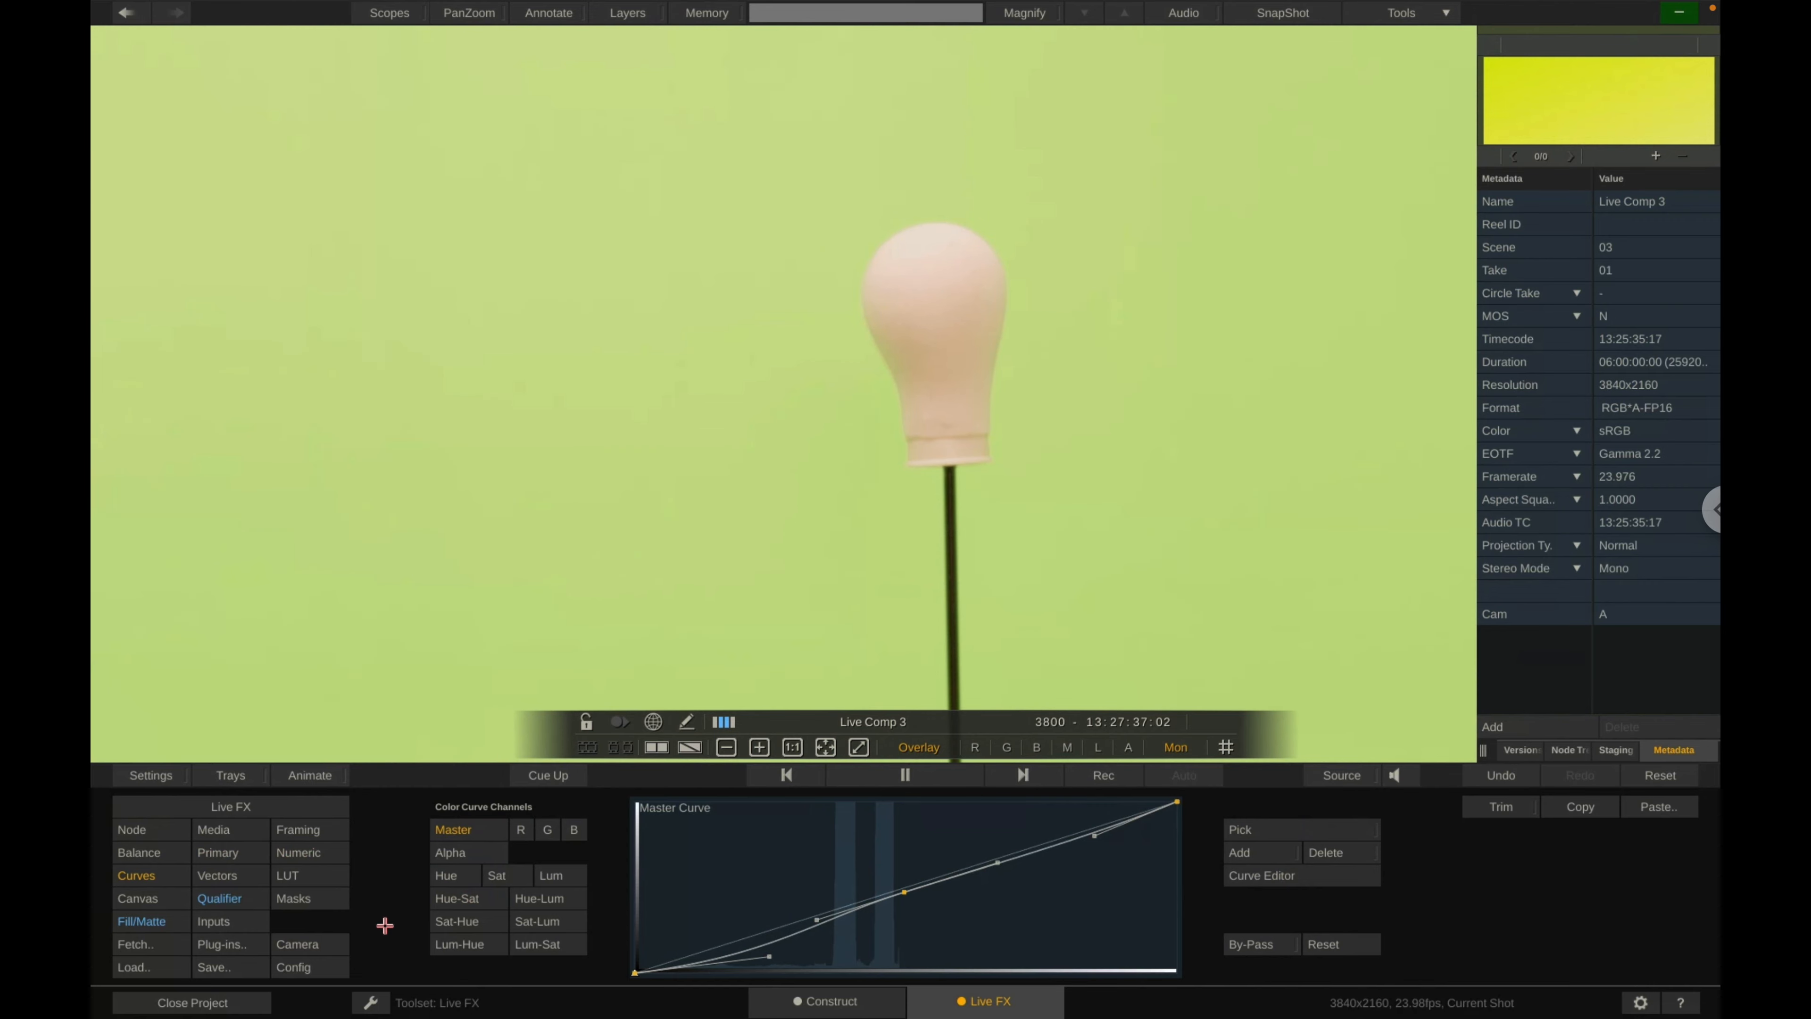
# Try negative and strong positive S-Curve amounts on the Keyer layer and settle the S-Curve at 4.110.
pyautogui.click(300, 853)
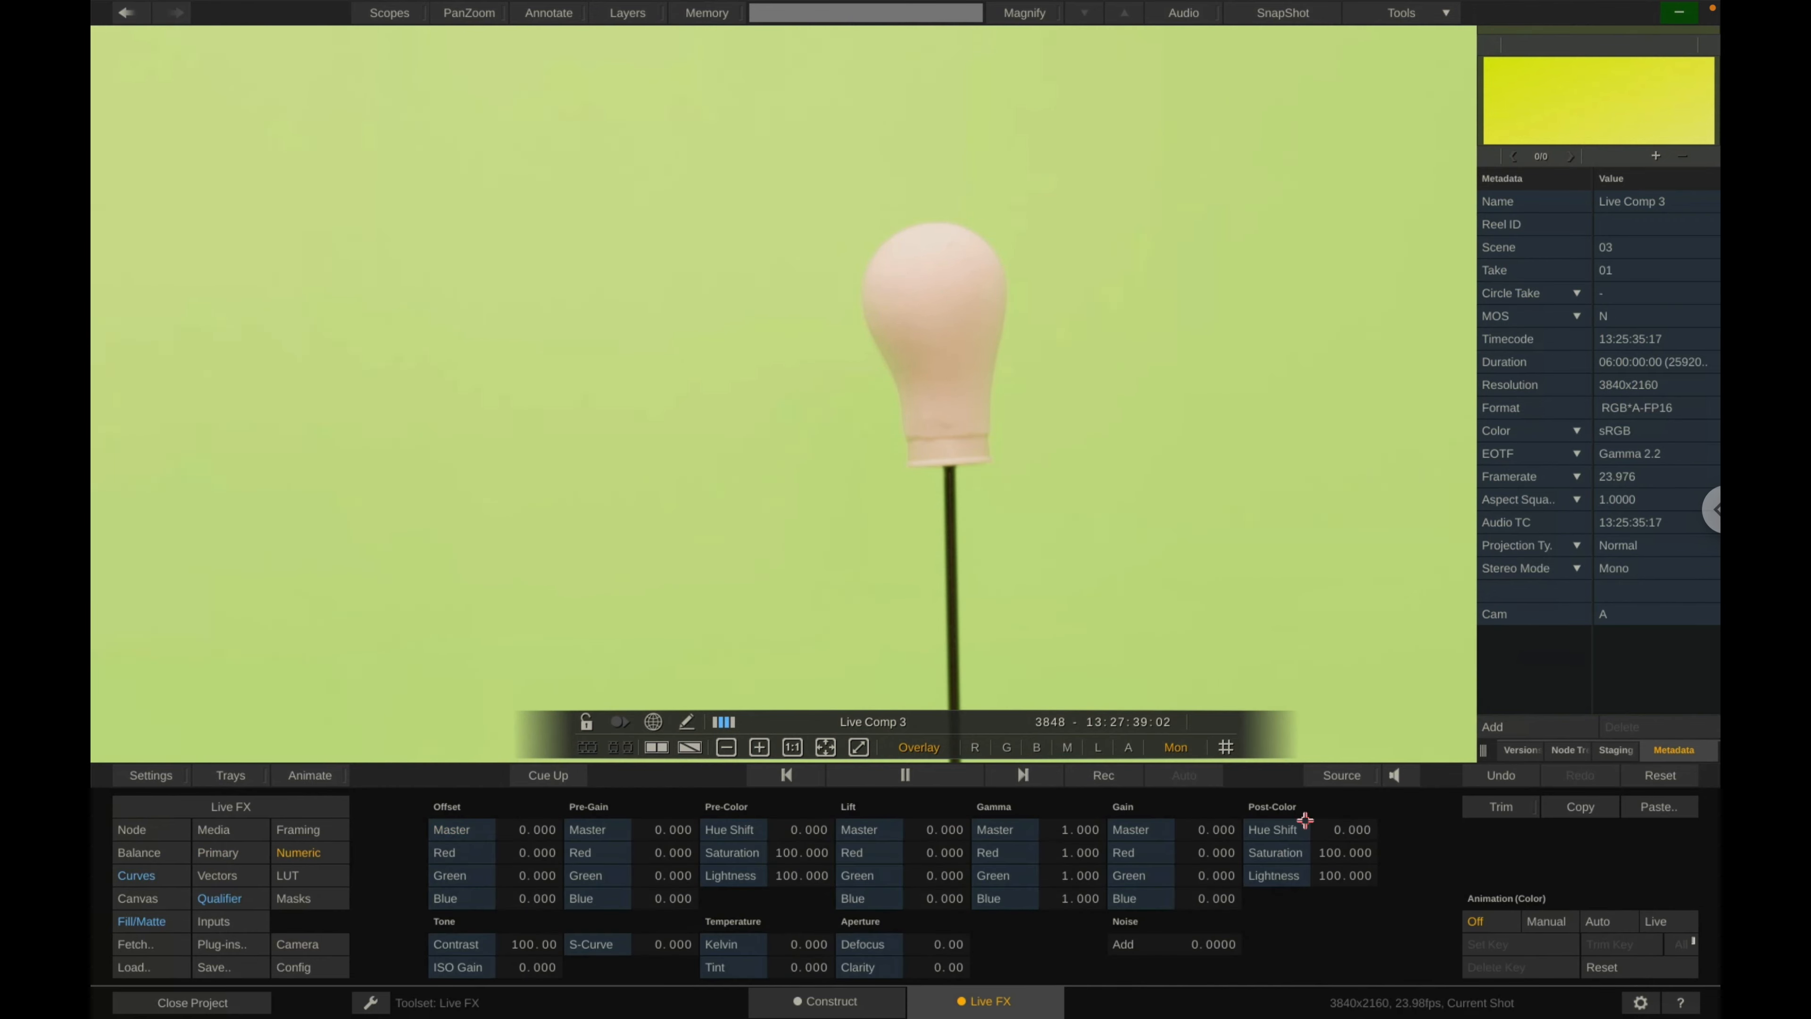
pyautogui.moveTo(673, 950); pyautogui.dragTo(614, 941)
pyautogui.click(648, 949)
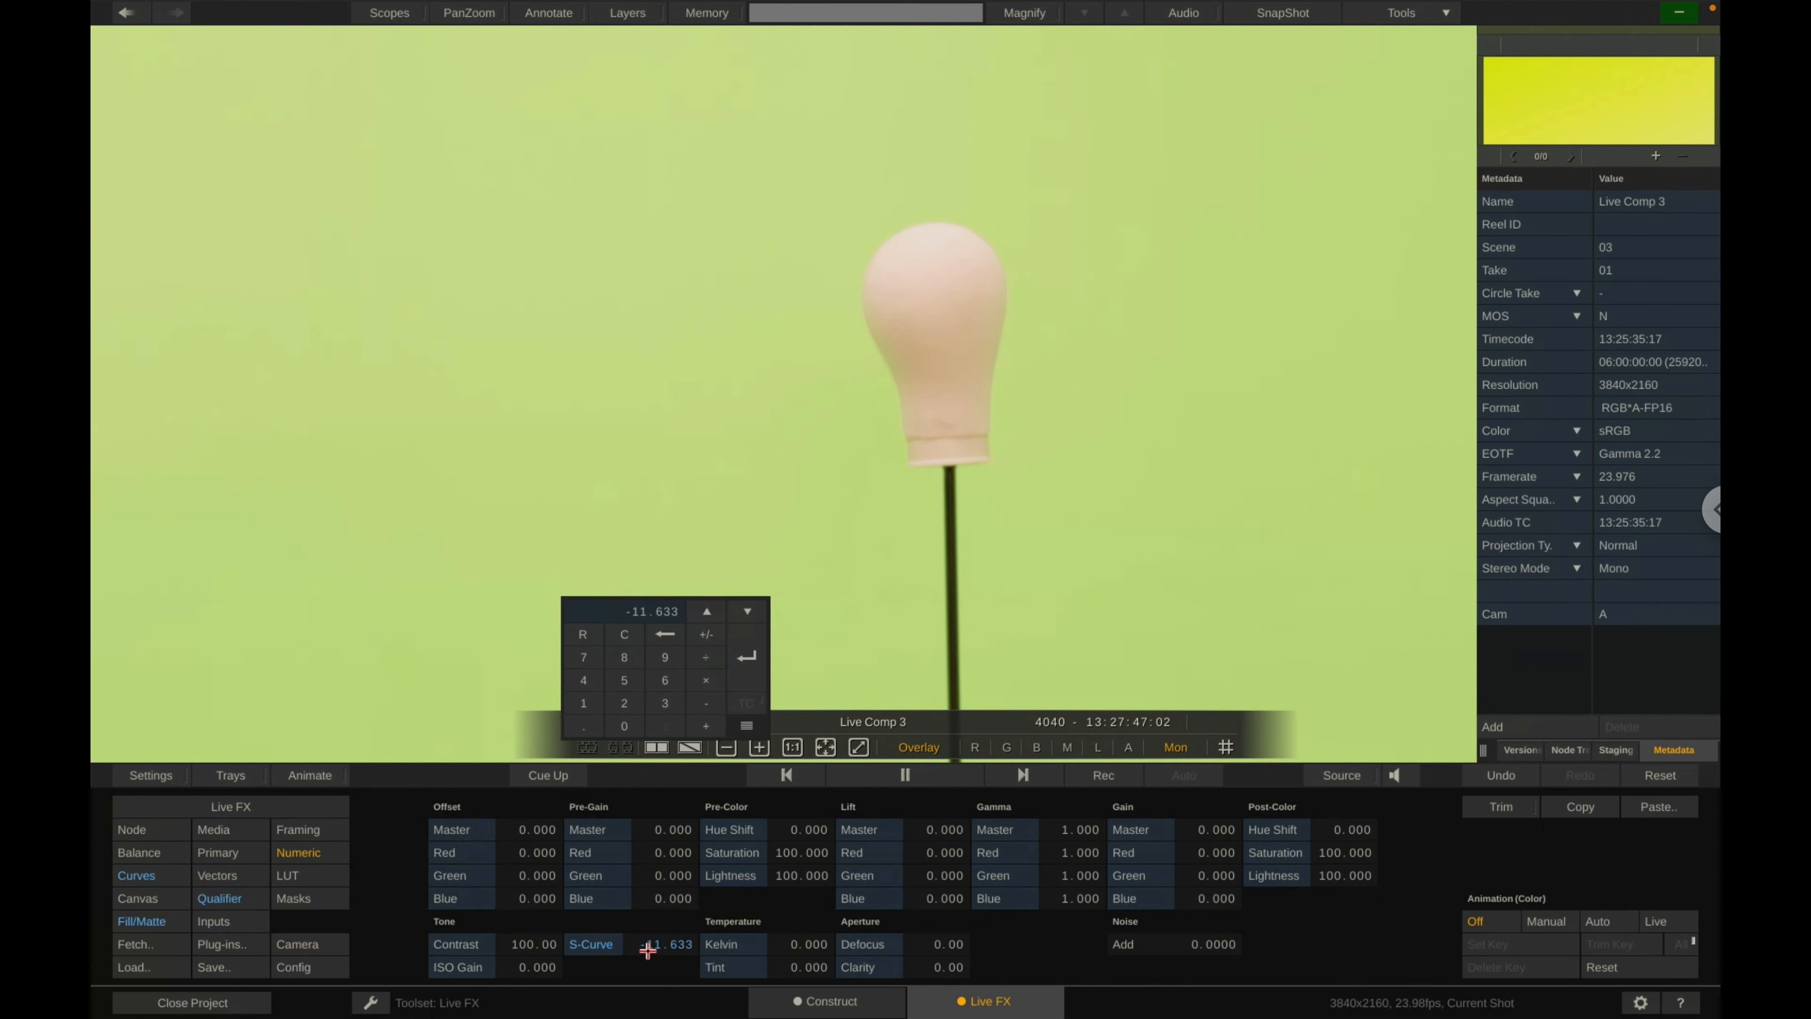
pyautogui.click(646, 952)
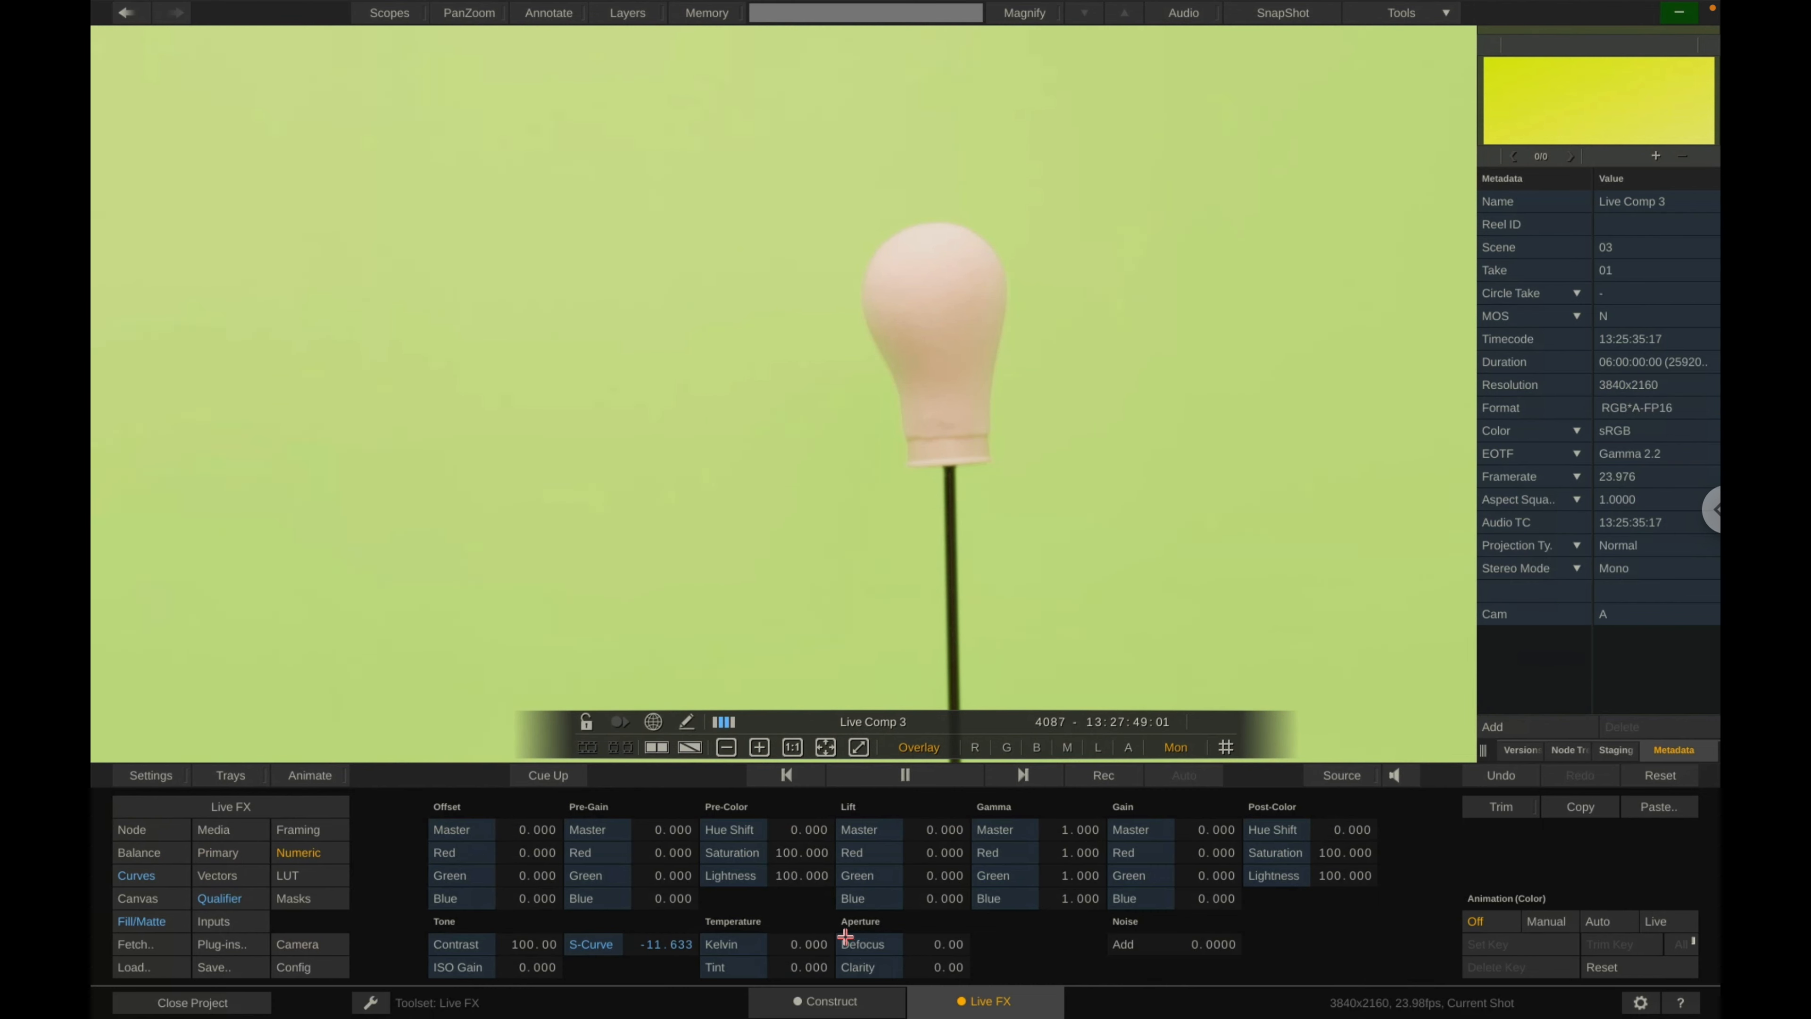
pyautogui.moveTo(667, 960); pyautogui.dragTo(677, 920)
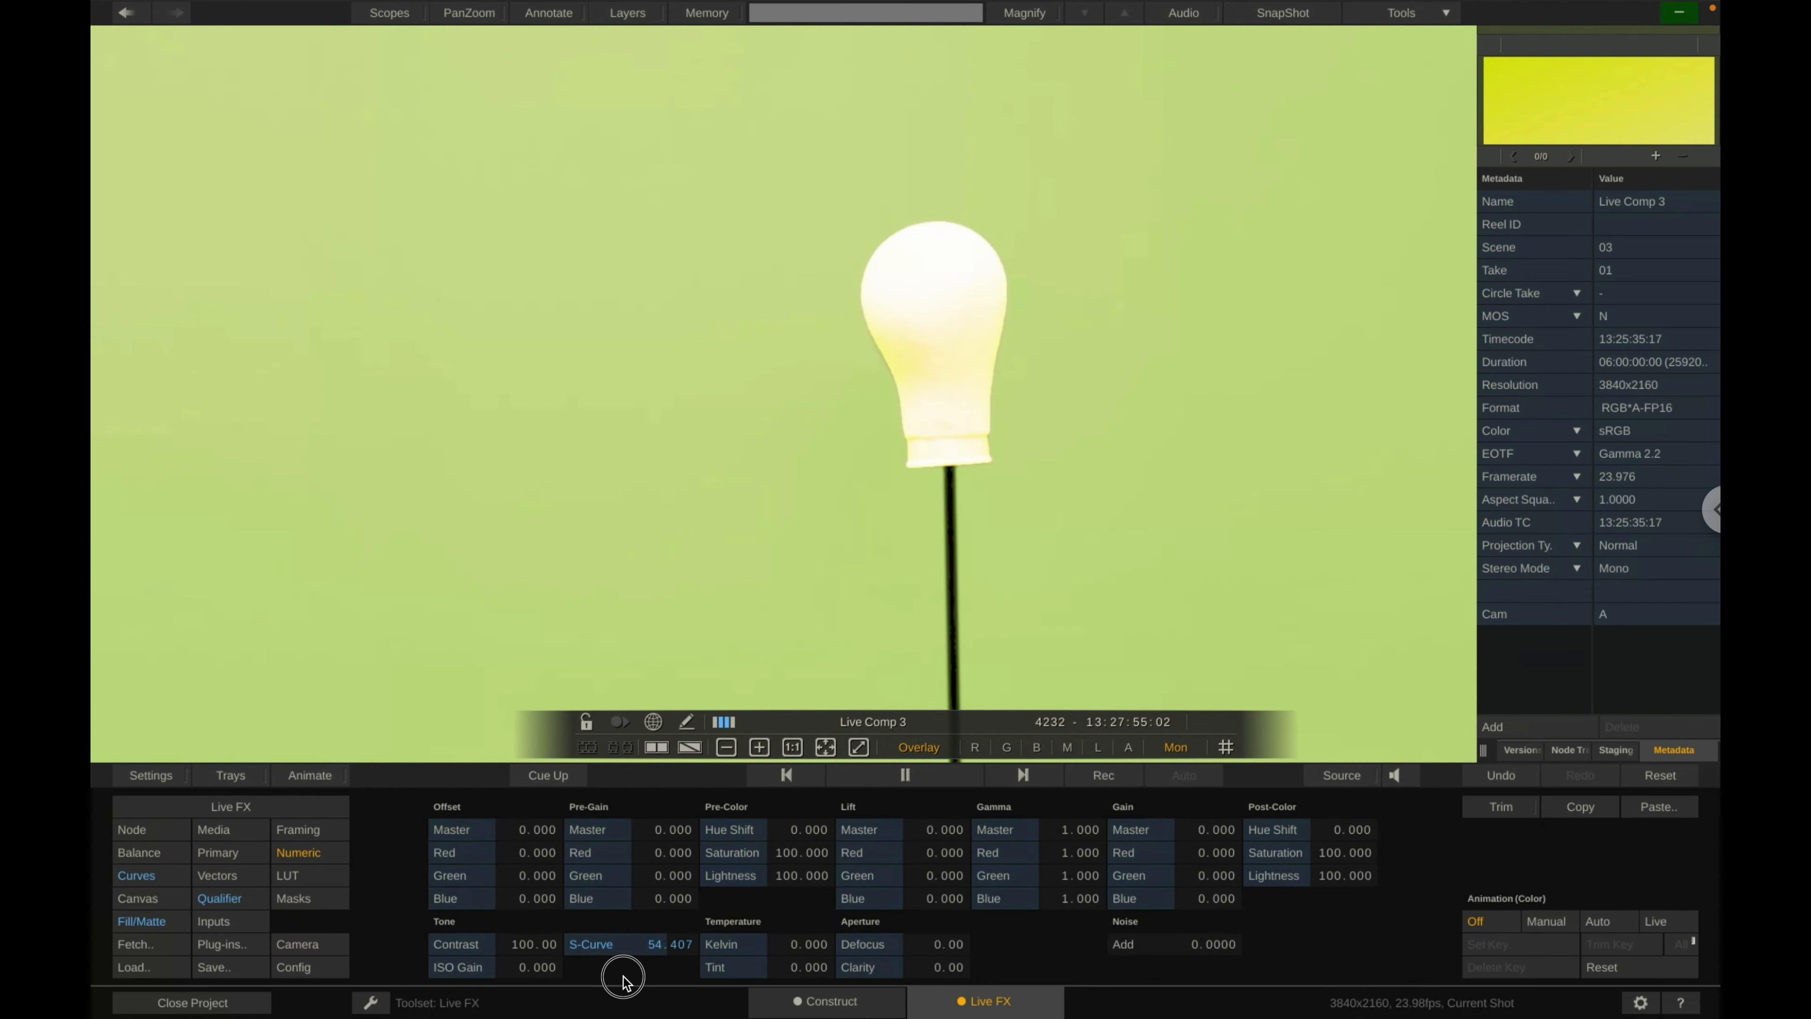
pyautogui.moveTo(654, 898); pyautogui.dragTo(624, 1013)
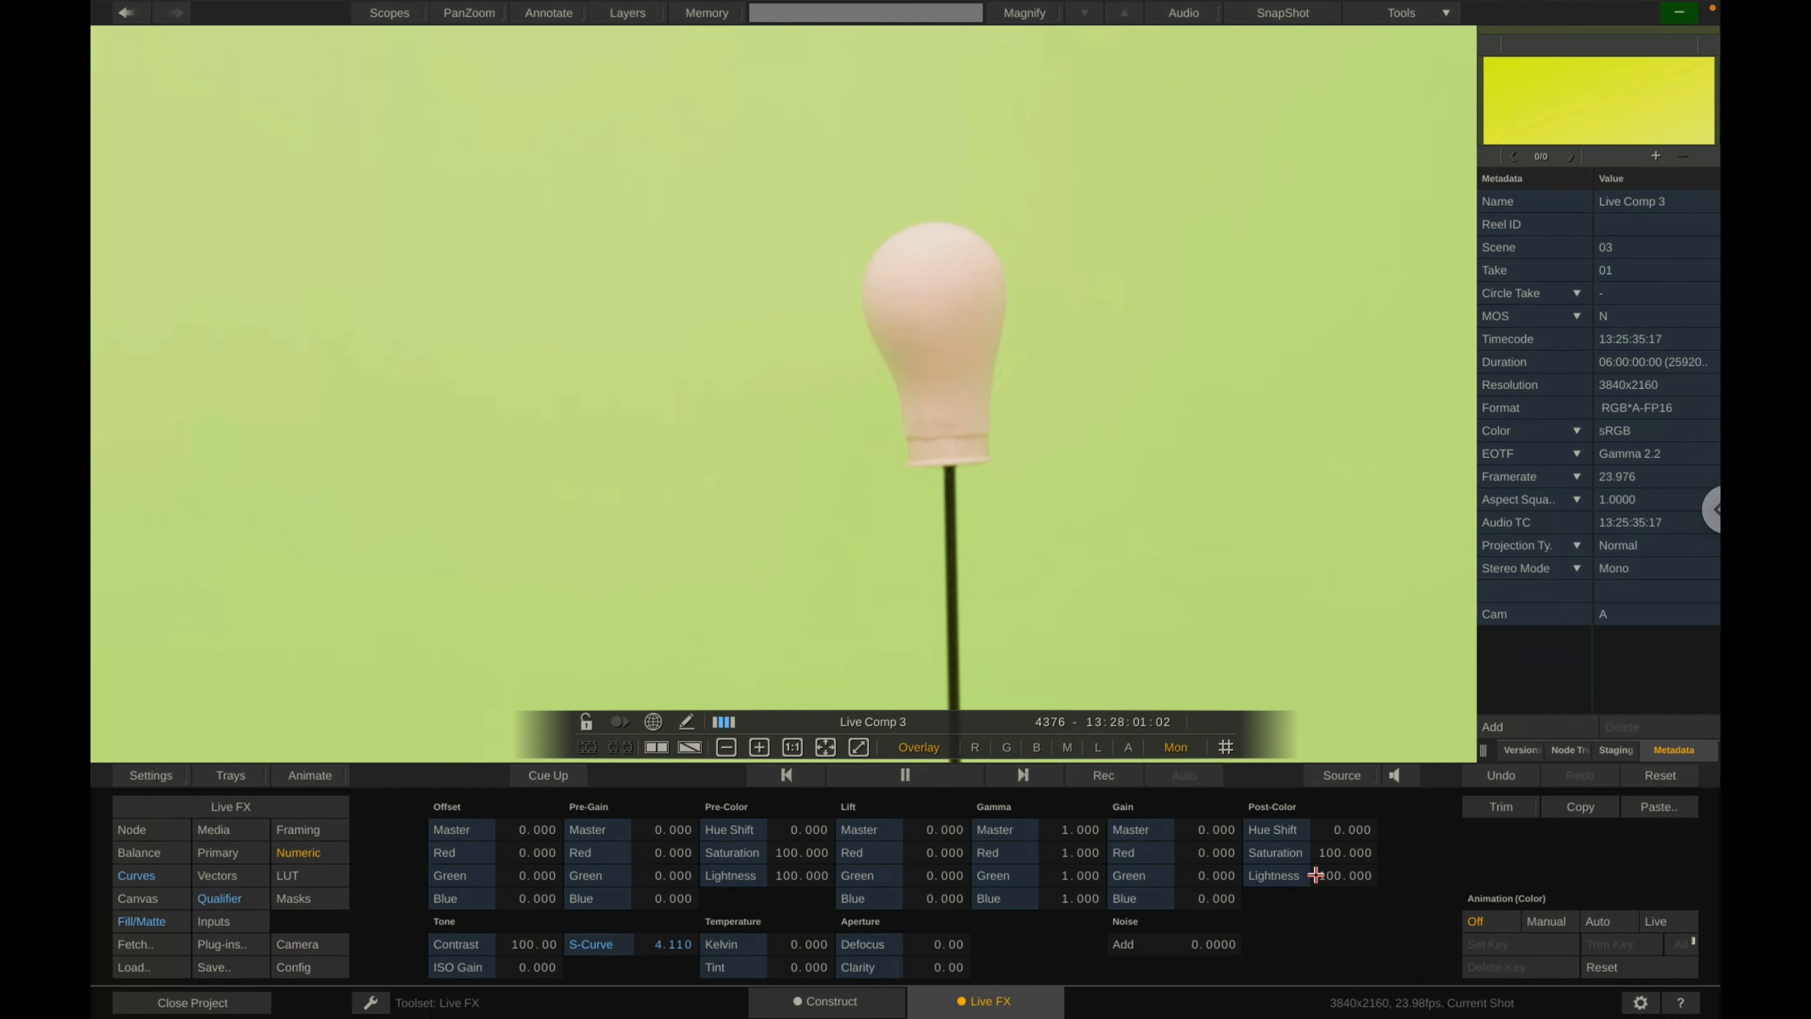
# Try Post-Color Saturation values of 0 and 100 on the Keyer layer and set it to 80.
pyautogui.moveTo(1316, 838); pyautogui.dragTo(1305, 789)
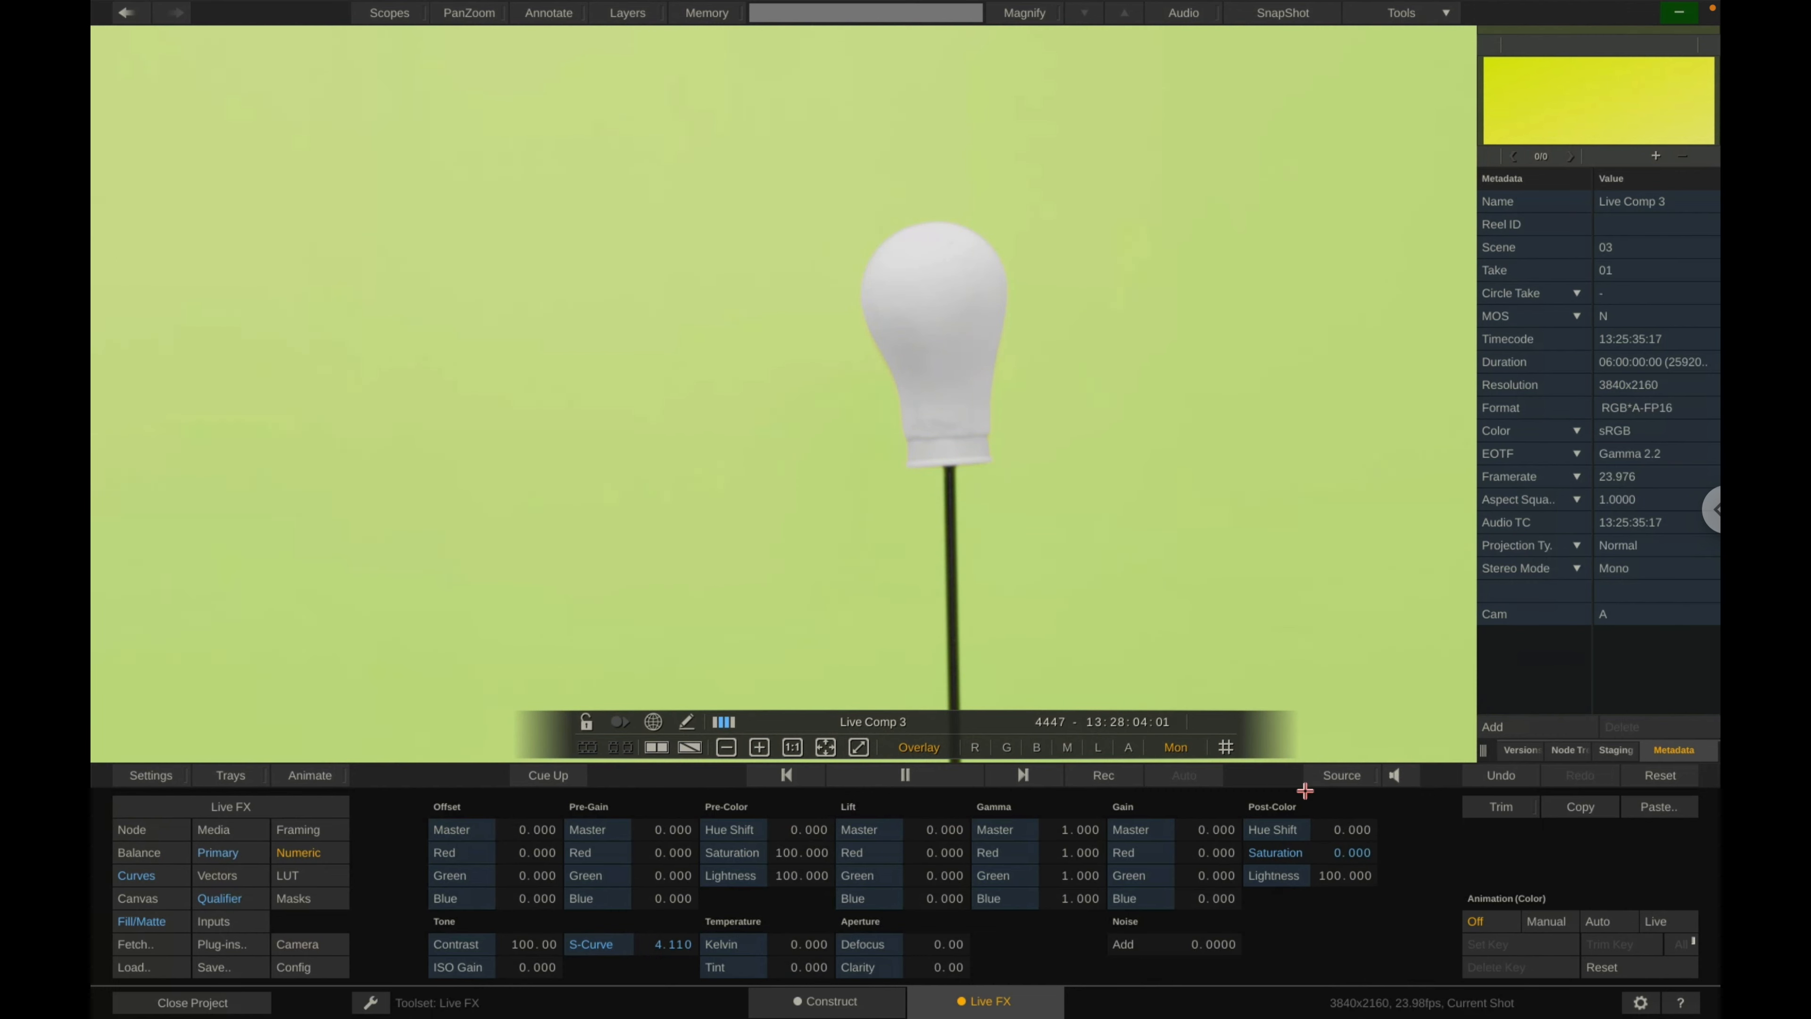
pyautogui.click(1324, 854)
pyautogui.write('100')
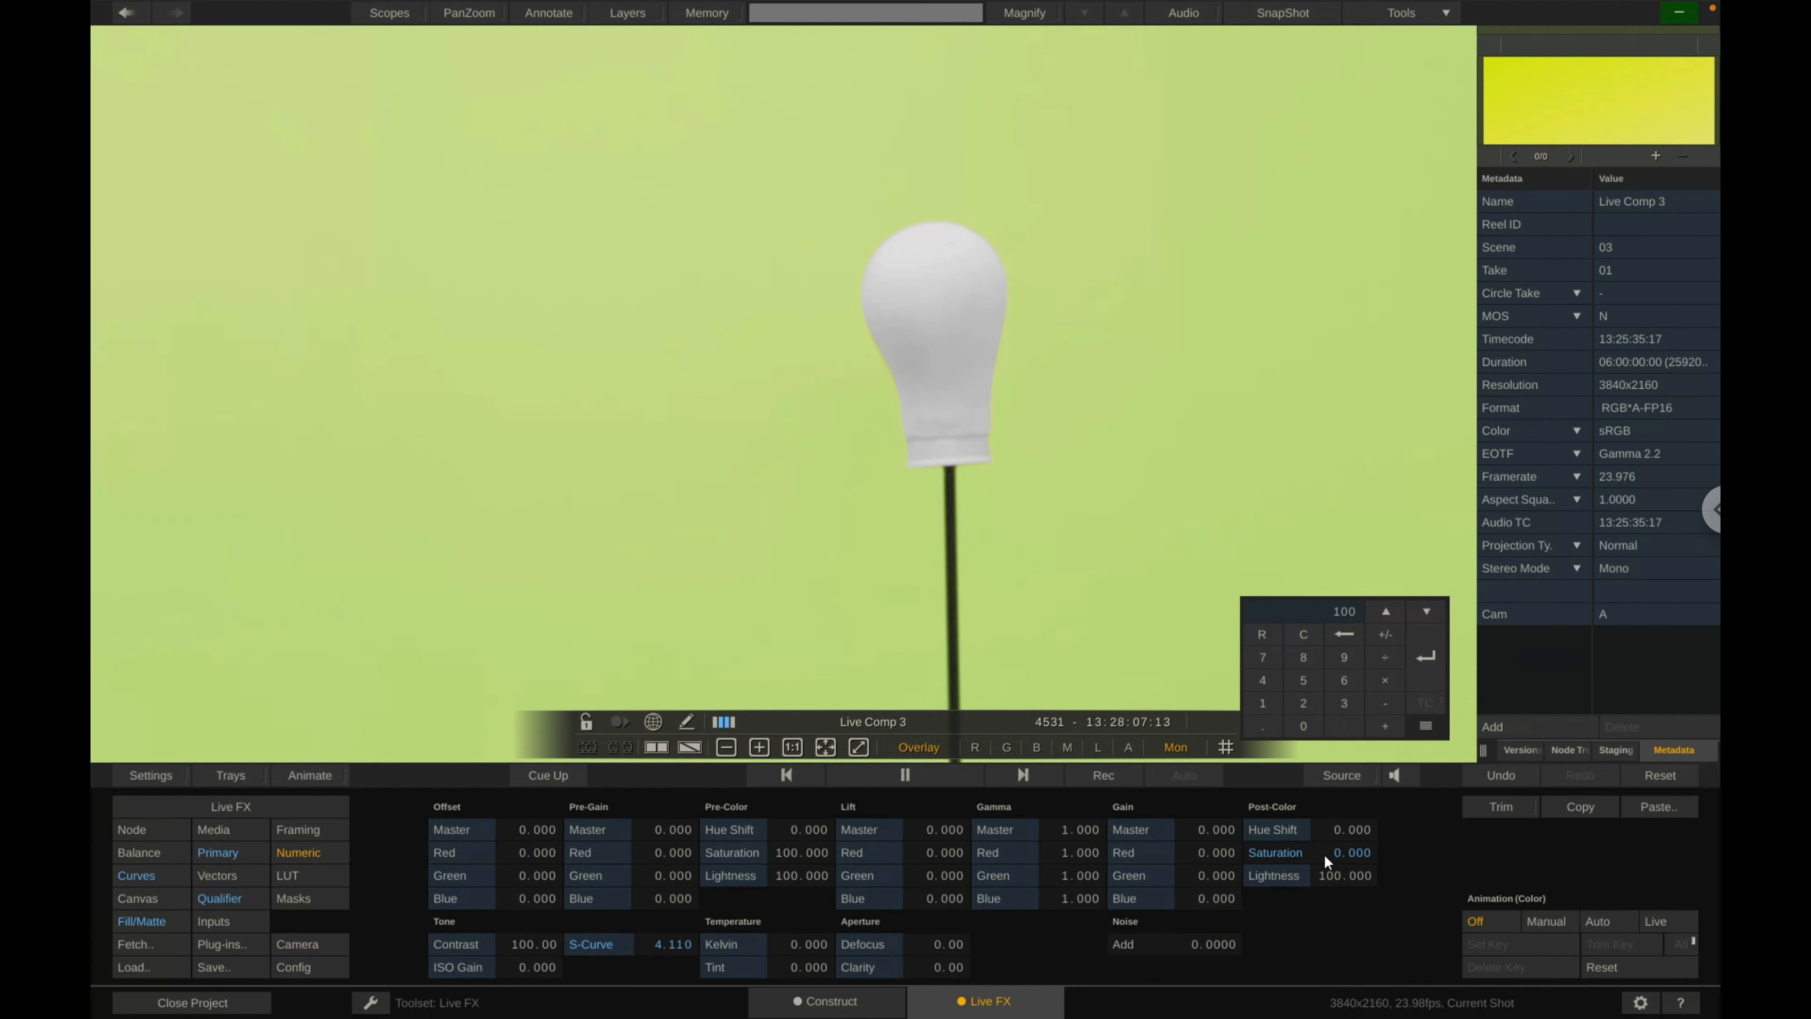
pyautogui.press('Return')
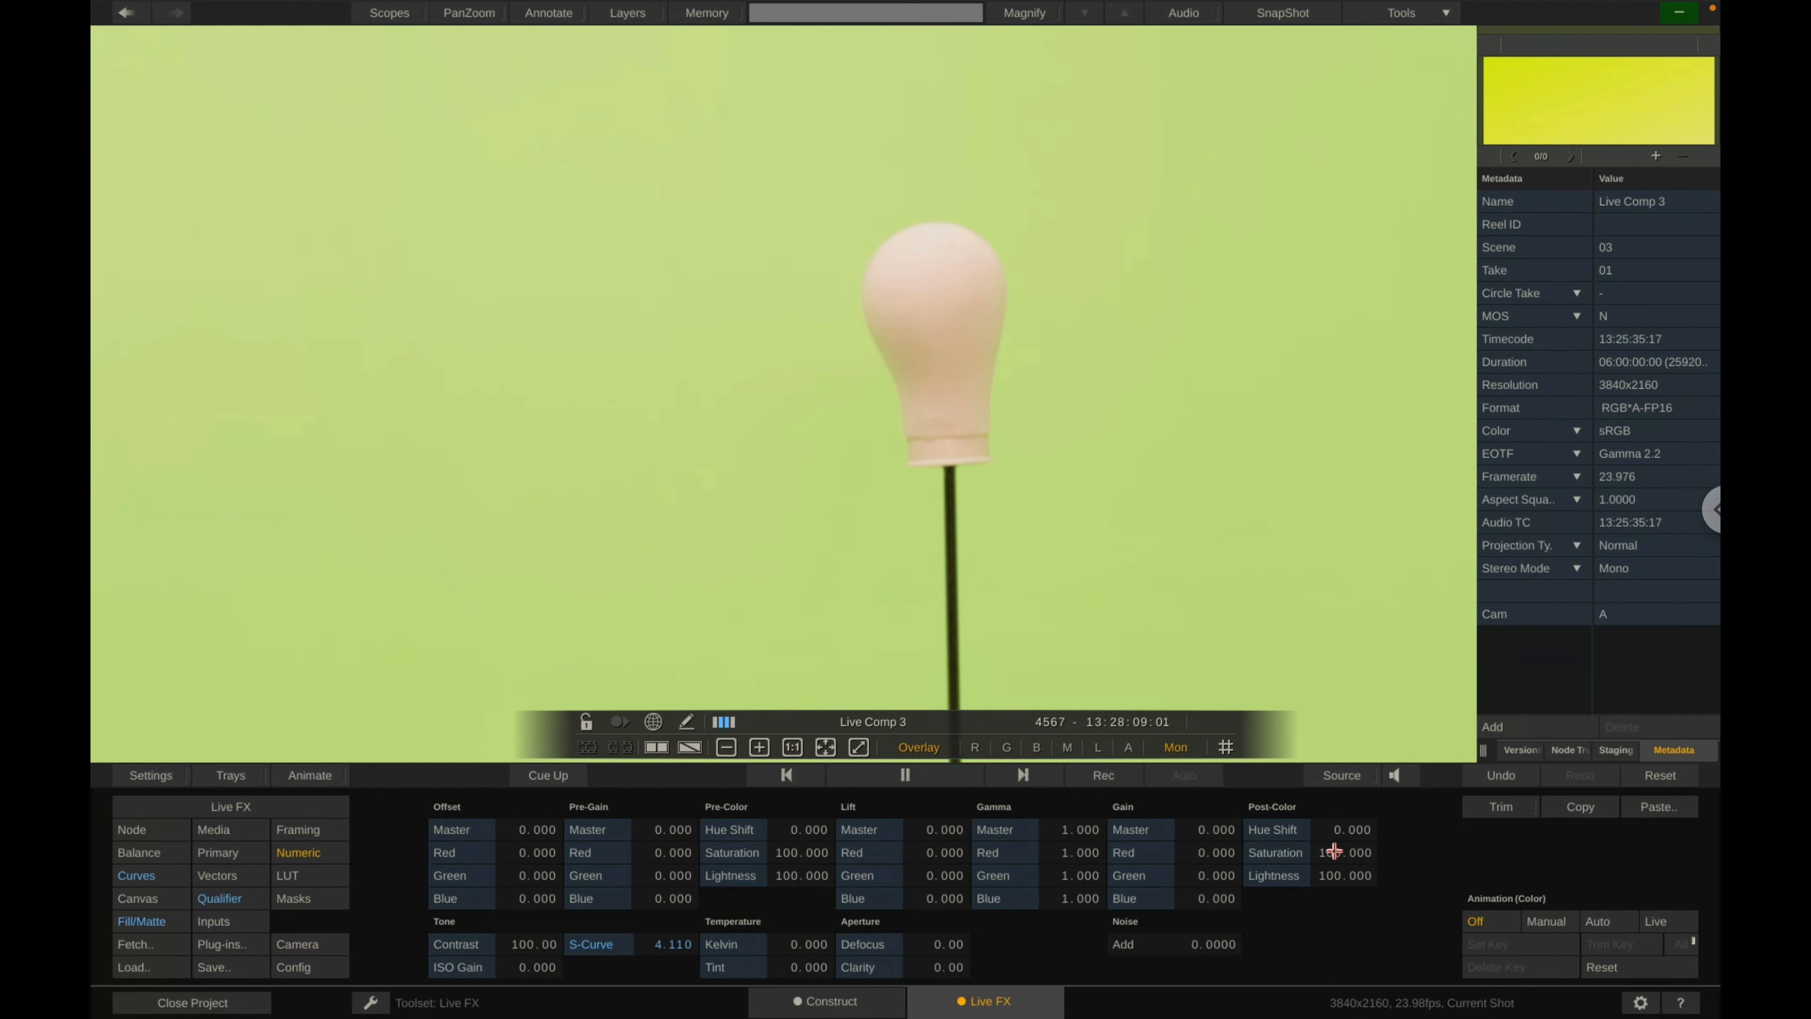
pyautogui.click(1333, 852)
pyautogui.press('Return')
# Show the Background layer again and inspect the graded mannequin head against the night street, both wide and close up.
pyautogui.click(96, 396)
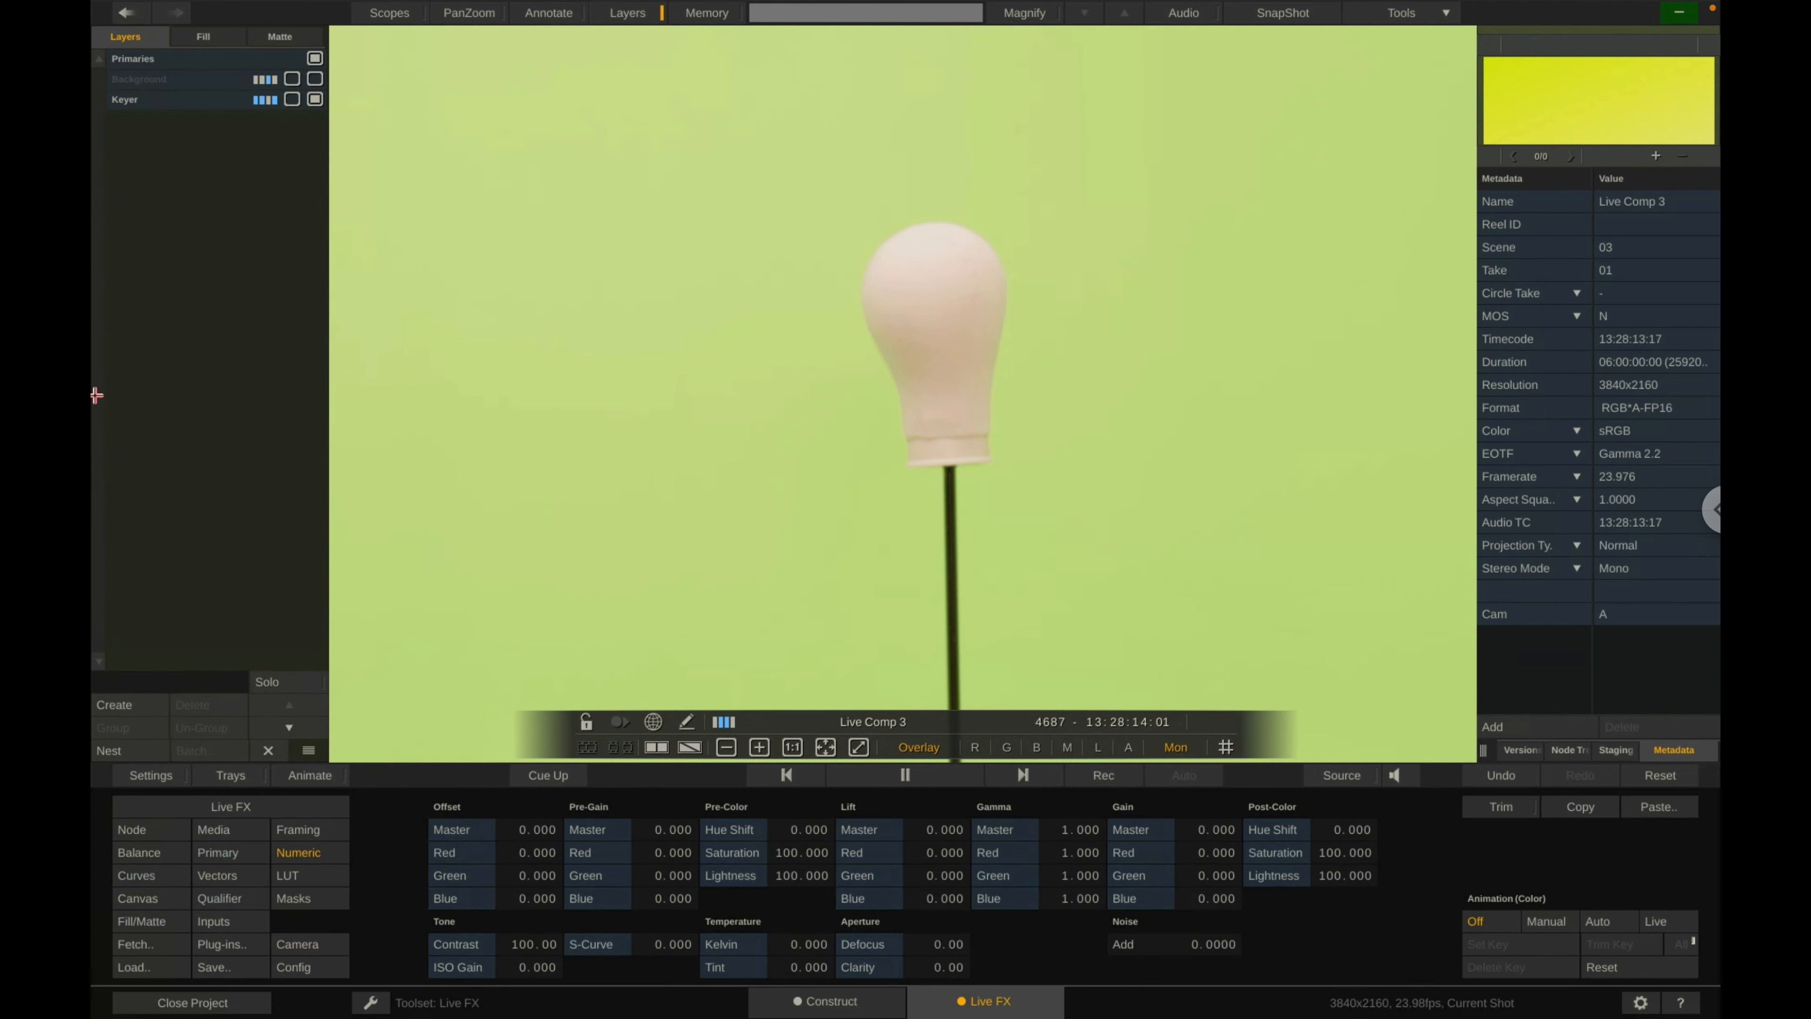
pyautogui.click(309, 78)
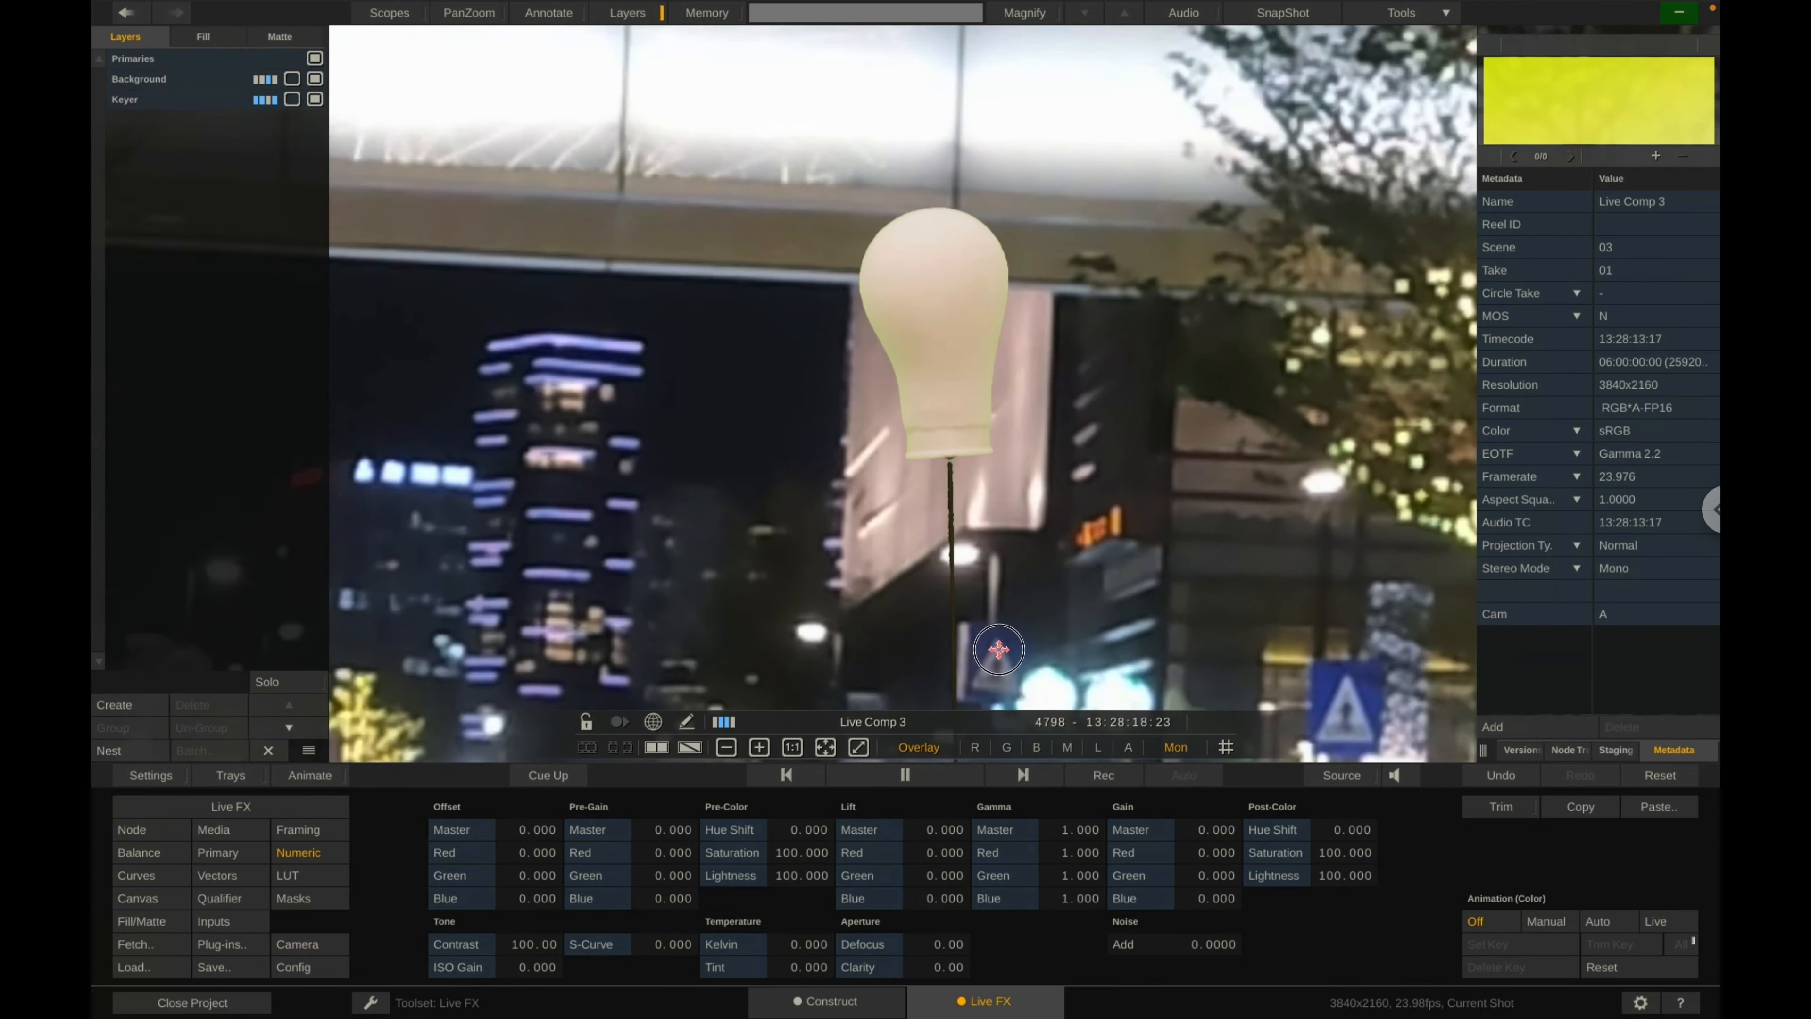
pyautogui.scroll(-3, 1022, 627)
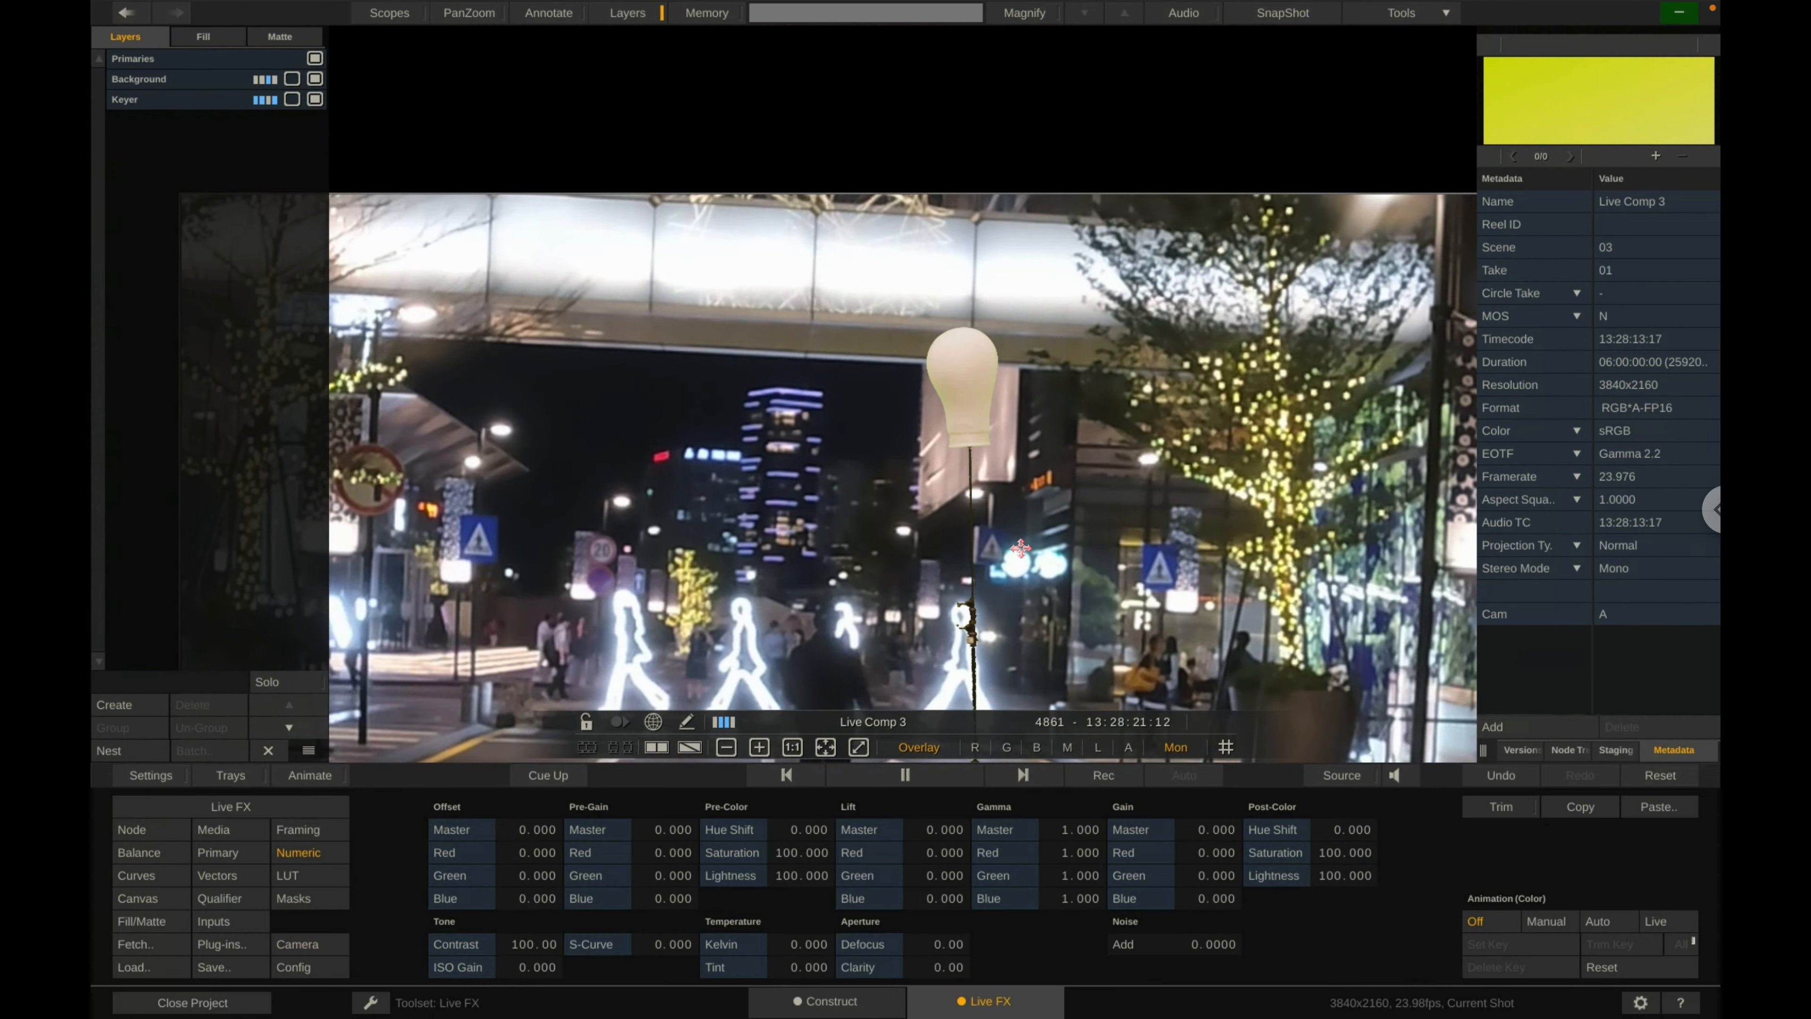
pyautogui.moveTo(1020, 428); pyautogui.dragTo(1020, 613)
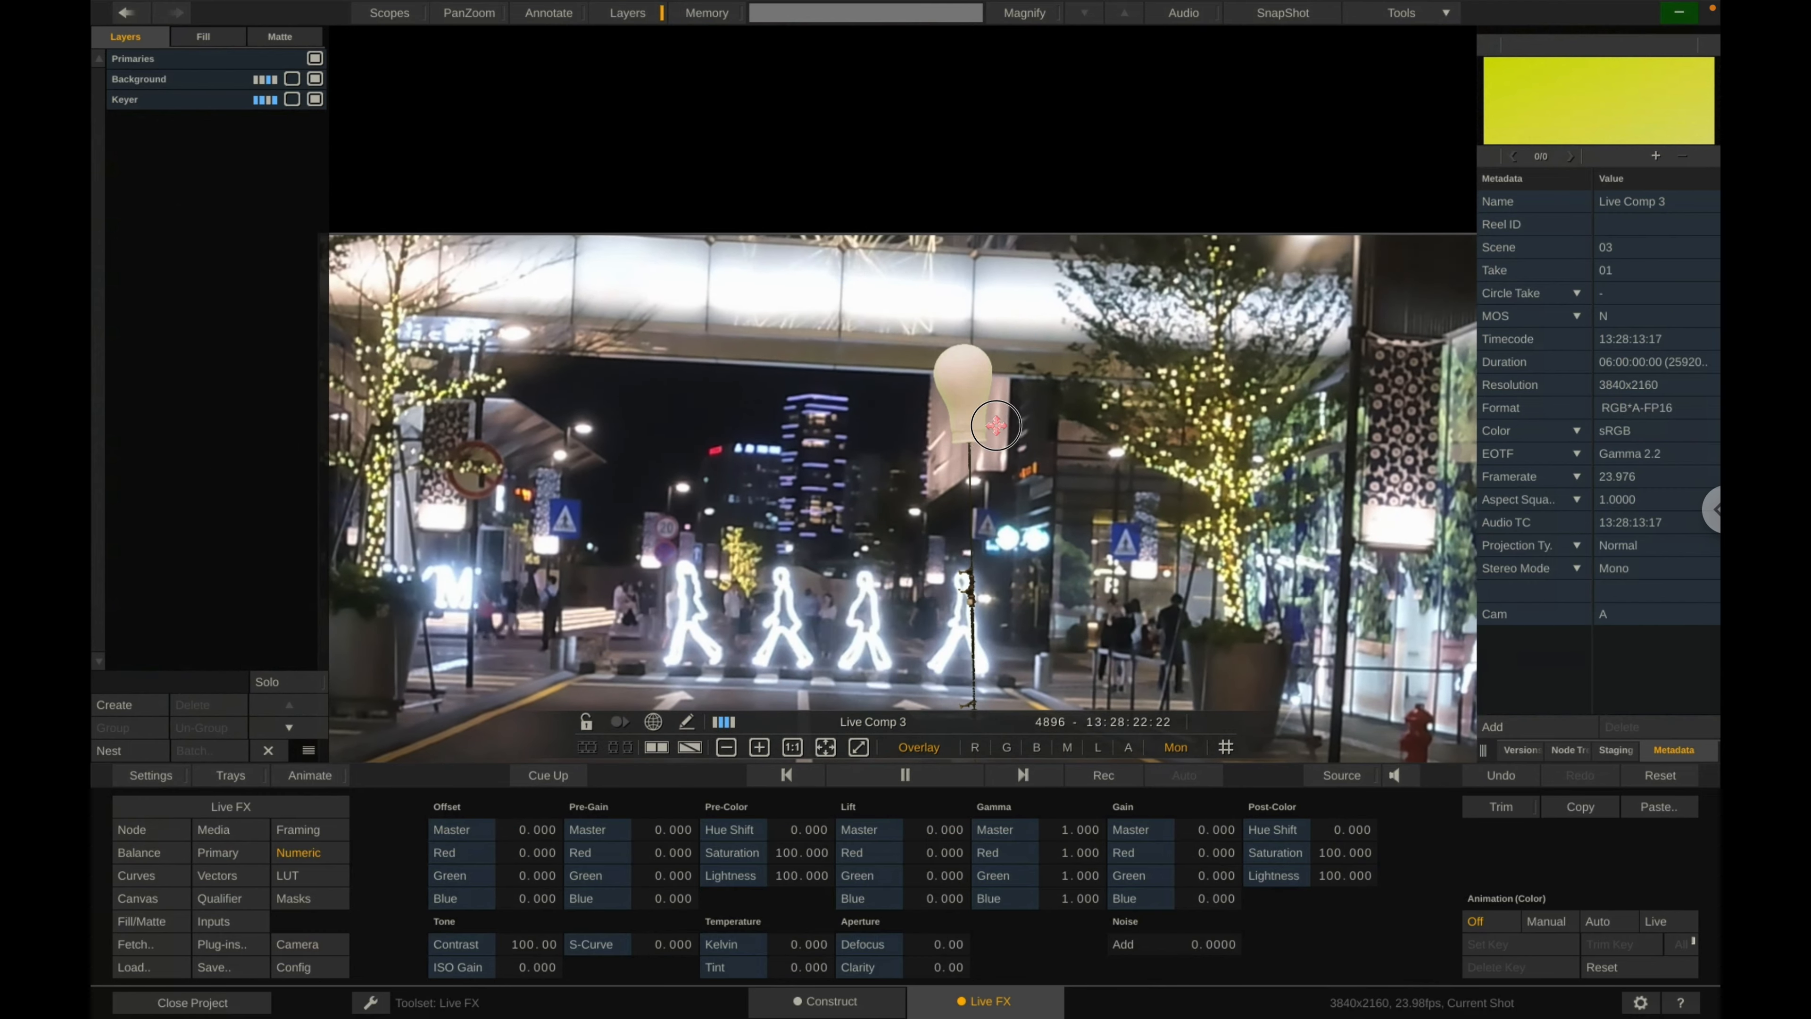
pyautogui.moveTo(1020, 542); pyautogui.dragTo(1019, 100)
pyautogui.moveTo(1022, 286); pyautogui.dragTo(1023, 93)
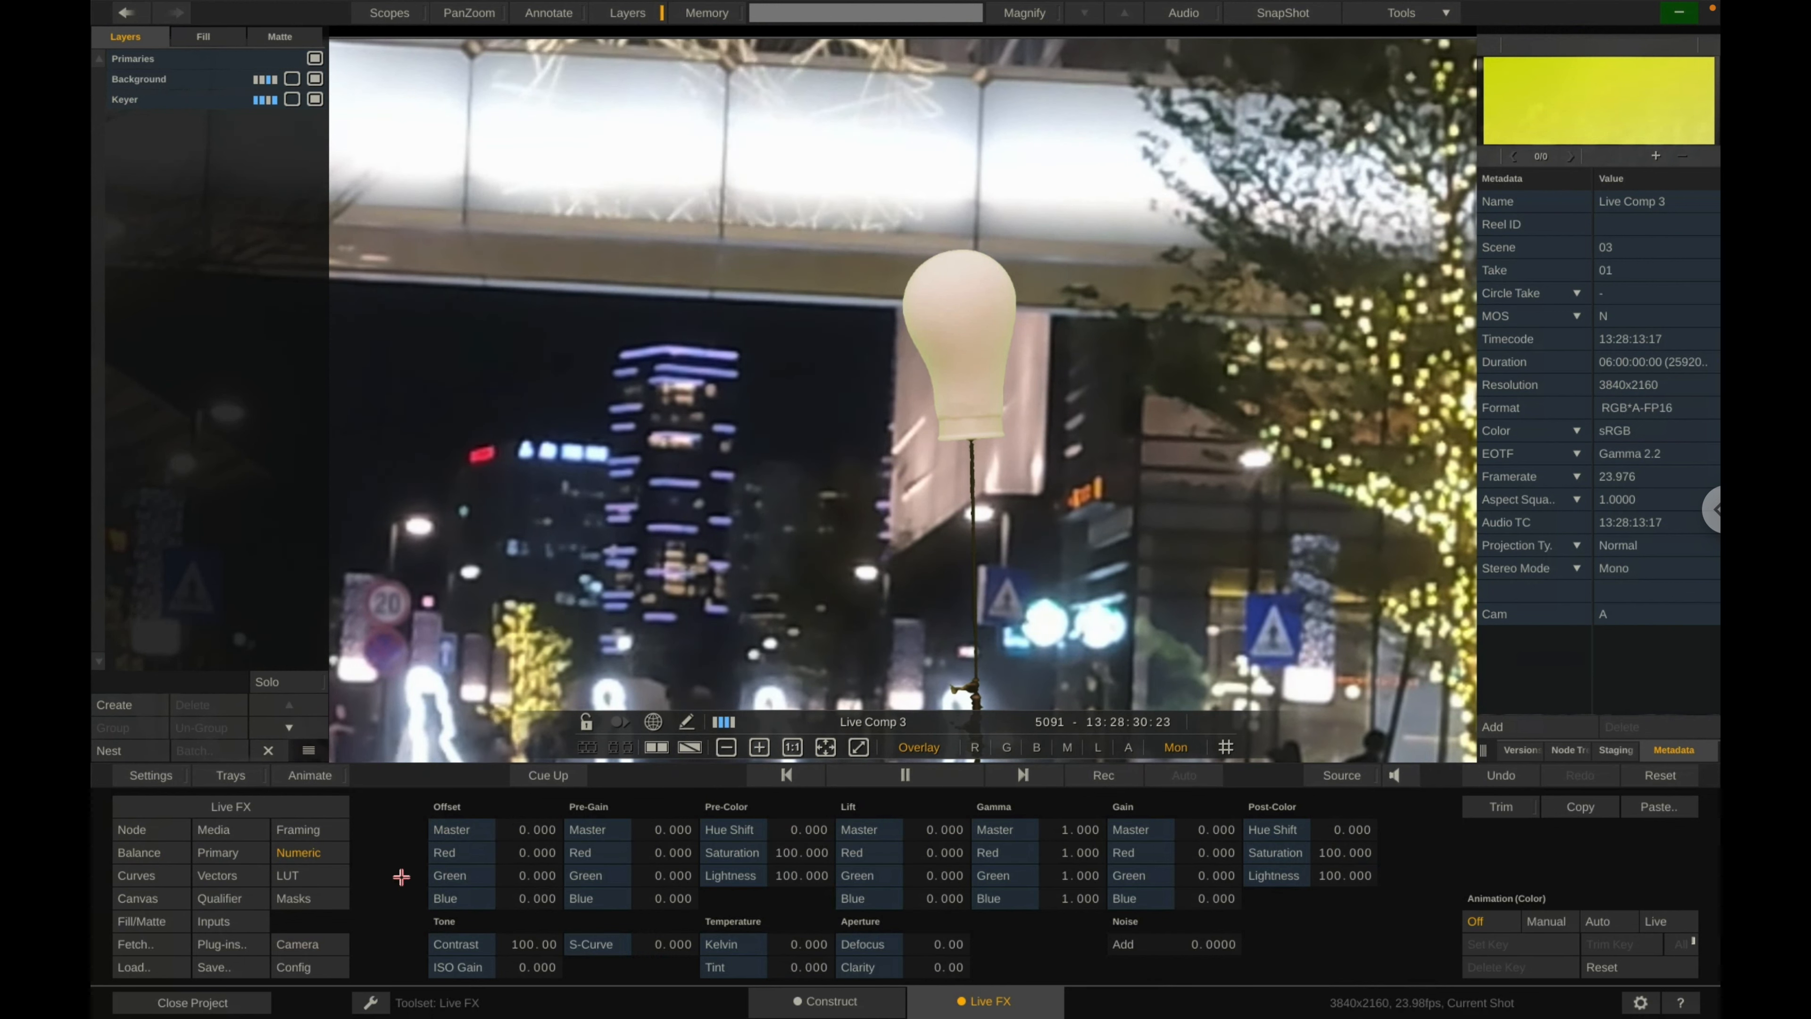
# Nudge the midpoint of the Keyer layer's Master curve slightly lower and review its Numeric and Balance controls.
pyautogui.click(121, 100)
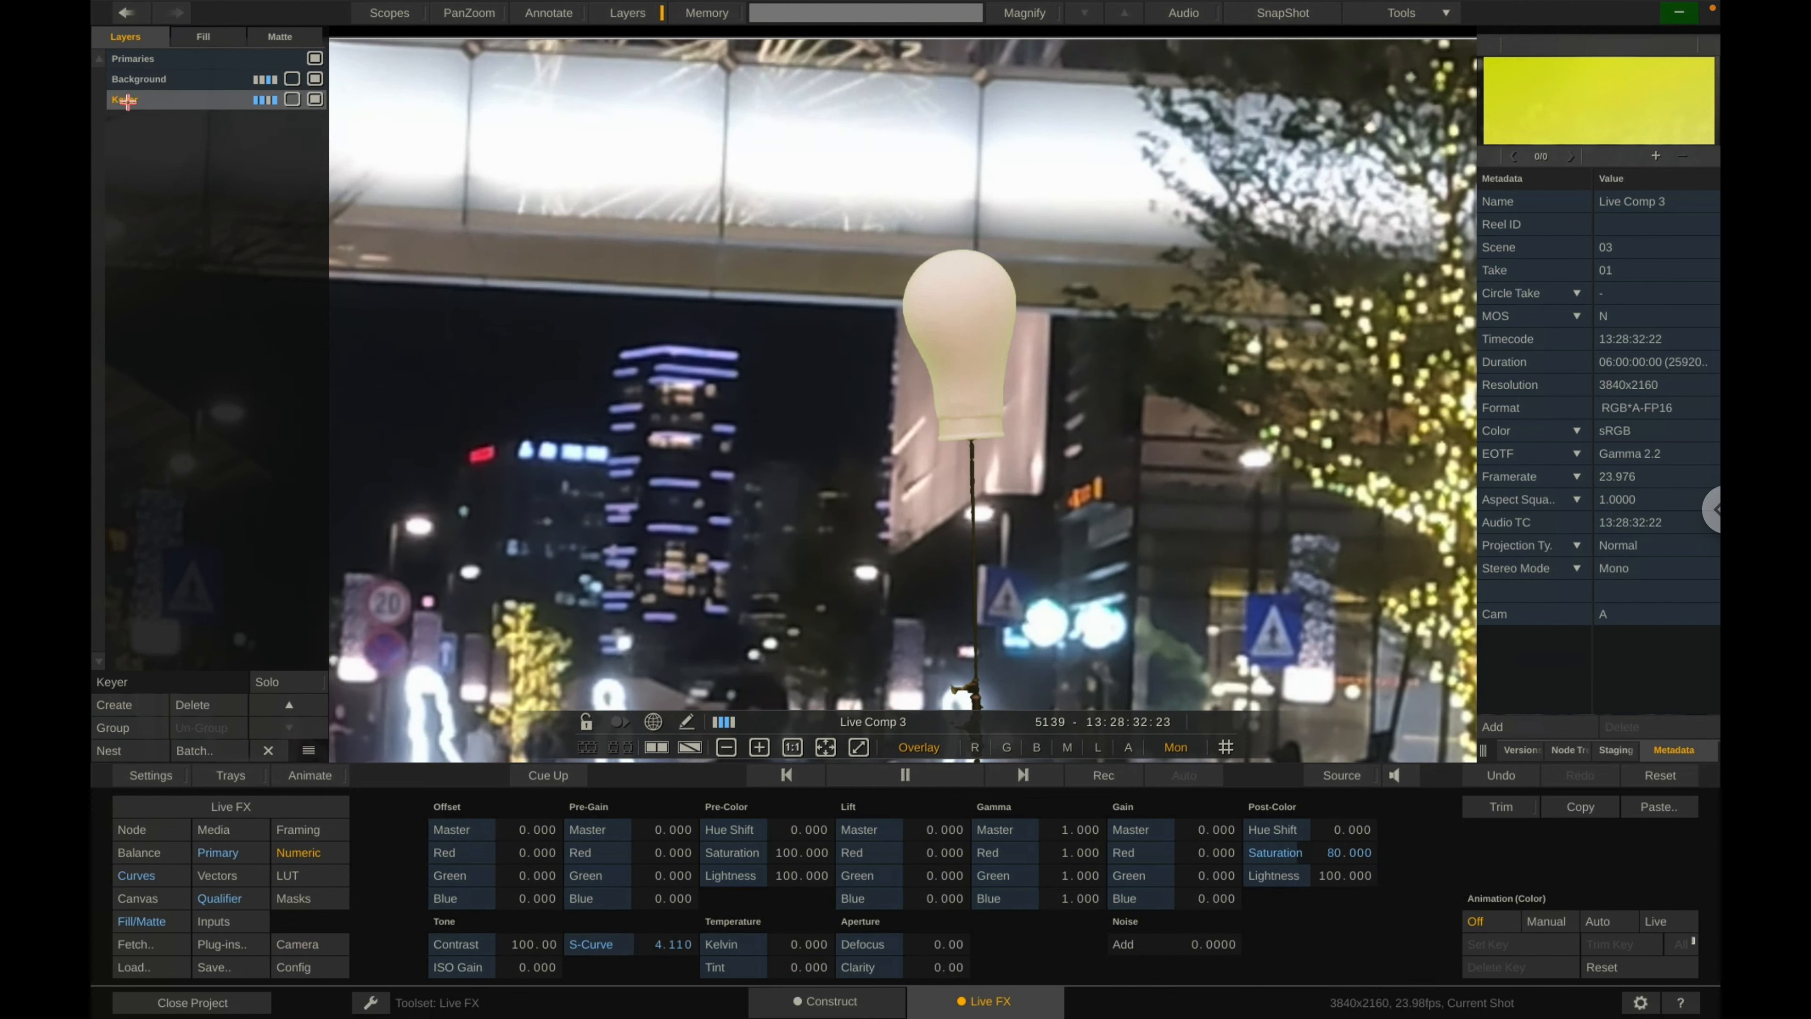
pyautogui.click(231, 849)
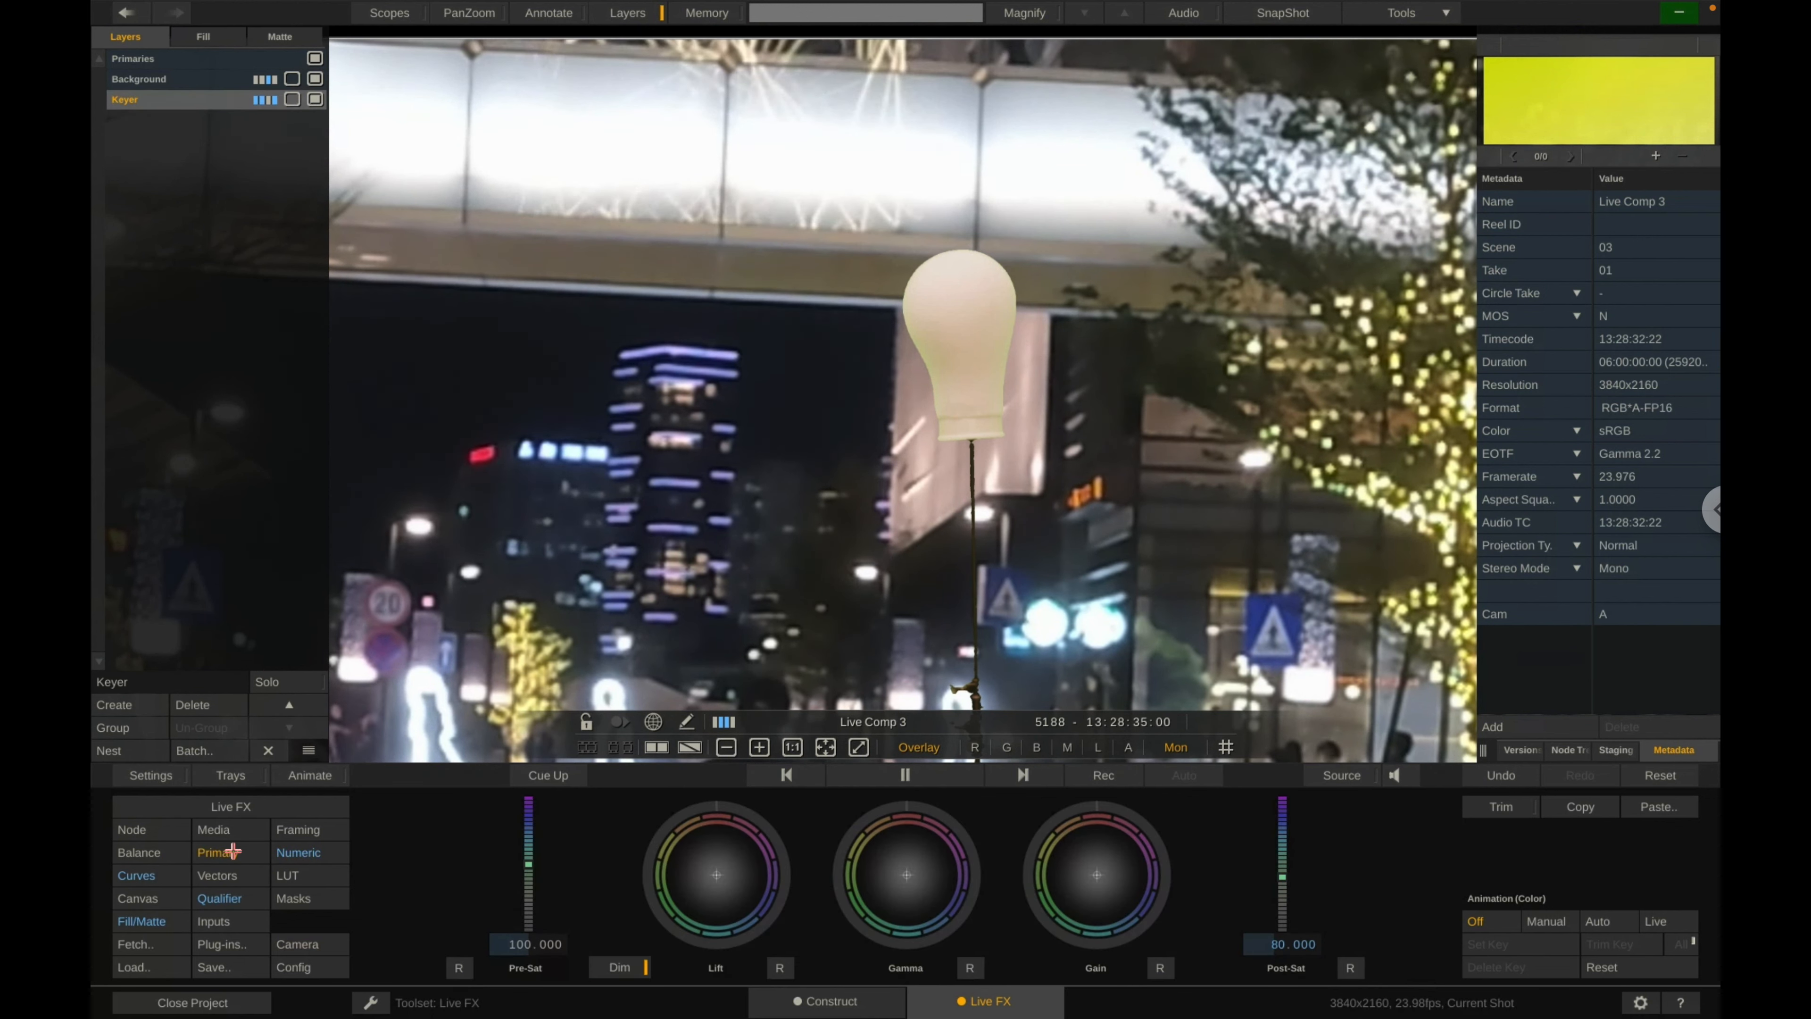
pyautogui.click(163, 879)
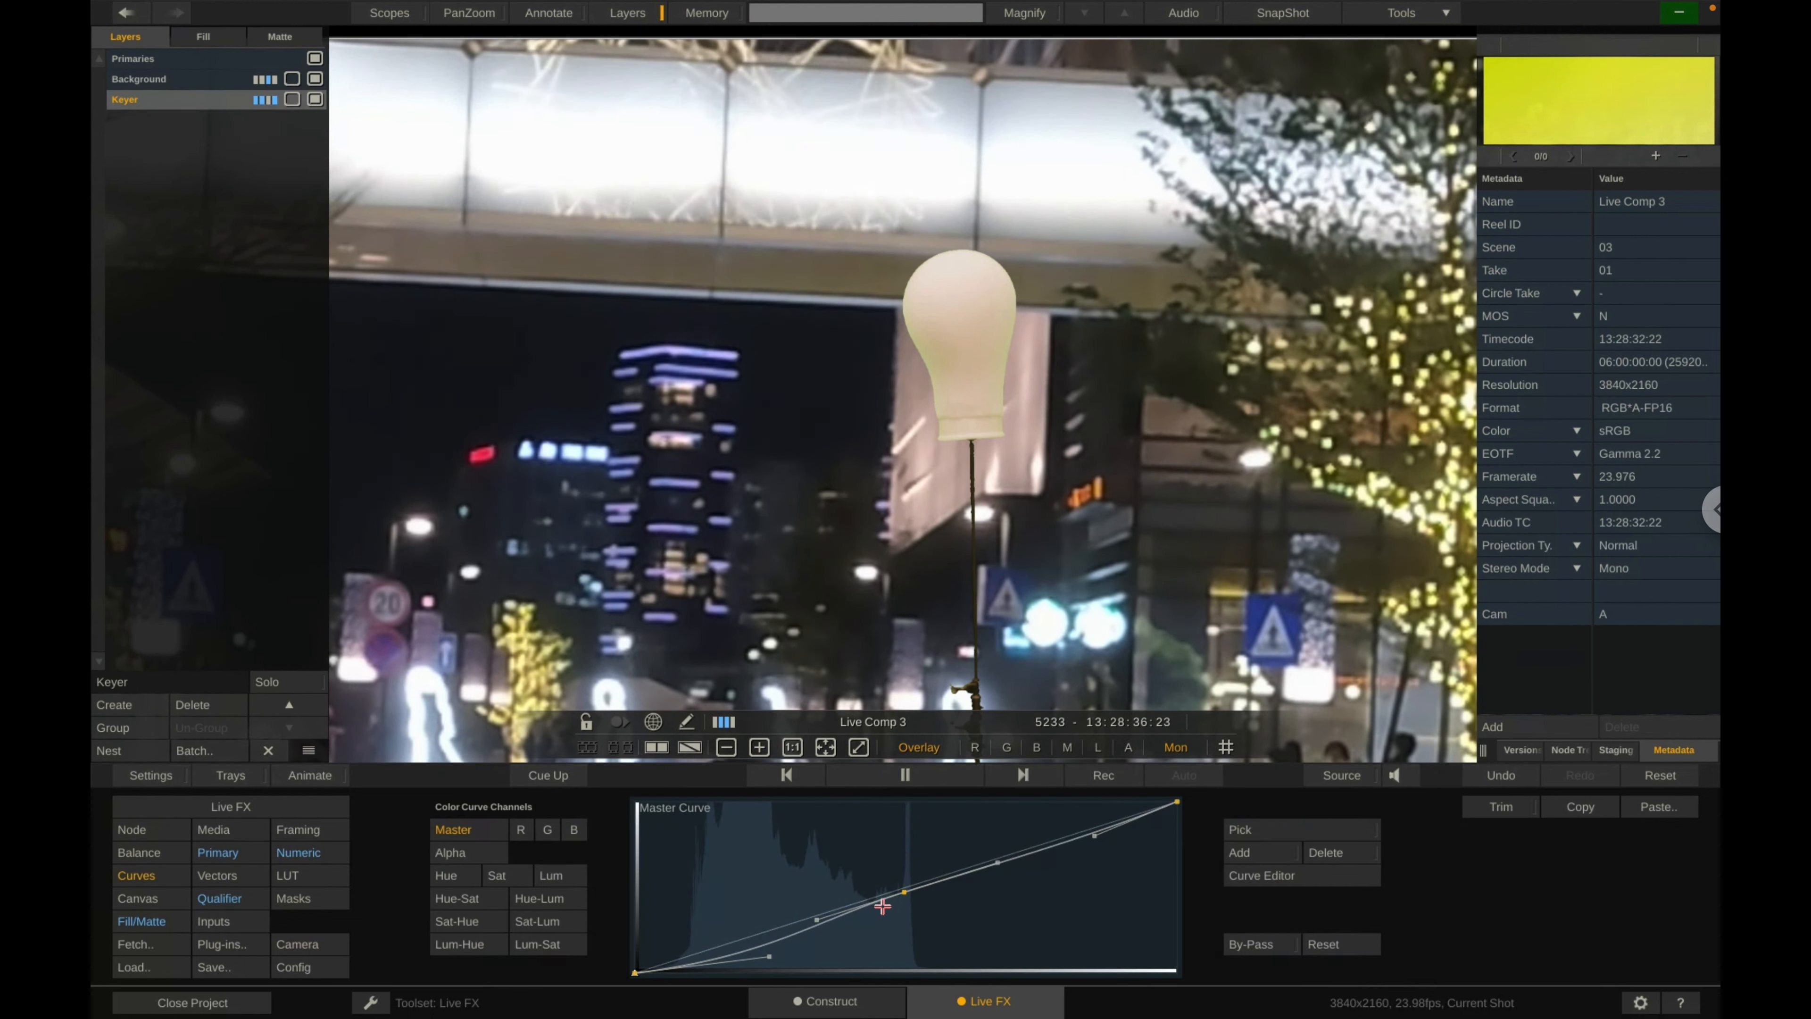
pyautogui.moveTo(902, 890); pyautogui.dragTo(907, 894)
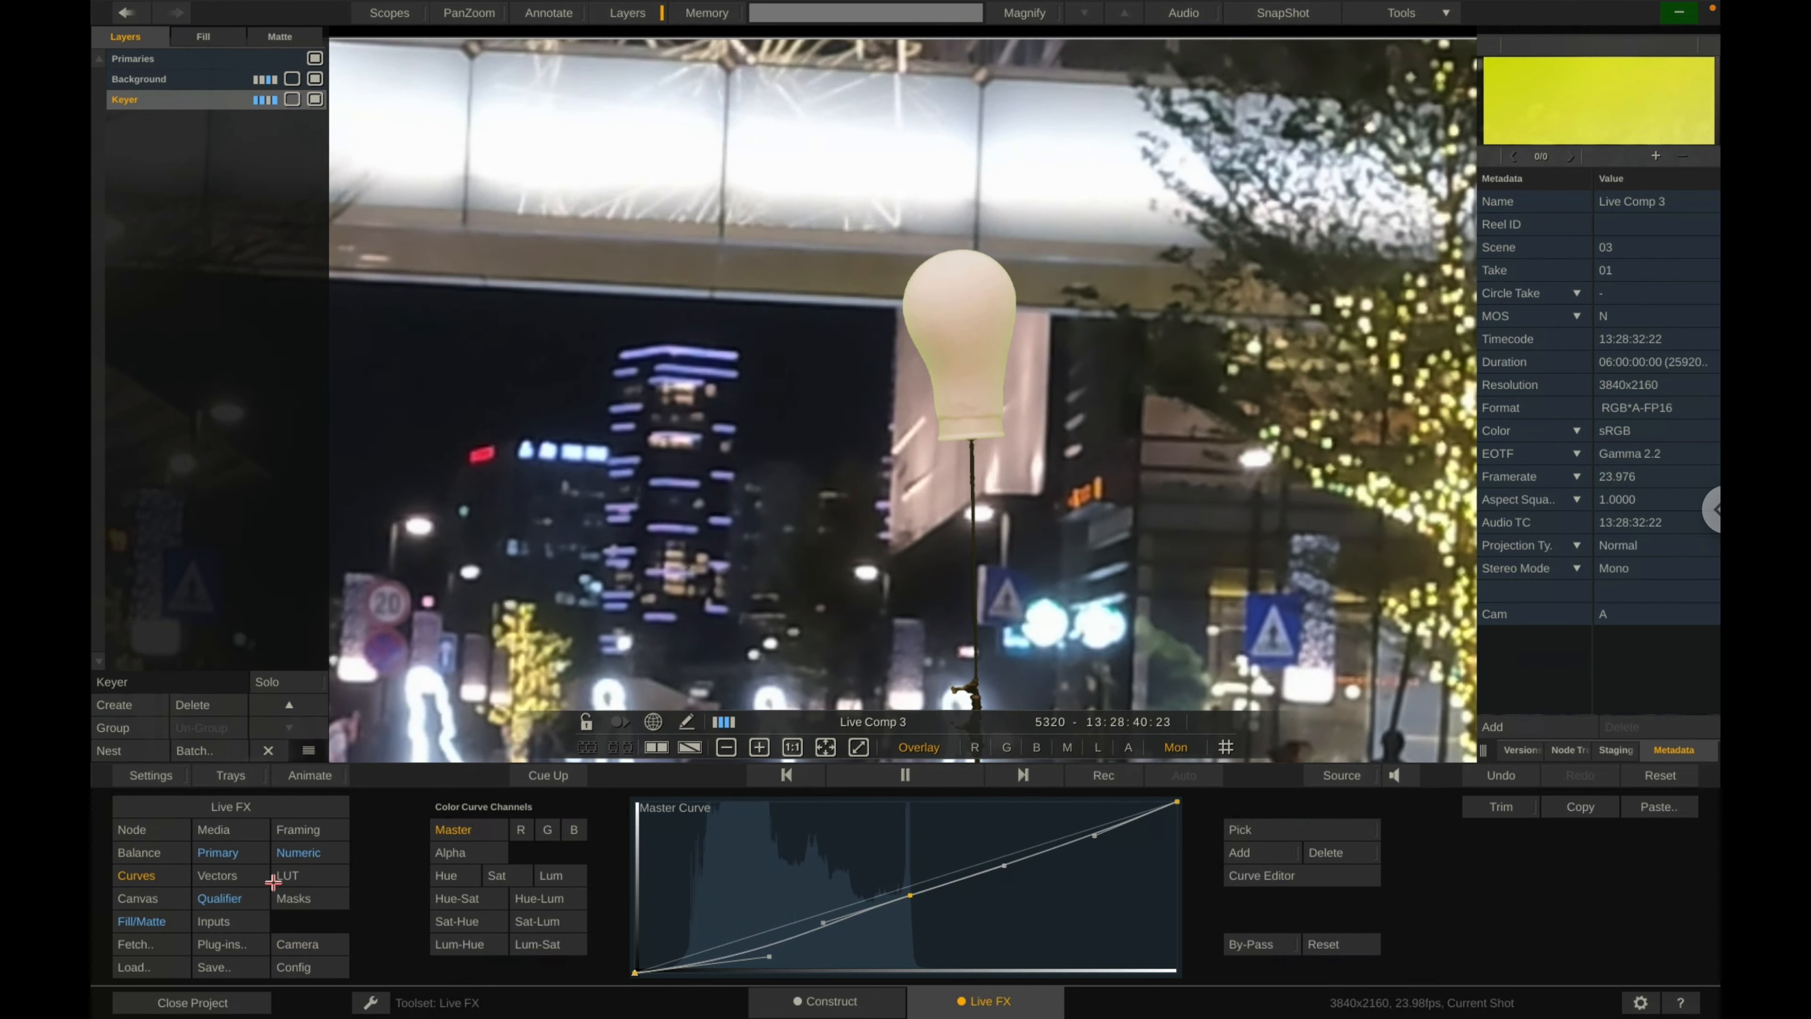
pyautogui.click(299, 853)
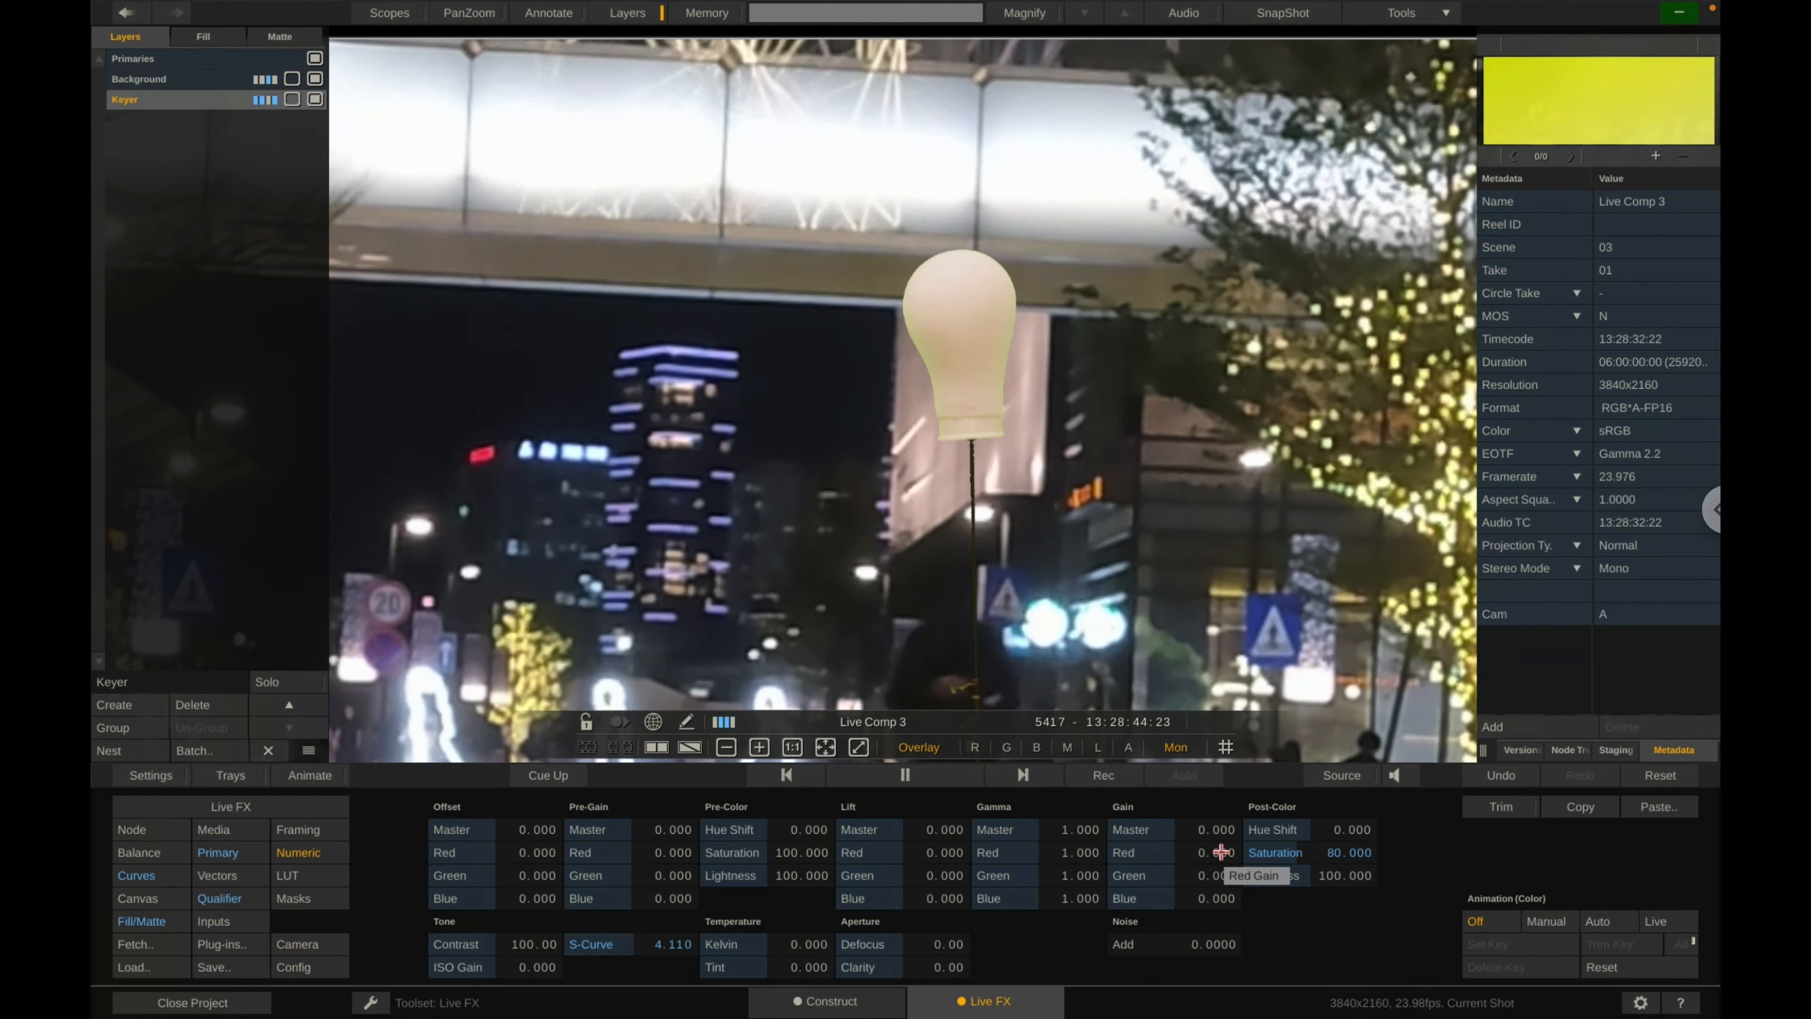
pyautogui.click(147, 852)
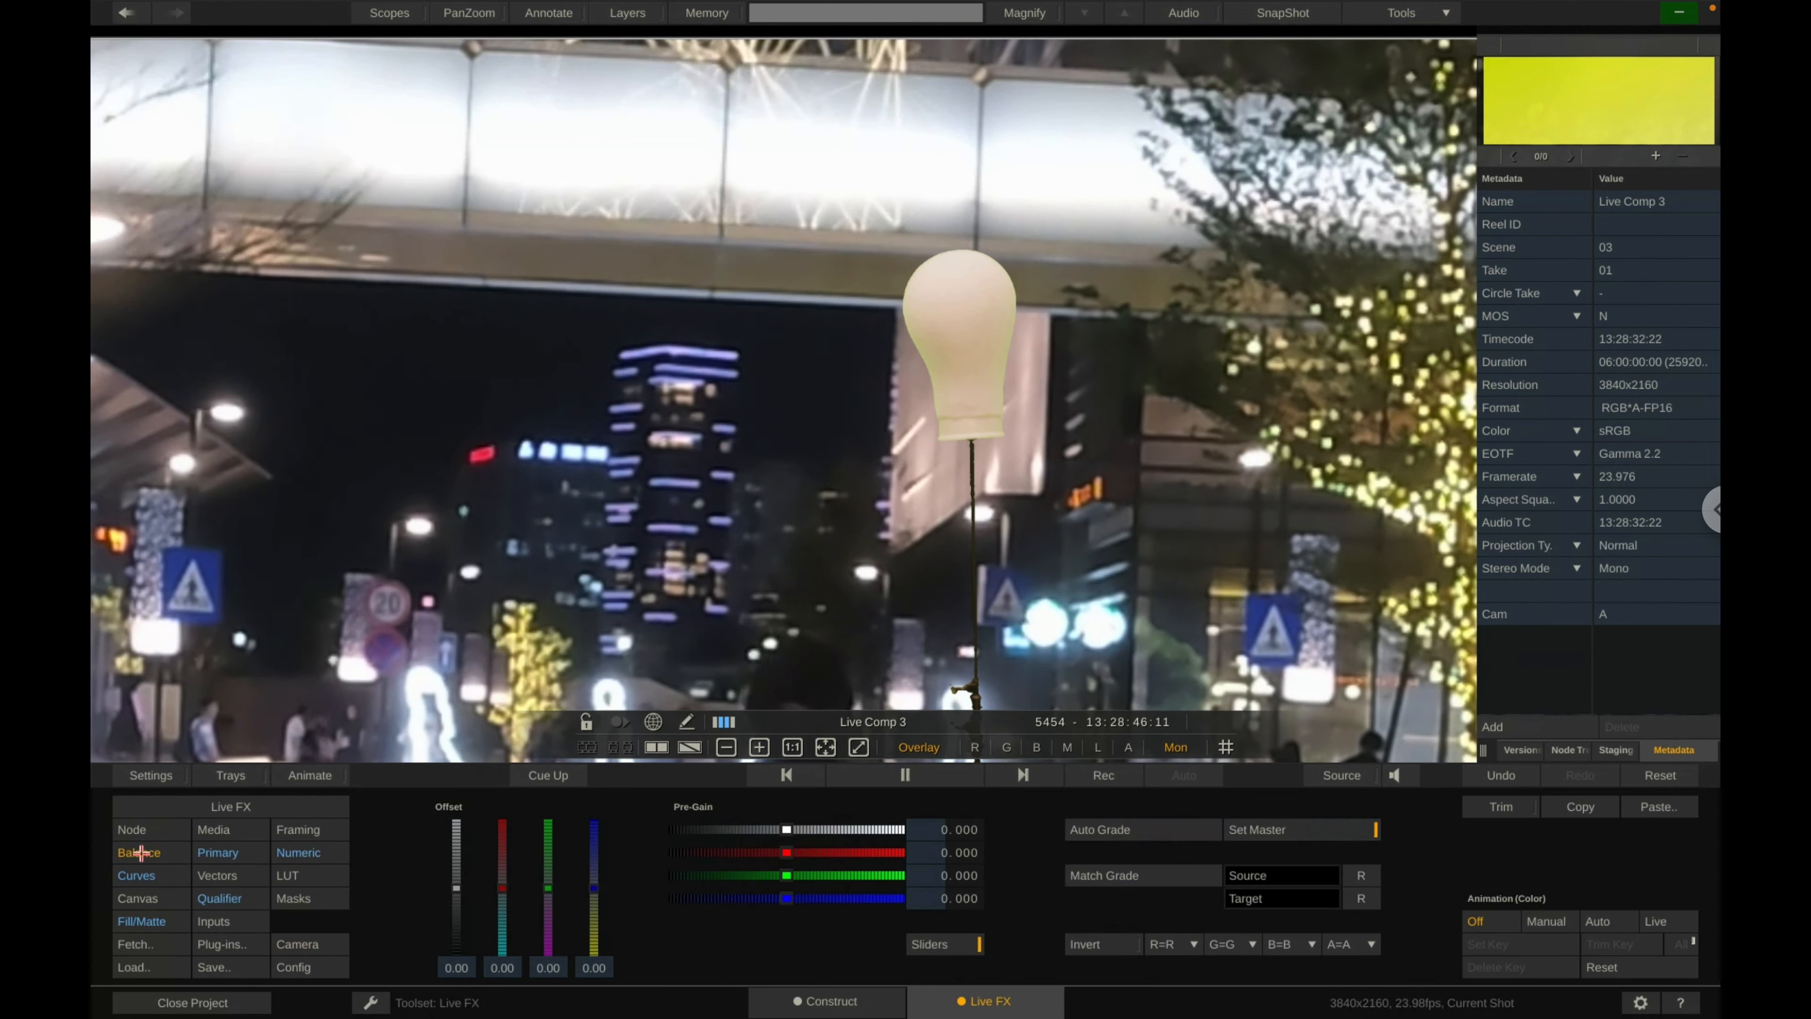
# Try a strongly negative red Offset on the Keyer layer, reset it, and set the red Offset to -5.802.
pyautogui.click(198, 853)
pyautogui.click(284, 853)
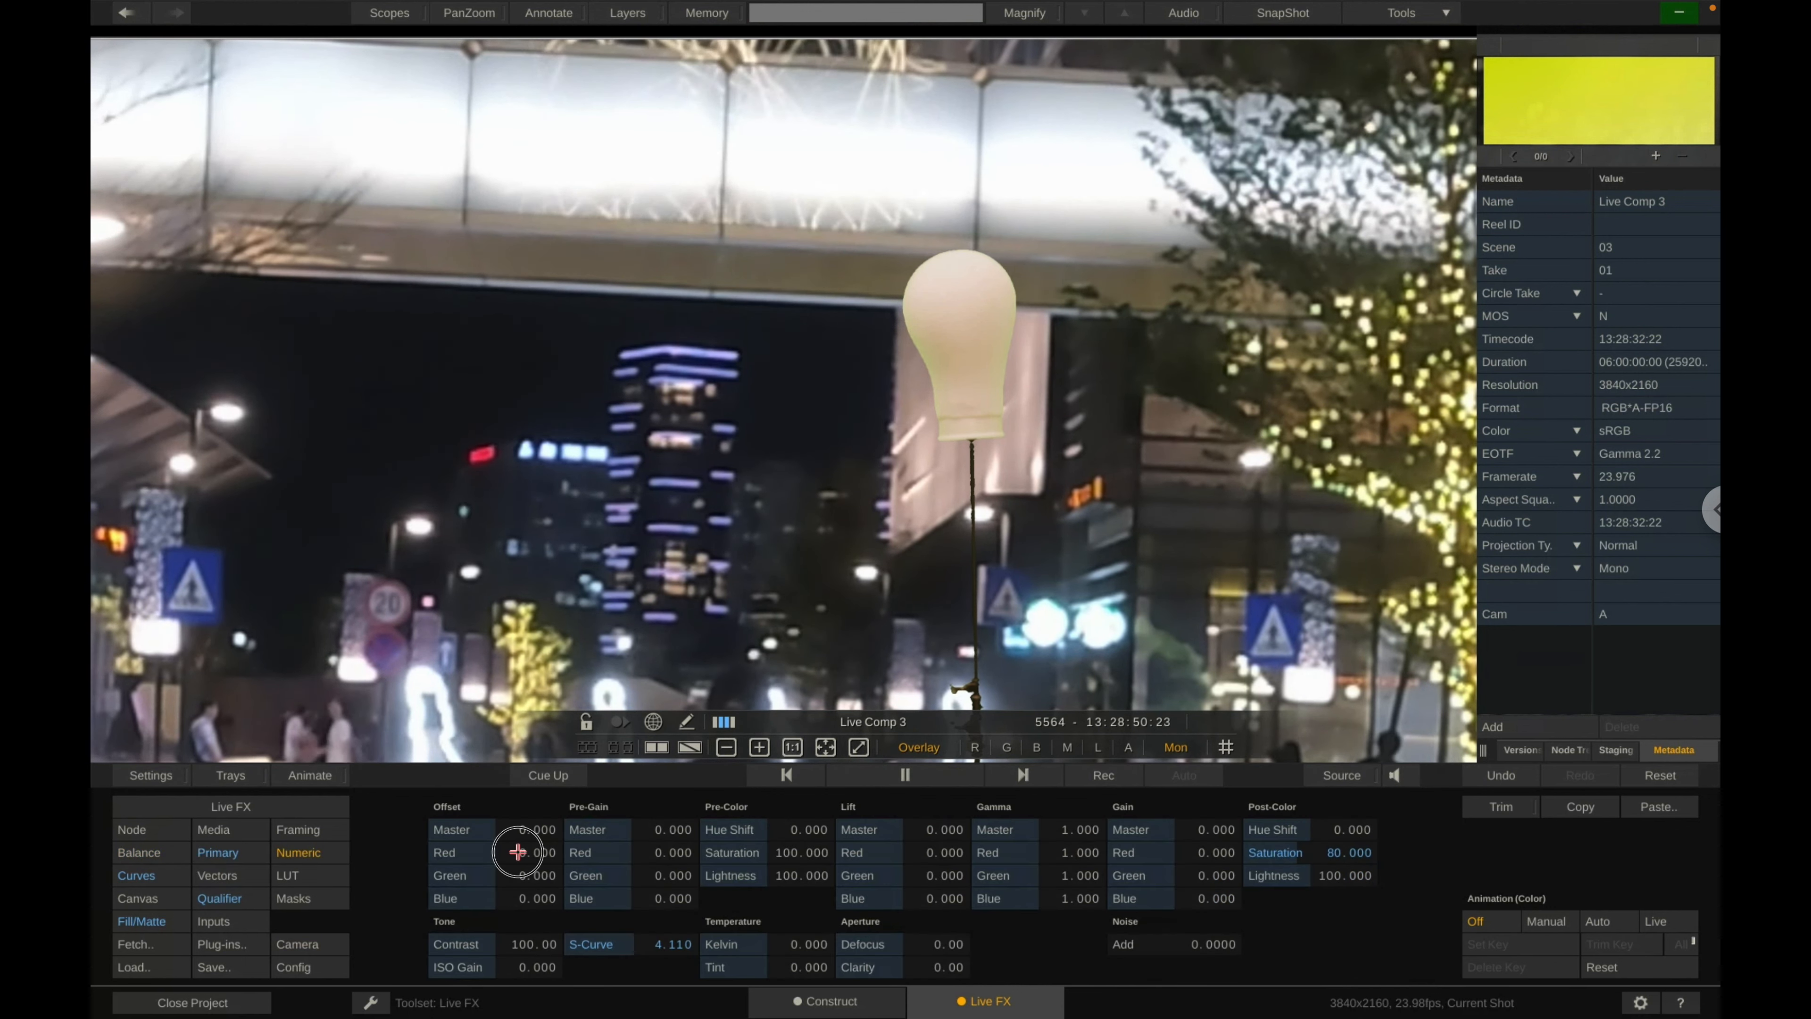
pyautogui.moveTo(518, 852)
pyautogui.mouseDown()
pyautogui.moveTo(470, 898)
pyautogui.moveTo(478, 863)
pyautogui.moveTo(514, 857)
pyautogui.moveTo(493, 898)
pyautogui.moveTo(501, 847)
pyautogui.mouseUp()
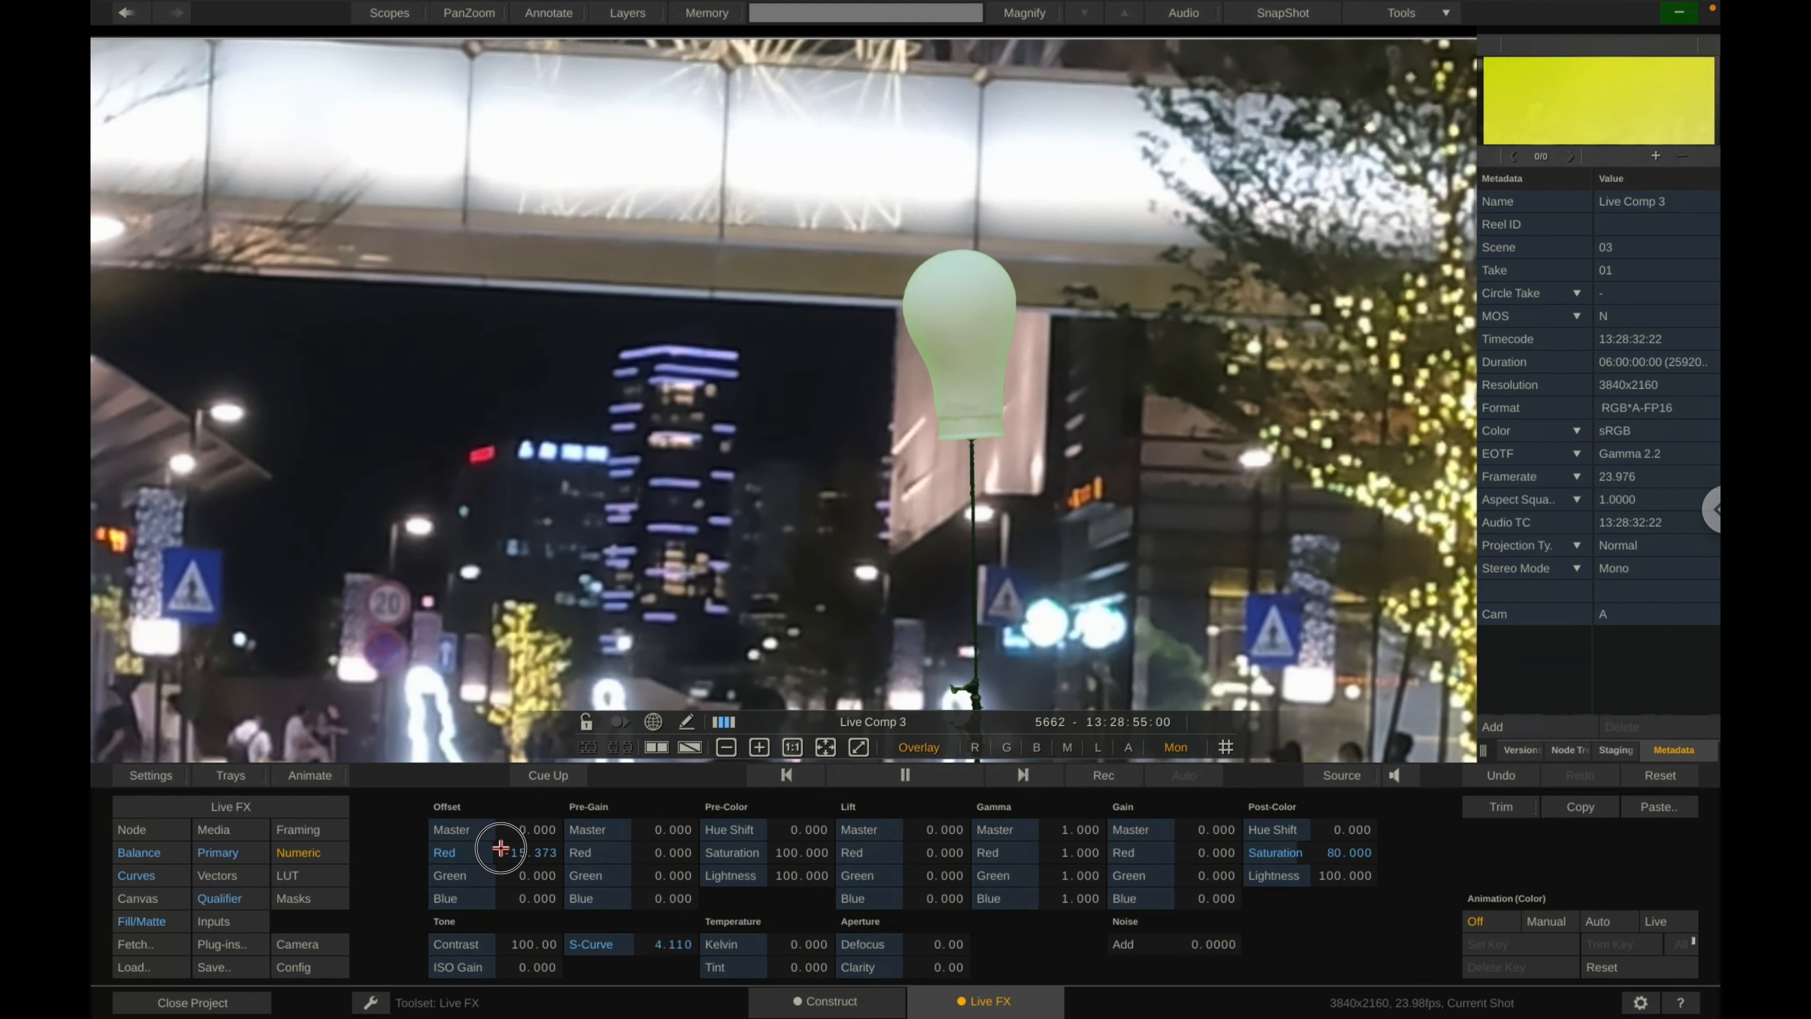
pyautogui.rightClick(519, 853)
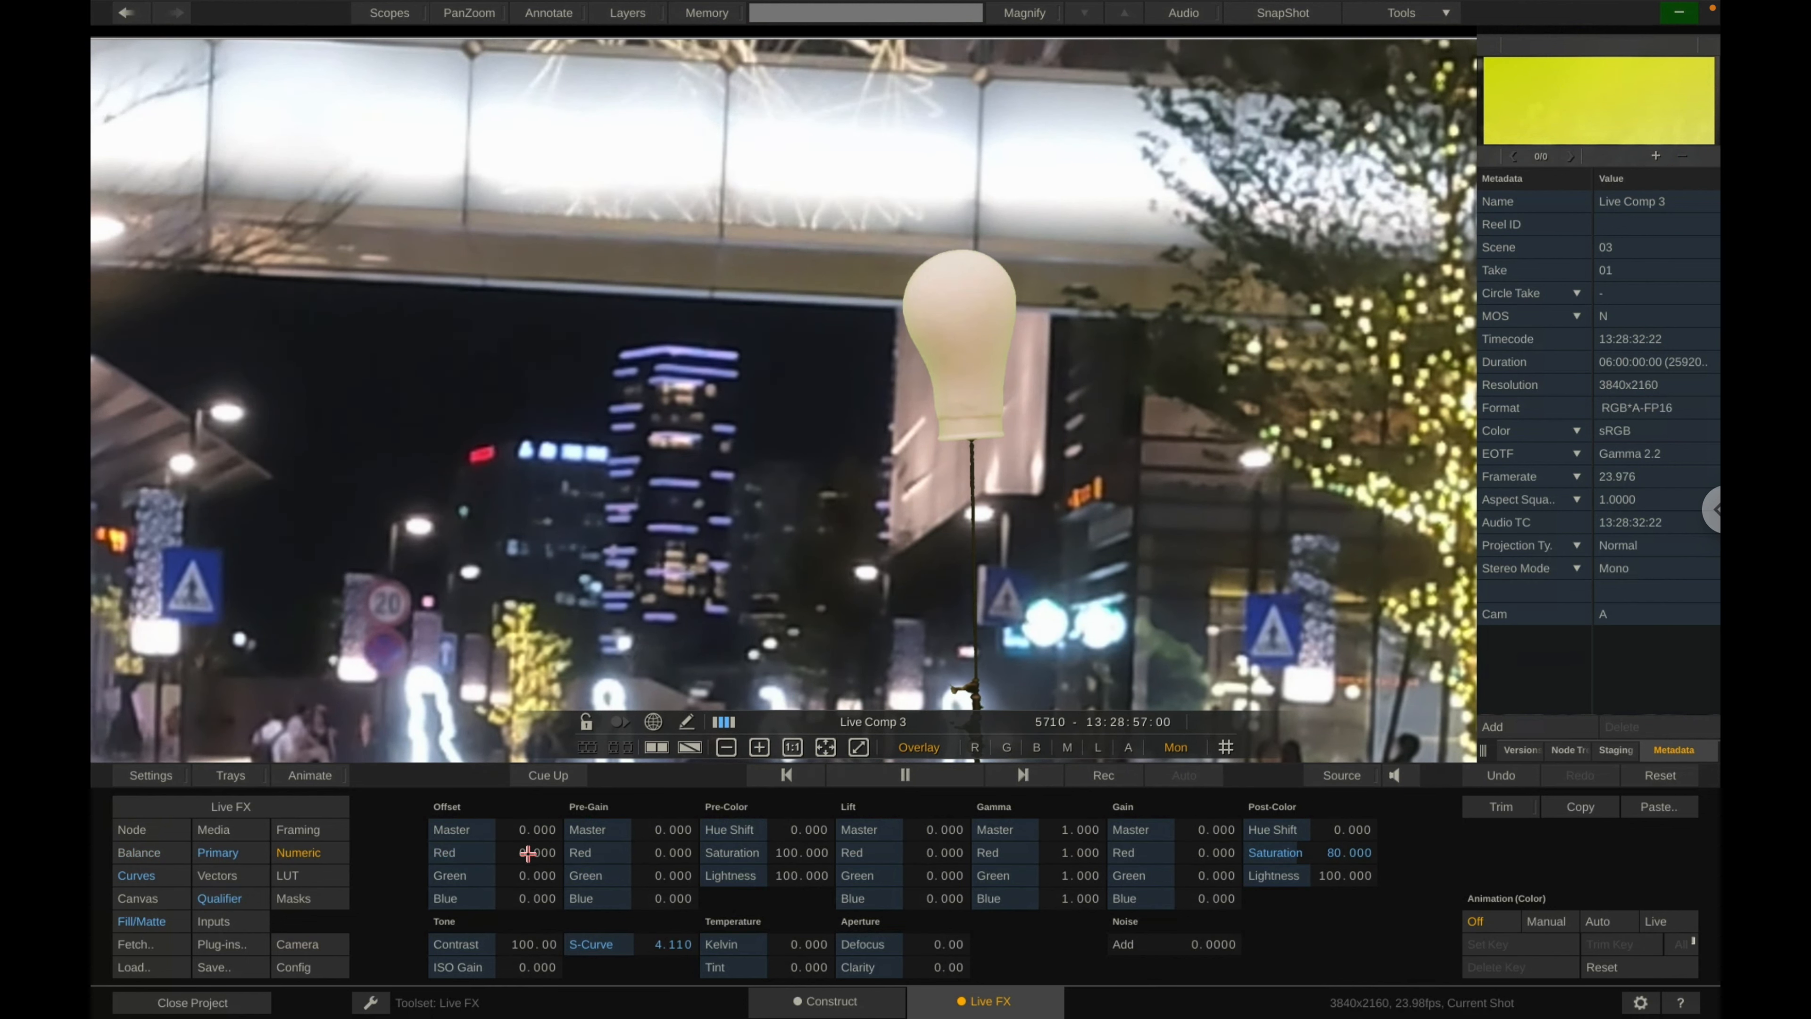
pyautogui.moveTo(529, 856)
pyautogui.mouseDown()
pyautogui.moveTo(513, 829)
pyautogui.moveTo(515, 872)
pyautogui.moveTo(525, 858)
pyautogui.moveTo(506, 850)
pyautogui.moveTo(522, 852)
pyautogui.mouseUp()
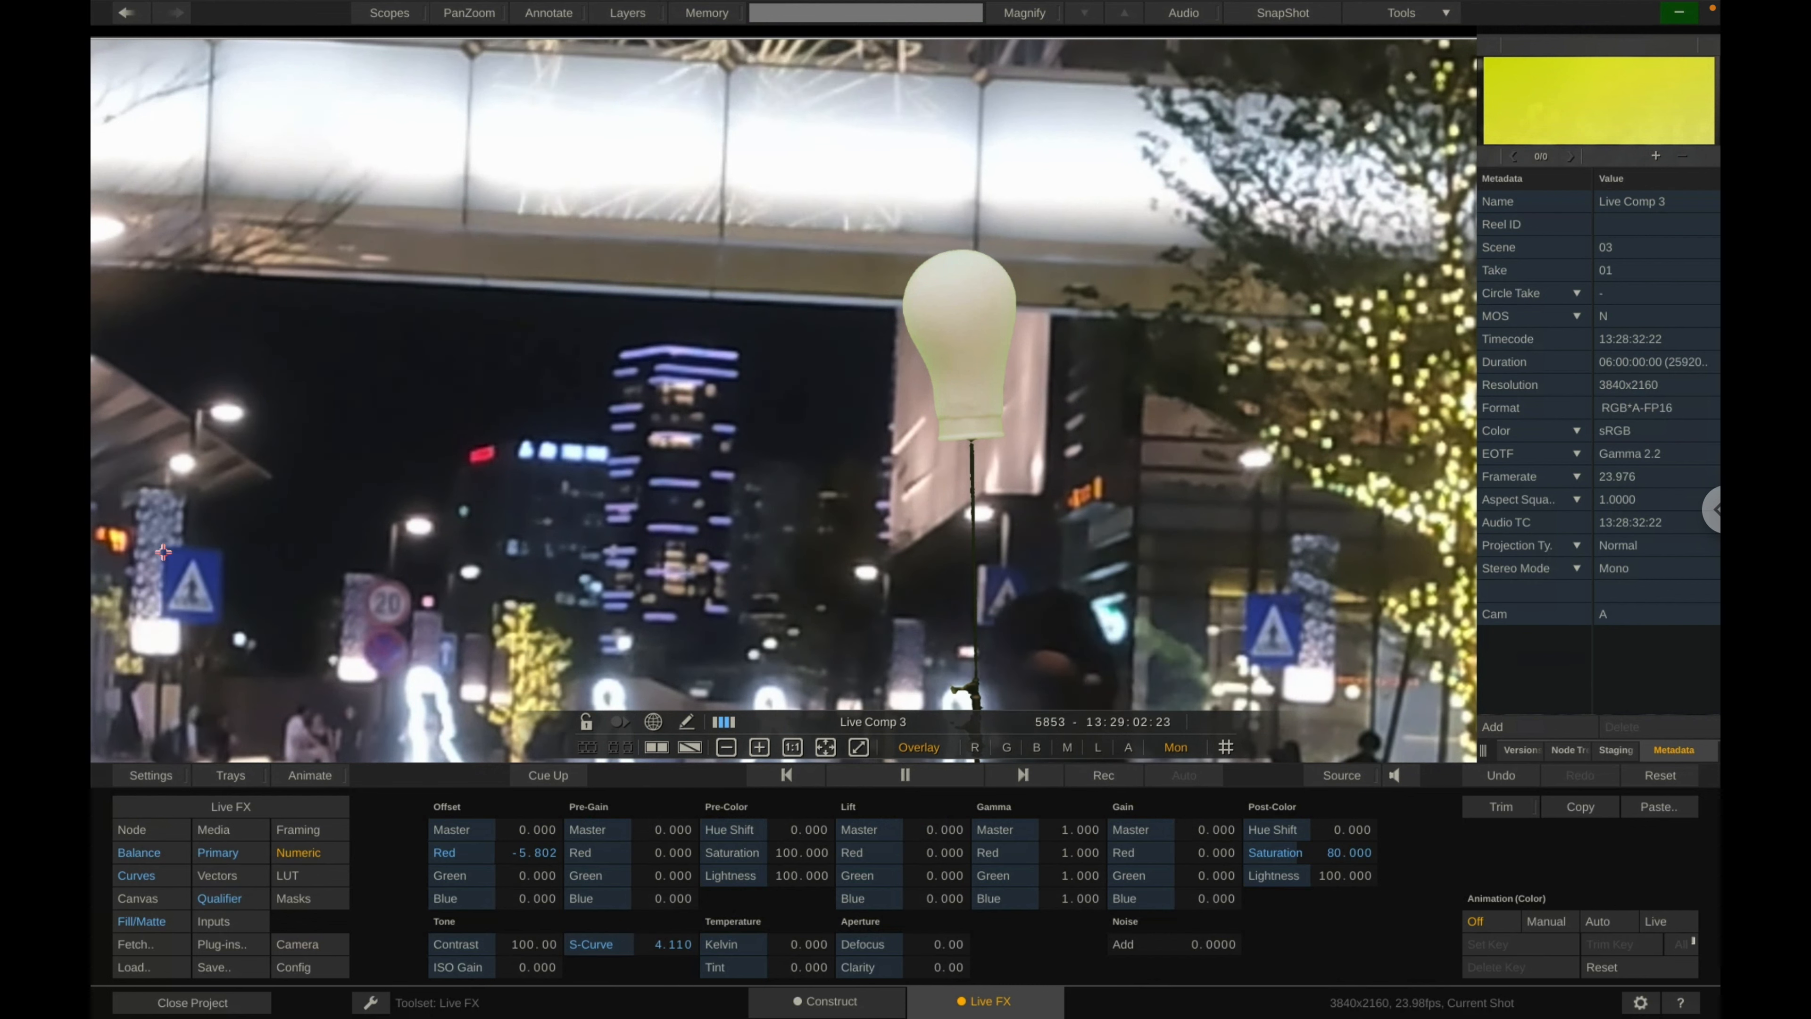
# Try the HSV, Luminance and Vector keyers in the Keyer layer's qualifier.
pyautogui.moveTo(95, 428)
pyautogui.click(187, 100)
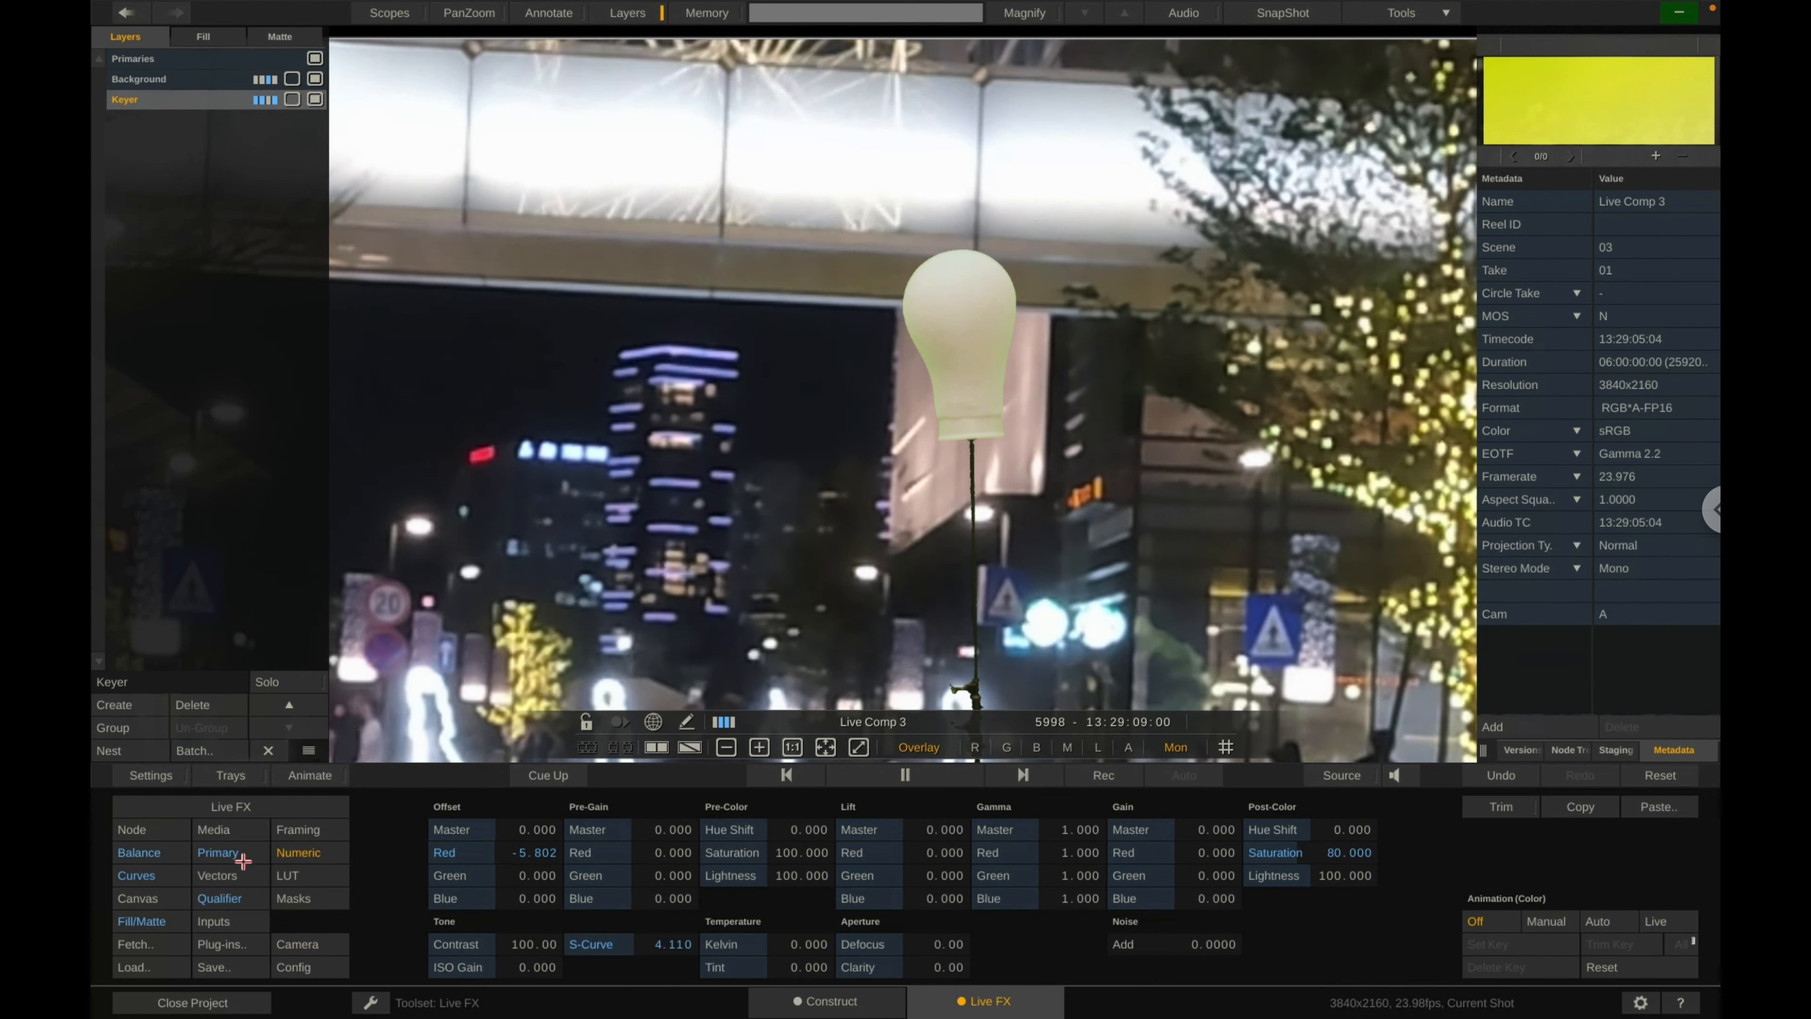
pyautogui.click(221, 897)
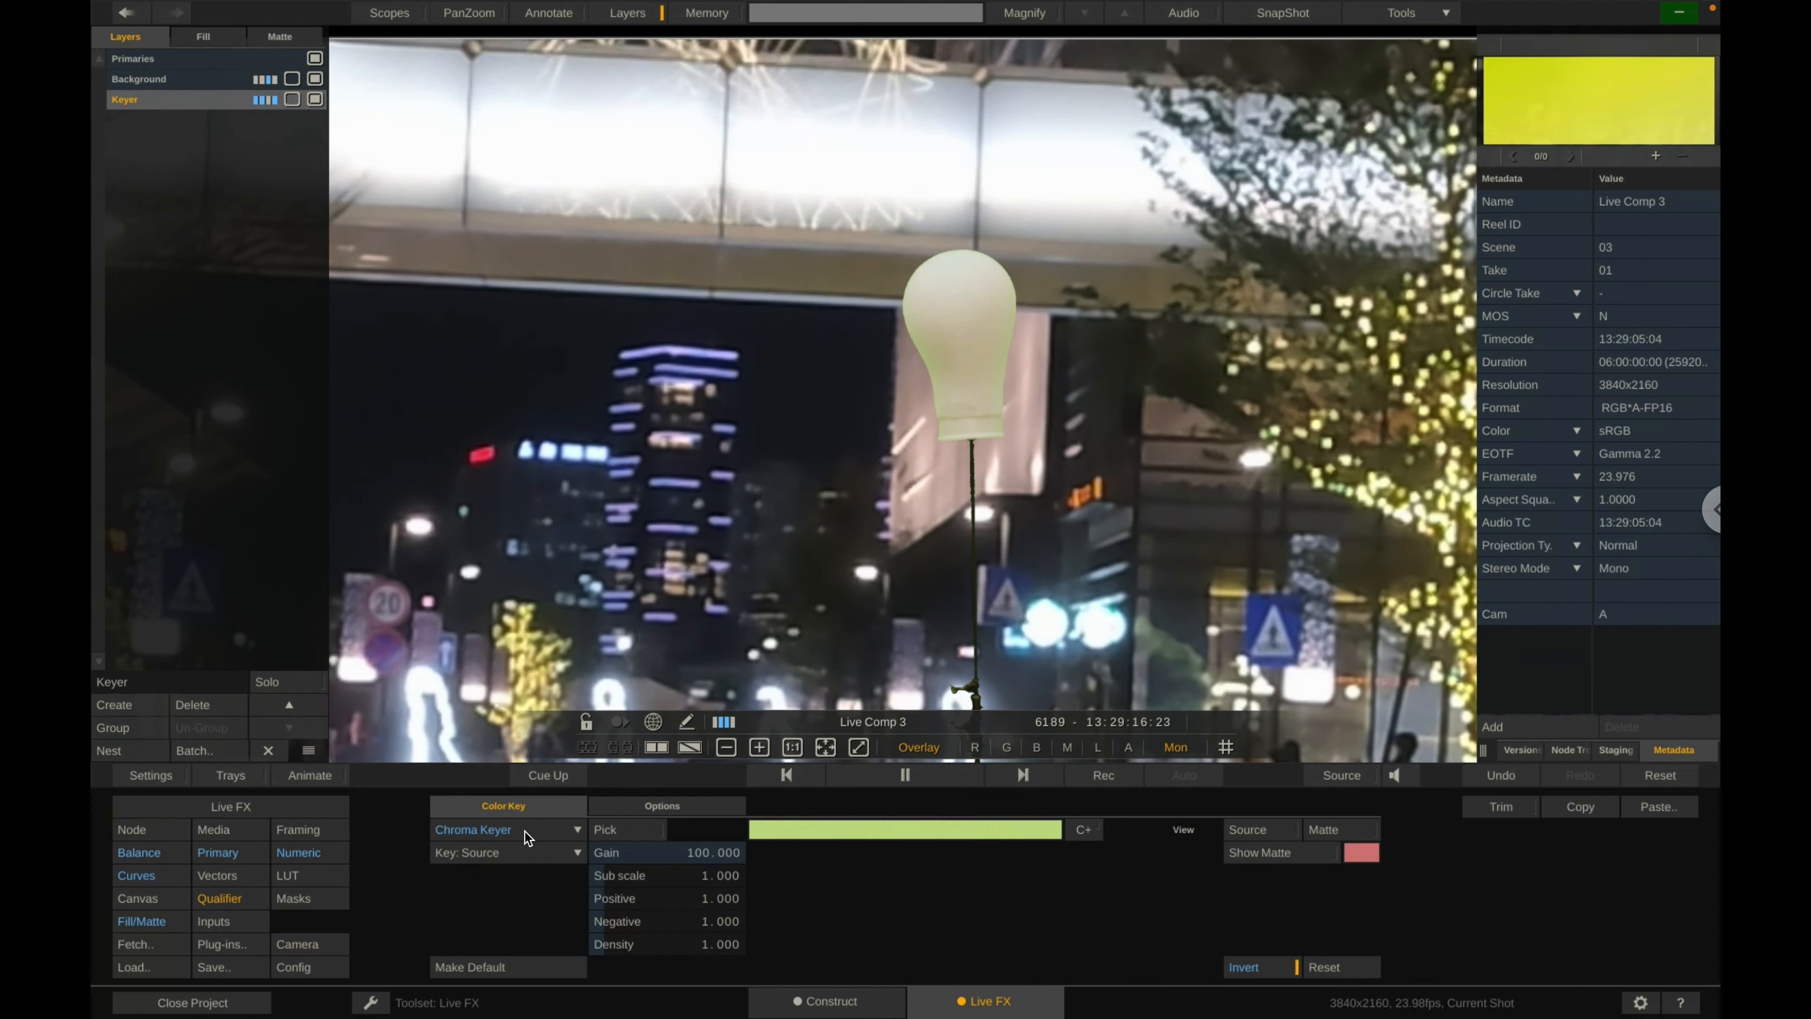
pyautogui.click(498, 829)
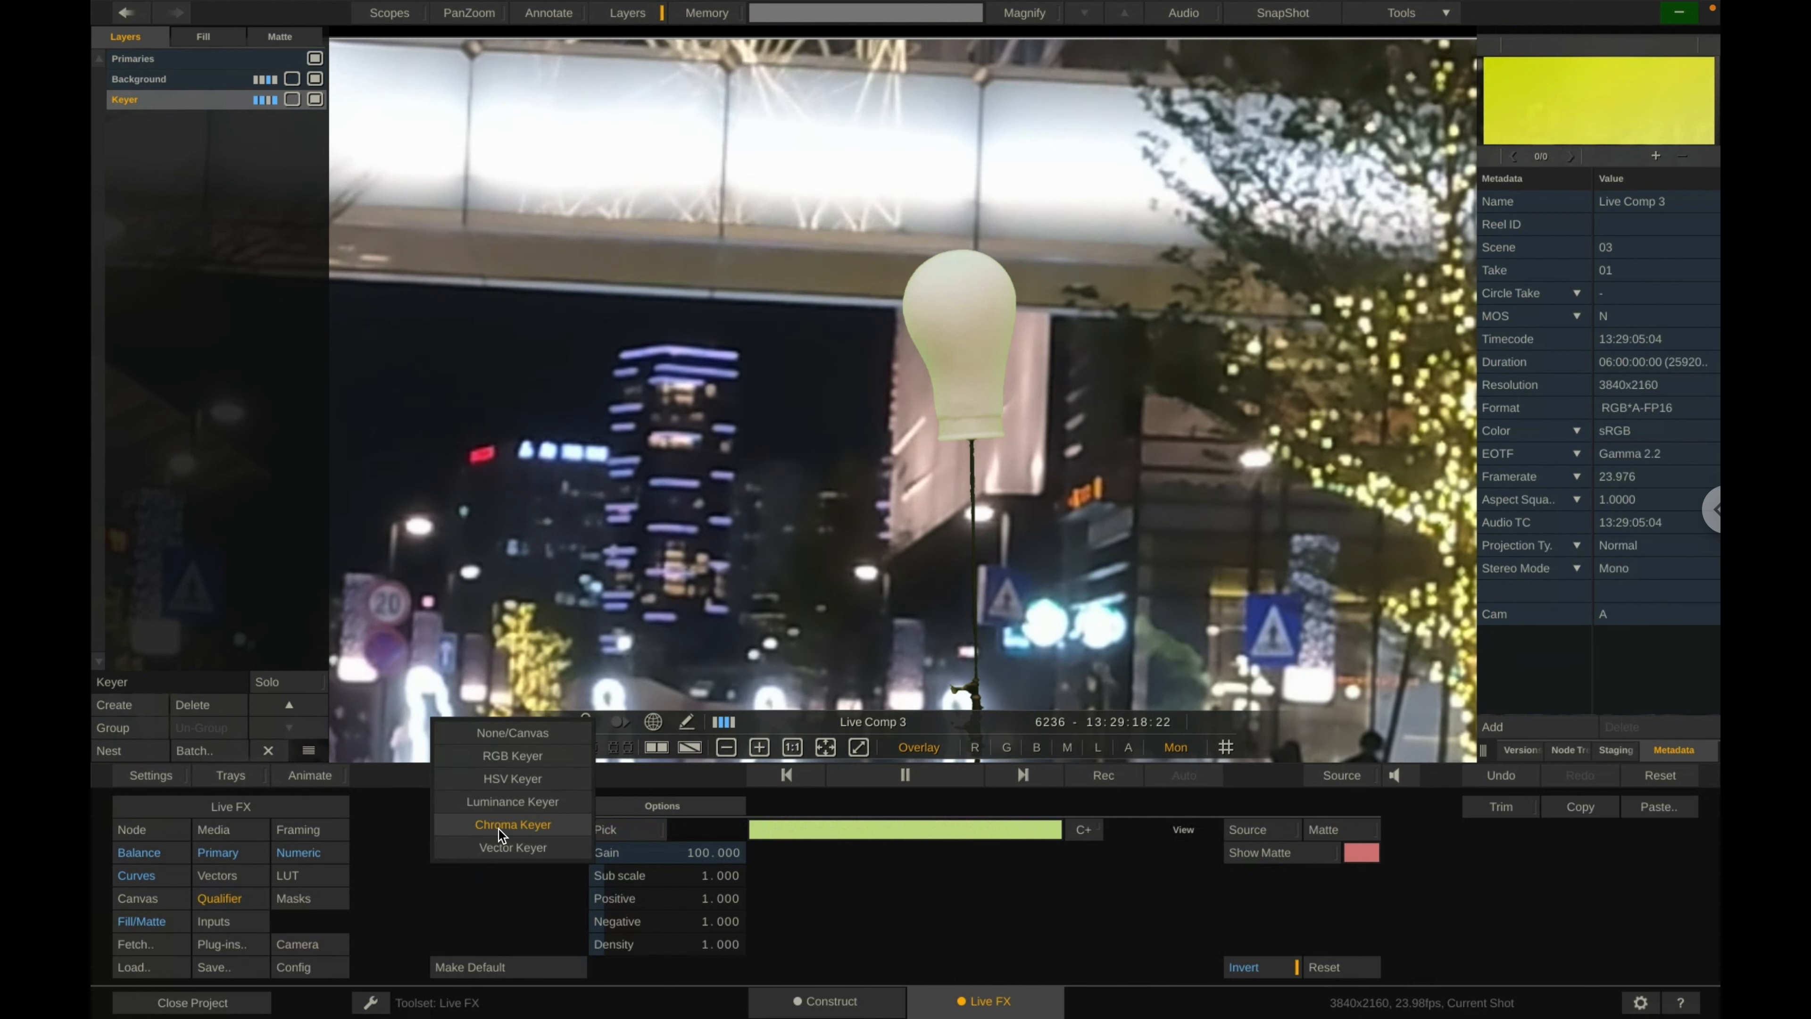
pyautogui.click(530, 785)
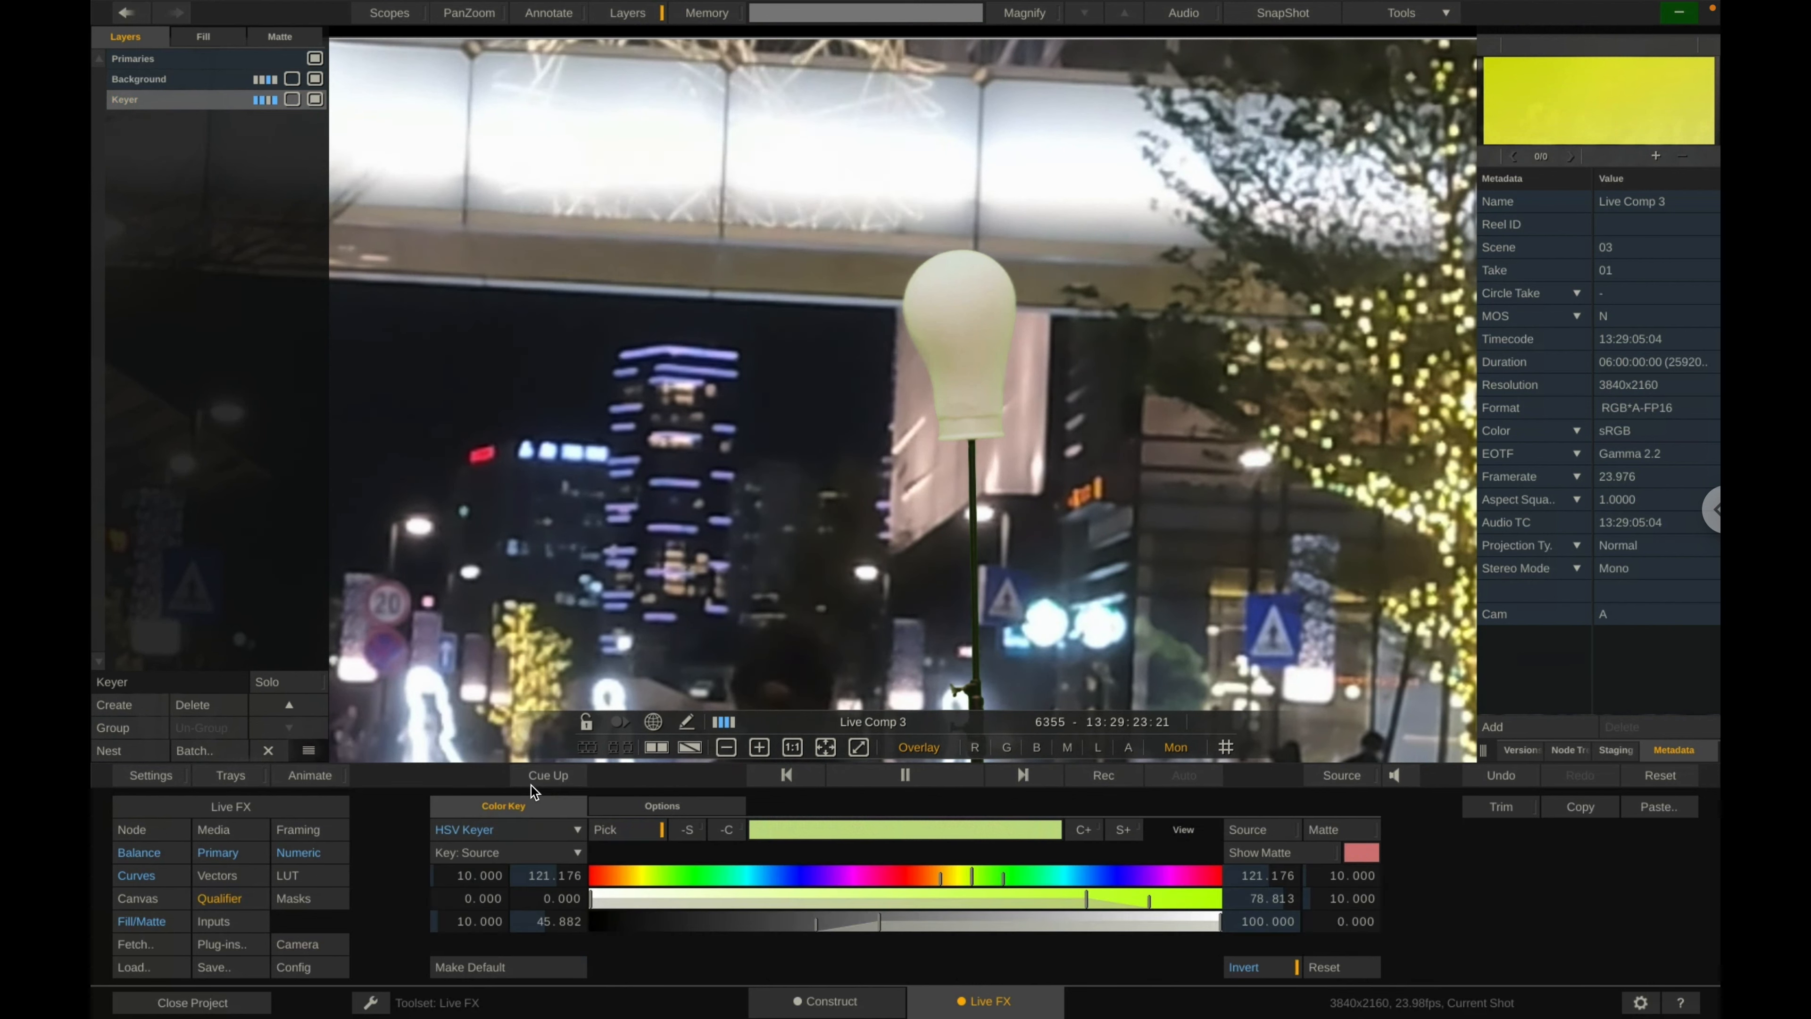
pyautogui.click(507, 829)
pyautogui.click(511, 847)
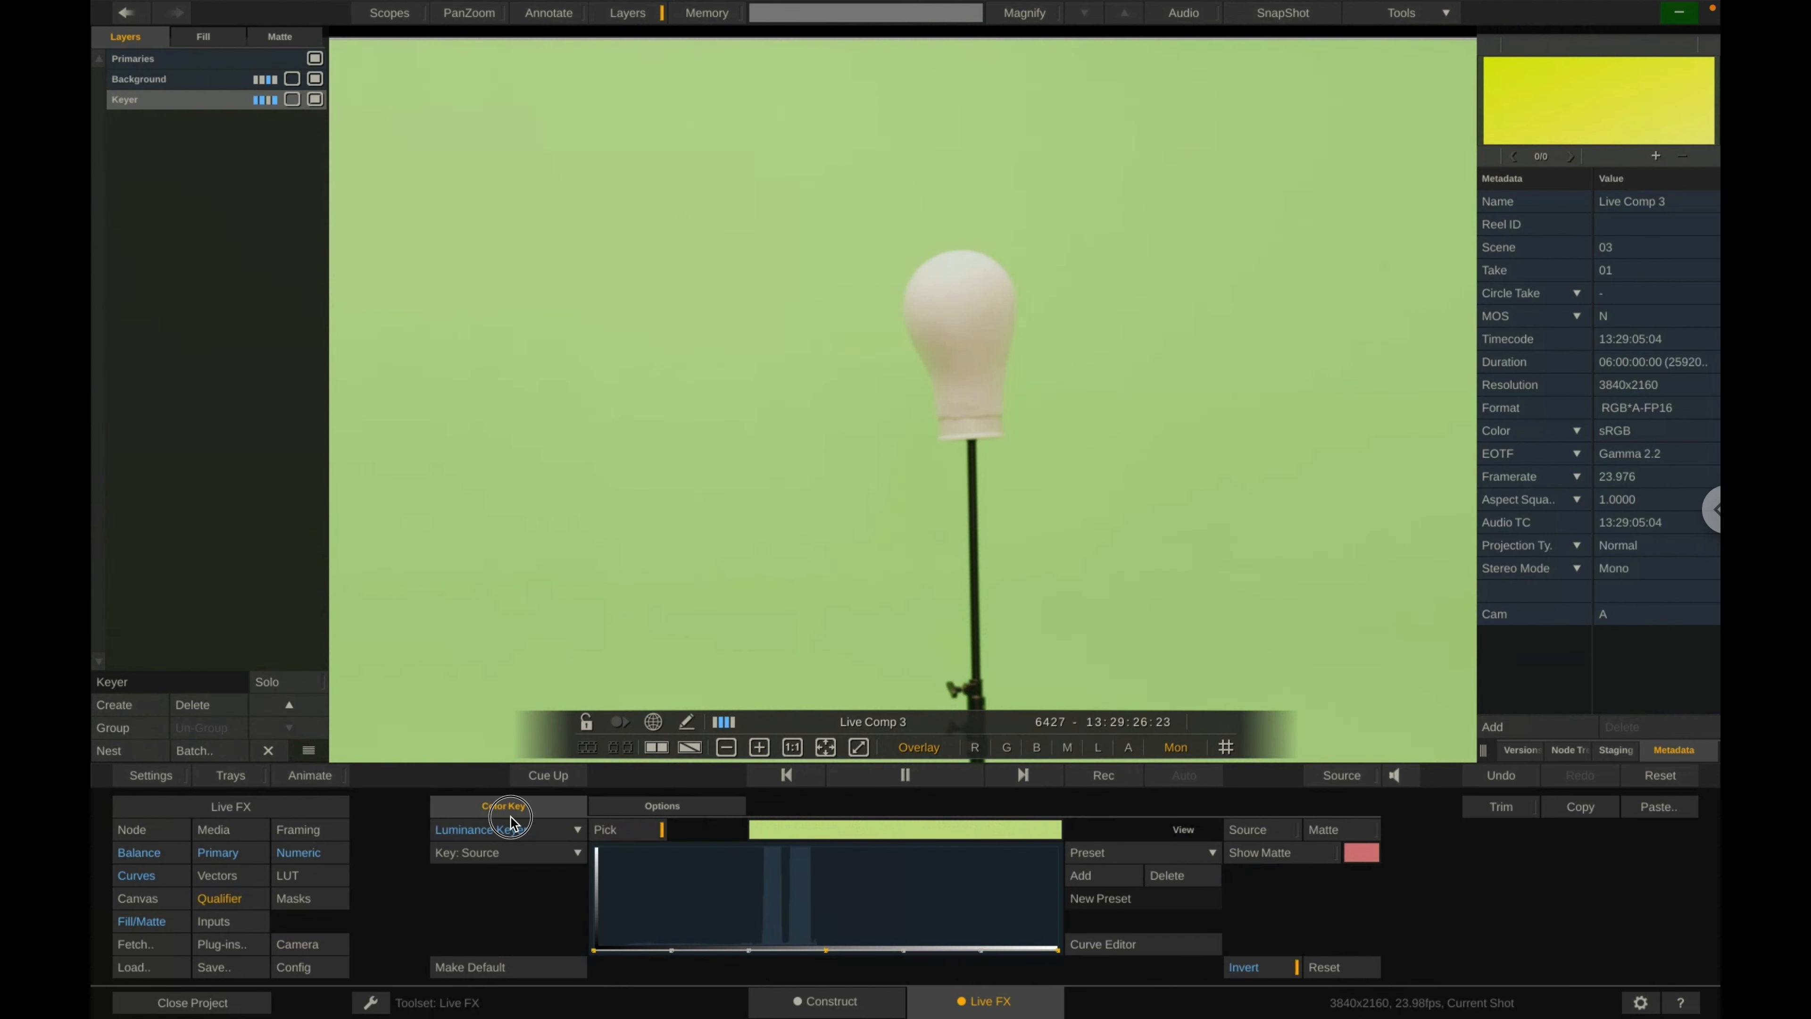
pyautogui.click(510, 824)
pyautogui.click(514, 863)
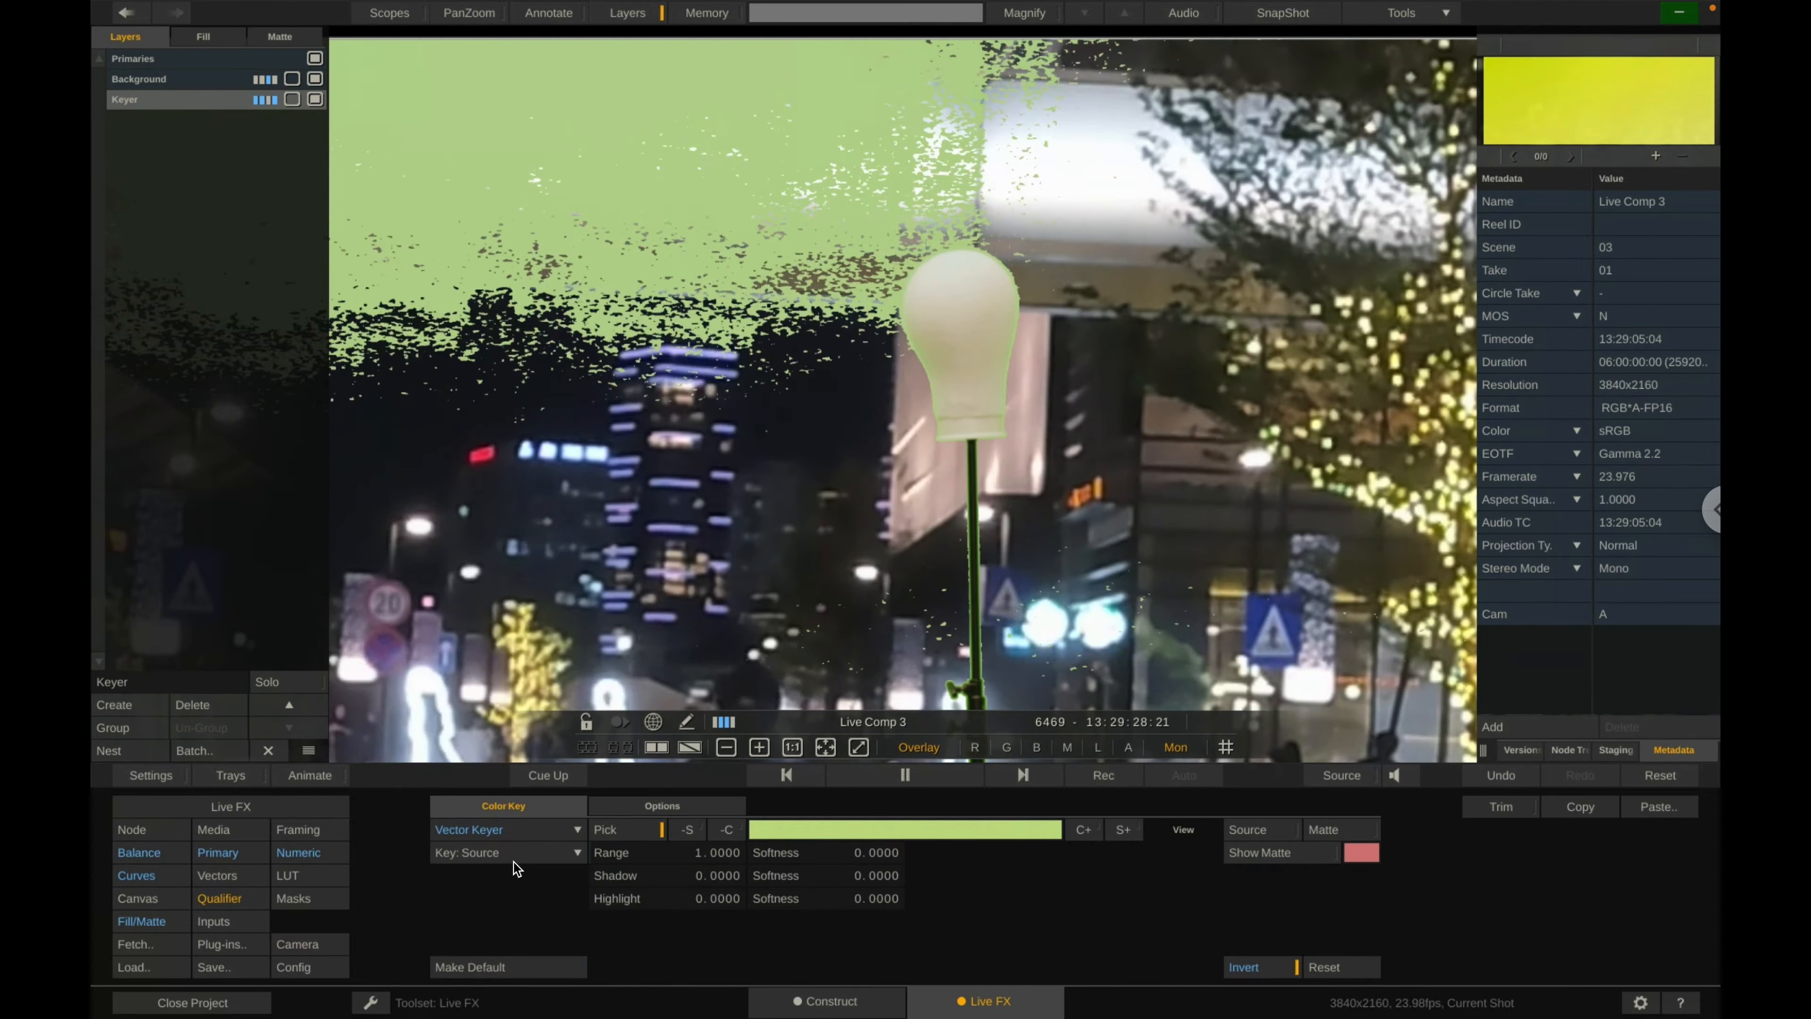
# Sample the green screen for the Vector Keyer and raise its Range to 1.8106.
pyautogui.click(662, 827)
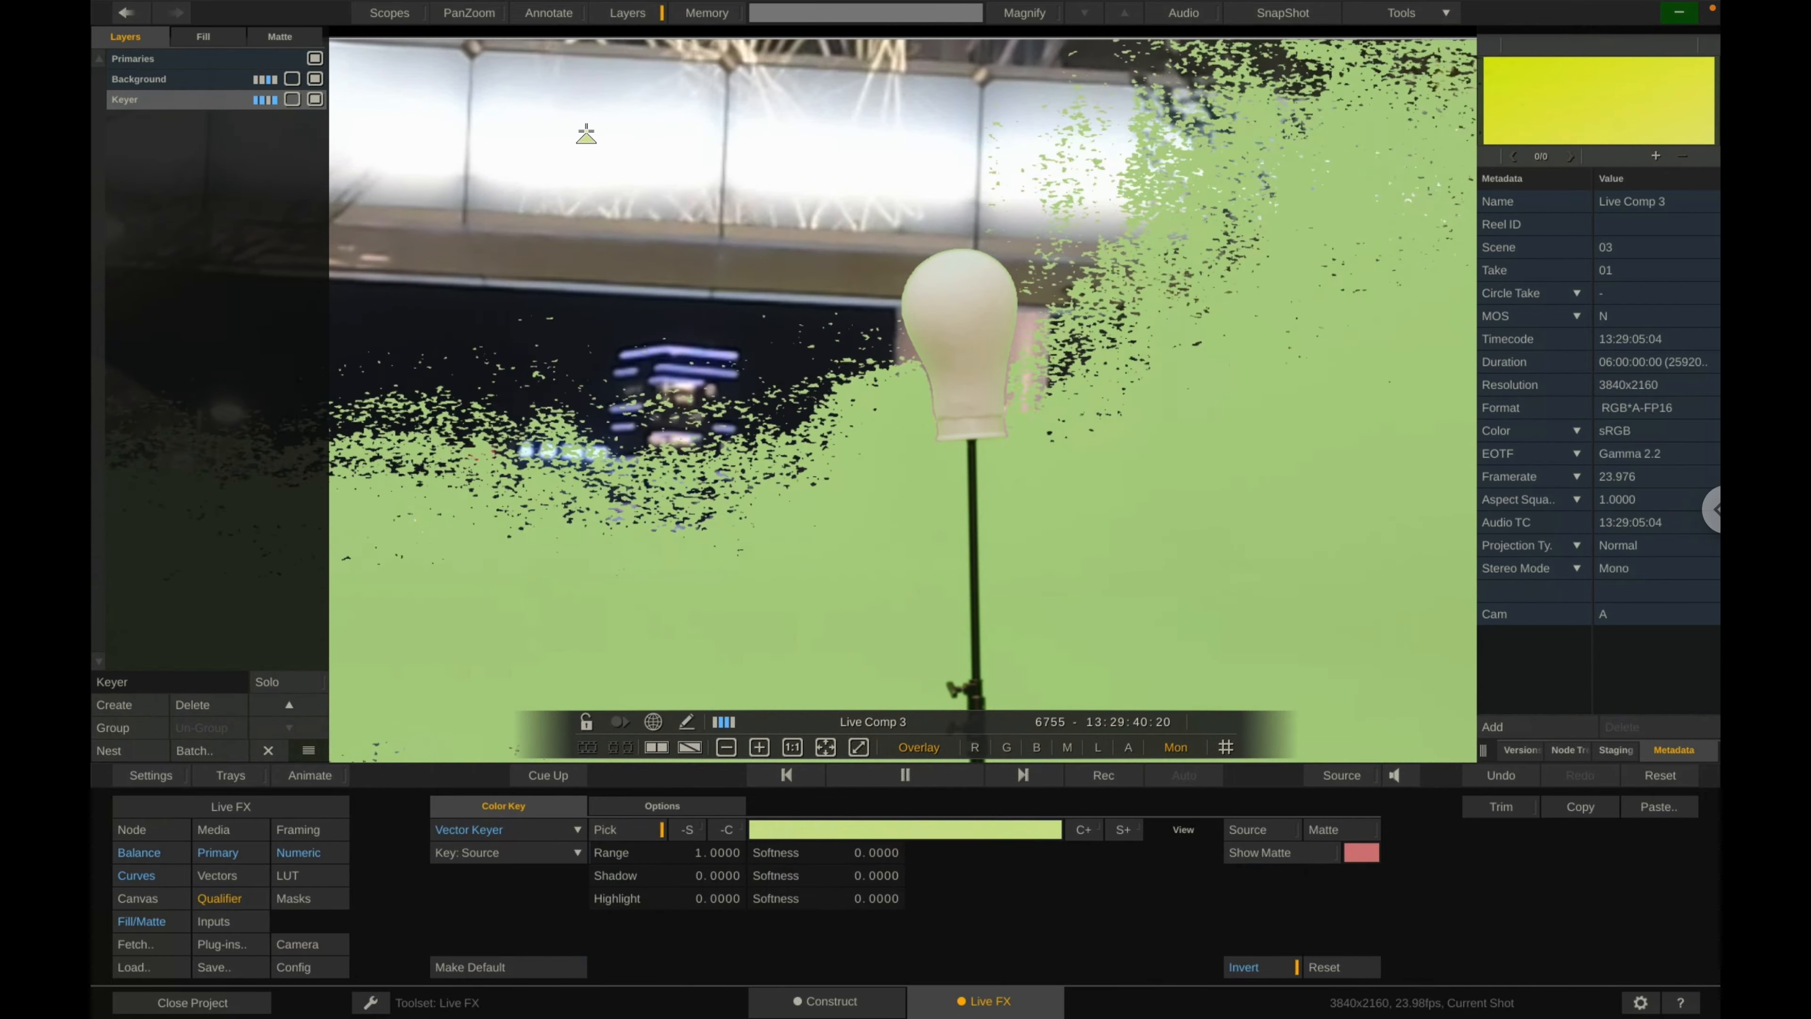
pyautogui.click(545, 137)
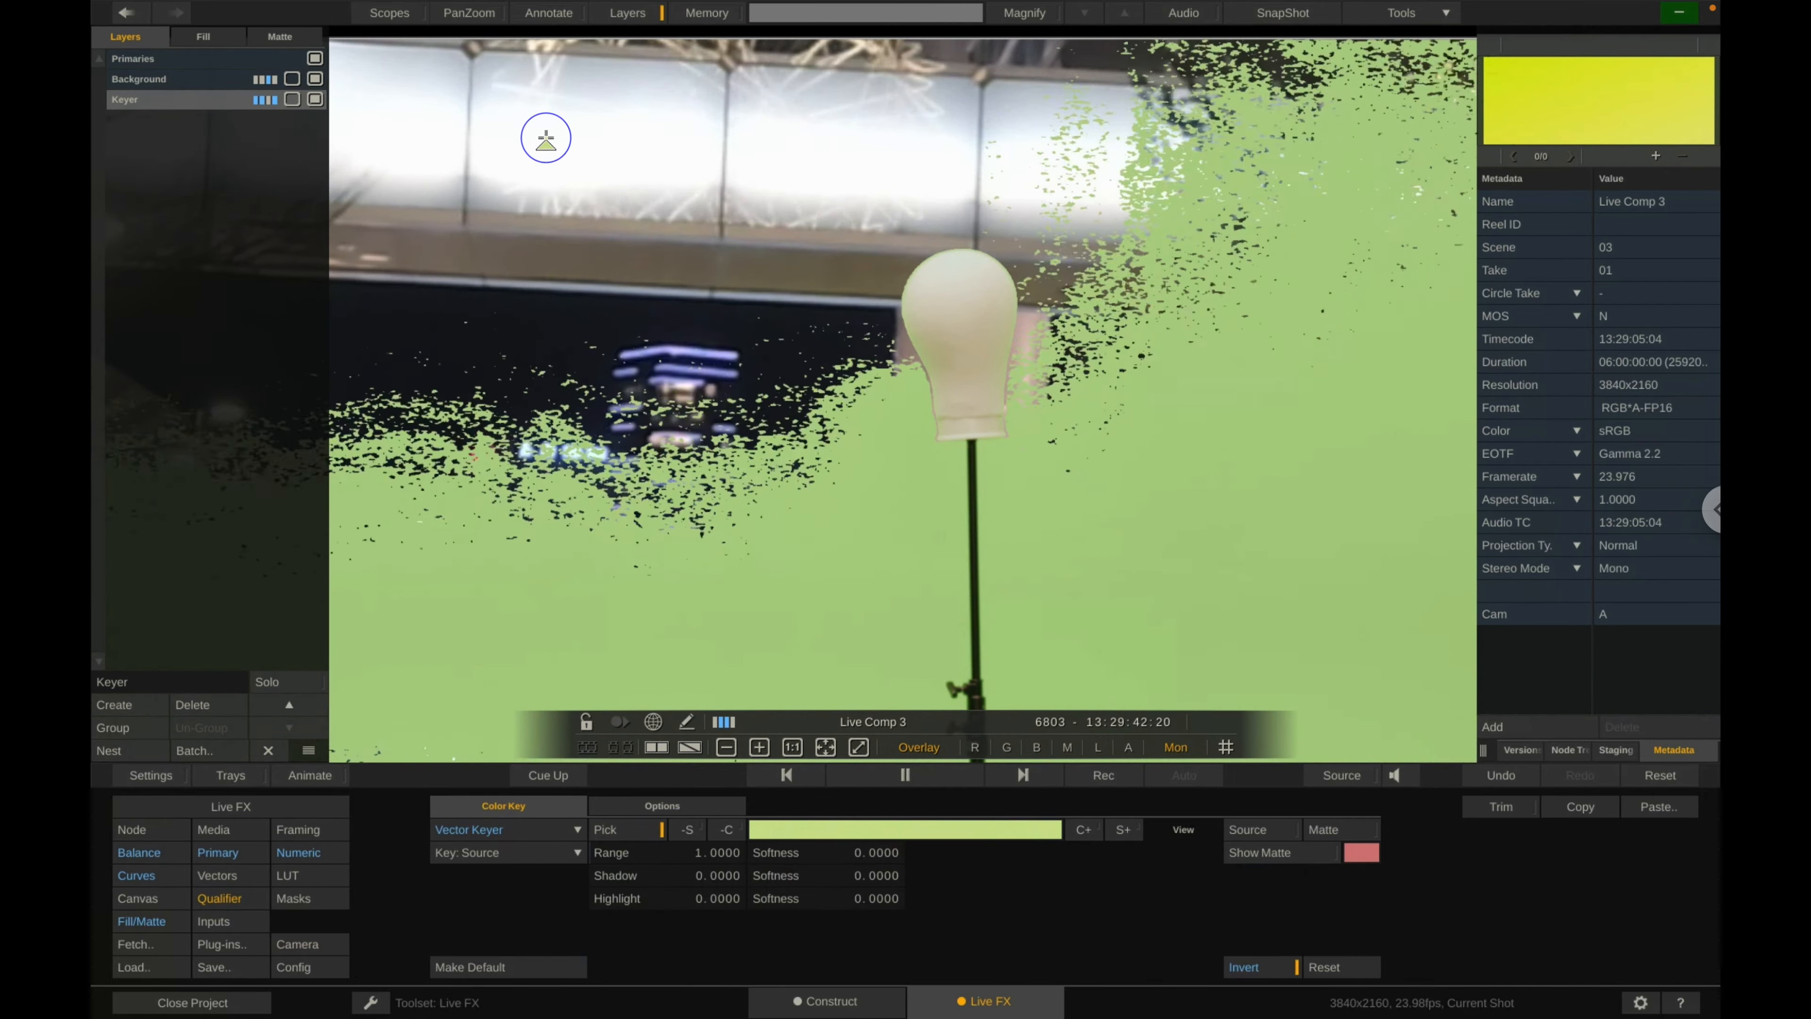
pyautogui.moveTo(545, 136); pyautogui.dragTo(551, 146)
pyautogui.moveTo(665, 853); pyautogui.dragTo(720, 853)
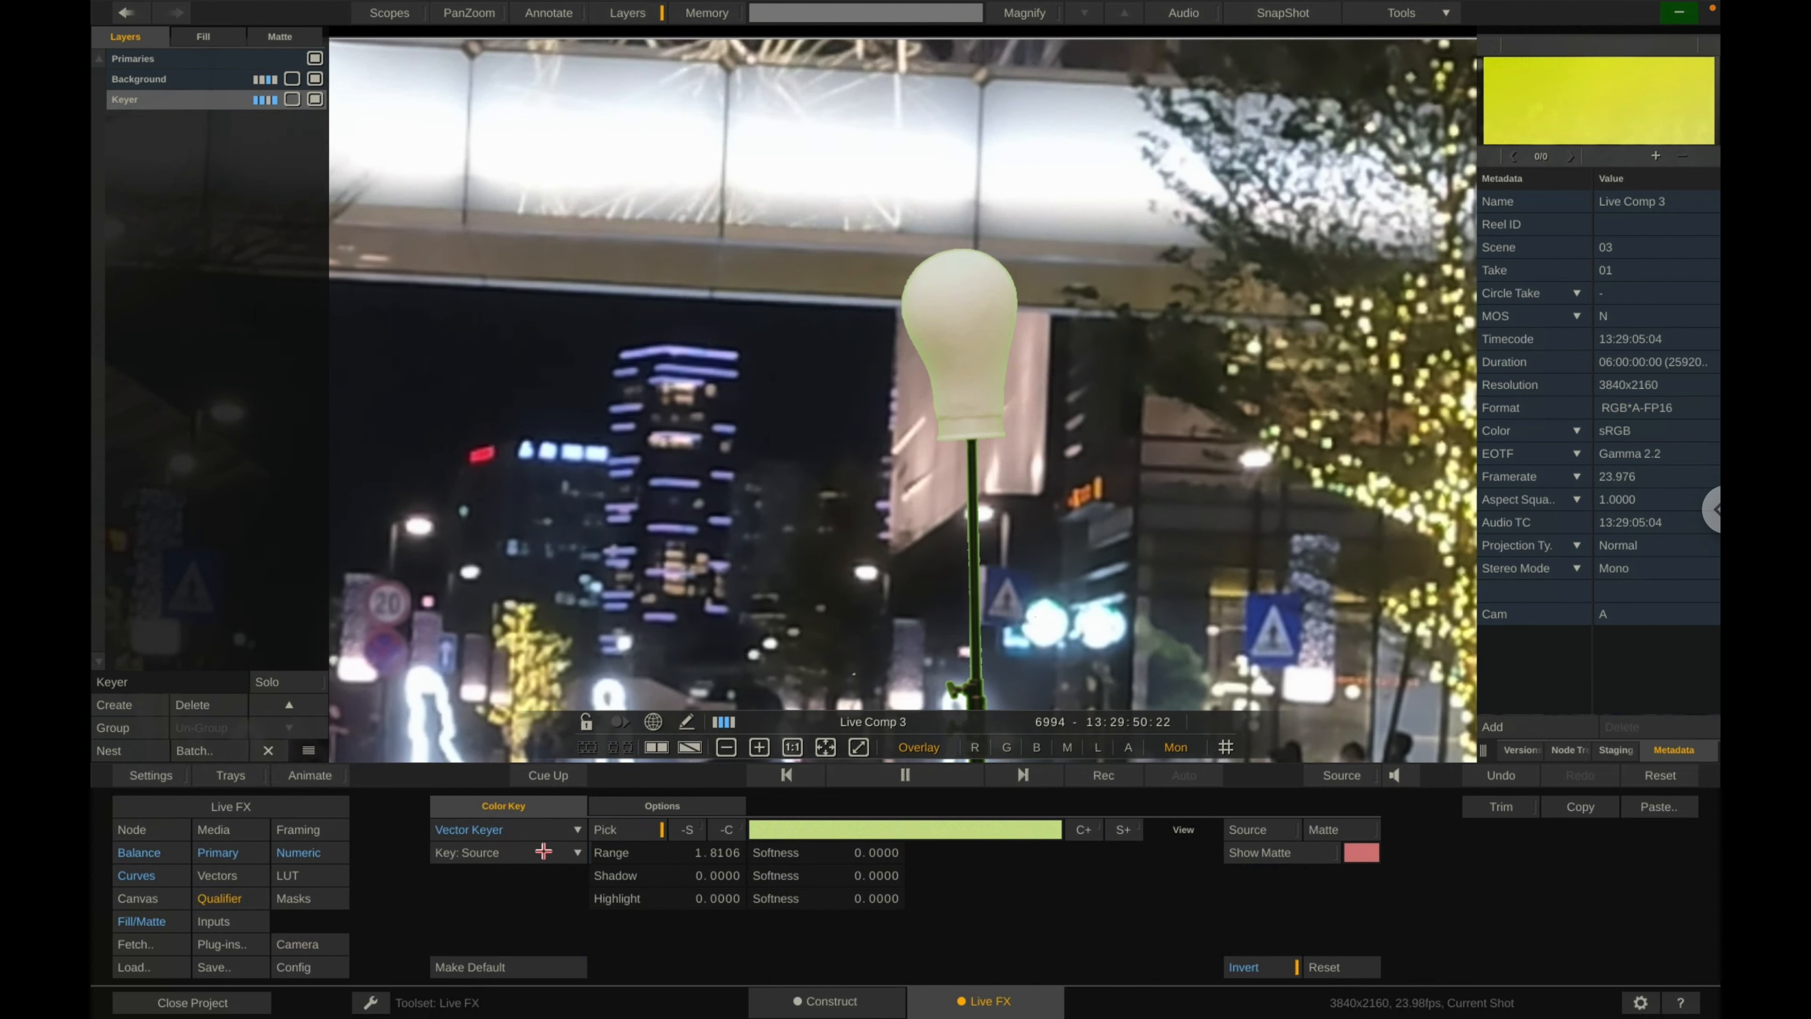
# Switch the Keyer layer back to the HSV Keyer and resample the green screen over a large area beside the mannequin head.
pyautogui.click(538, 829)
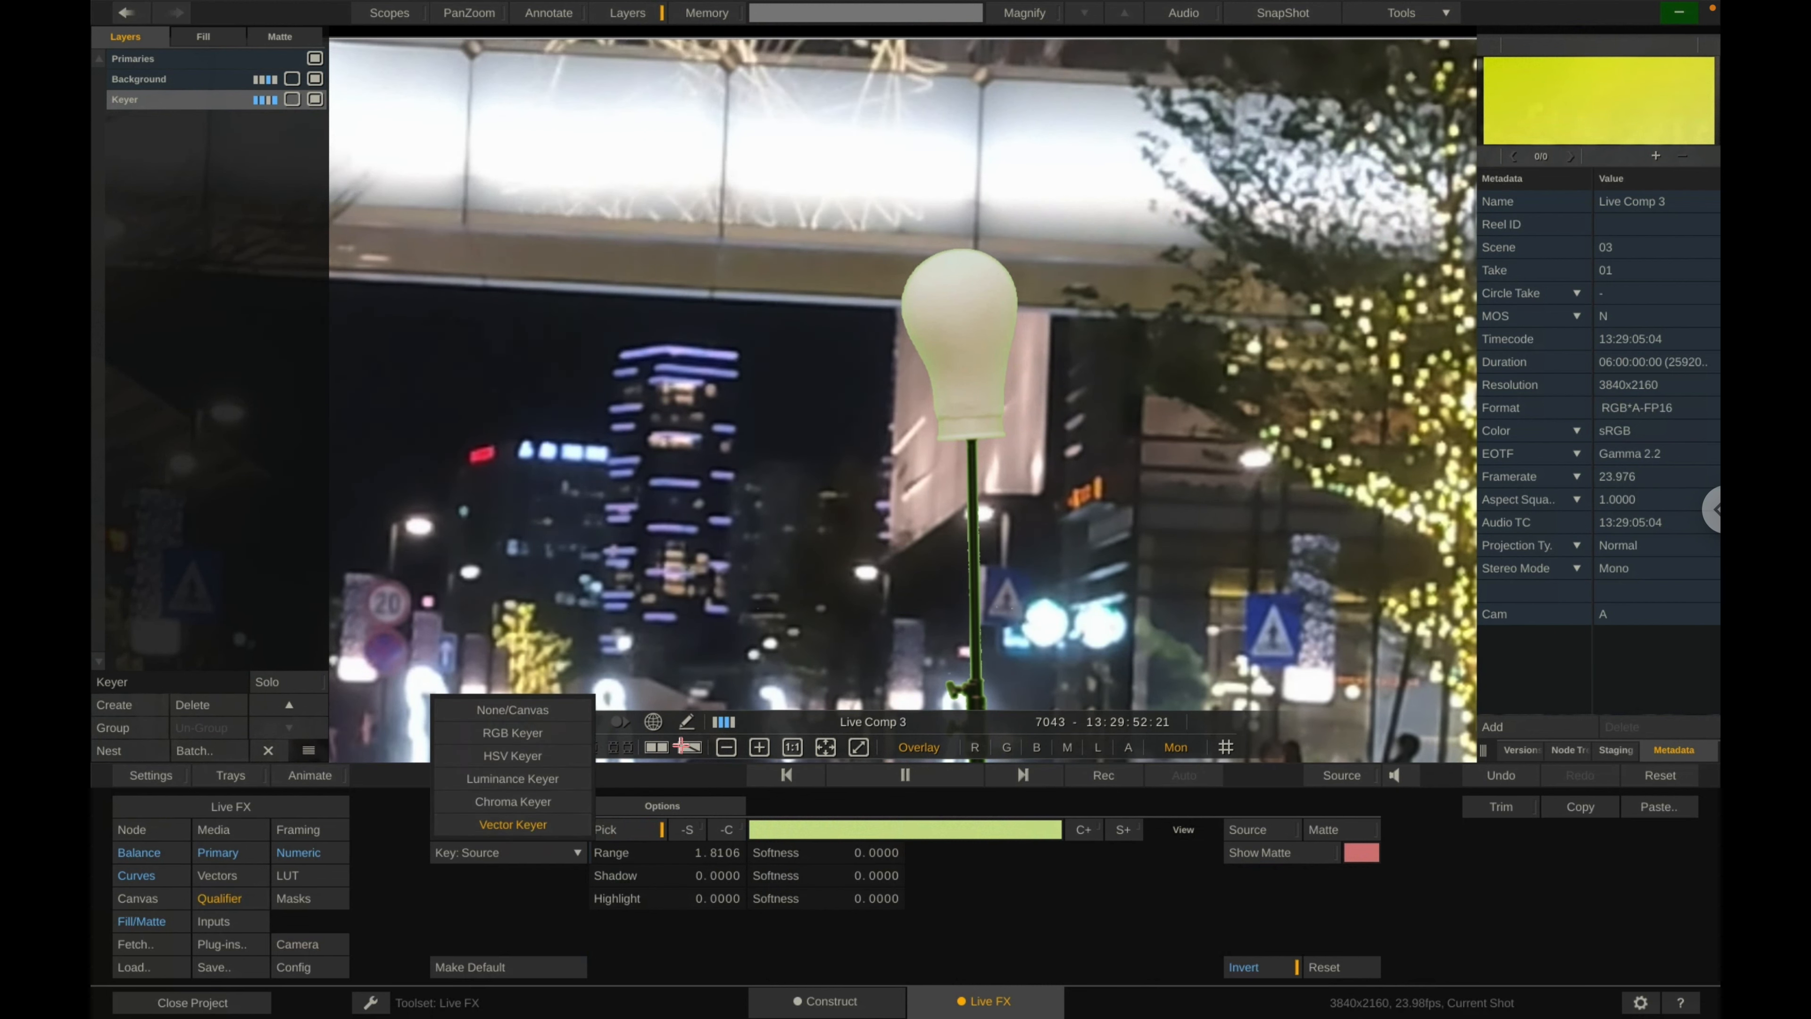
pyautogui.click(504, 754)
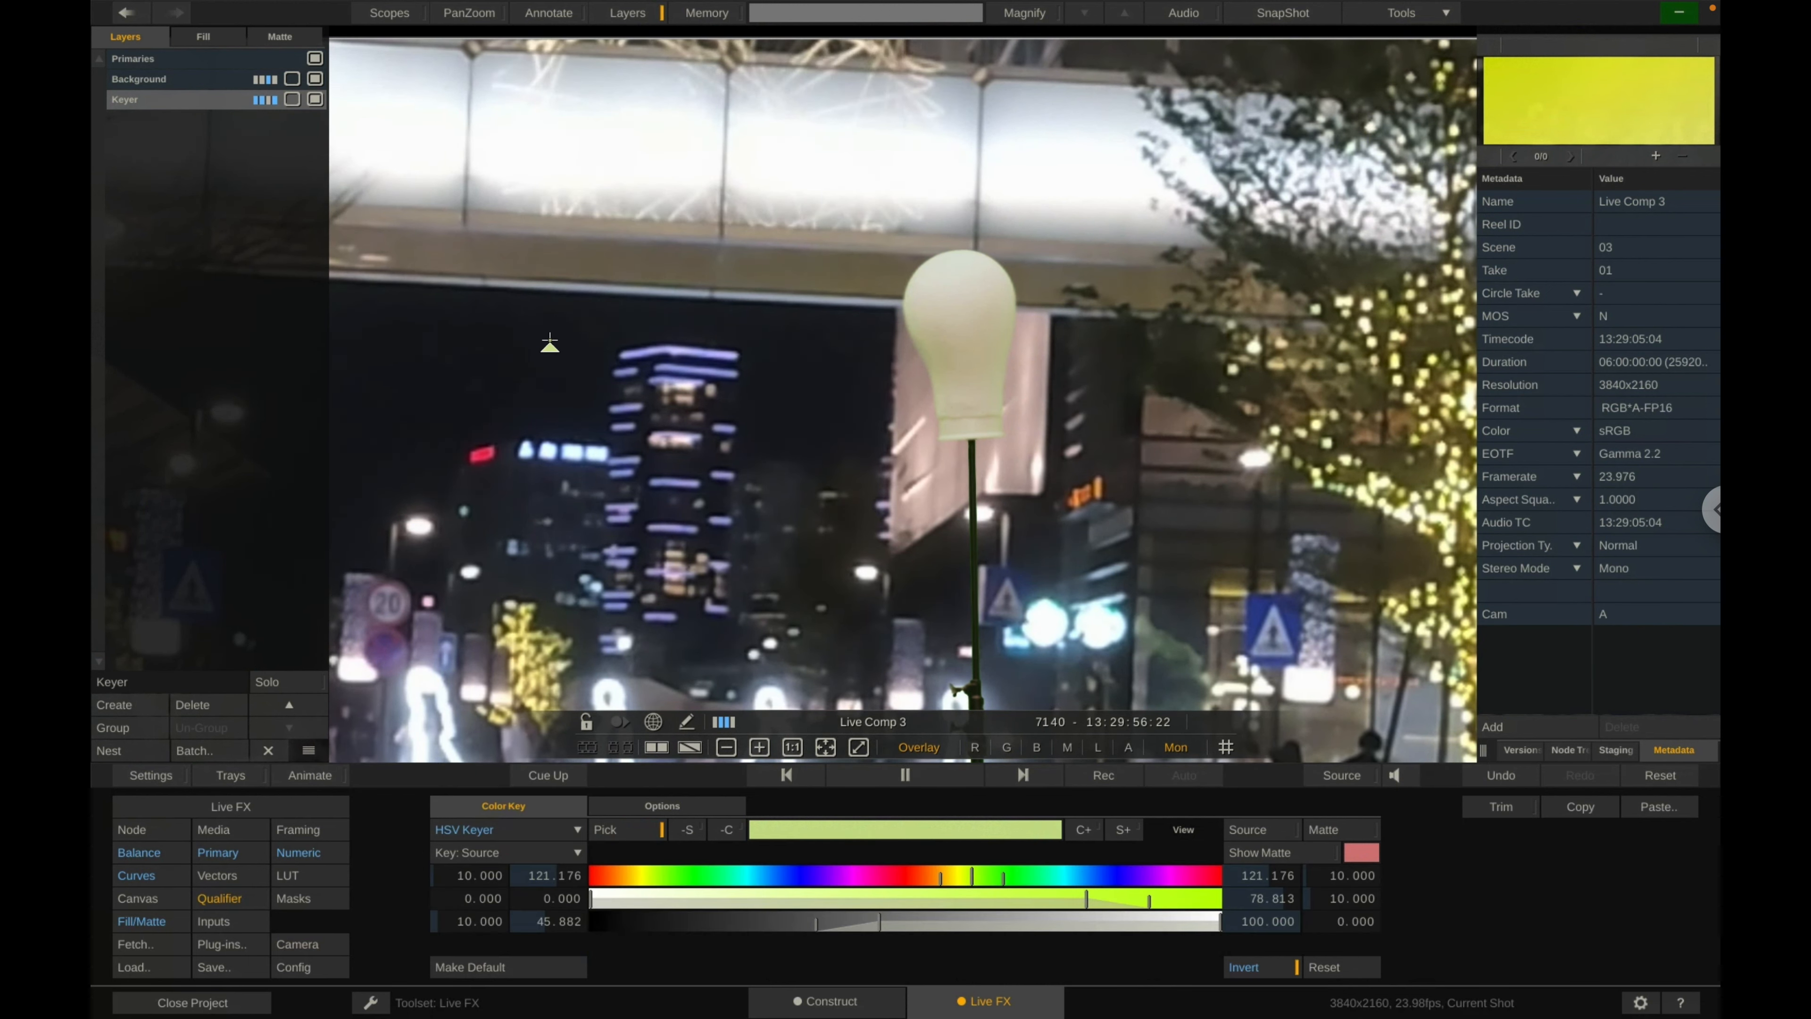
pyautogui.click(485, 209)
pyautogui.moveTo(485, 208); pyautogui.dragTo(805, 503)
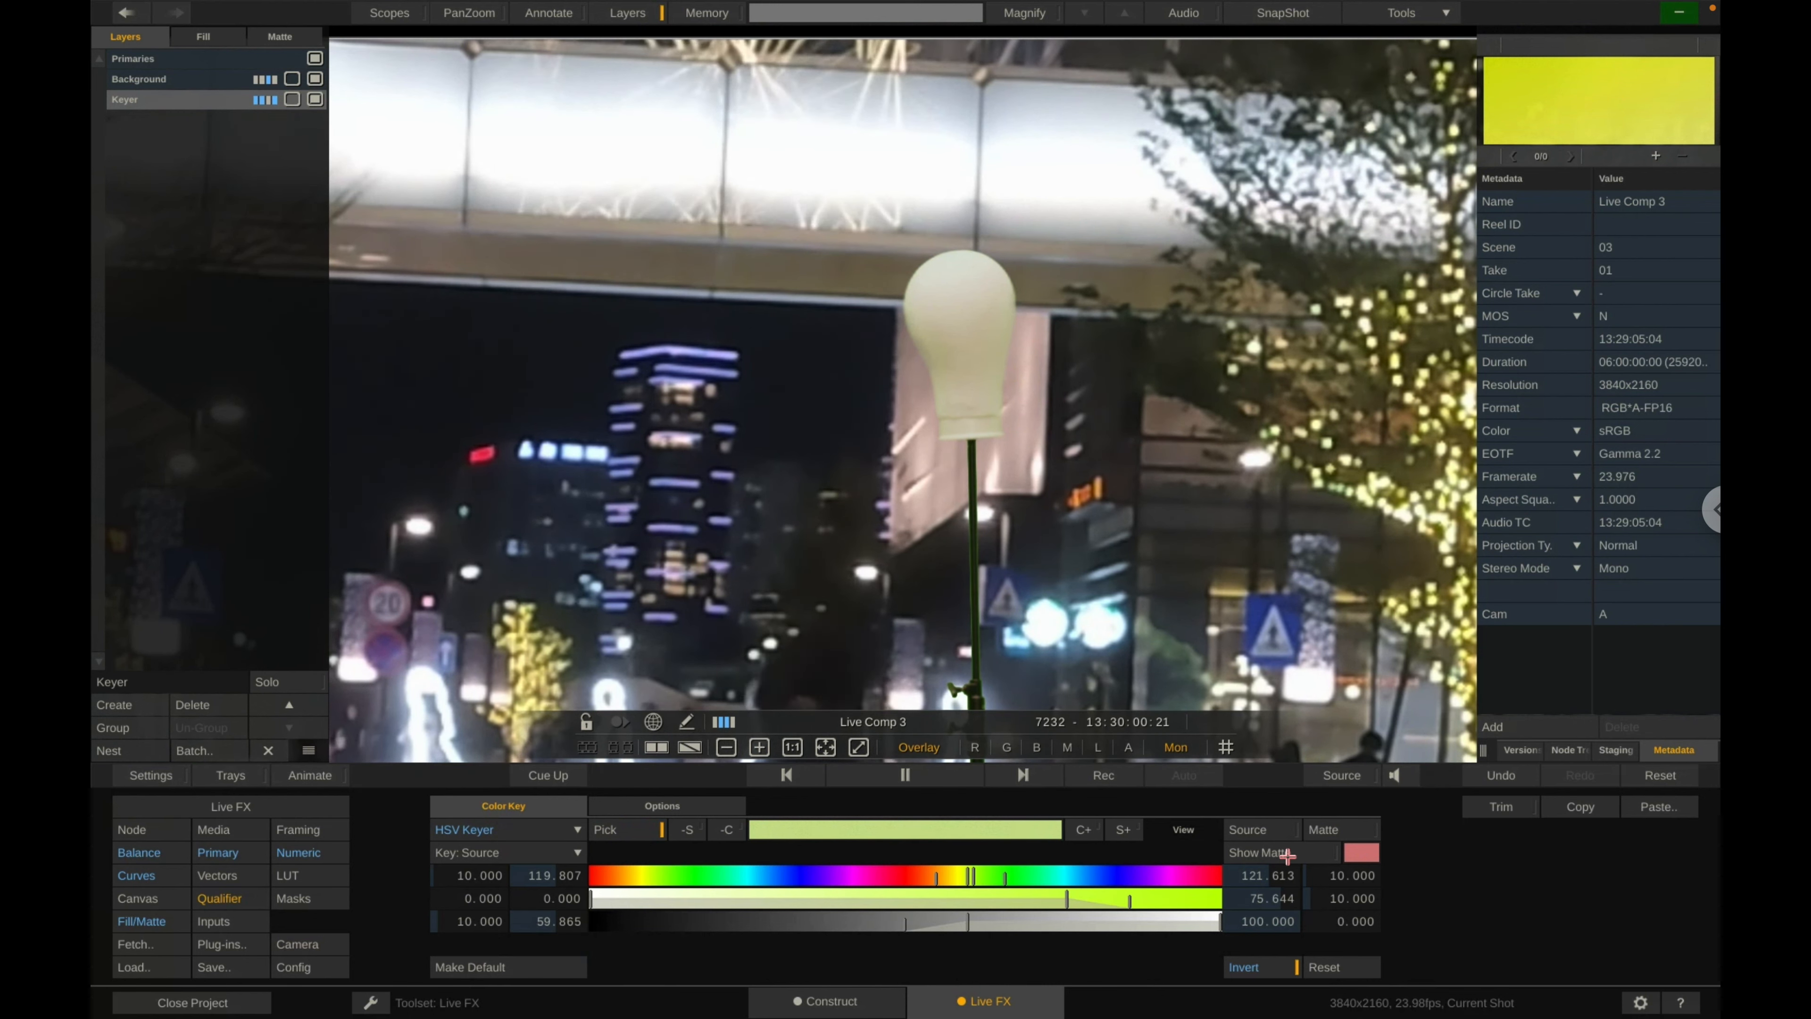
# Compare the black-and-white matte and the unkeyed source image with the keyed composite.
pyautogui.click(1307, 851)
pyautogui.click(1322, 832)
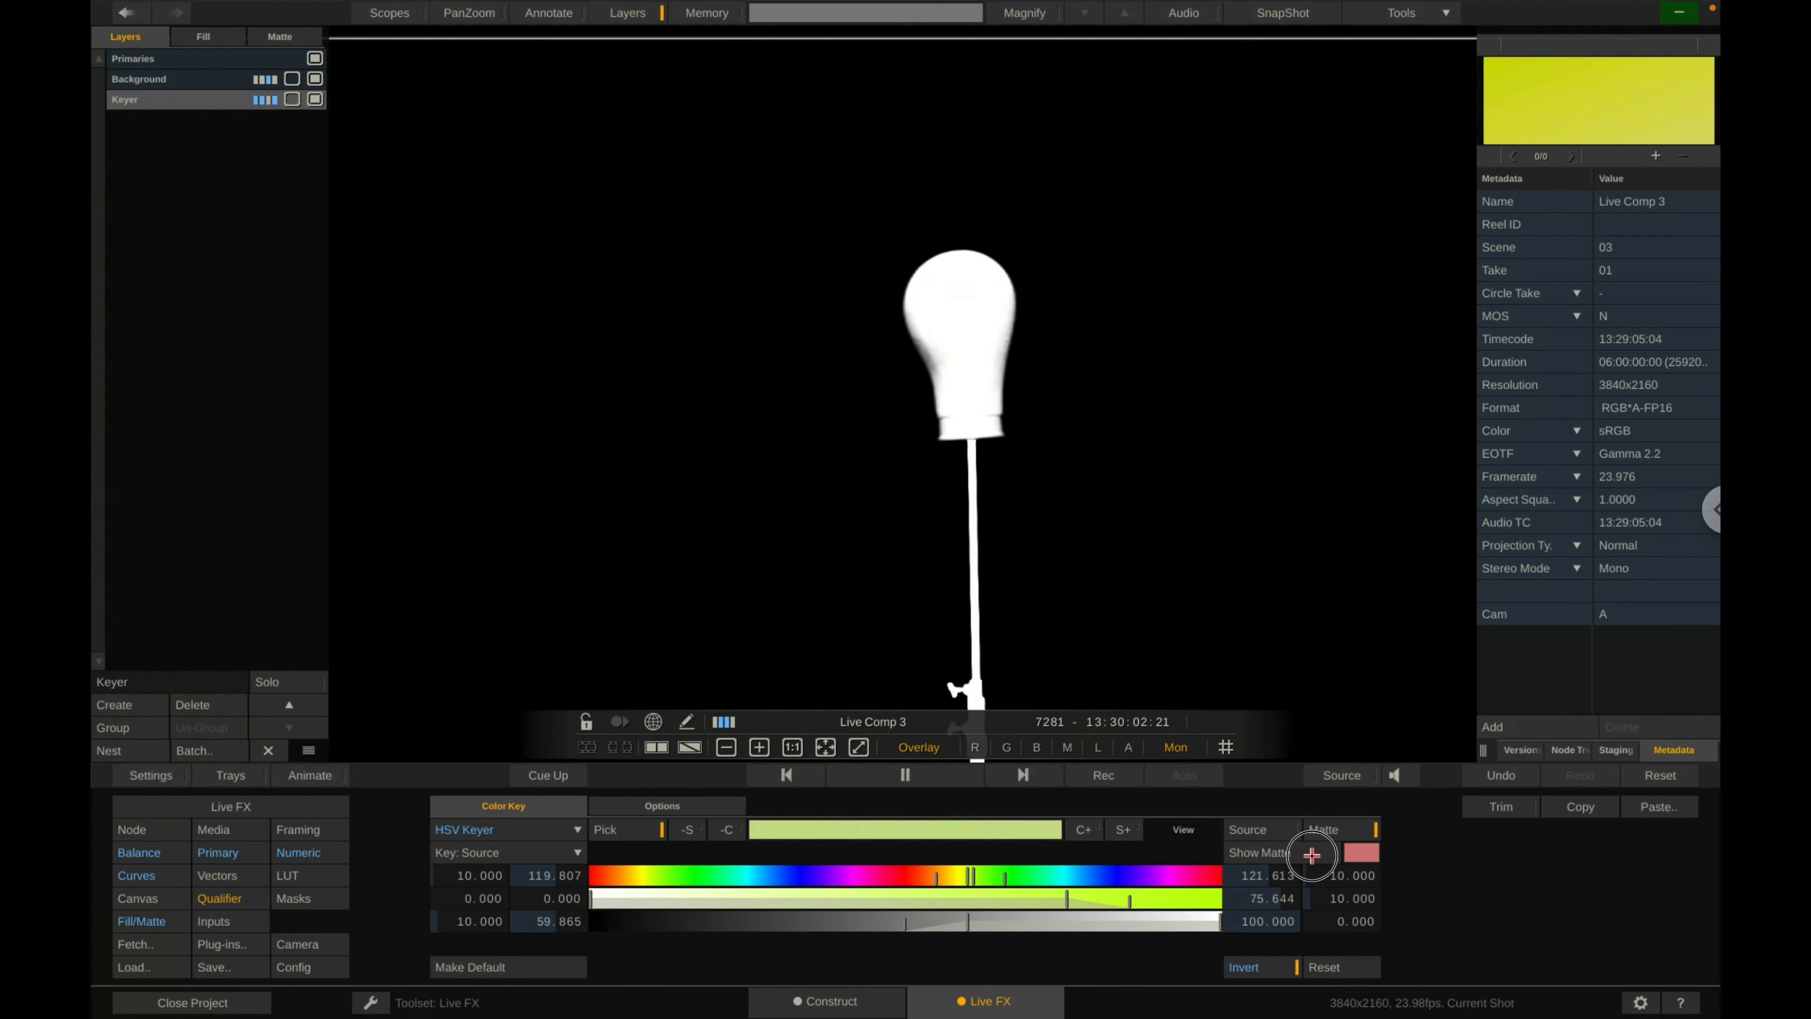
pyautogui.click(1311, 855)
pyautogui.click(1322, 831)
pyautogui.click(1274, 828)
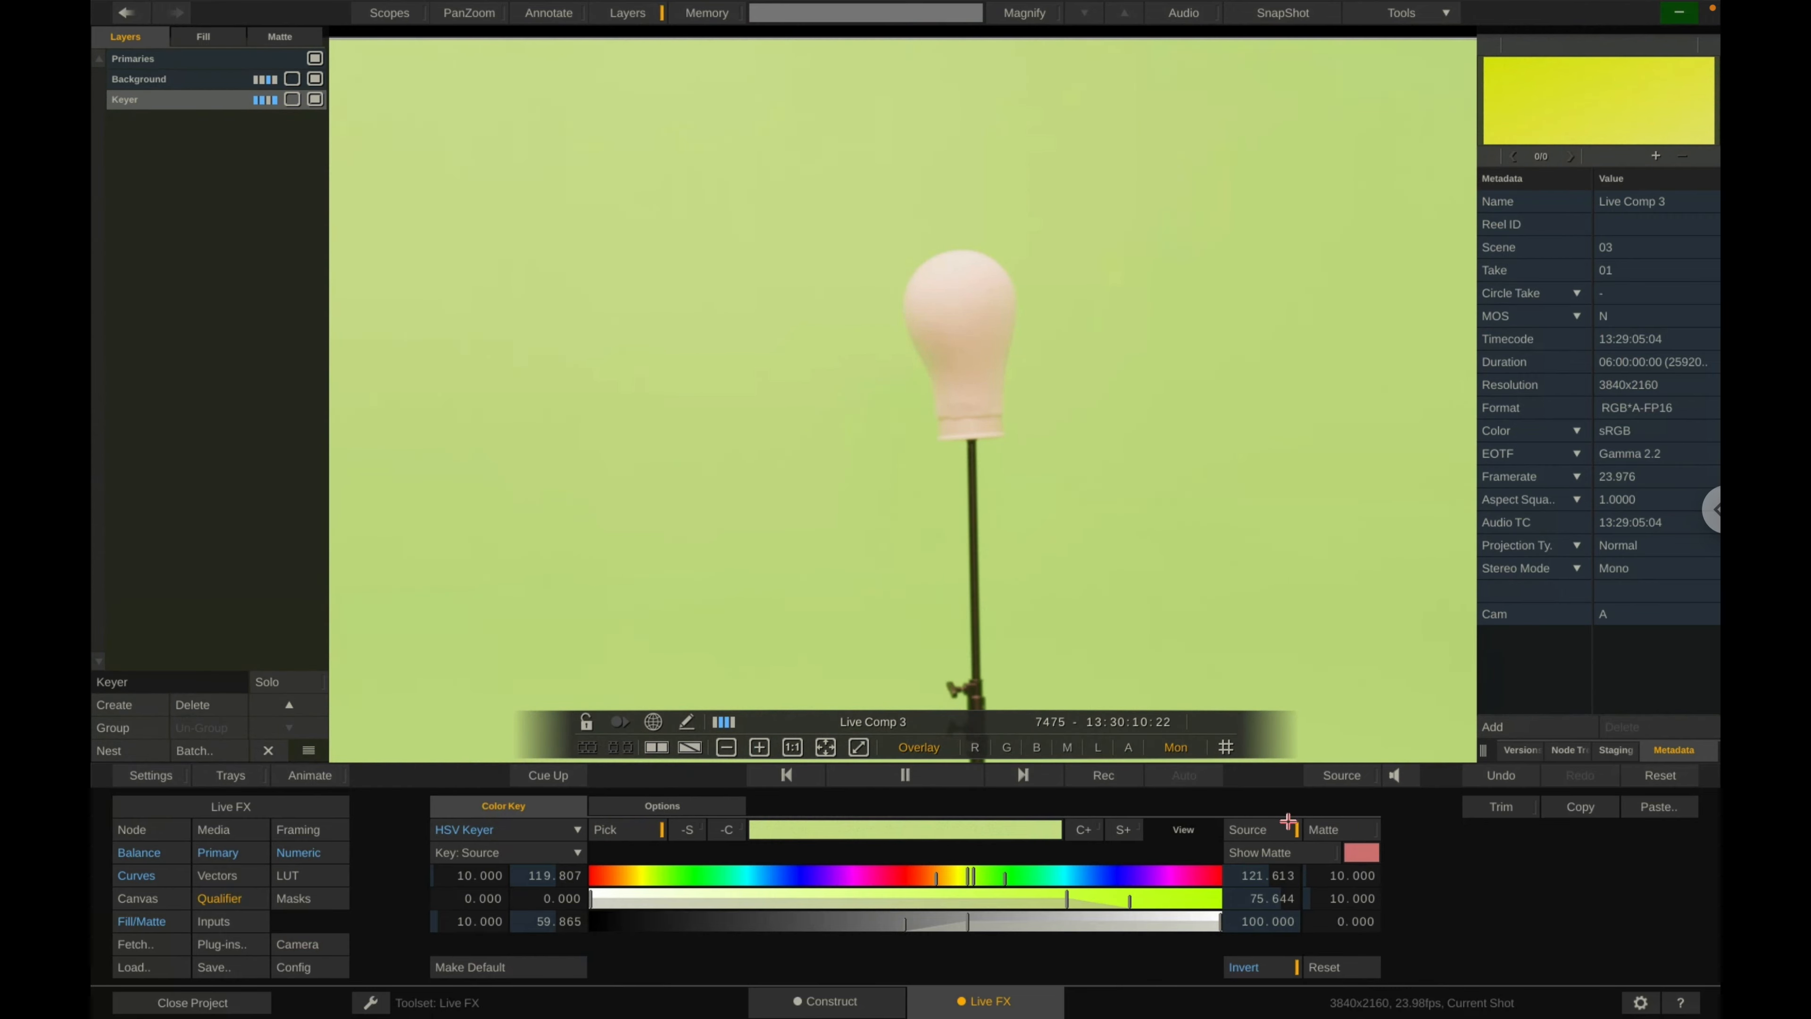
pyautogui.click(1282, 832)
pyautogui.click(1282, 833)
pyautogui.click(1282, 832)
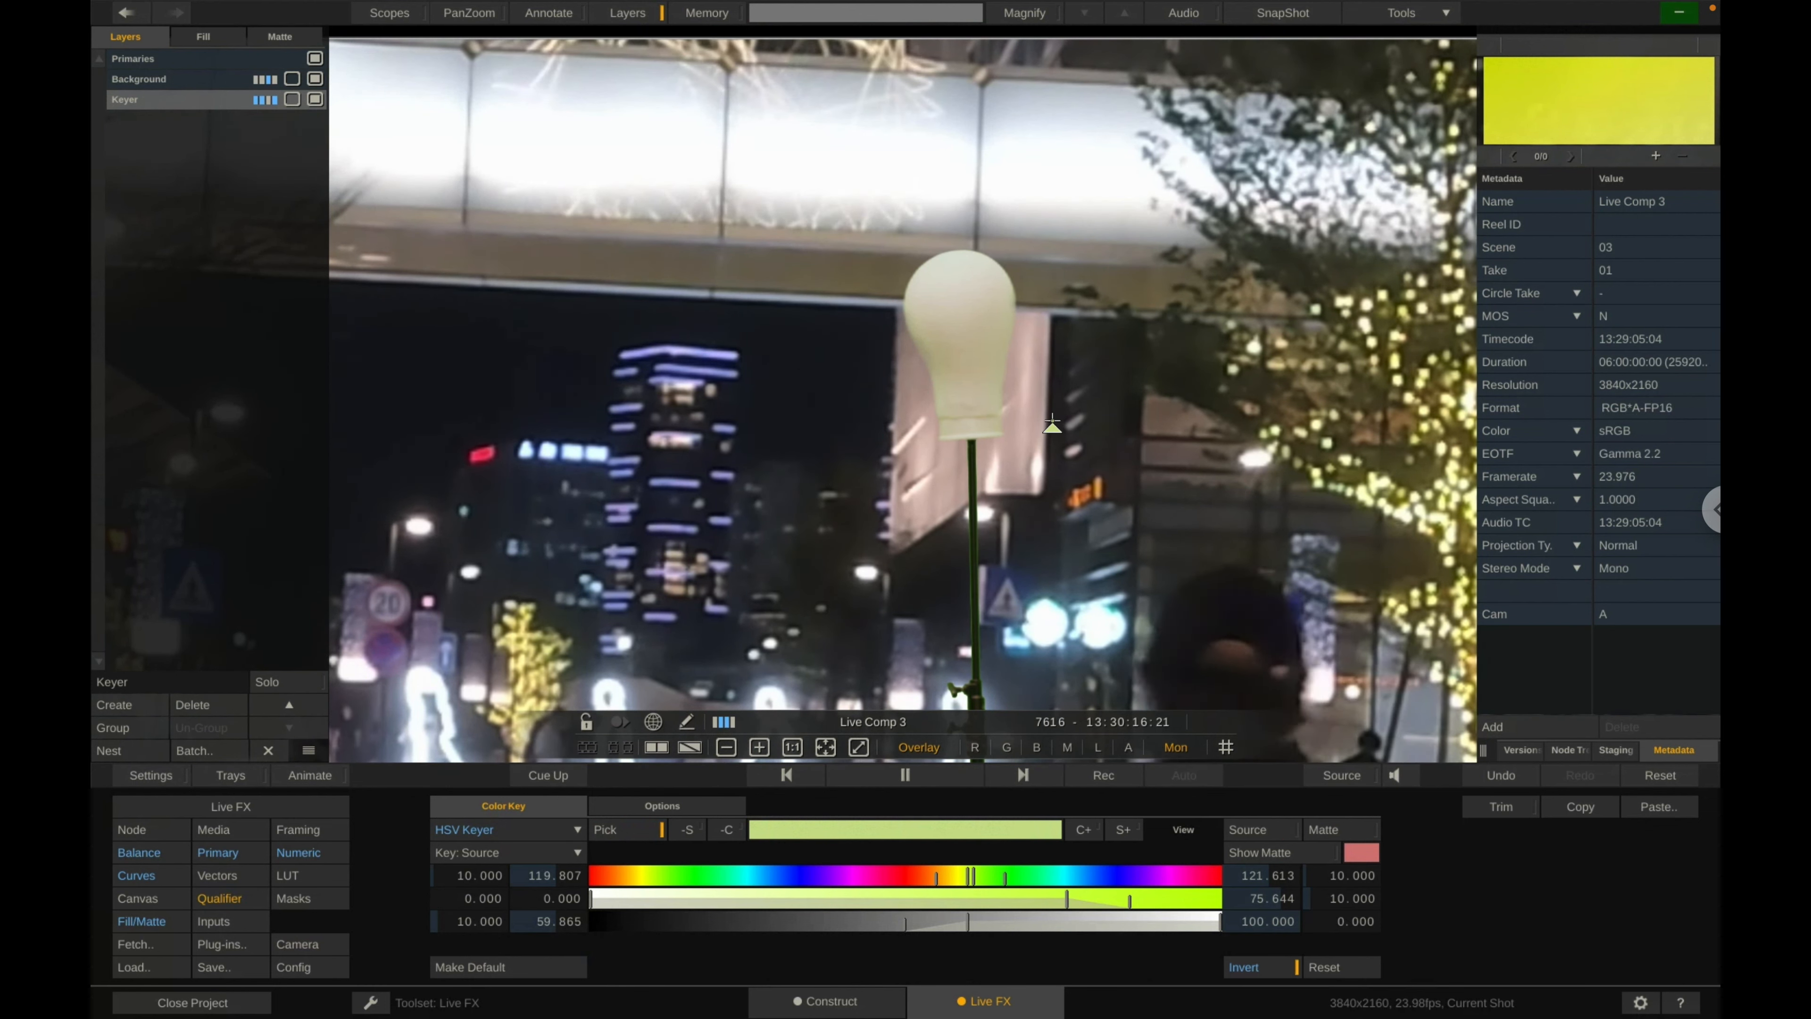
# Check the matte view again and overlay the matte in red on the composite.
pyautogui.click(1340, 832)
pyautogui.click(1342, 834)
pyautogui.click(1276, 852)
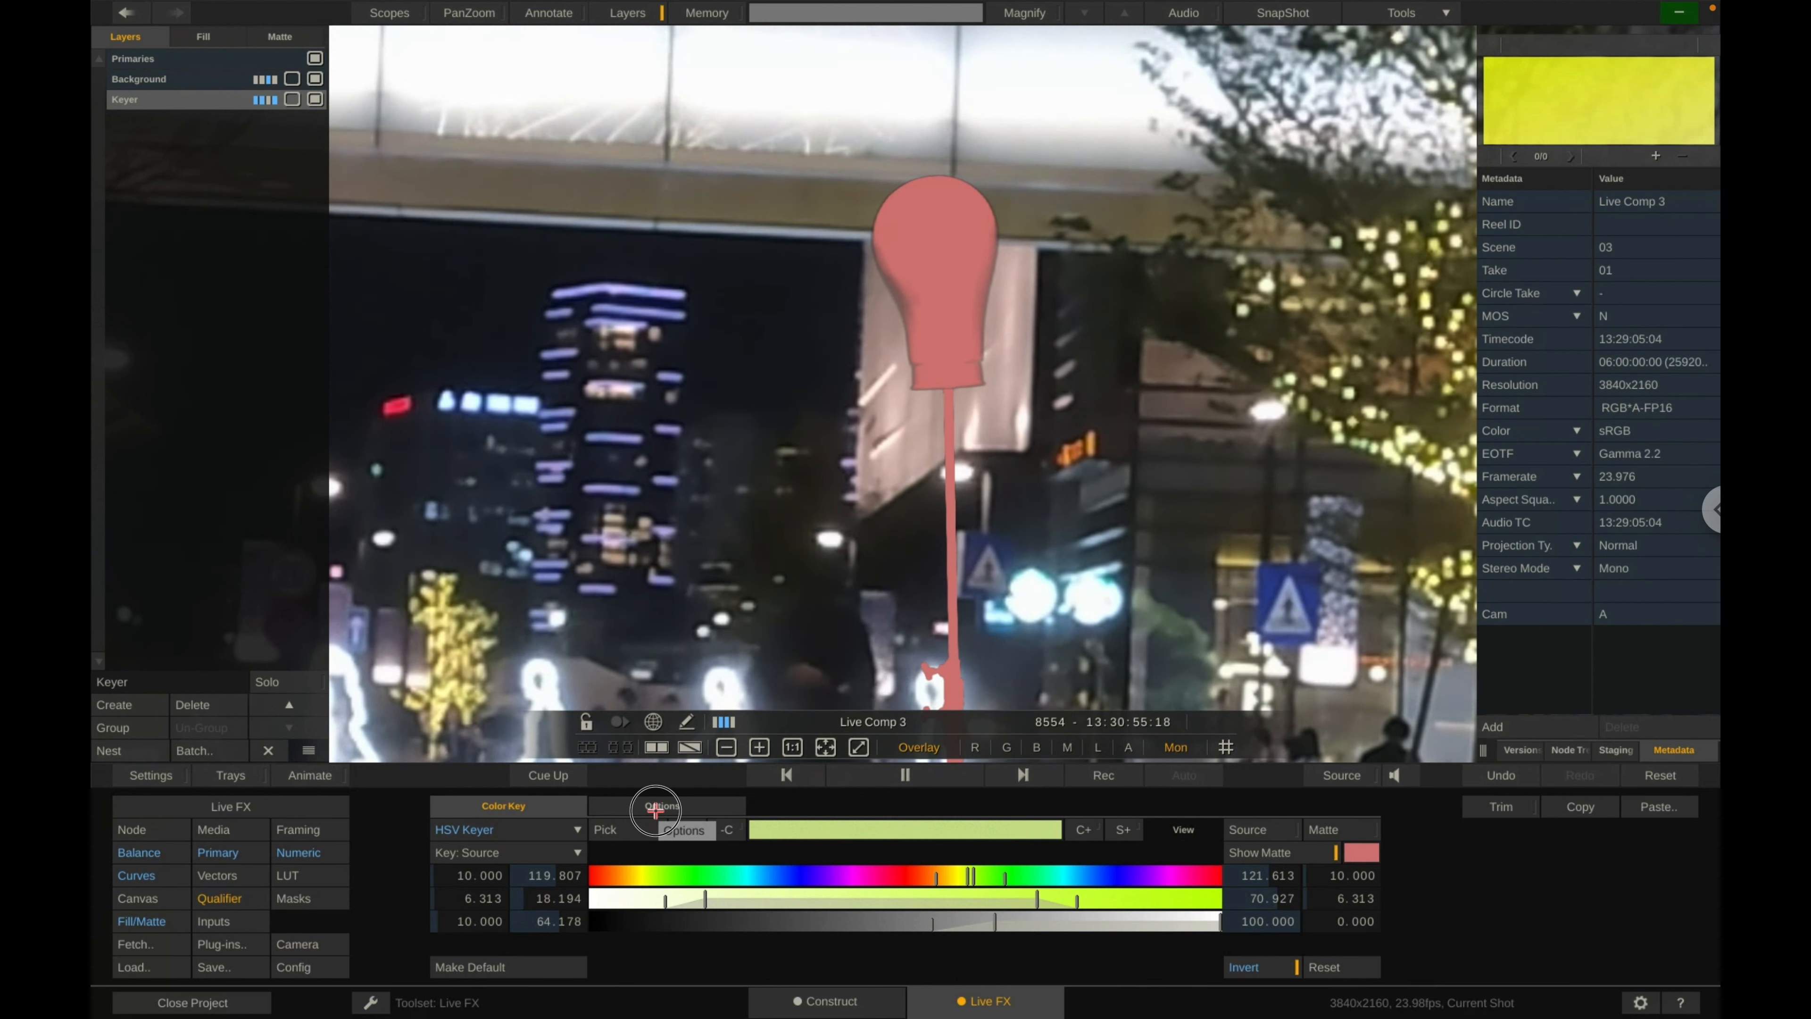
# In the qualifier options, view the matte and raise the post-key Clip Black to 65.130.
pyautogui.click(662, 805)
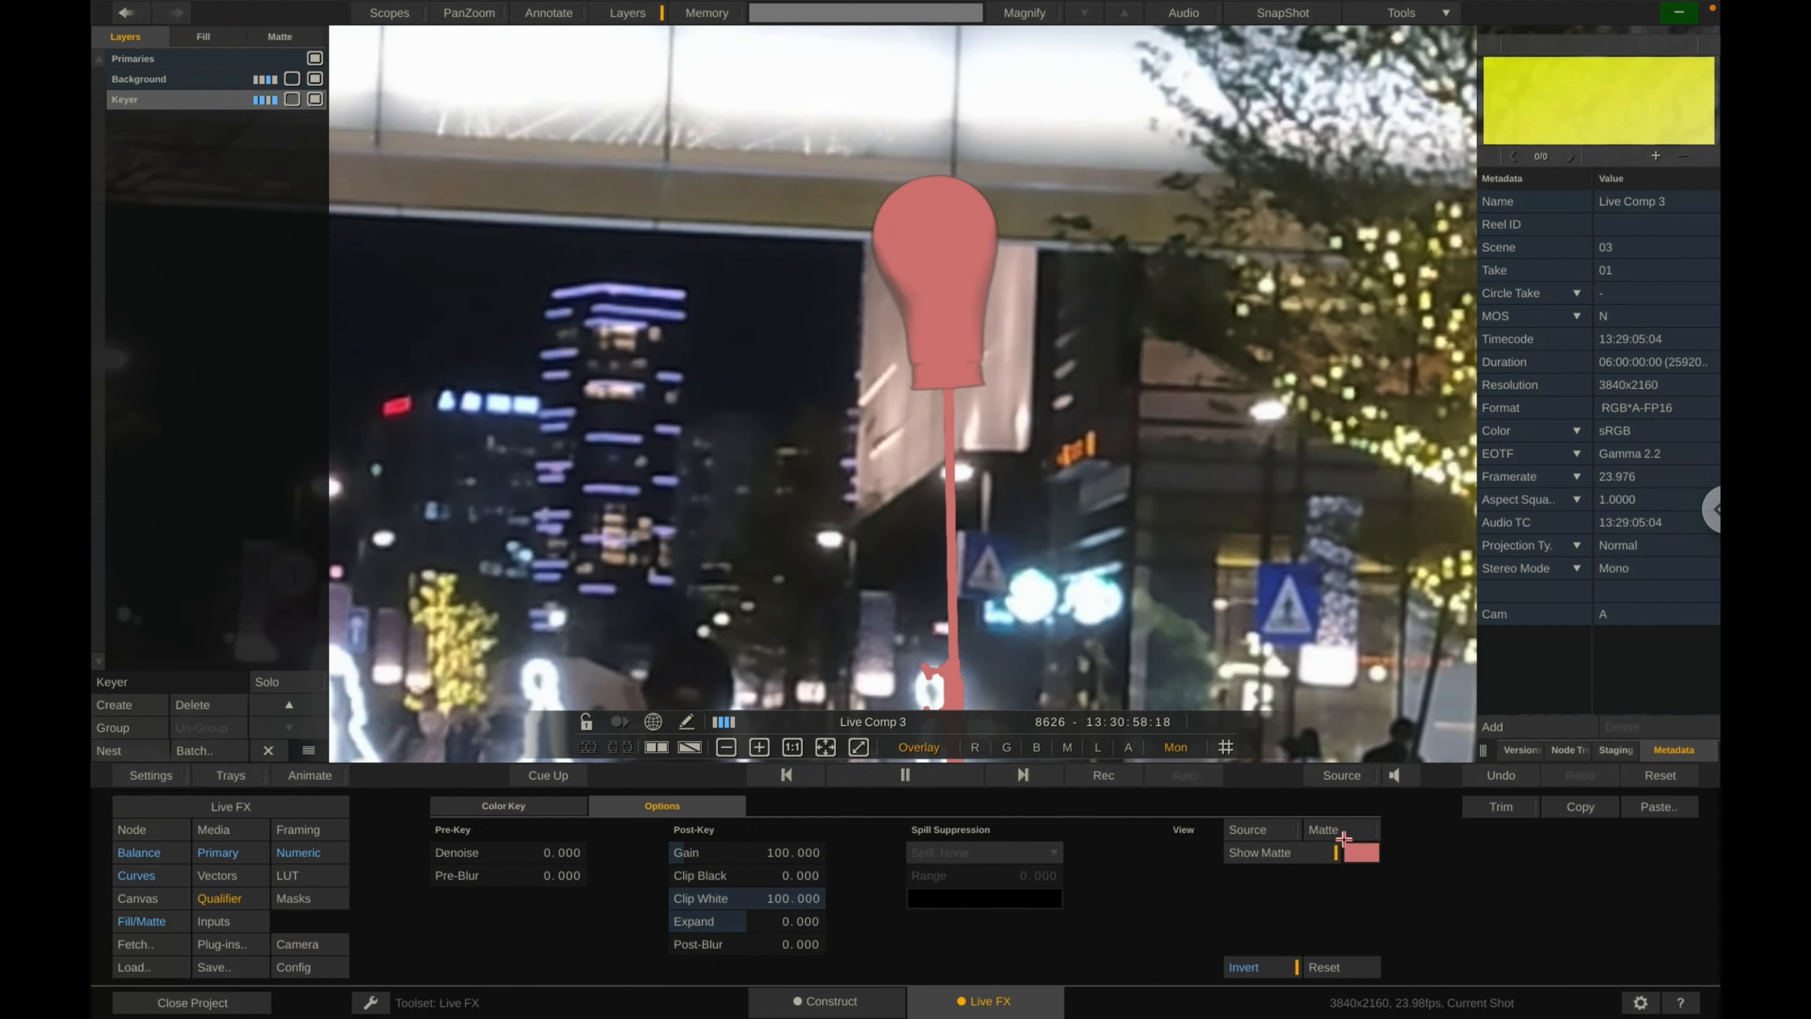
pyautogui.click(1331, 829)
pyautogui.moveTo(688, 877); pyautogui.dragTo(718, 883)
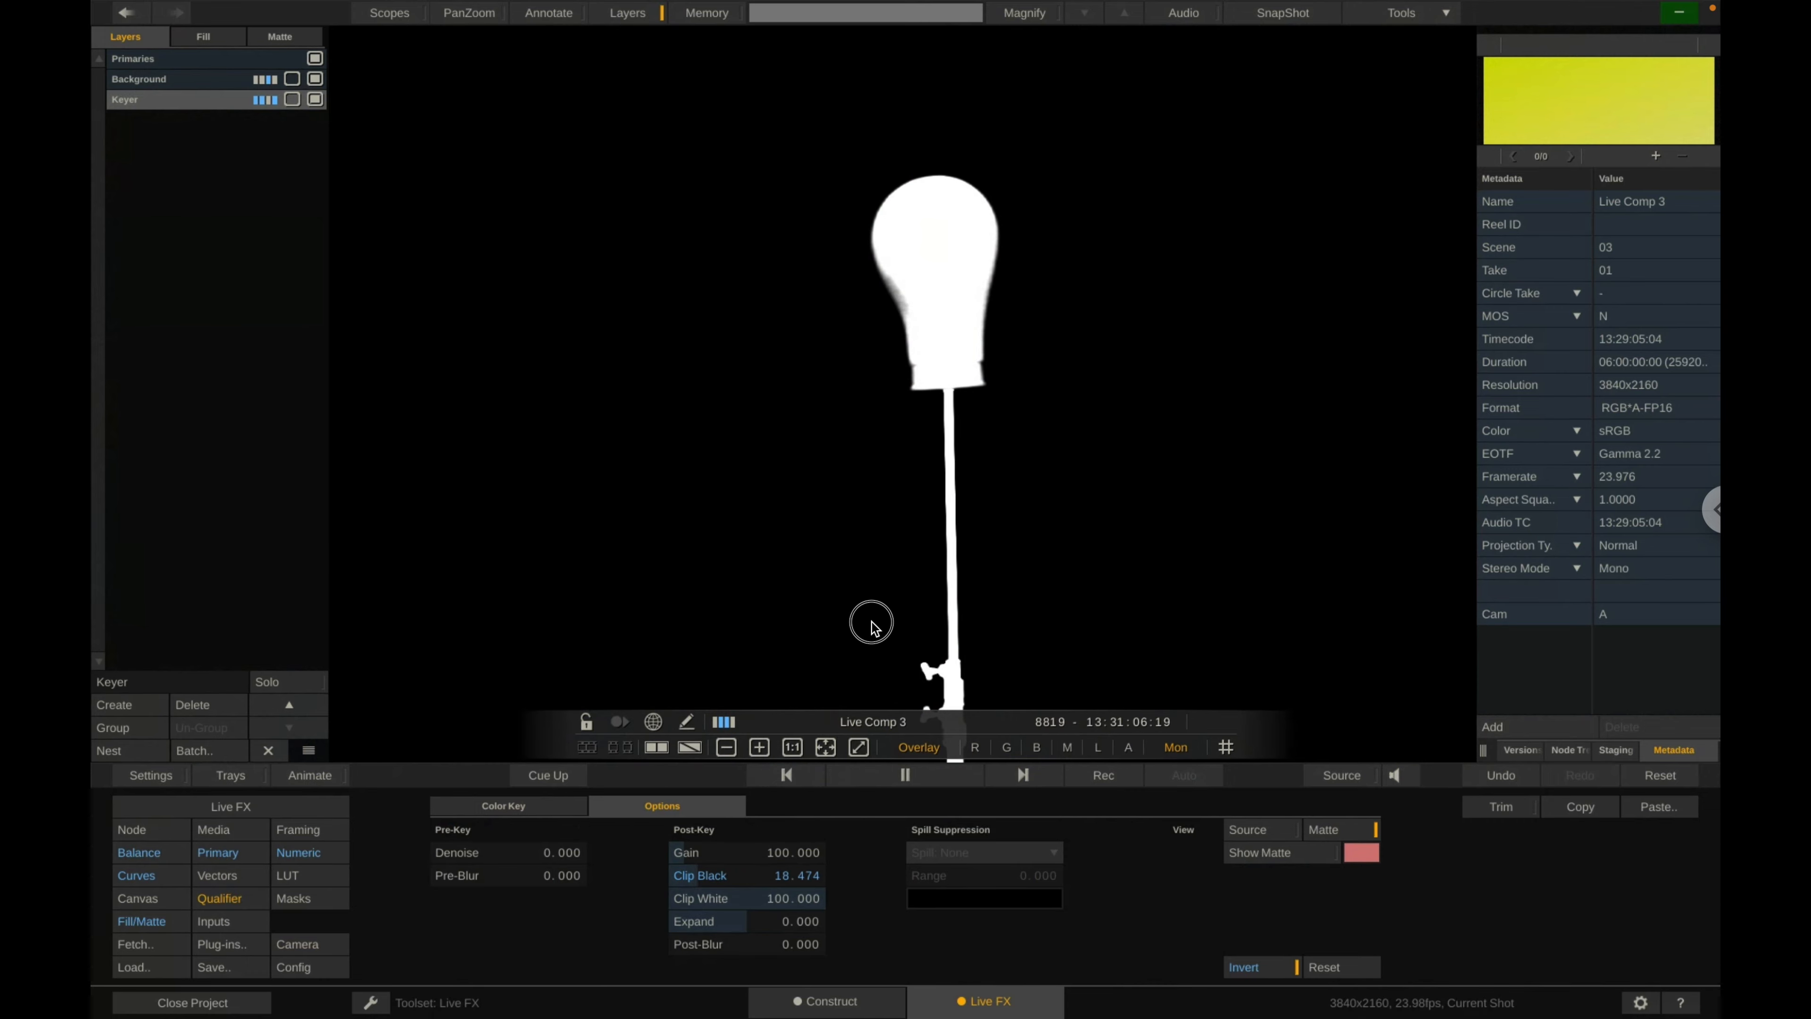
pyautogui.moveTo(871, 622); pyautogui.dragTo(822, 368)
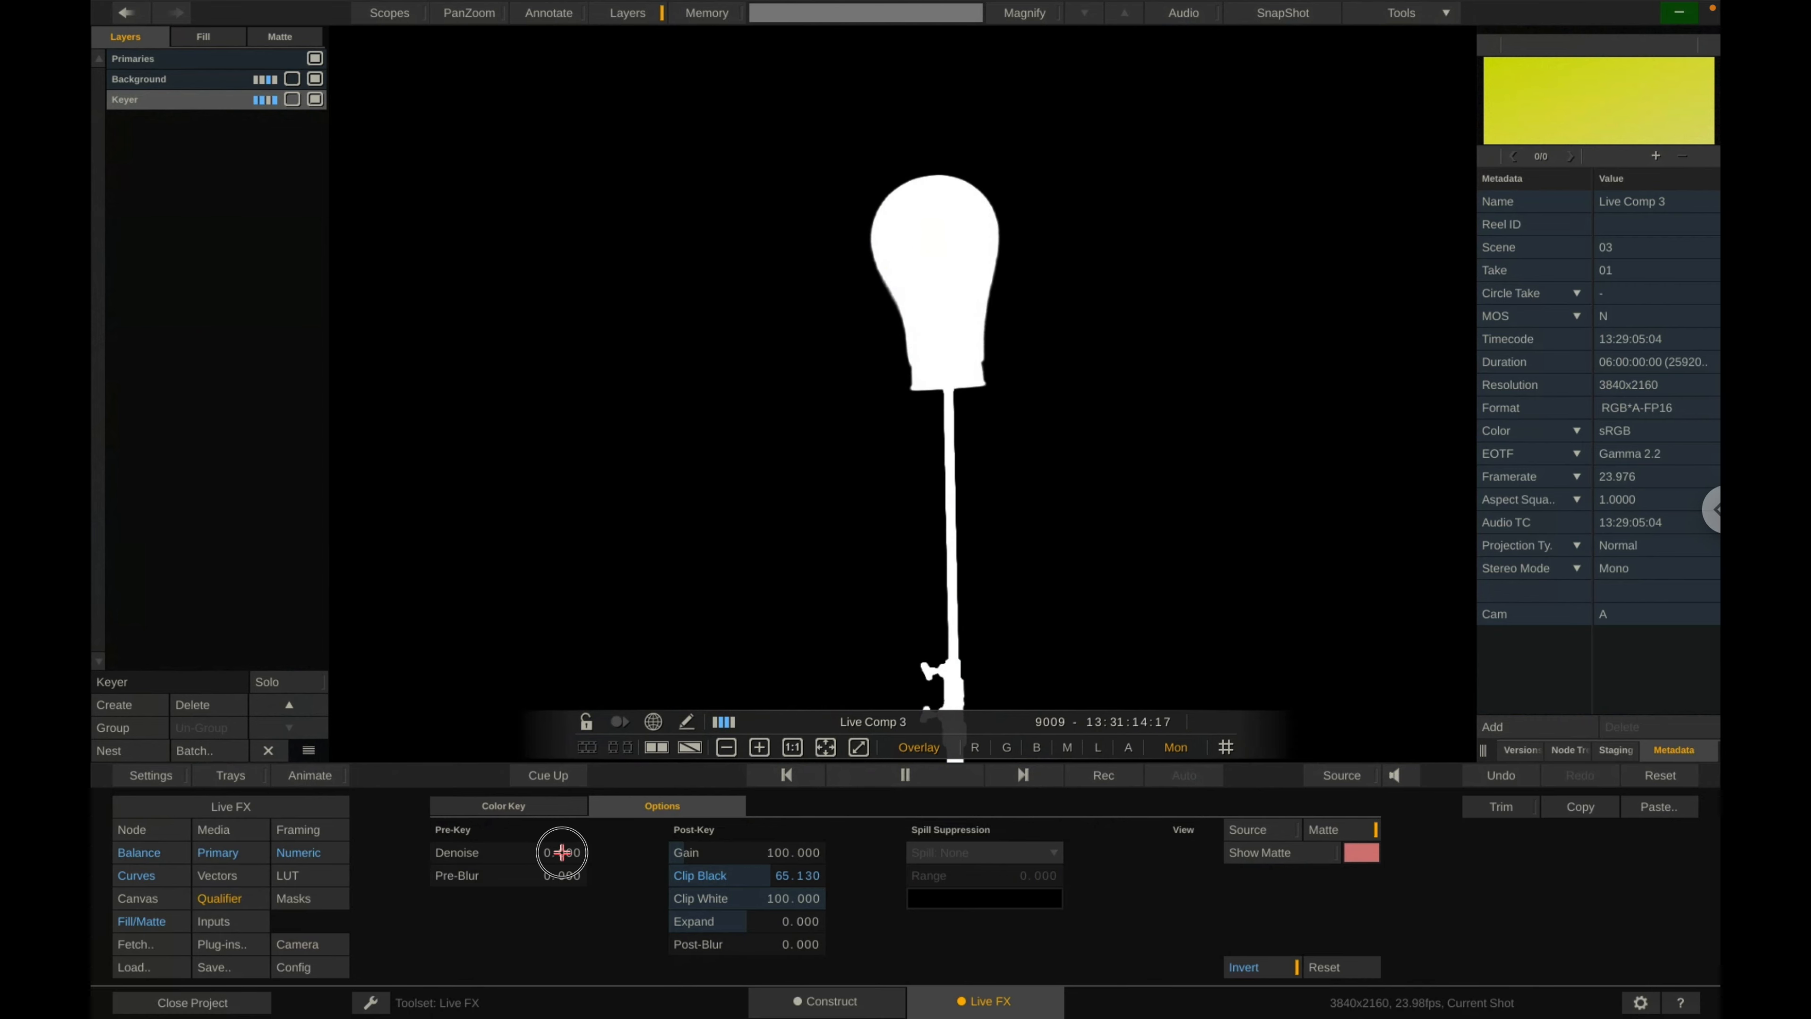
# Set Denoise to 0.208 and Post-Blur to 0.129, try an Expand of 3.463, and reset Expand to 0.
pyautogui.moveTo(562, 852)
pyautogui.mouseDown()
pyautogui.moveTo(525, 853)
pyautogui.moveTo(587, 829)
pyautogui.moveTo(516, 872)
pyautogui.moveTo(576, 839)
pyautogui.mouseUp()
pyautogui.moveTo(788, 945); pyautogui.dragTo(730, 918)
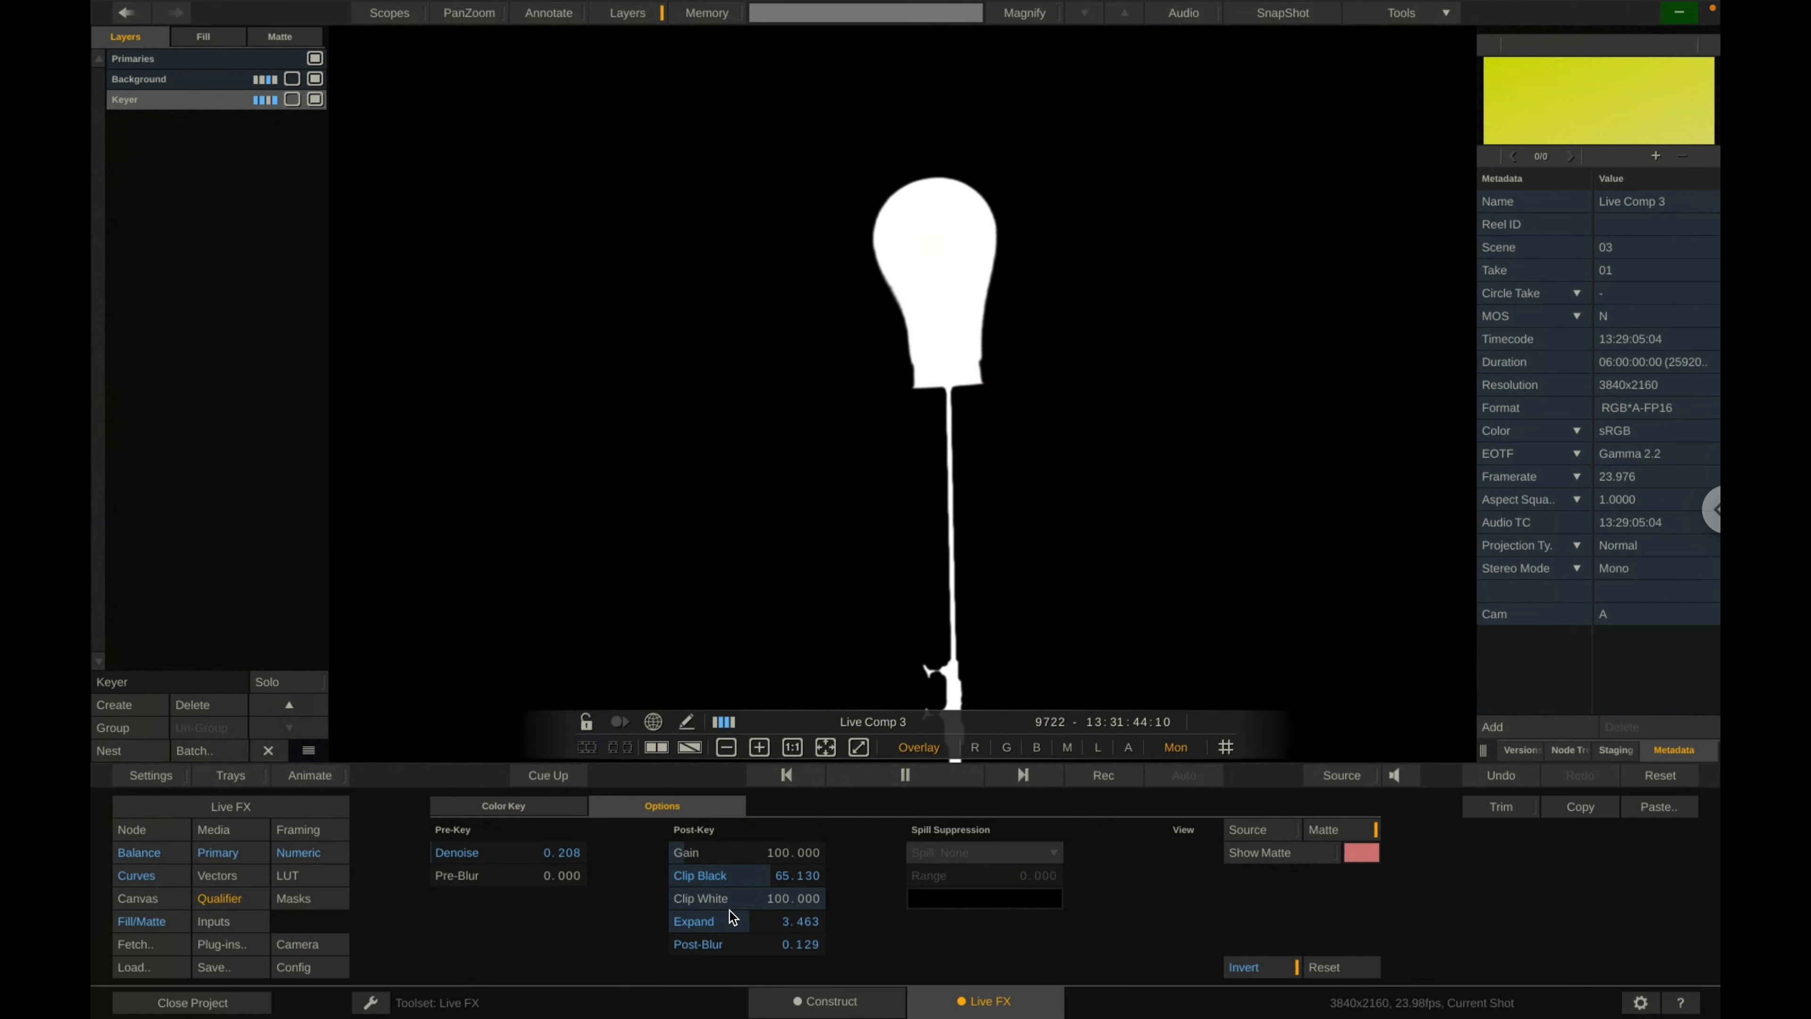
pyautogui.doubleClick(779, 929)
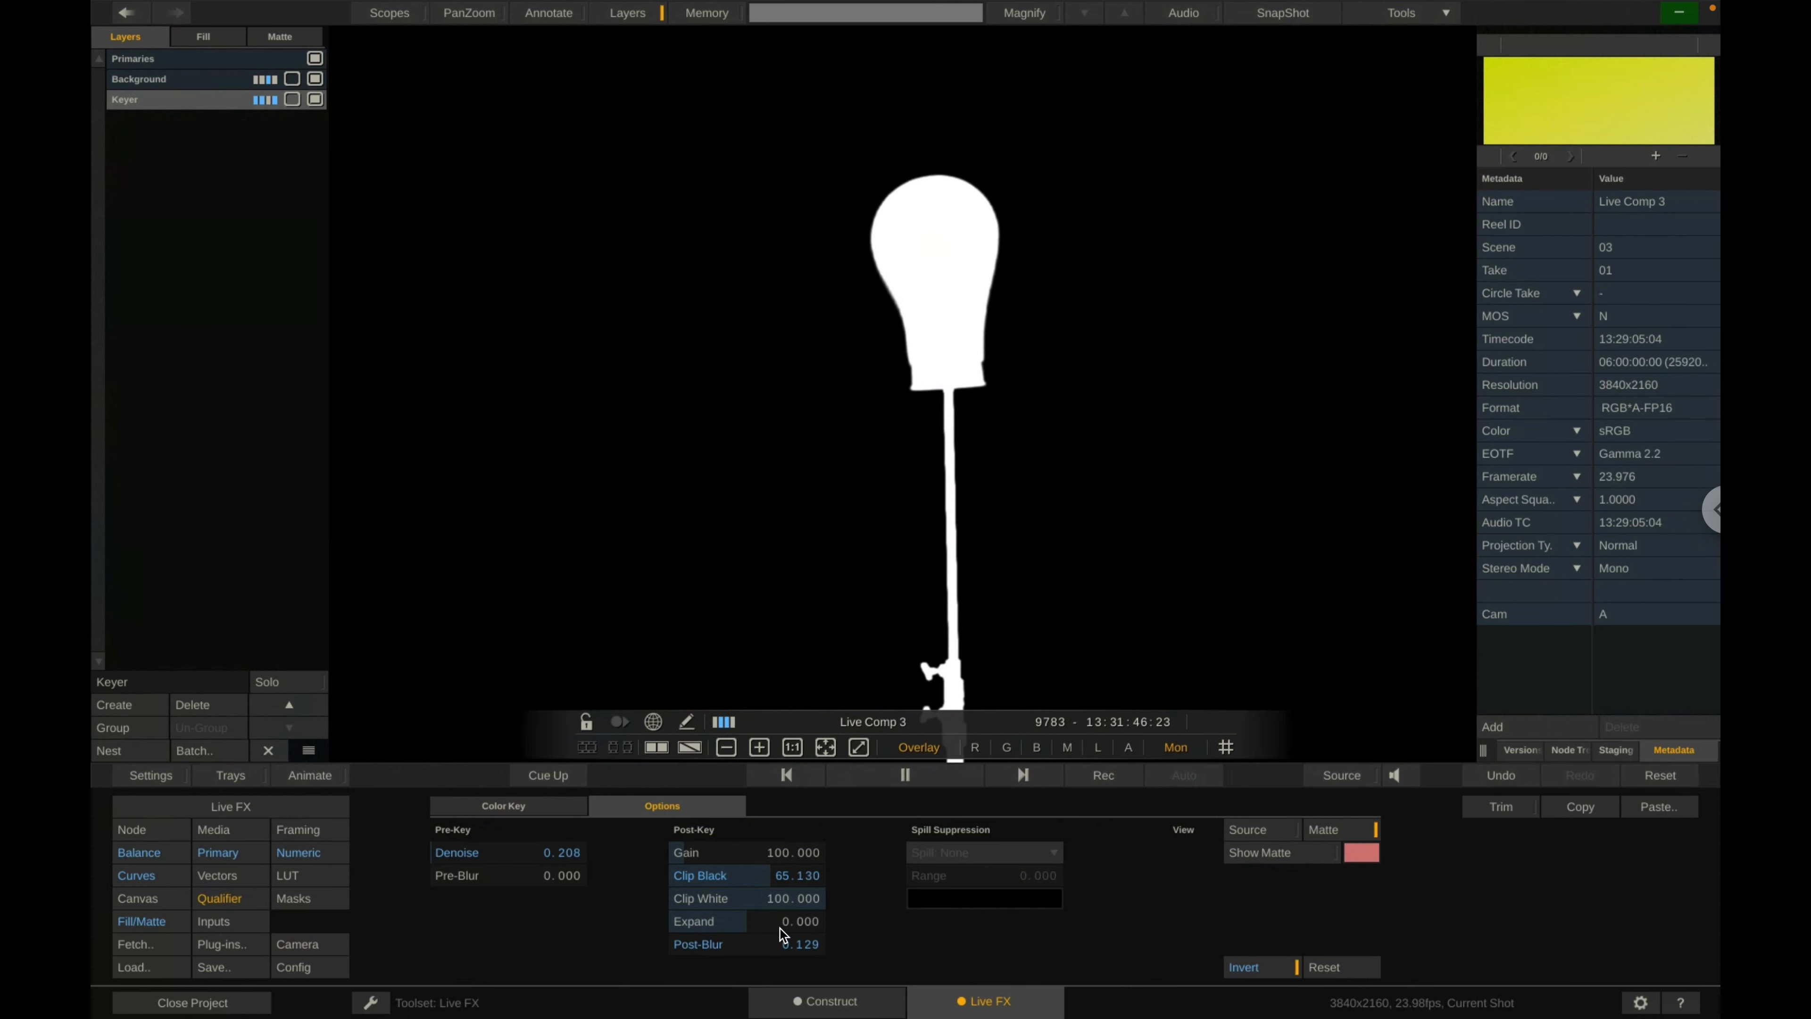
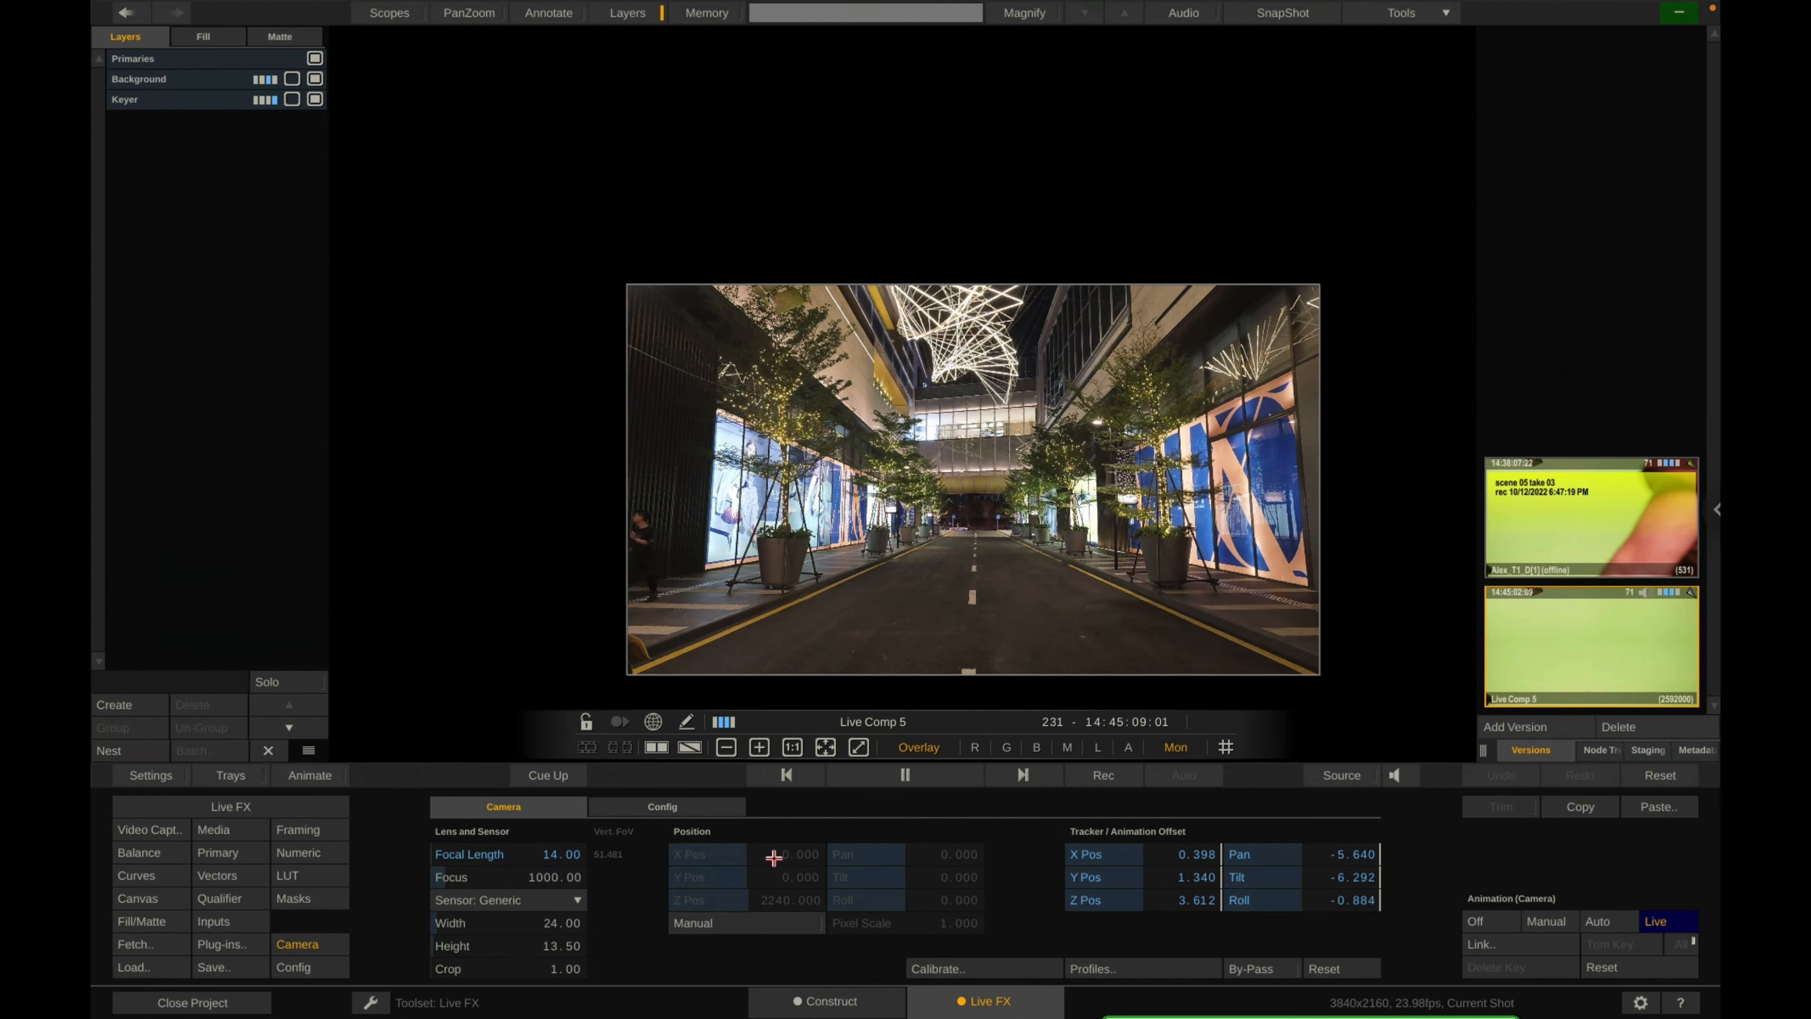
# Open the Live FX recording settings and review the option that auto-increments the scene Take value when recording stops.
pyautogui.click(273, 810)
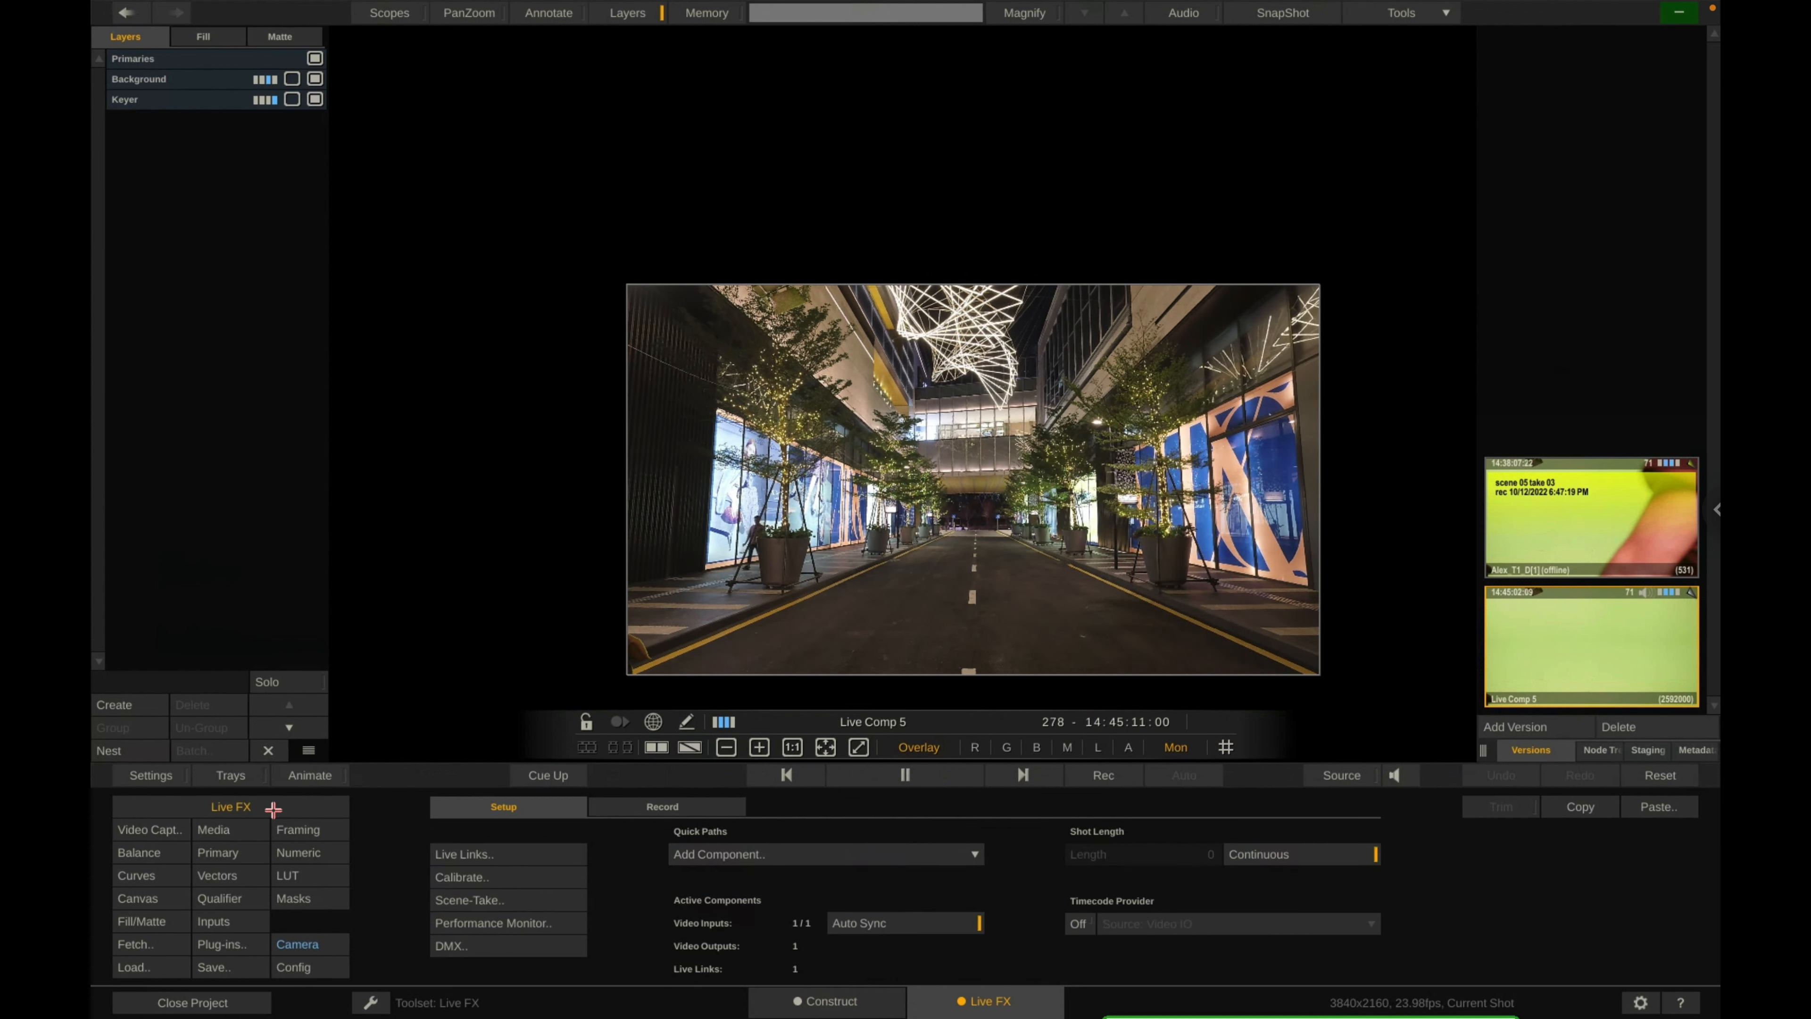
pyautogui.click(647, 809)
pyautogui.click(1017, 923)
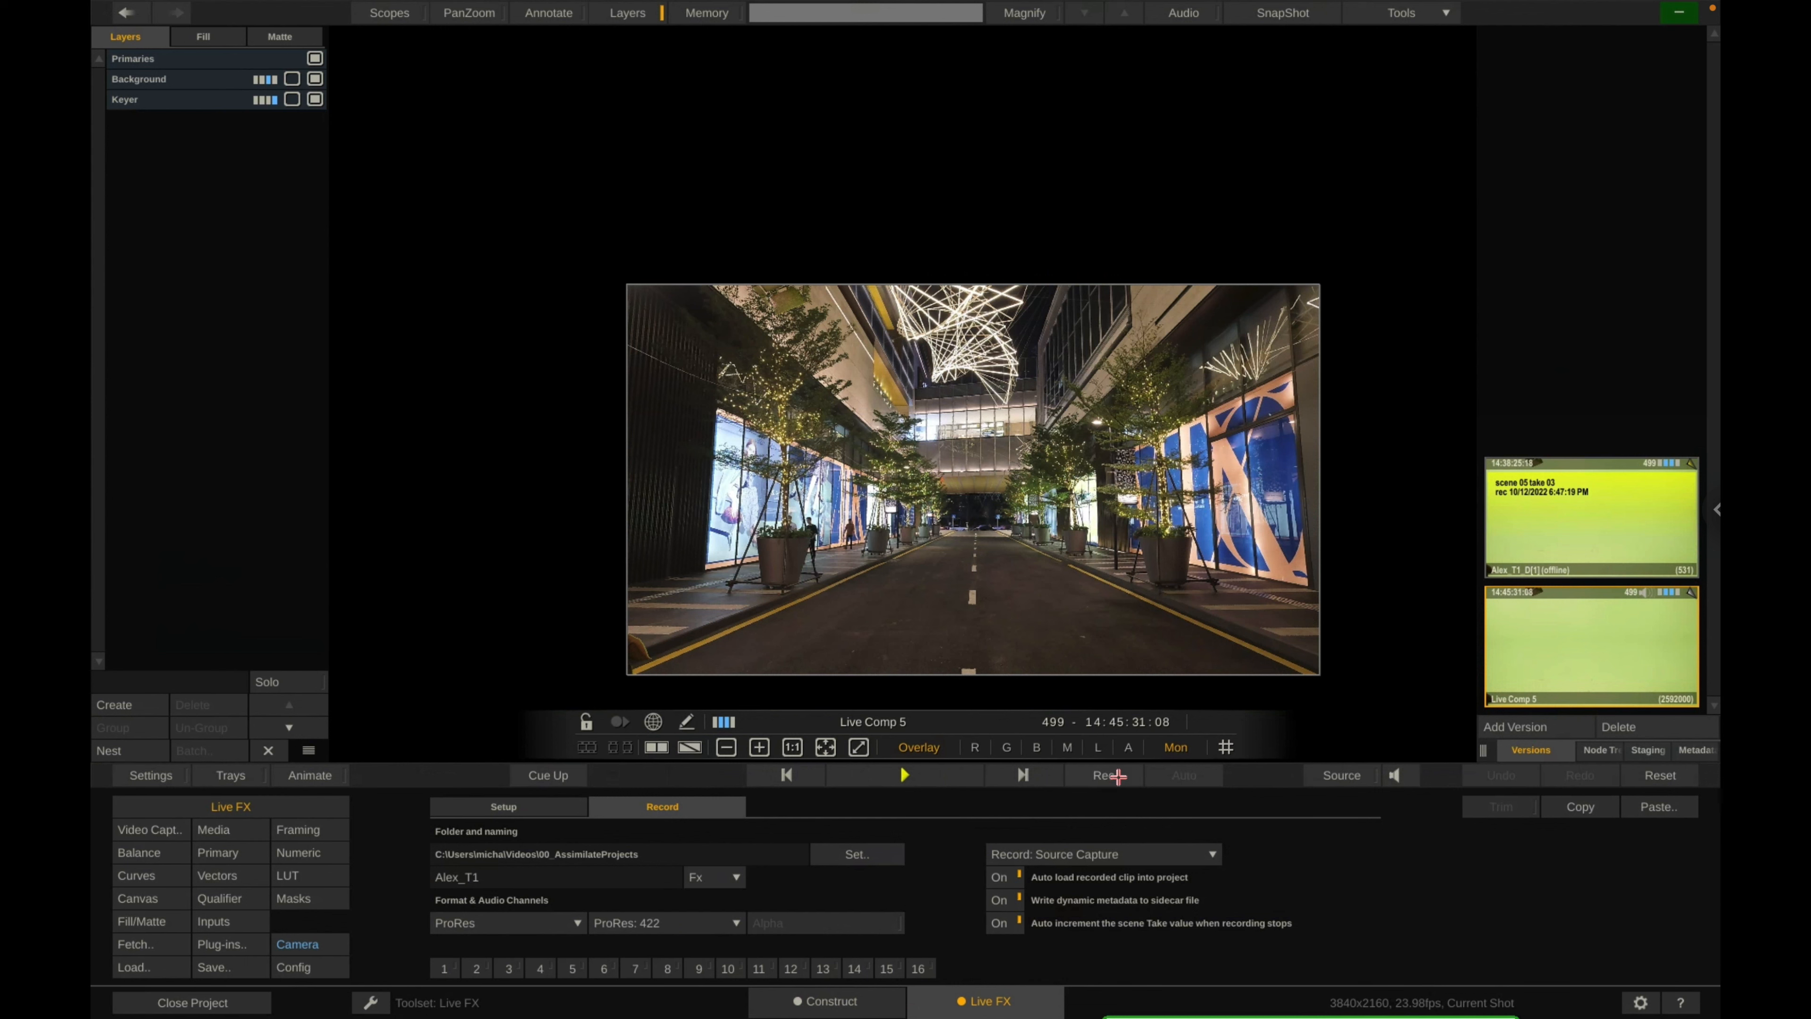
# Record a short source-capture take of Live Comp 5, stop the recording and pause the live playback.
pyautogui.click(940, 785)
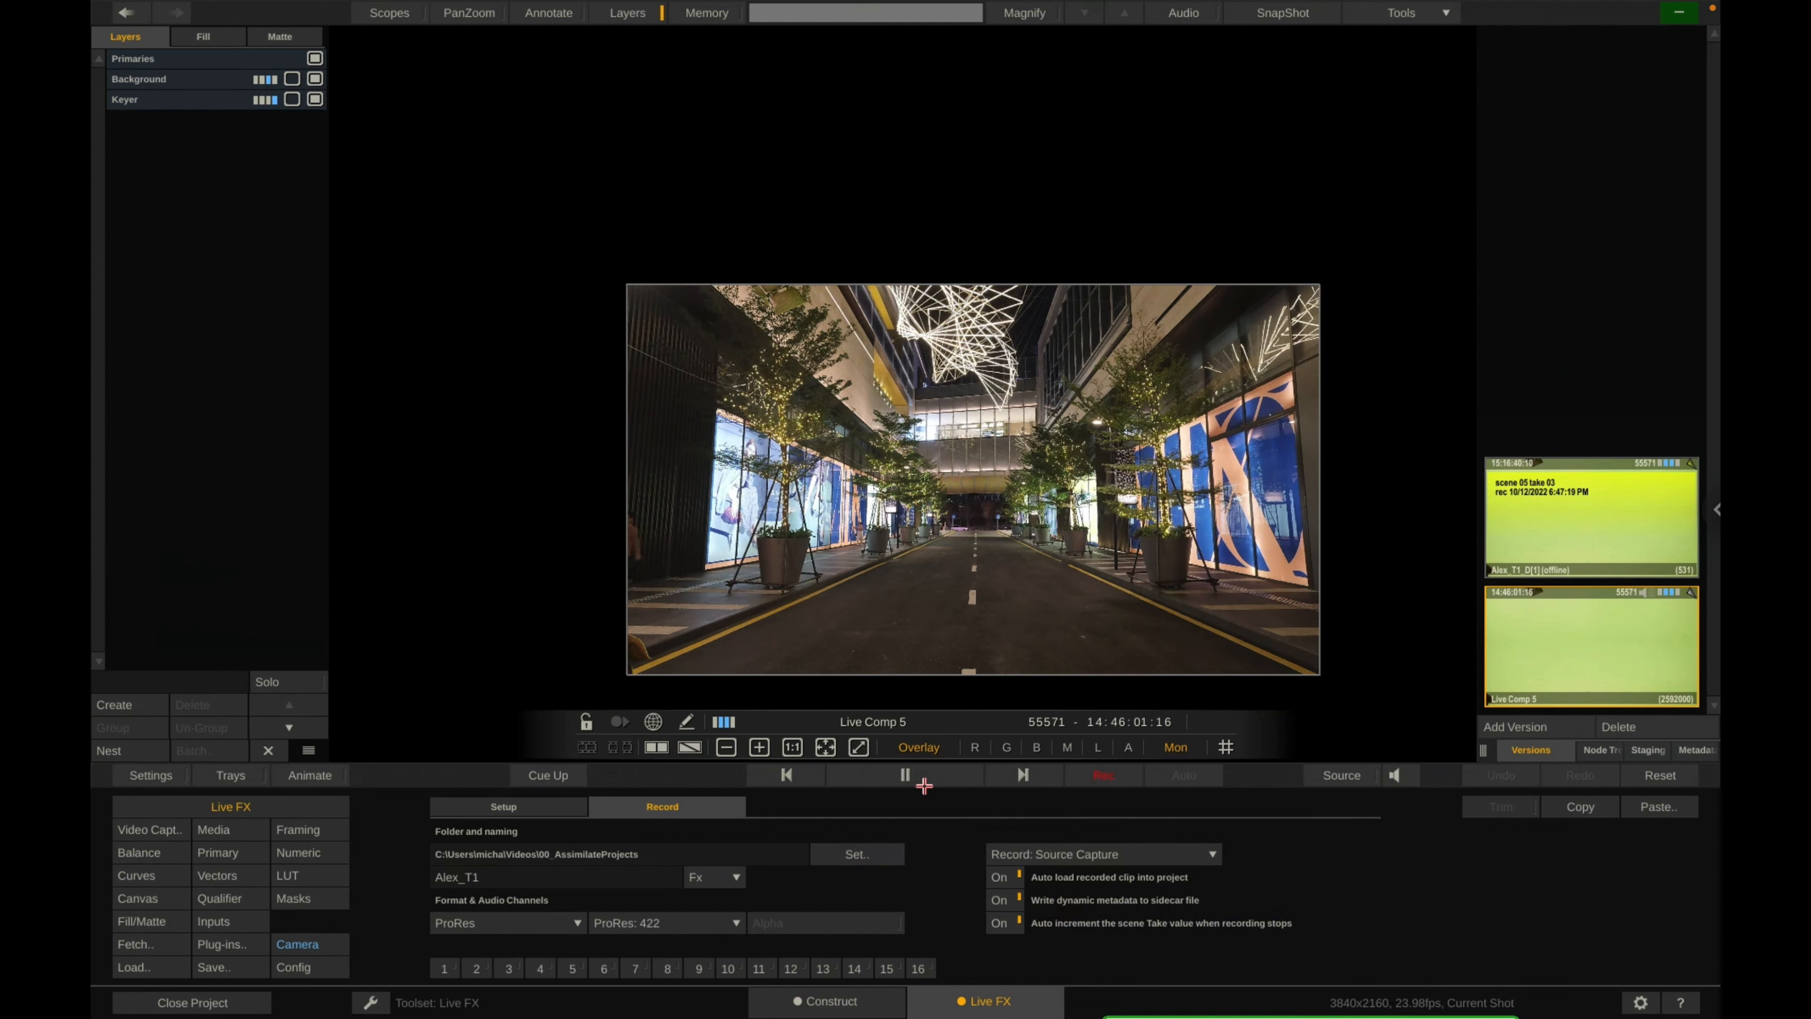
pyautogui.click(1101, 775)
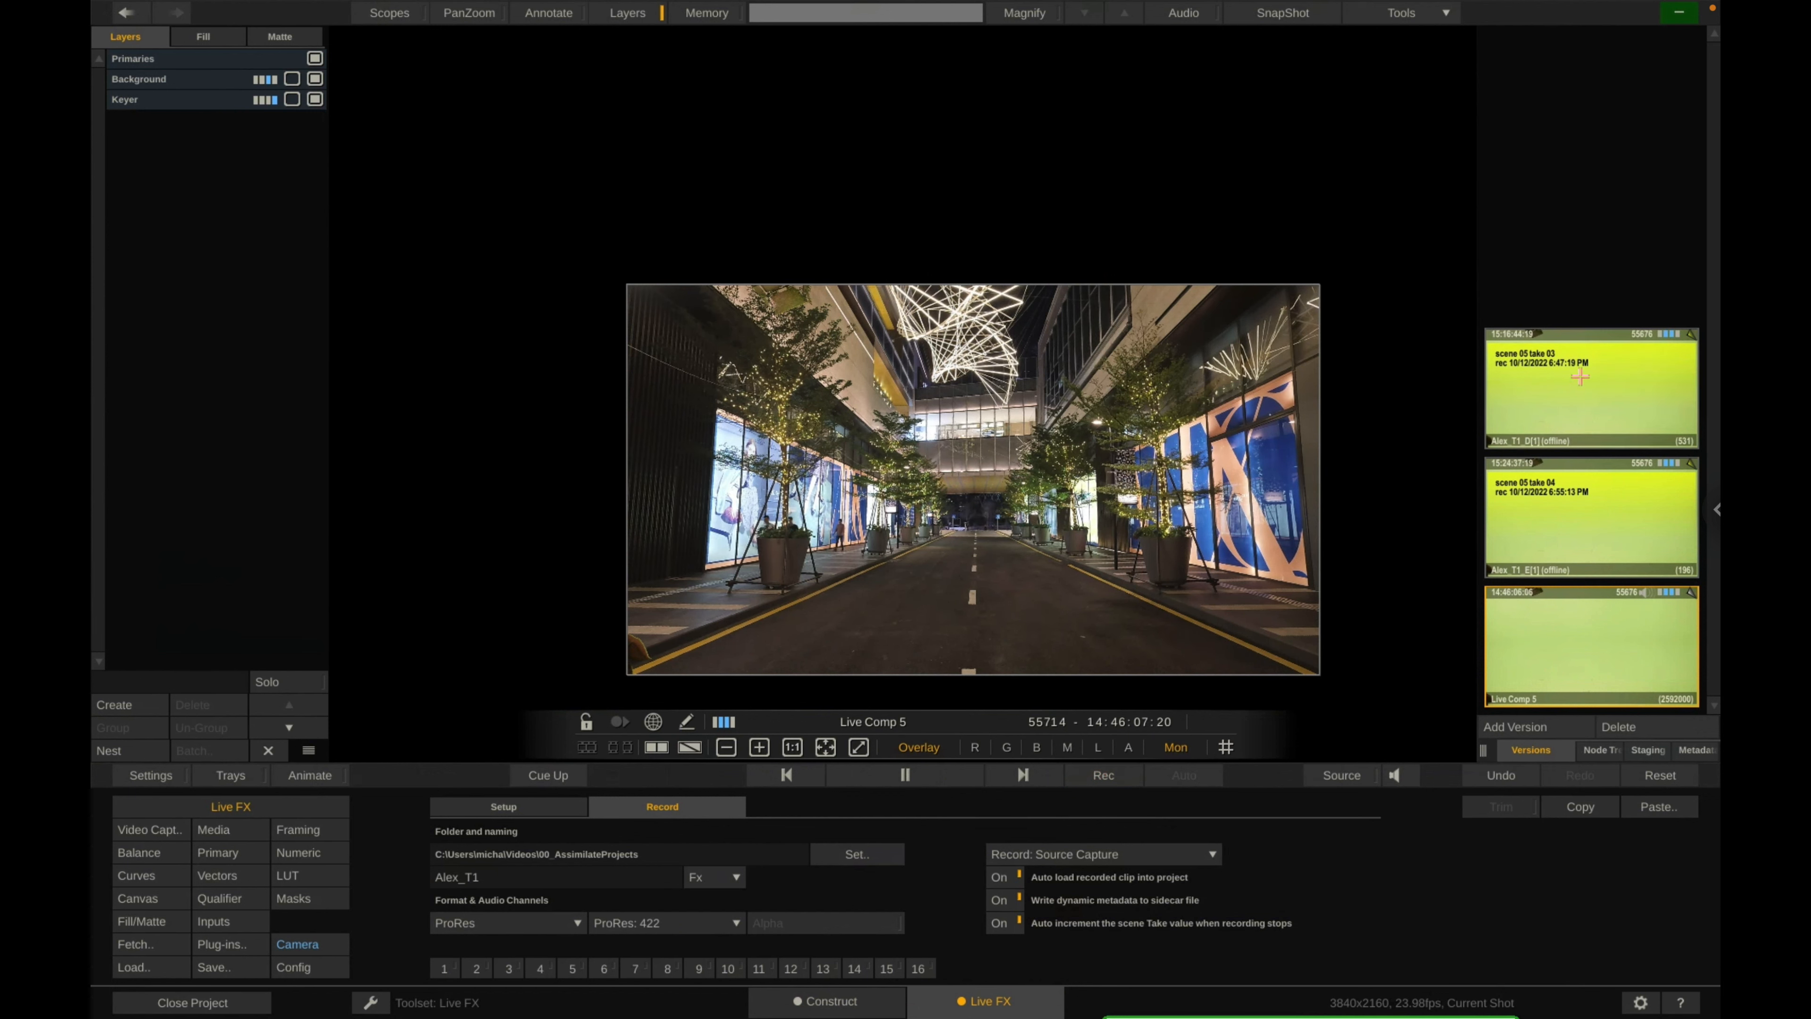
pyautogui.click(953, 773)
# Open the newly recorded scene 05 take 04 clip from the versions and scrub through its opening part.
pyautogui.click(1555, 505)
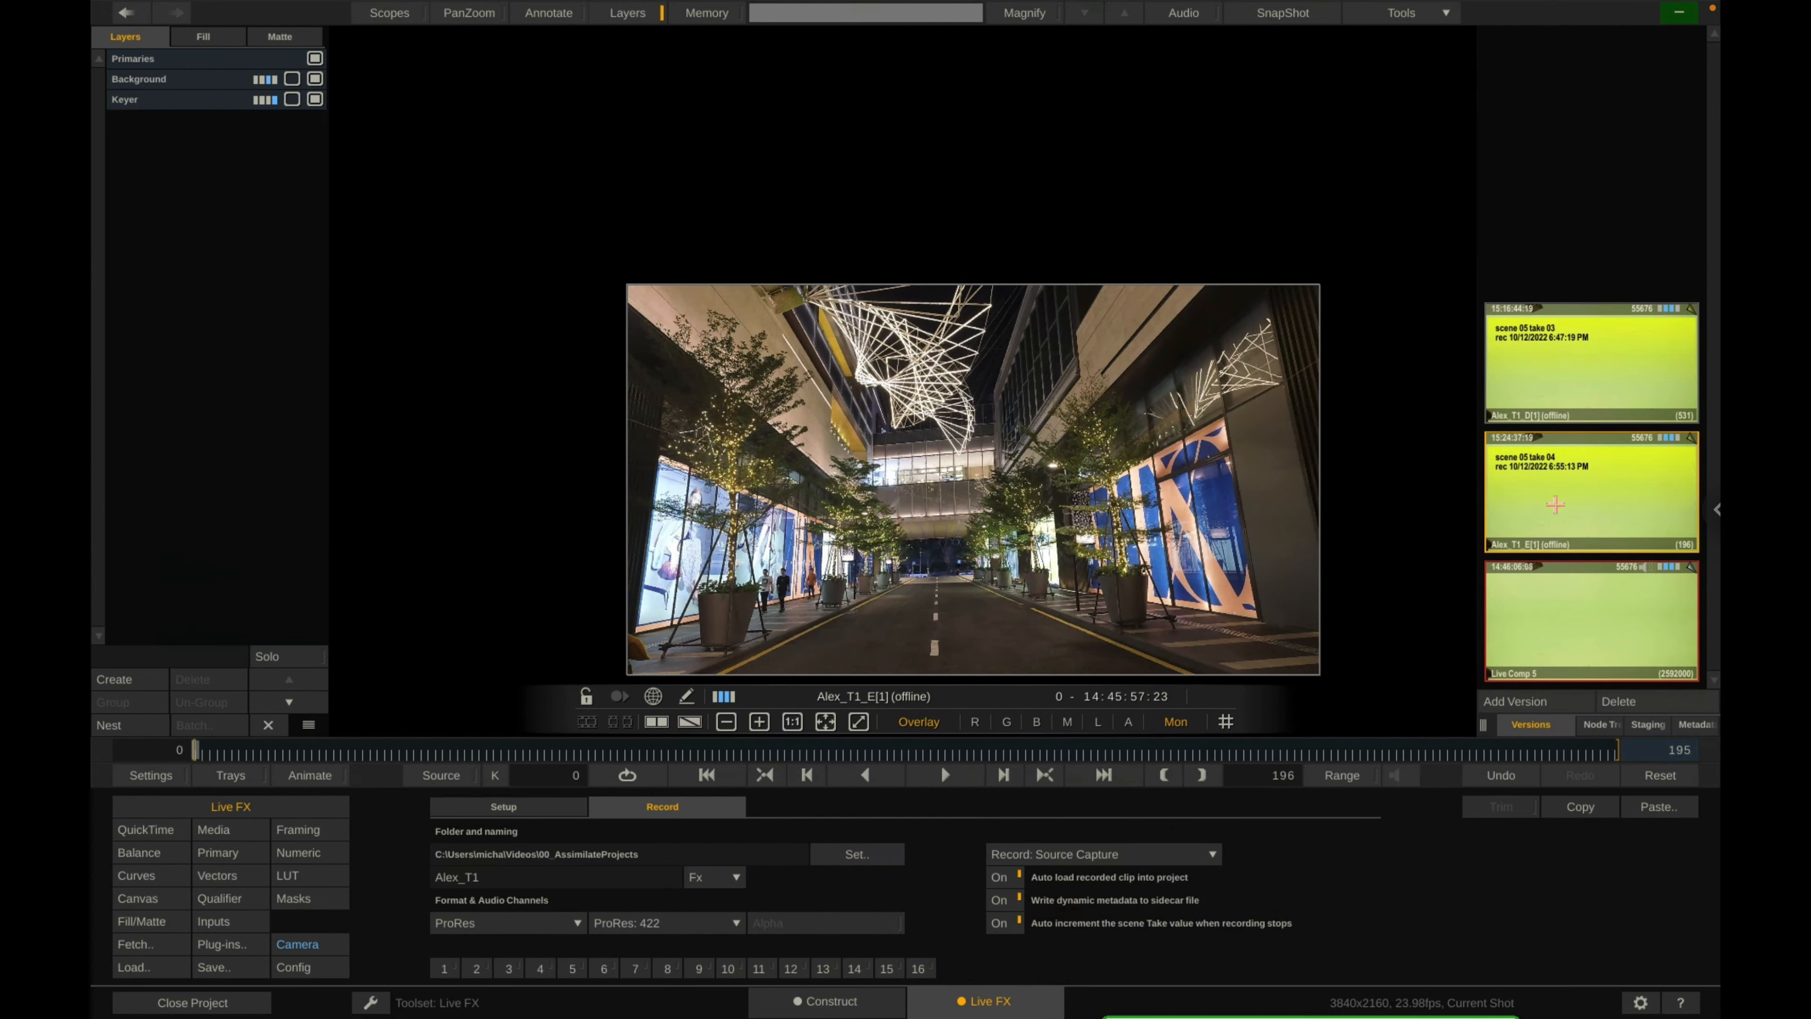
pyautogui.moveTo(205, 742); pyautogui.dragTo(553, 790)
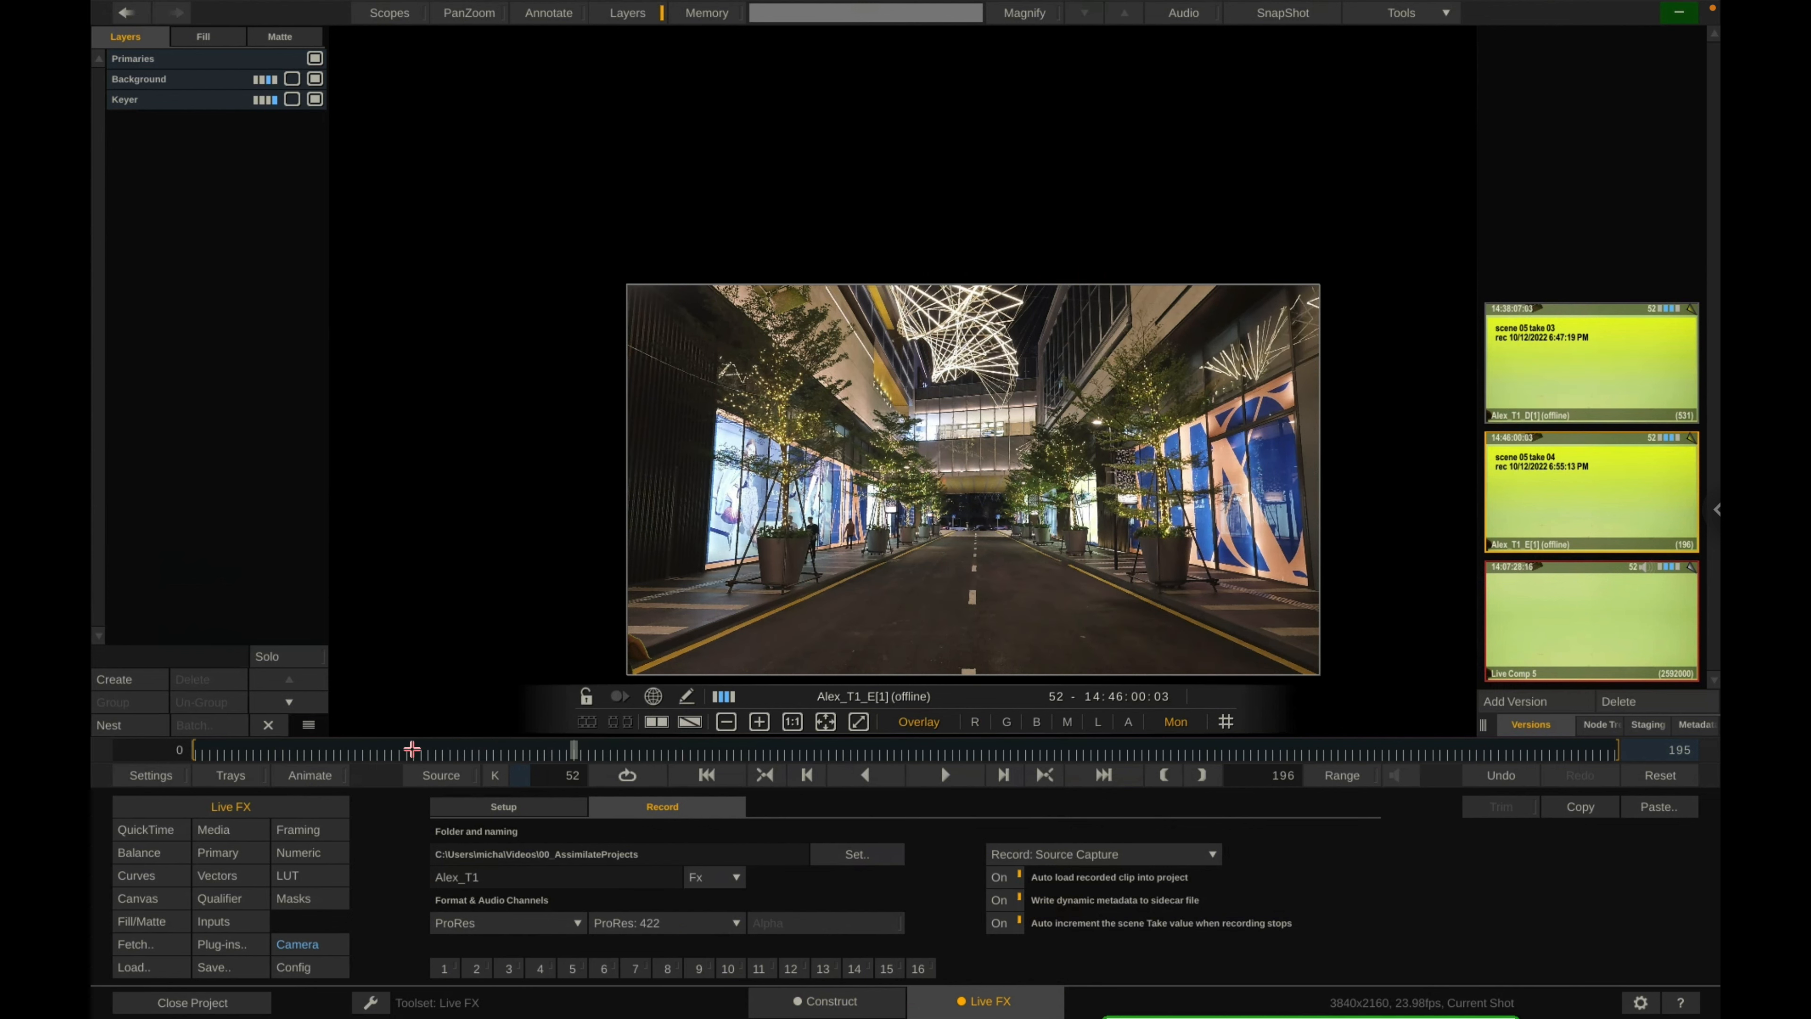
pyautogui.moveTo(425, 747); pyautogui.dragTo(503, 767)
# Show the take's Camera settings and scrub through the clip to examine its recorded tracker position and rotation offsets.
pyautogui.click(288, 944)
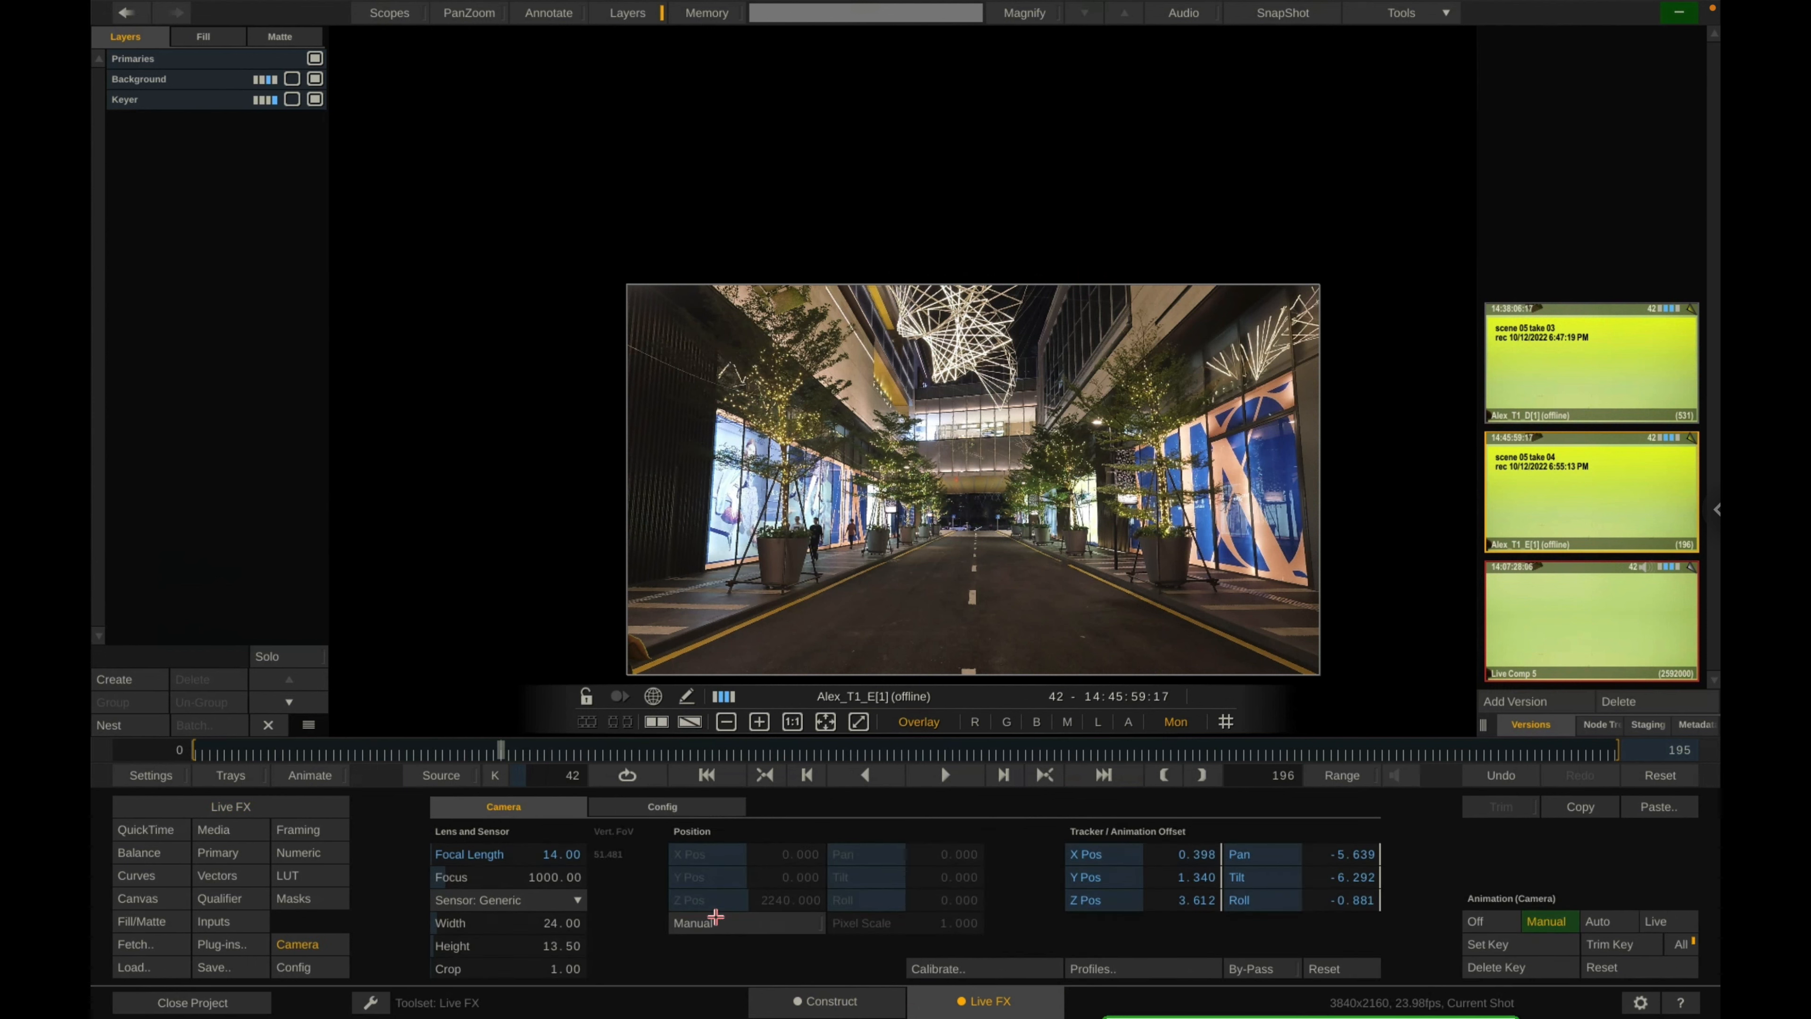
pyautogui.moveTo(522, 758); pyautogui.dragTo(937, 761)
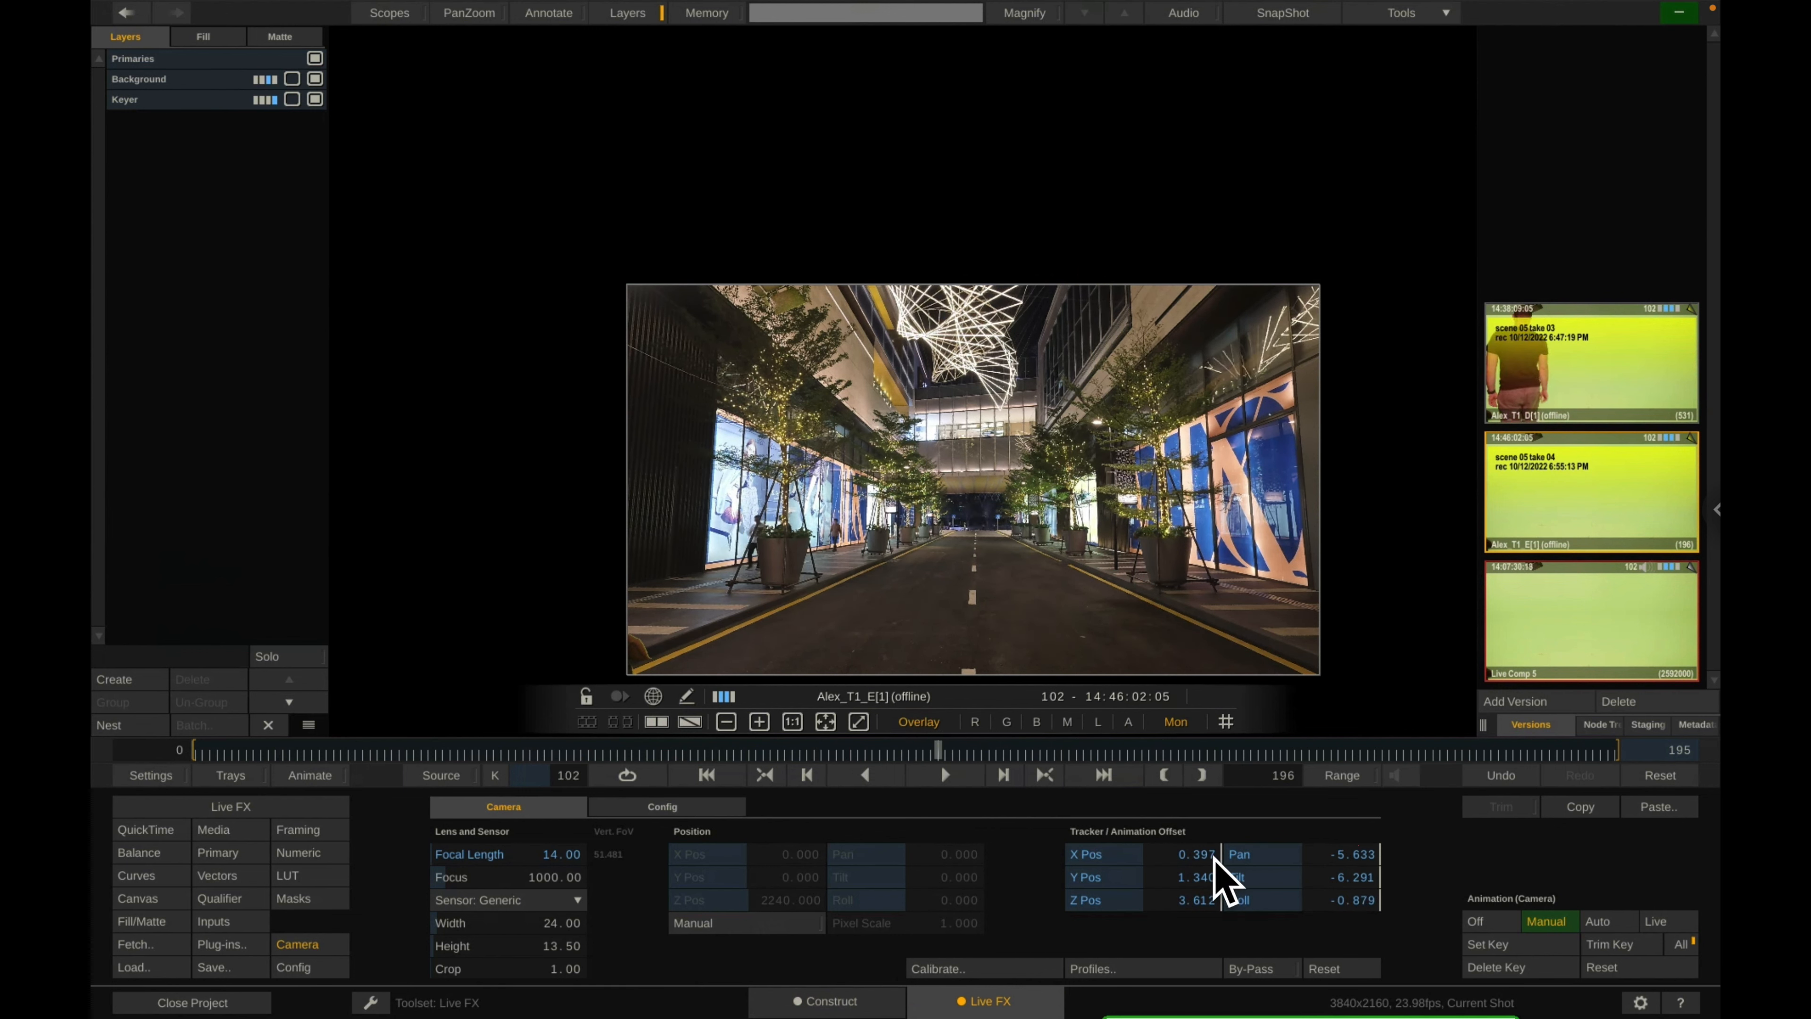
pyautogui.click(944, 769)
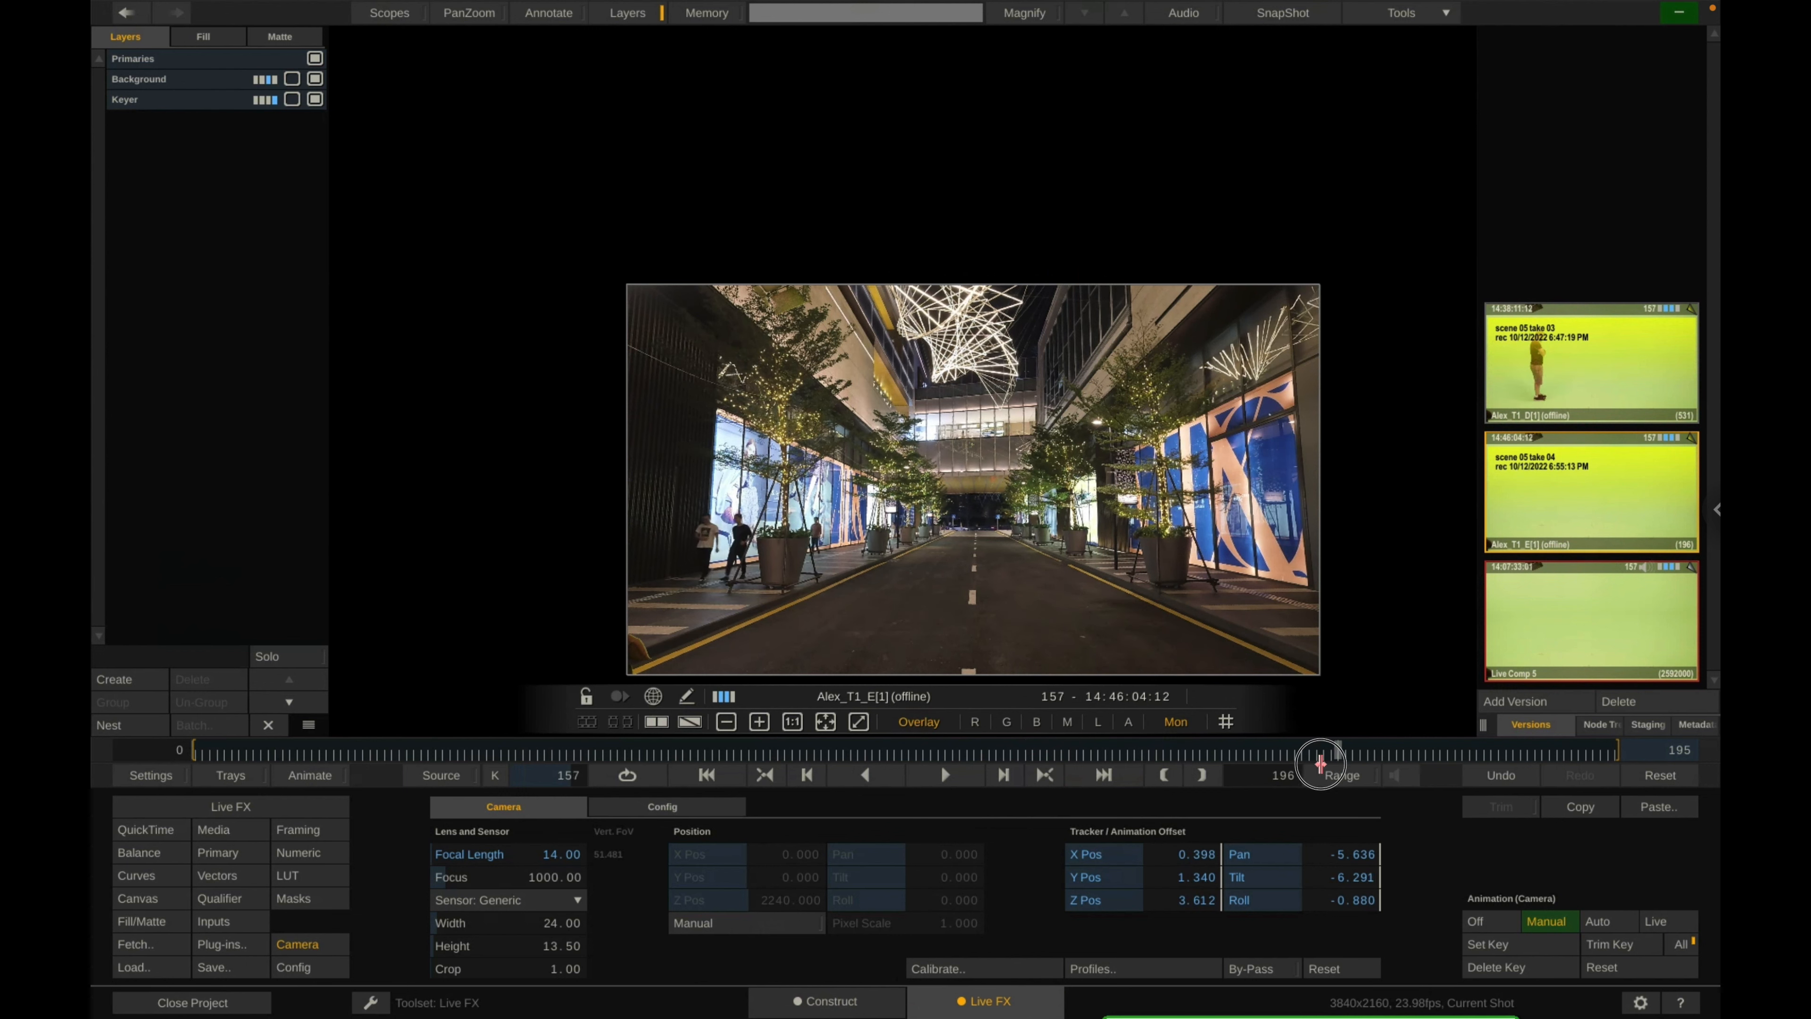
# Scrub scene 05 take 04 from its start to frame 106, and open the scene 05 take 03 version at frame 291.
pyautogui.moveTo(945, 743); pyautogui.dragTo(169, 757)
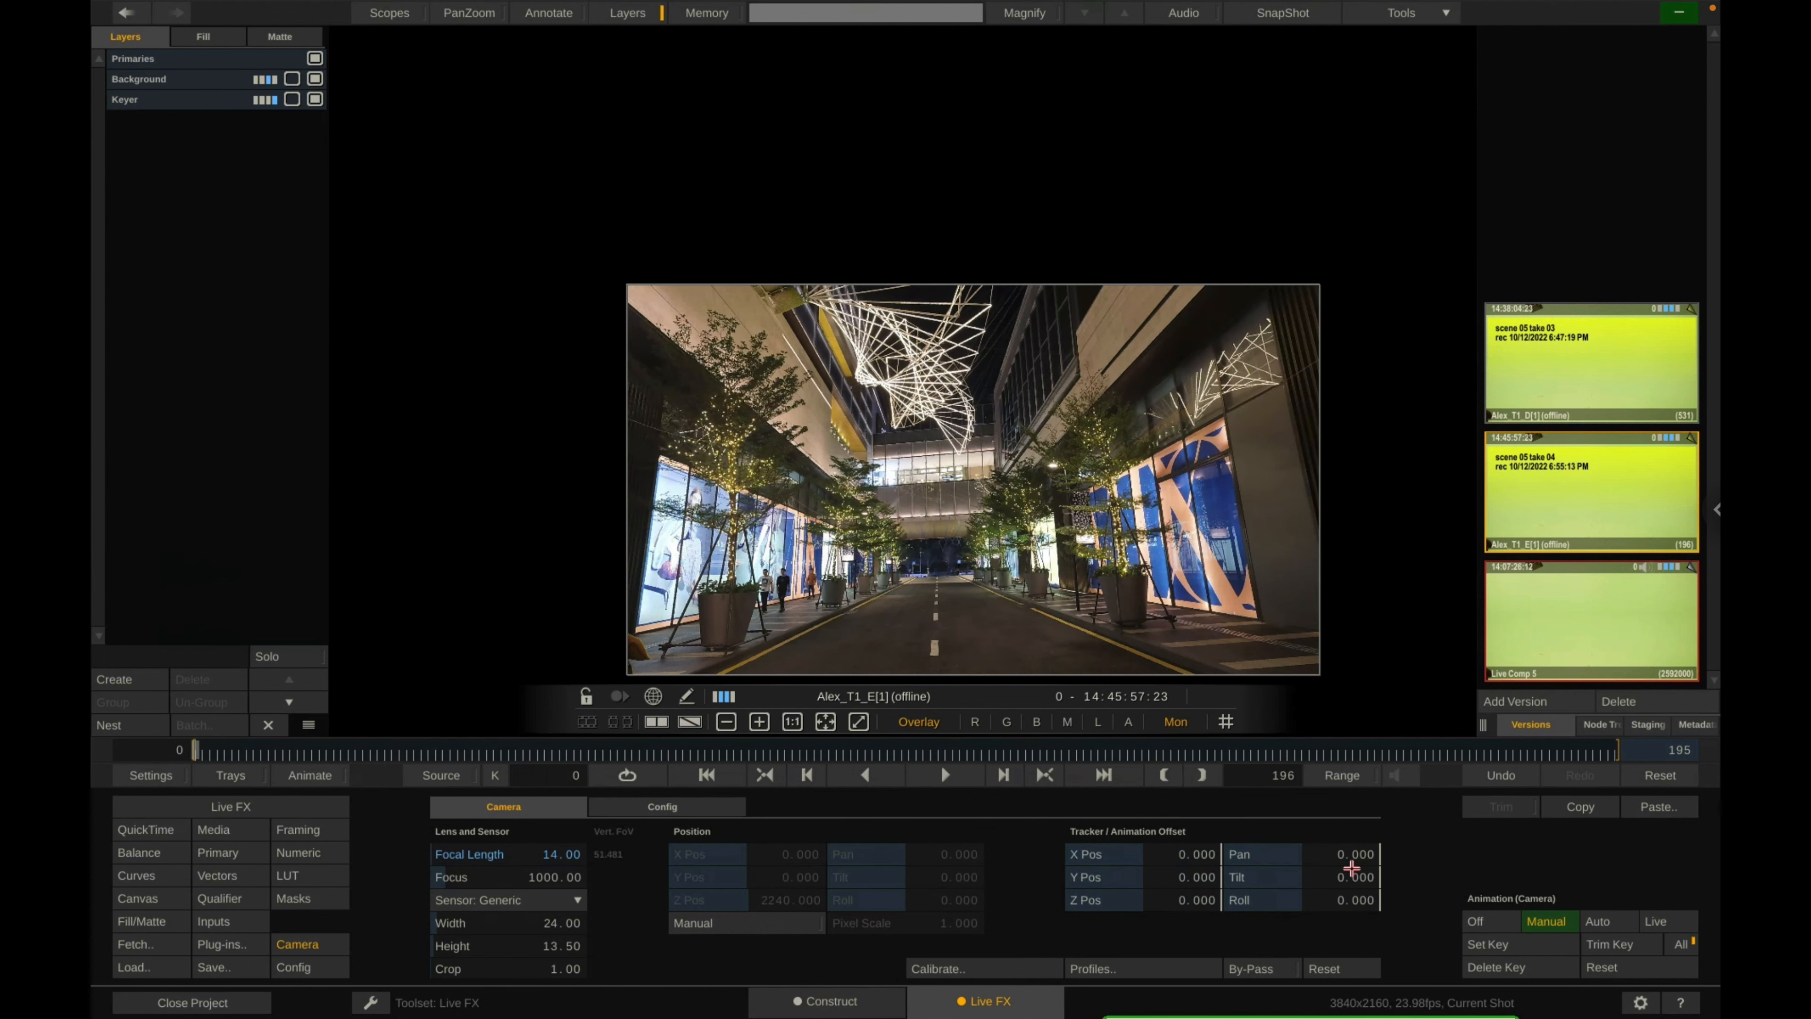
pyautogui.moveTo(208, 751); pyautogui.dragTo(970, 746)
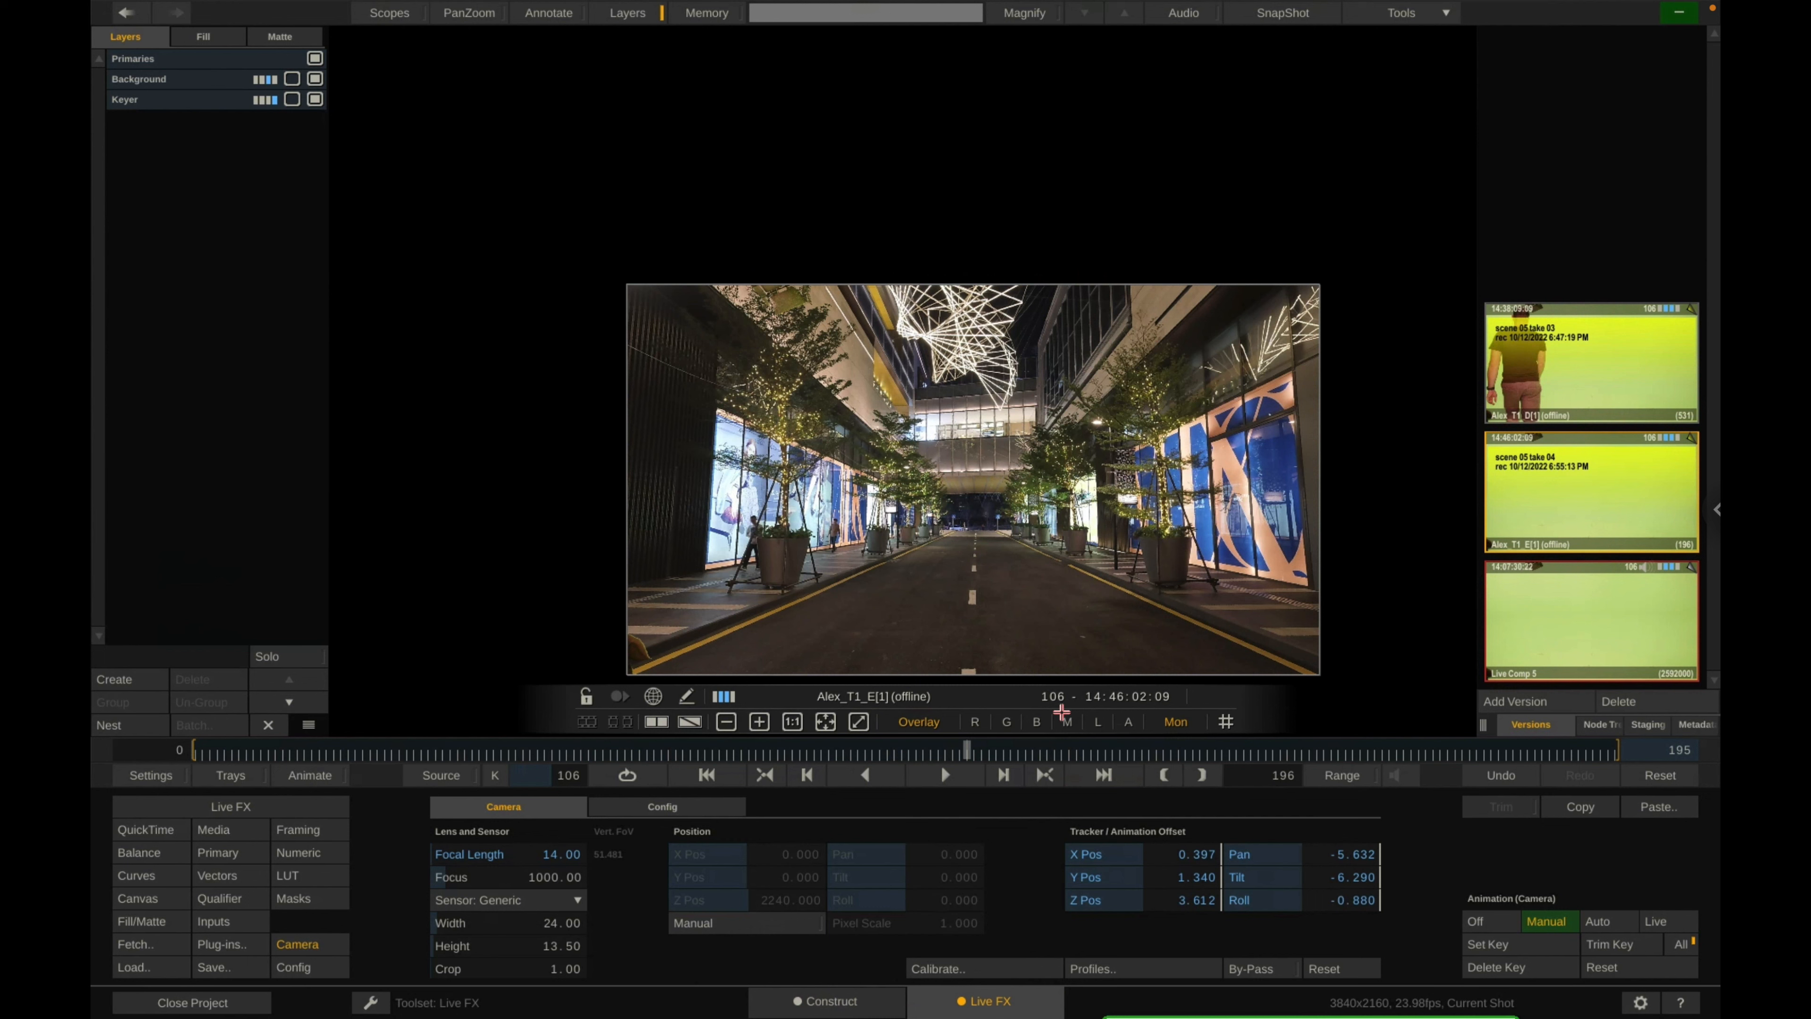
pyautogui.click(1569, 351)
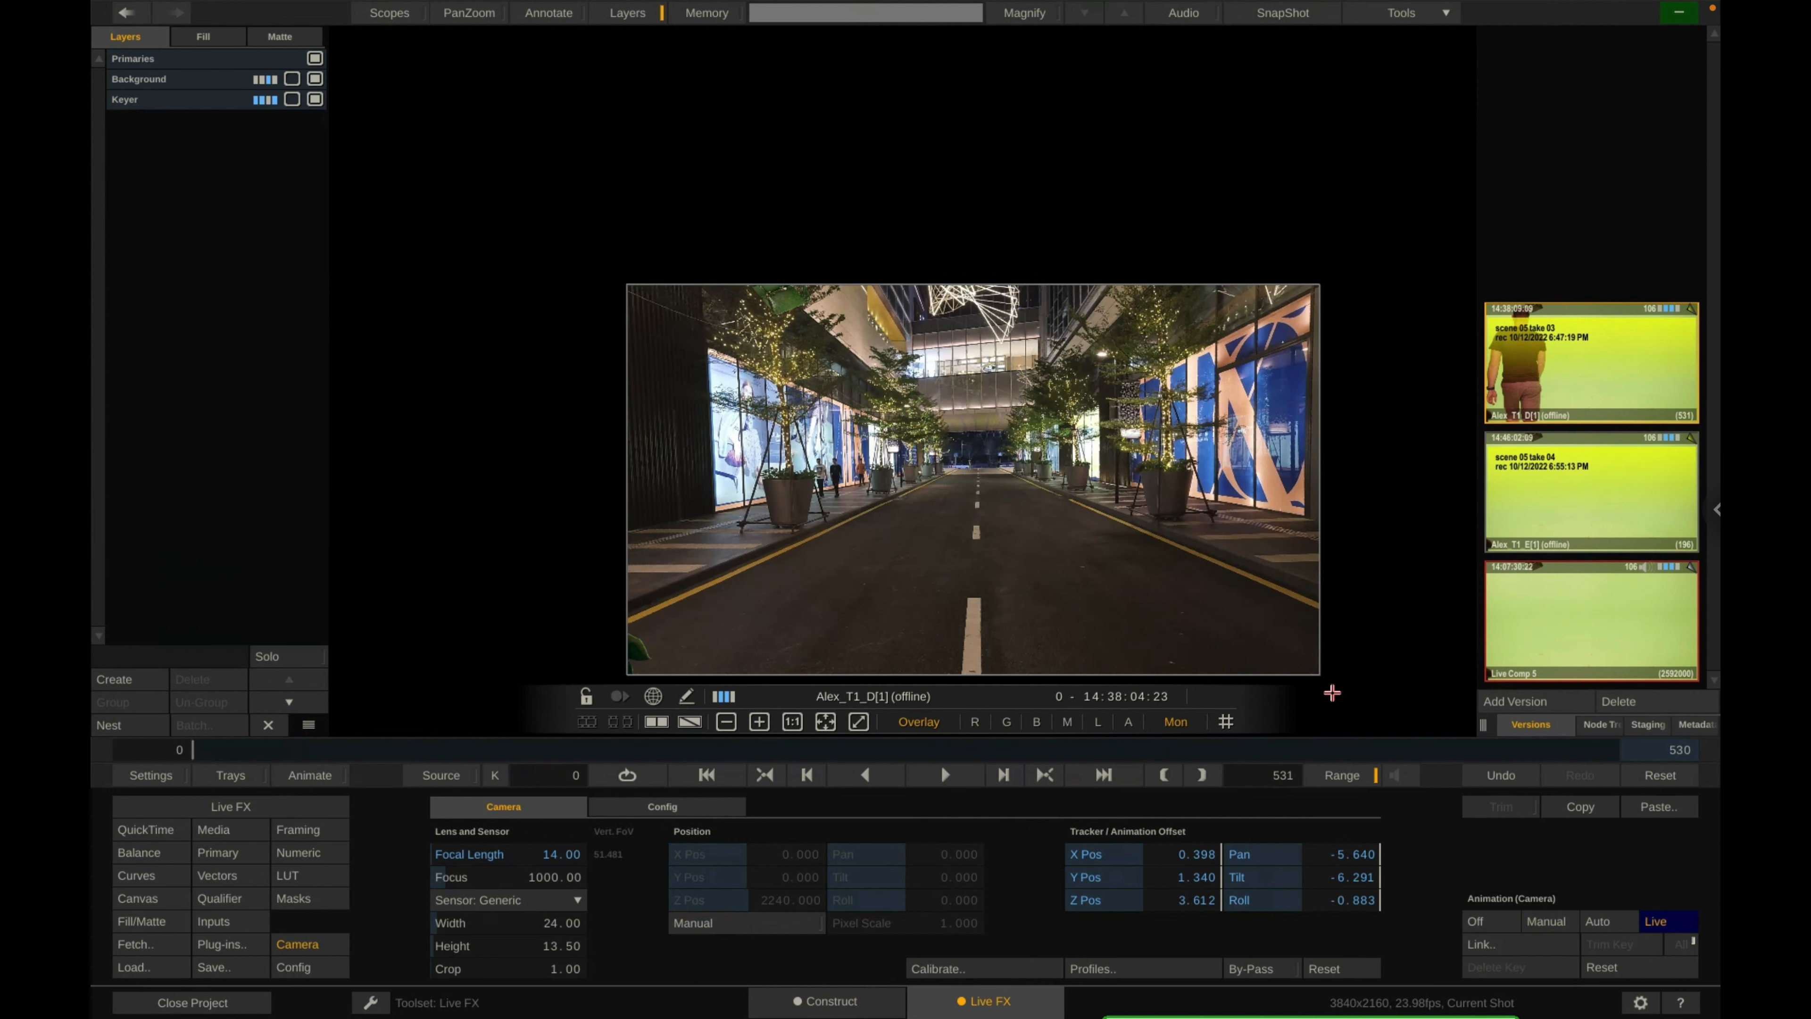
pyautogui.click(673, 750)
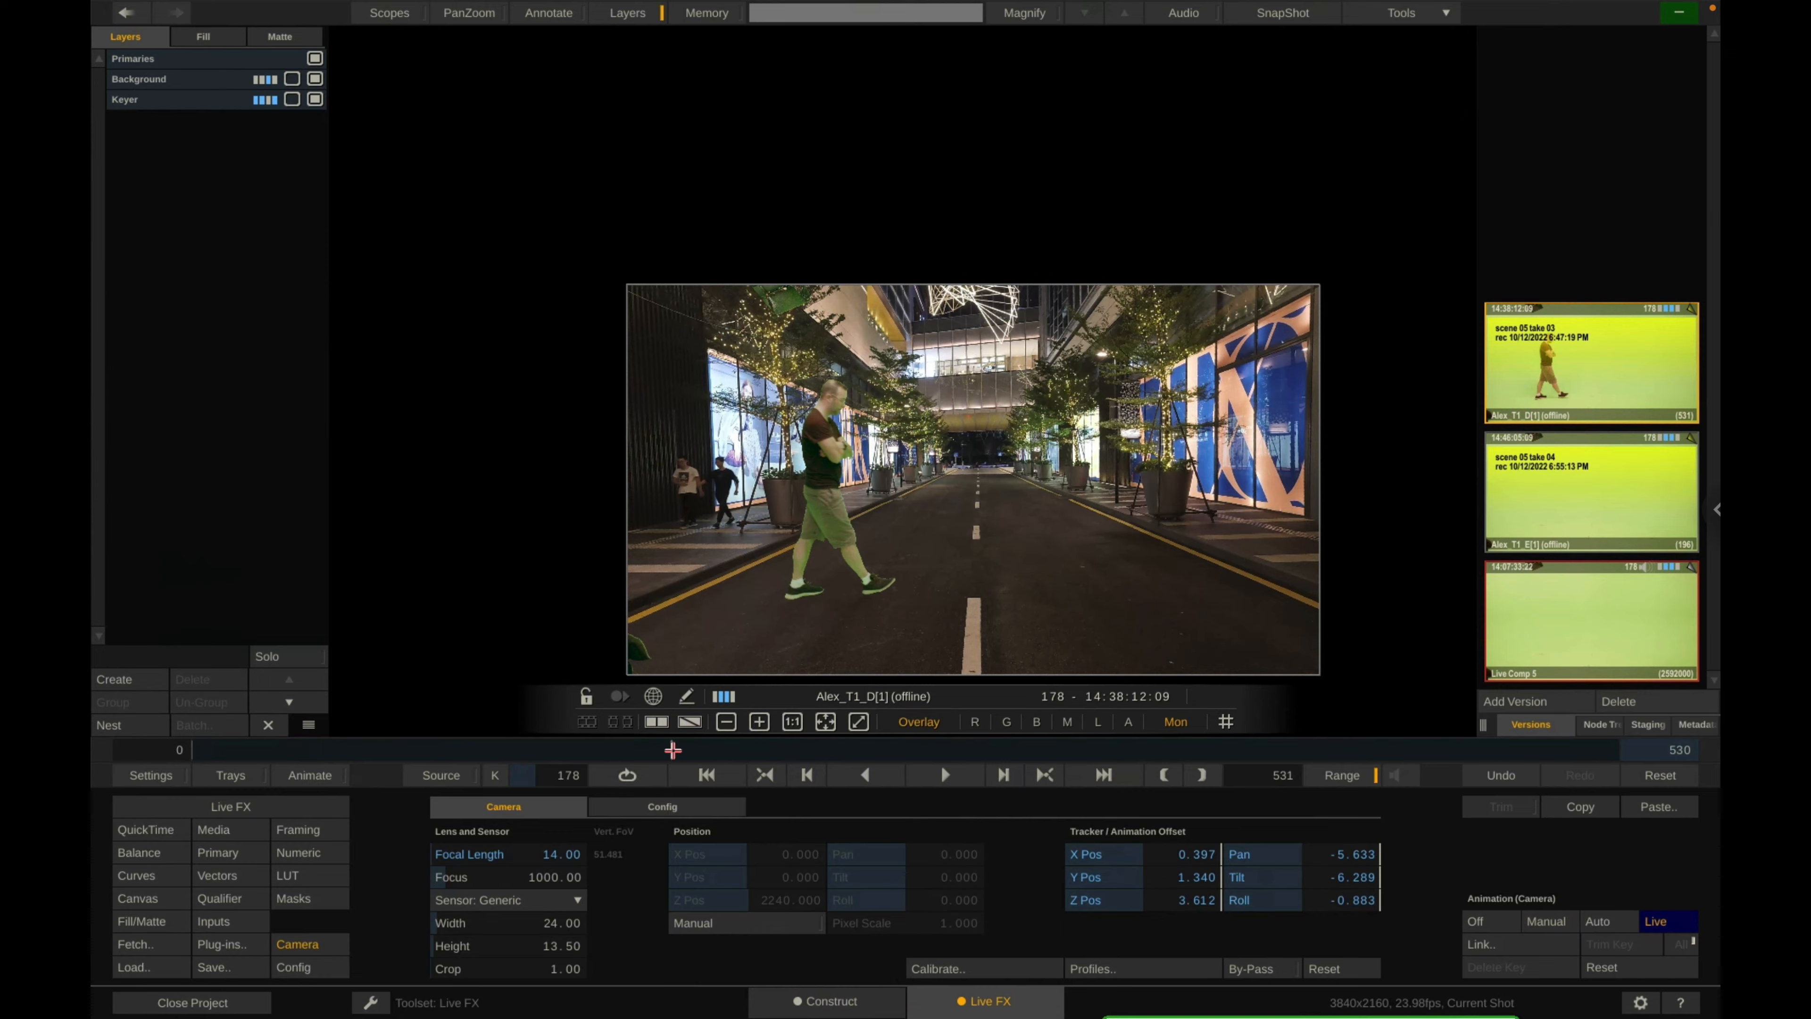
pyautogui.moveTo(672, 750); pyautogui.dragTo(975, 758)
# Switch the Keyer layer's qualifier to HSV Keyer and sample the green backdrop behind the man at frame 291.
pyautogui.scroll(-2, 1064, 543)
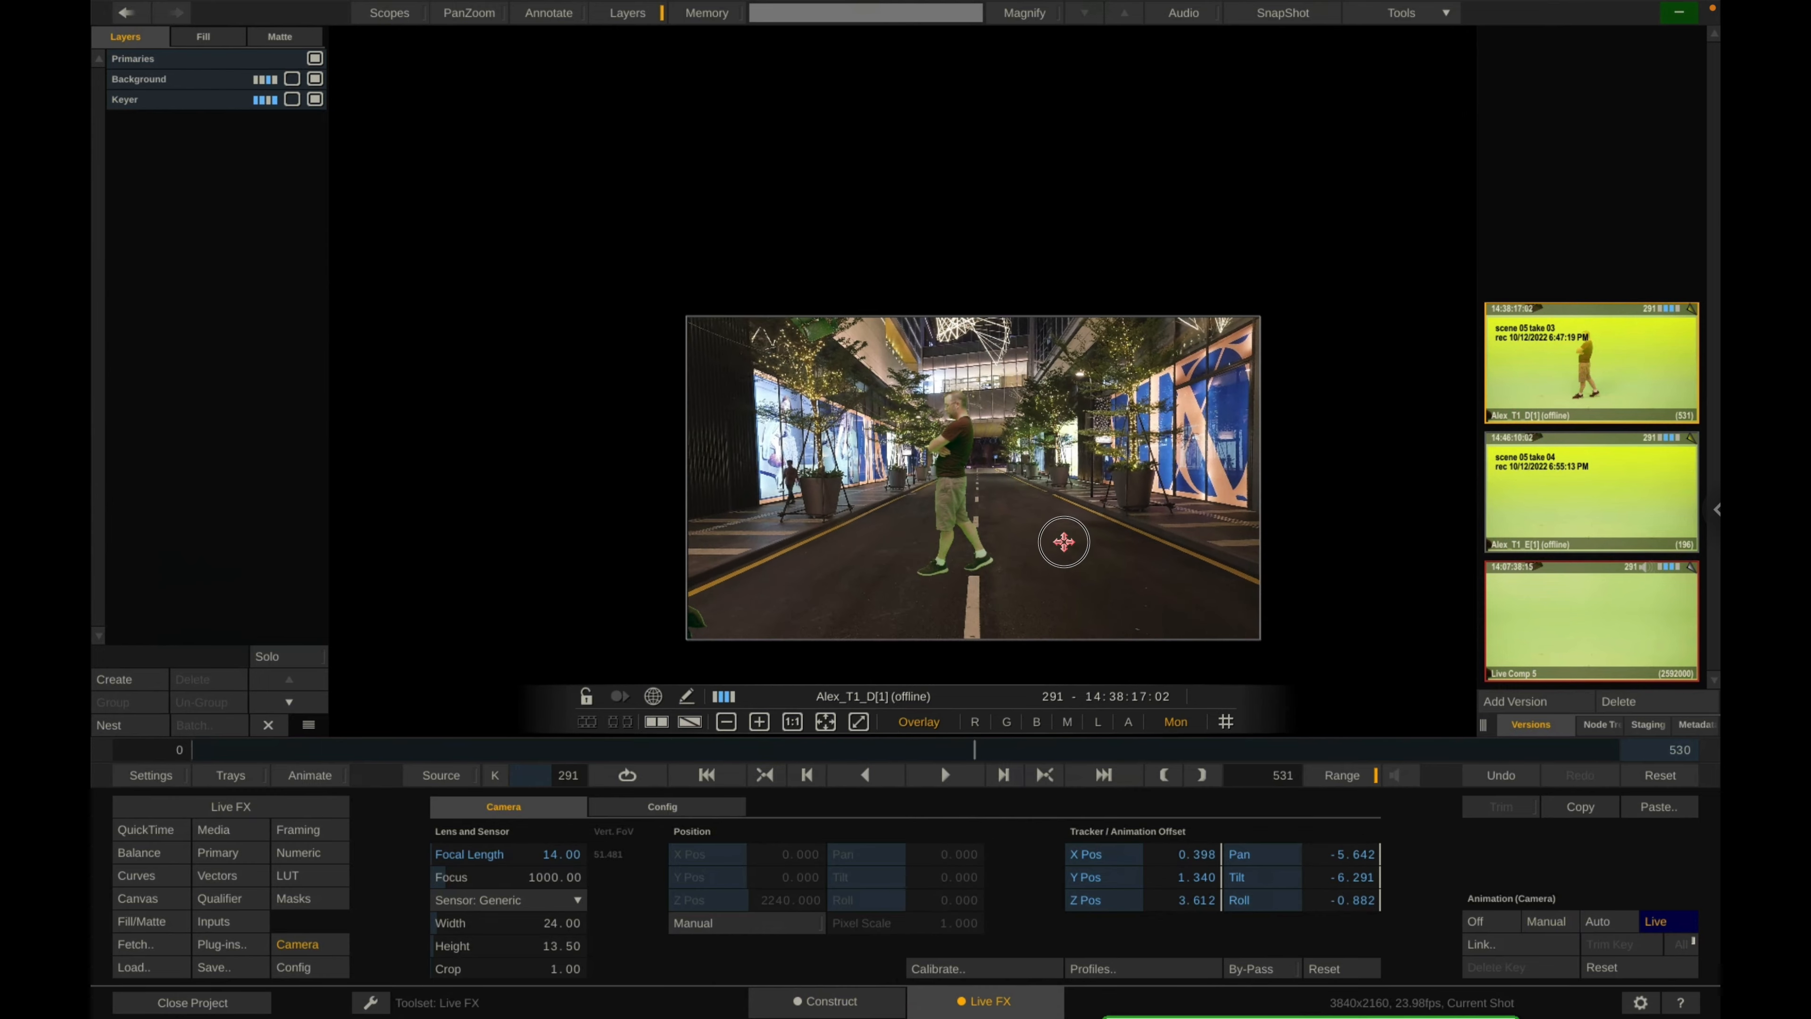
pyautogui.moveTo(1065, 542); pyautogui.dragTo(1063, 7)
pyautogui.moveTo(1005, 428); pyautogui.dragTo(1002, 68)
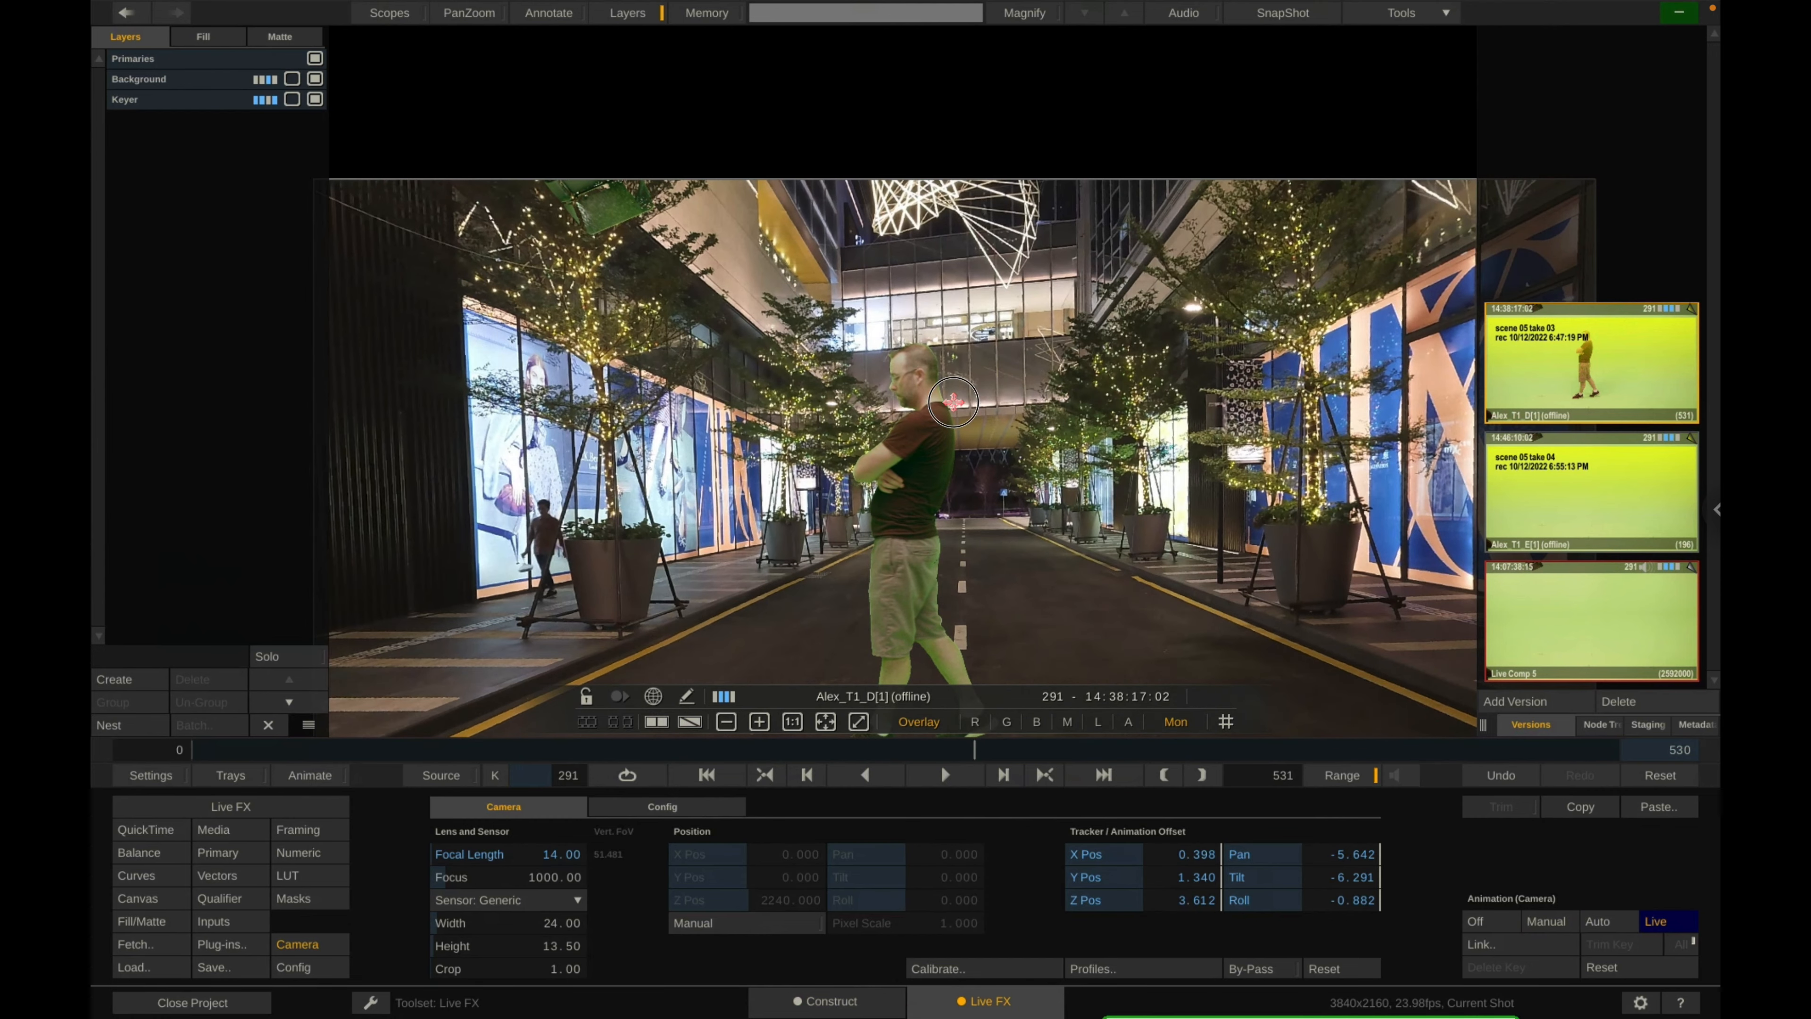
pyautogui.scroll(3, 886, 512)
pyautogui.moveTo(910, 497); pyautogui.dragTo(1047, 189)
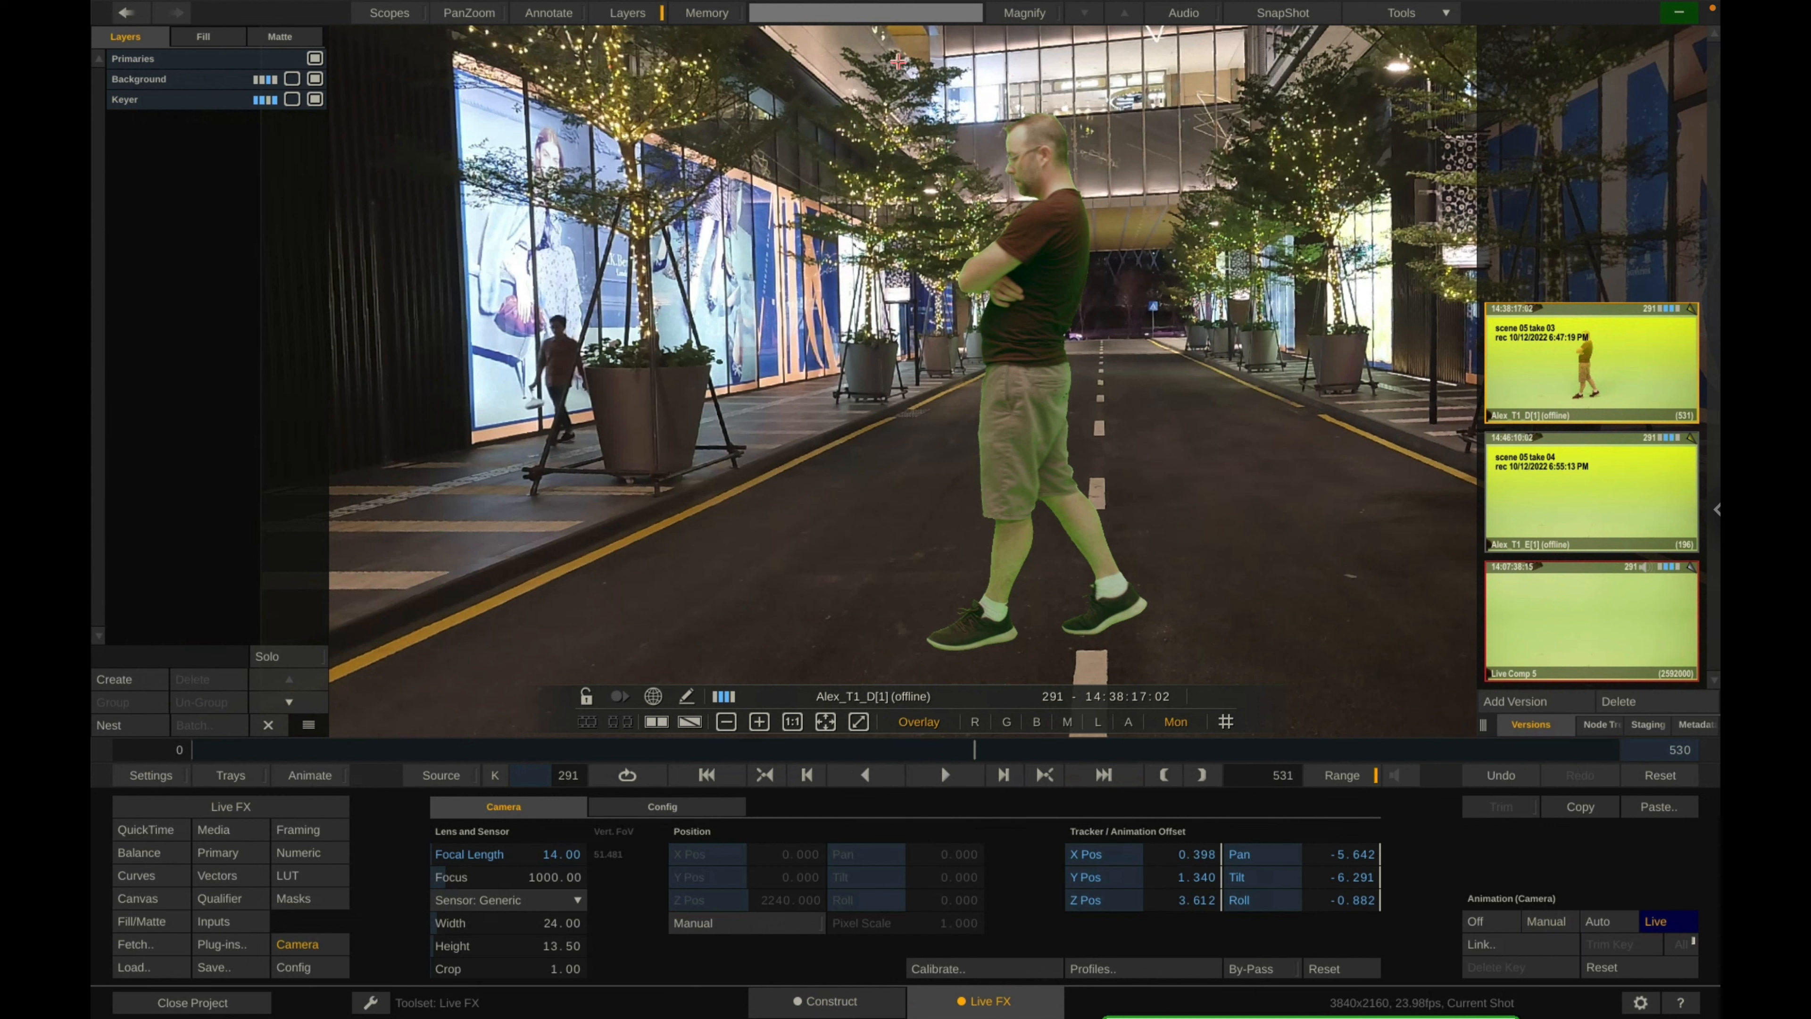
pyautogui.click(171, 106)
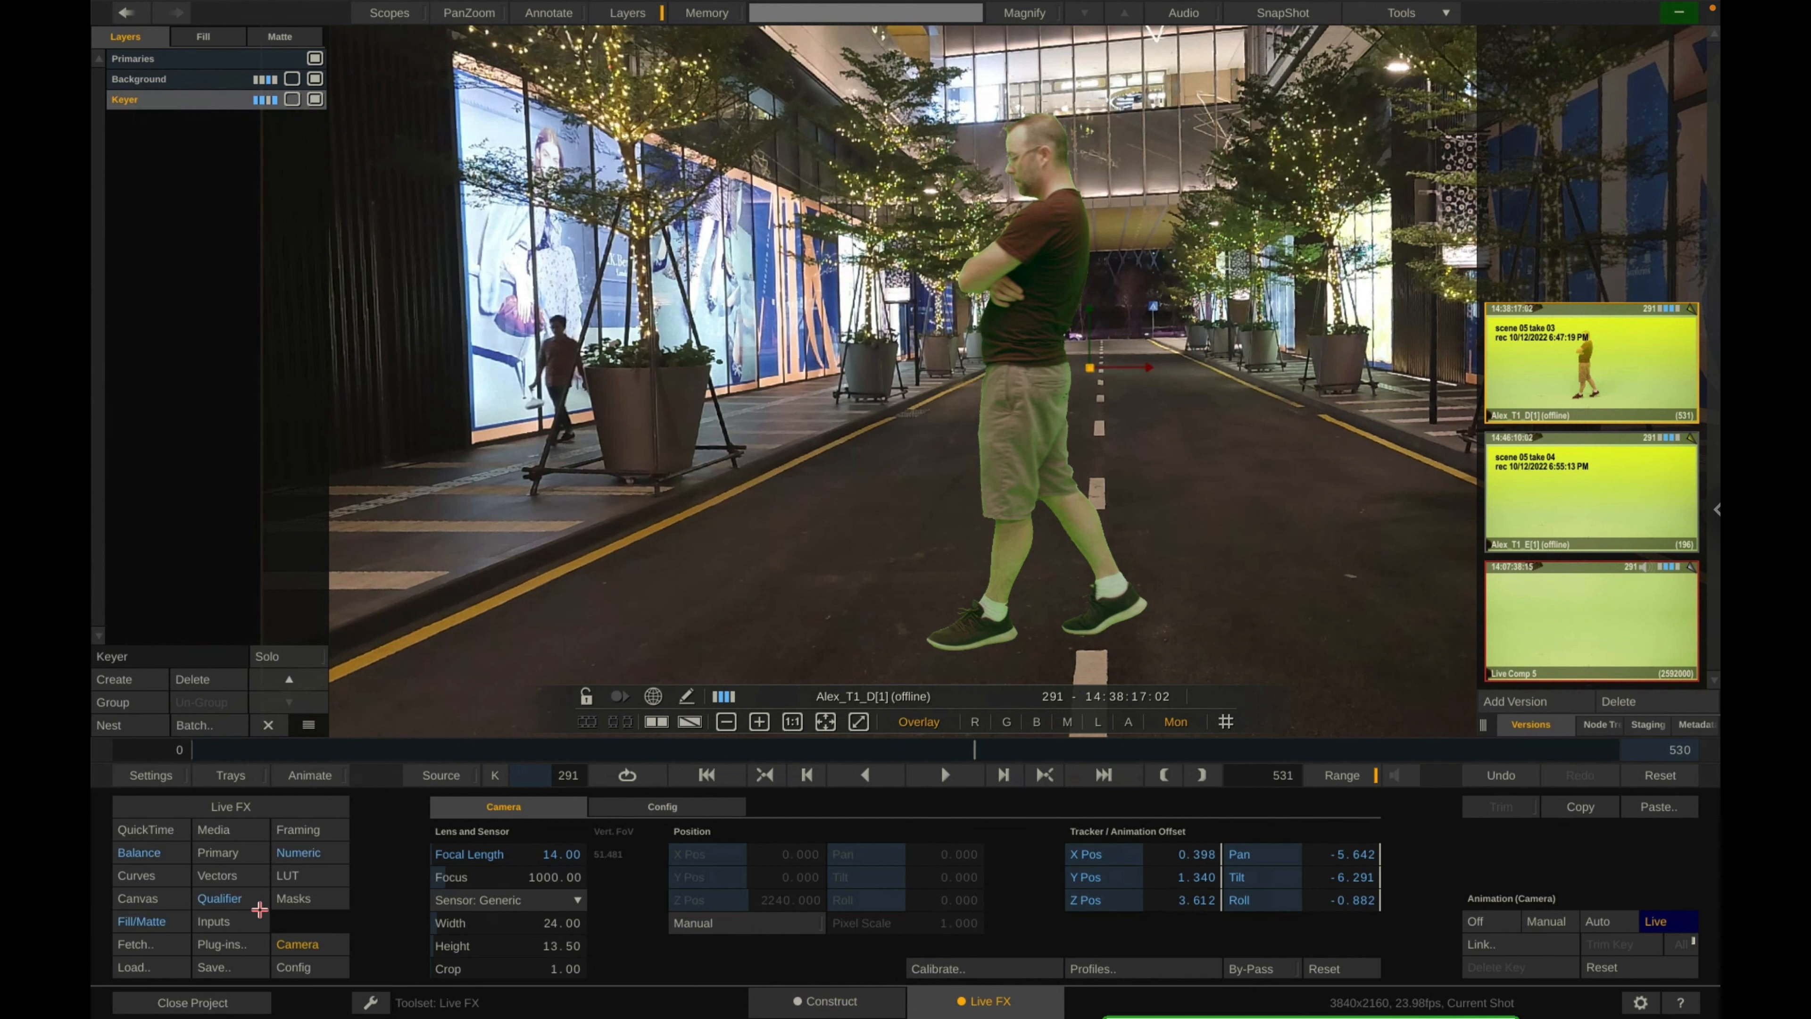
pyautogui.click(225, 904)
pyautogui.click(528, 837)
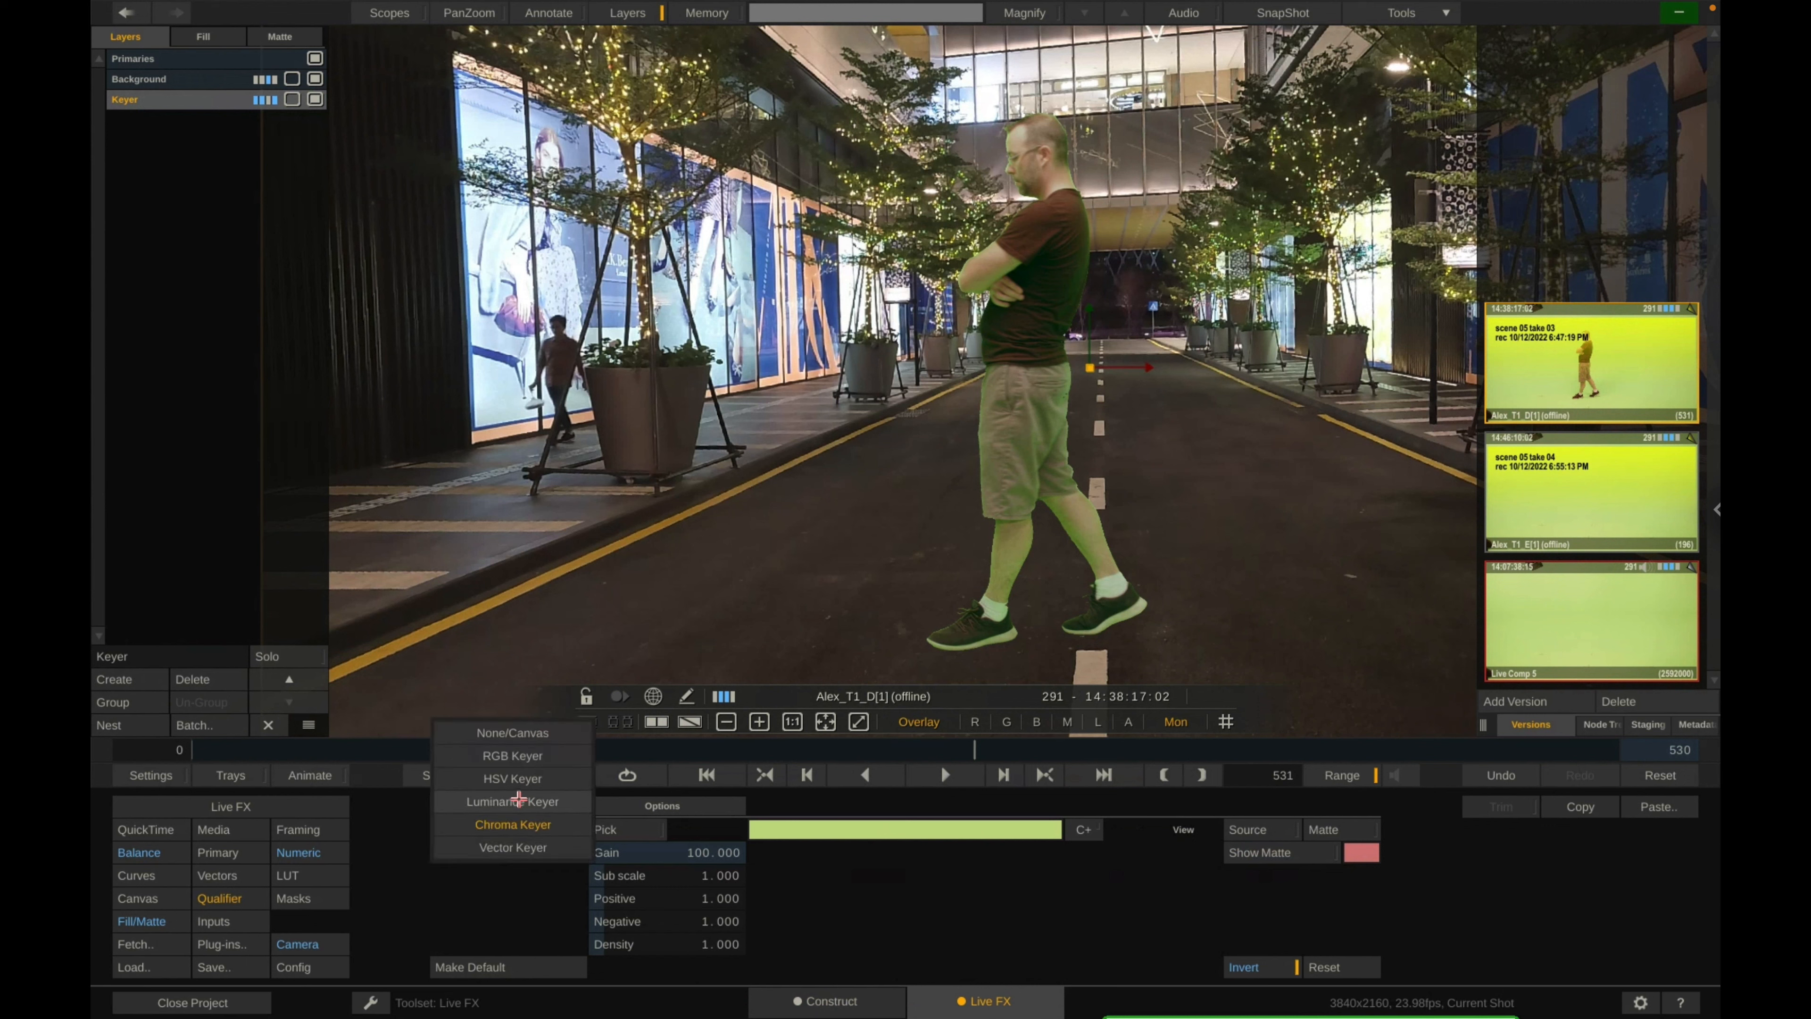
pyautogui.click(545, 786)
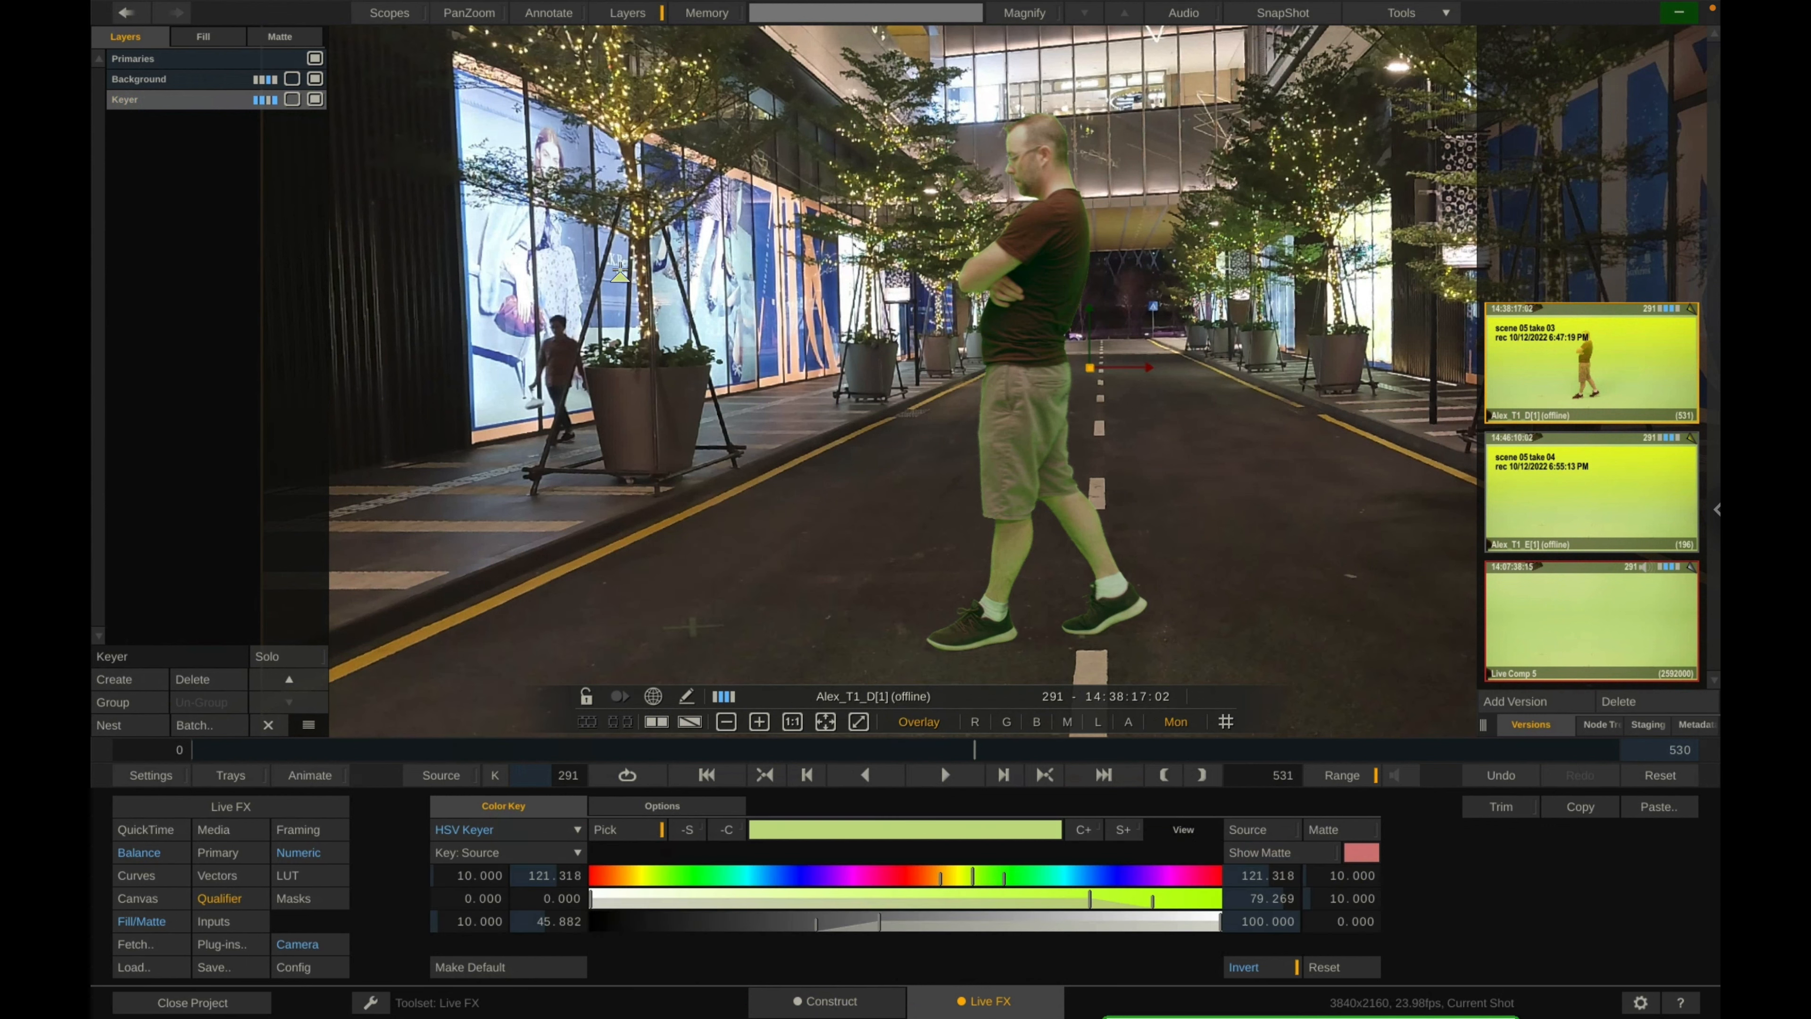
pyautogui.moveTo(607, 228); pyautogui.dragTo(765, 437)
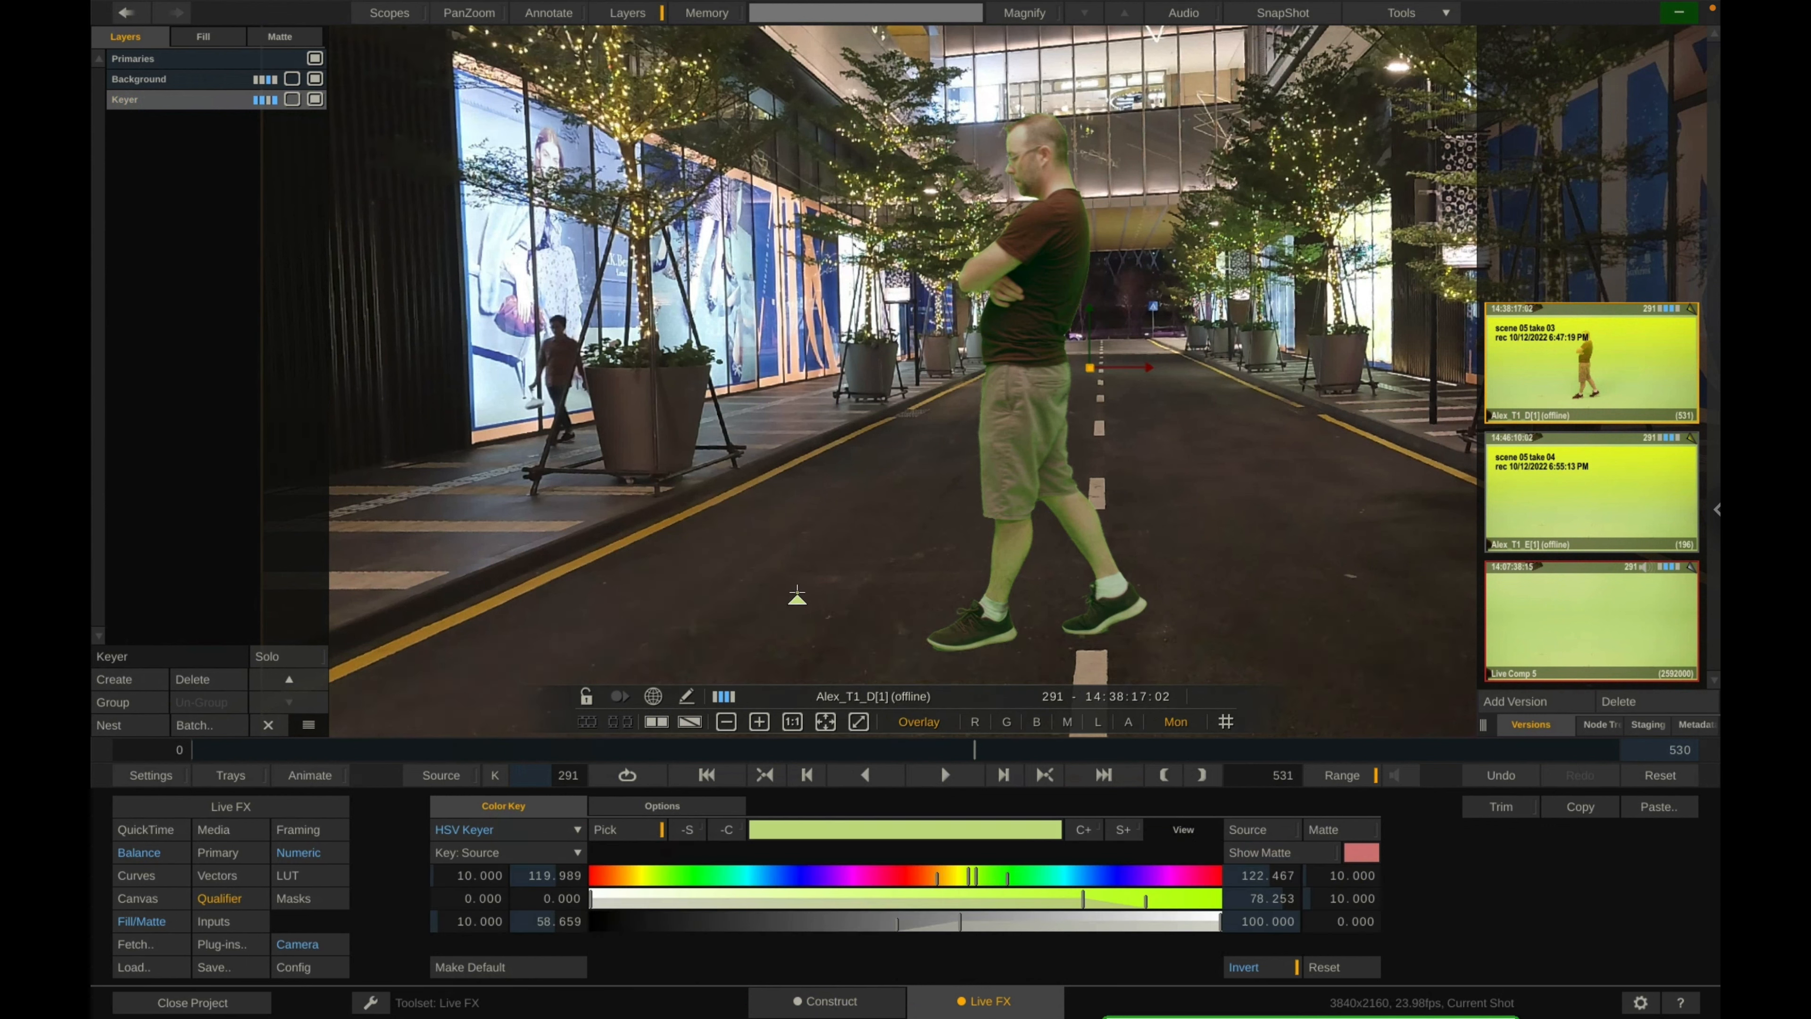
# Reduce the green spill on the Keyer layer by lowering the yellow and green ranges of the Hue-Sat curve.
pyautogui.click(167, 904)
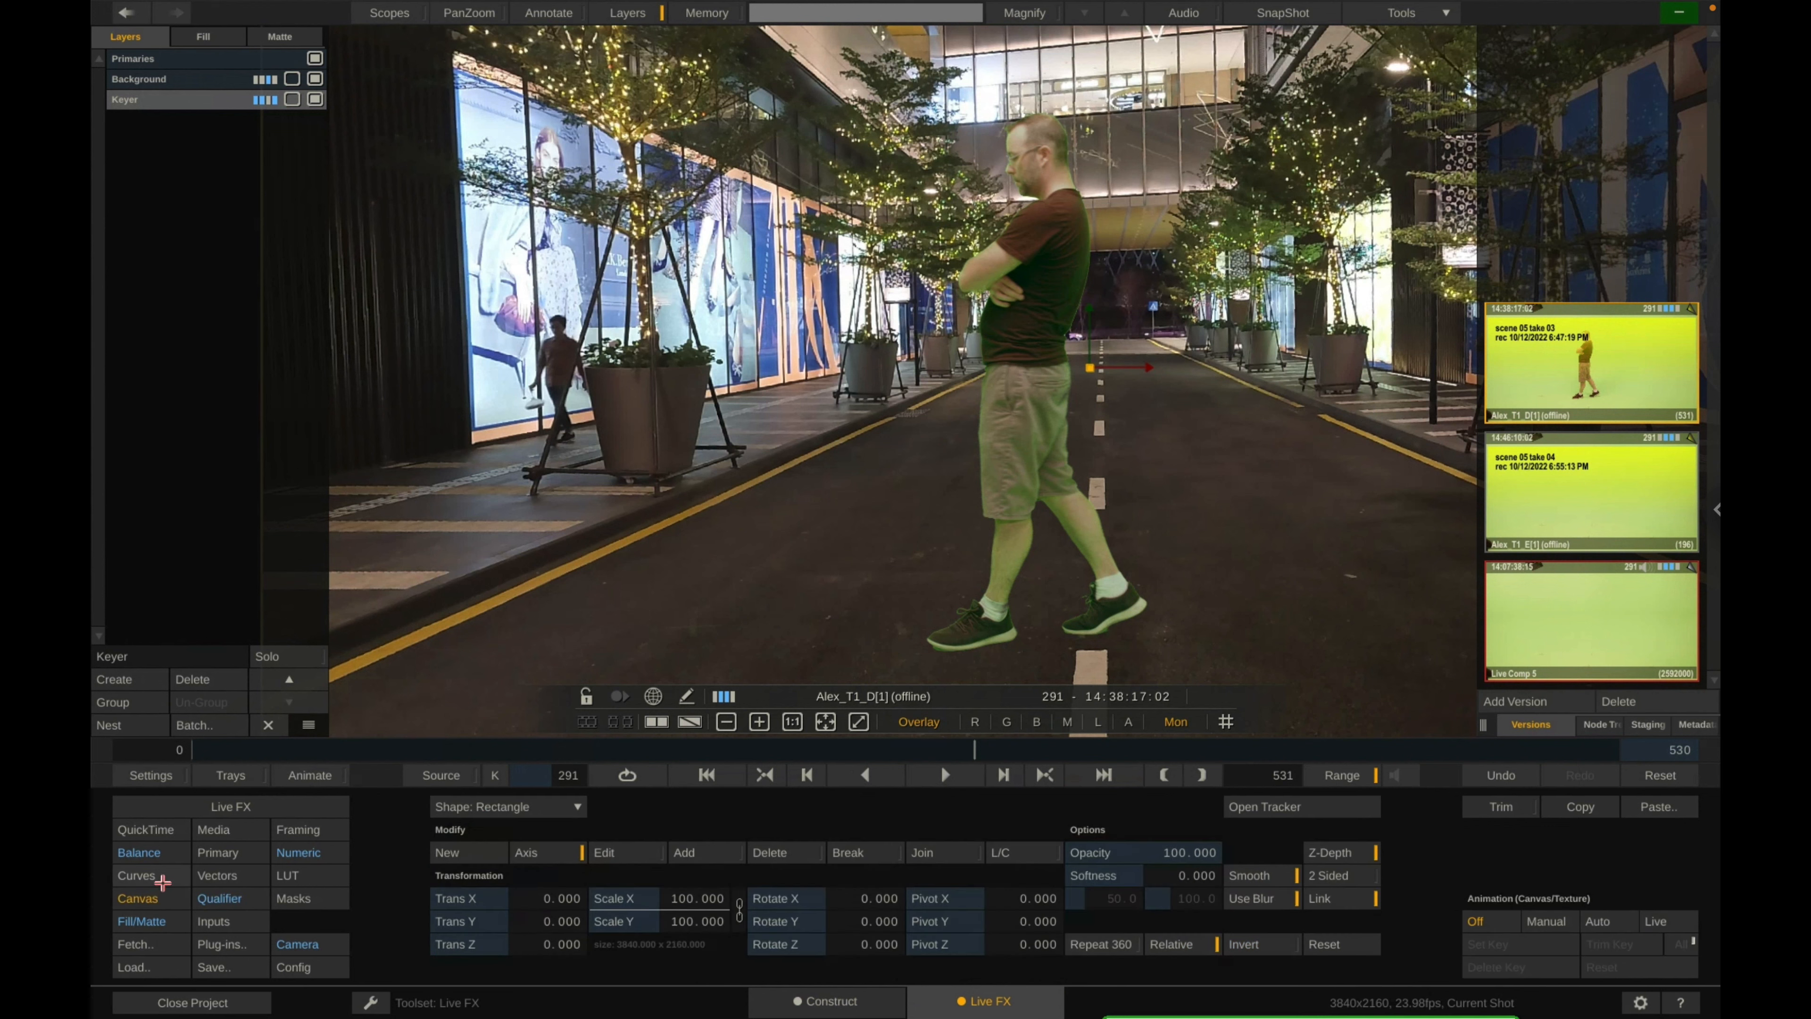
pyautogui.click(164, 884)
pyautogui.click(456, 898)
pyautogui.moveTo(807, 887); pyautogui.dragTo(797, 940)
pyautogui.moveTo(724, 887)
pyautogui.mouseDown()
pyautogui.moveTo(719, 939)
pyautogui.moveTo(722, 901)
pyautogui.moveTo(720, 918)
pyautogui.mouseUp()
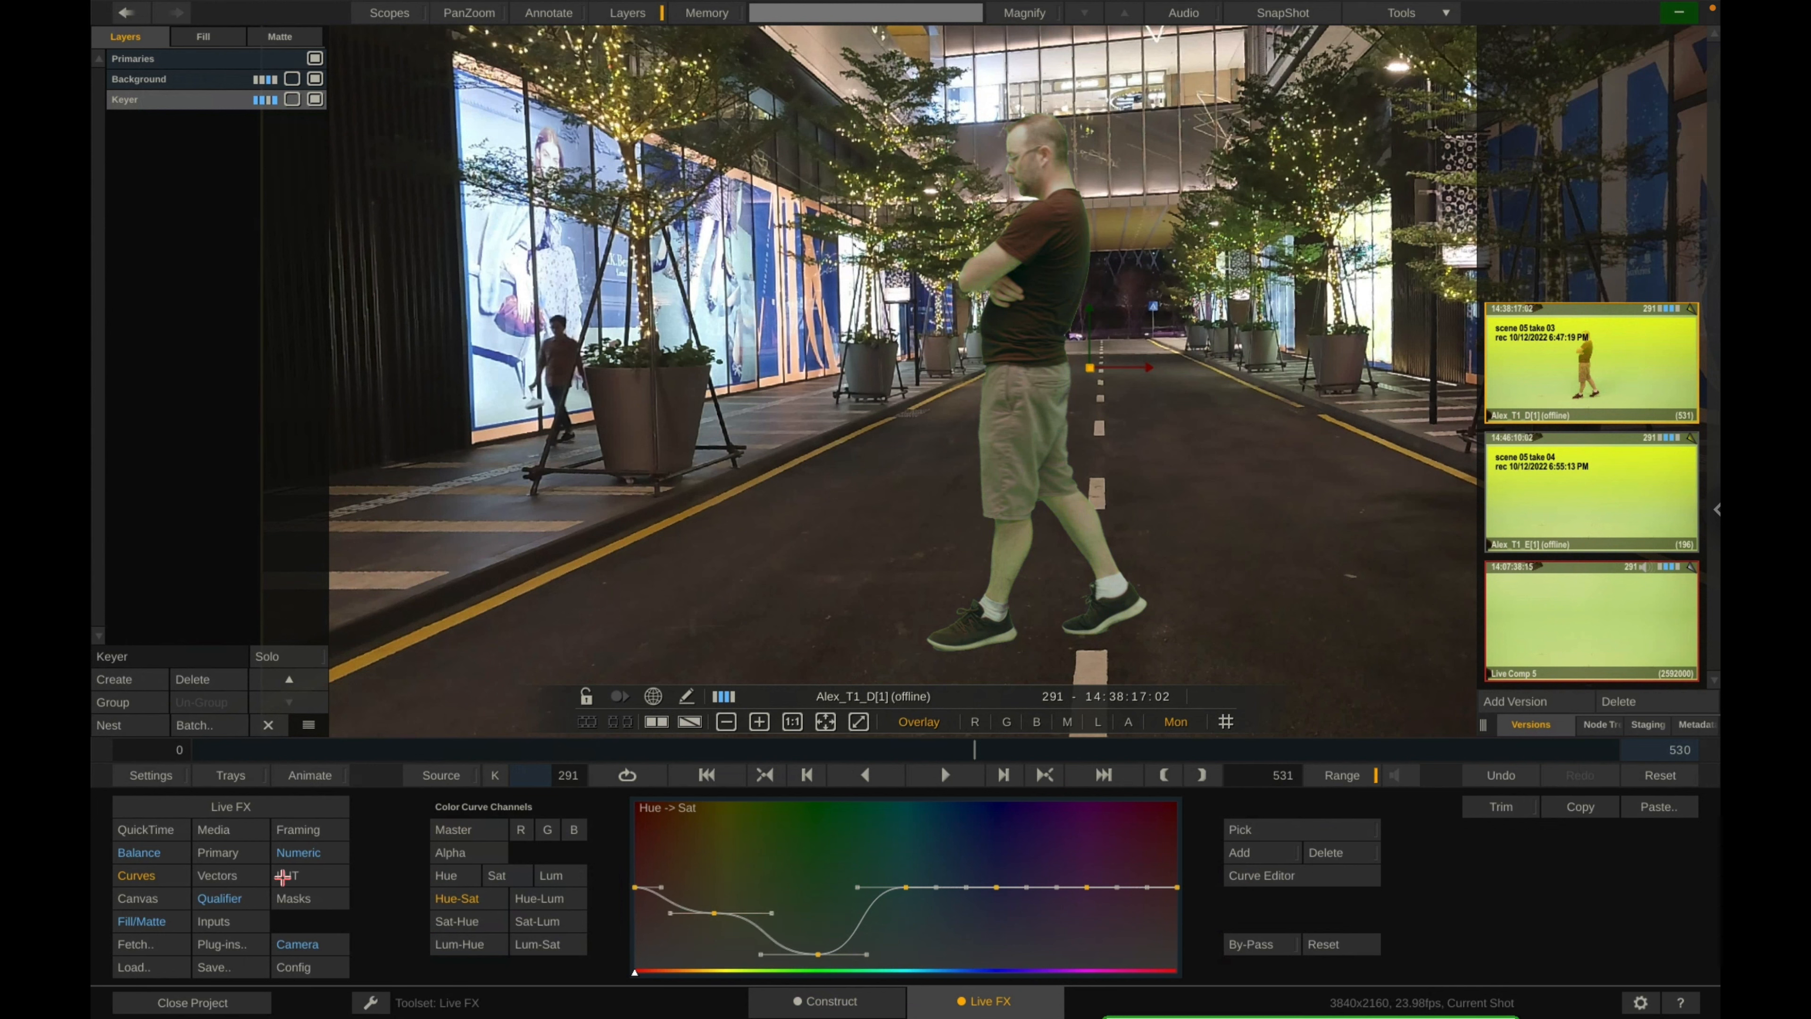
# Grade the Keyer layer with S-Curve 15.657, Post-Color Saturation 75.951 and Offset Master -11.902.
pyautogui.click(293, 857)
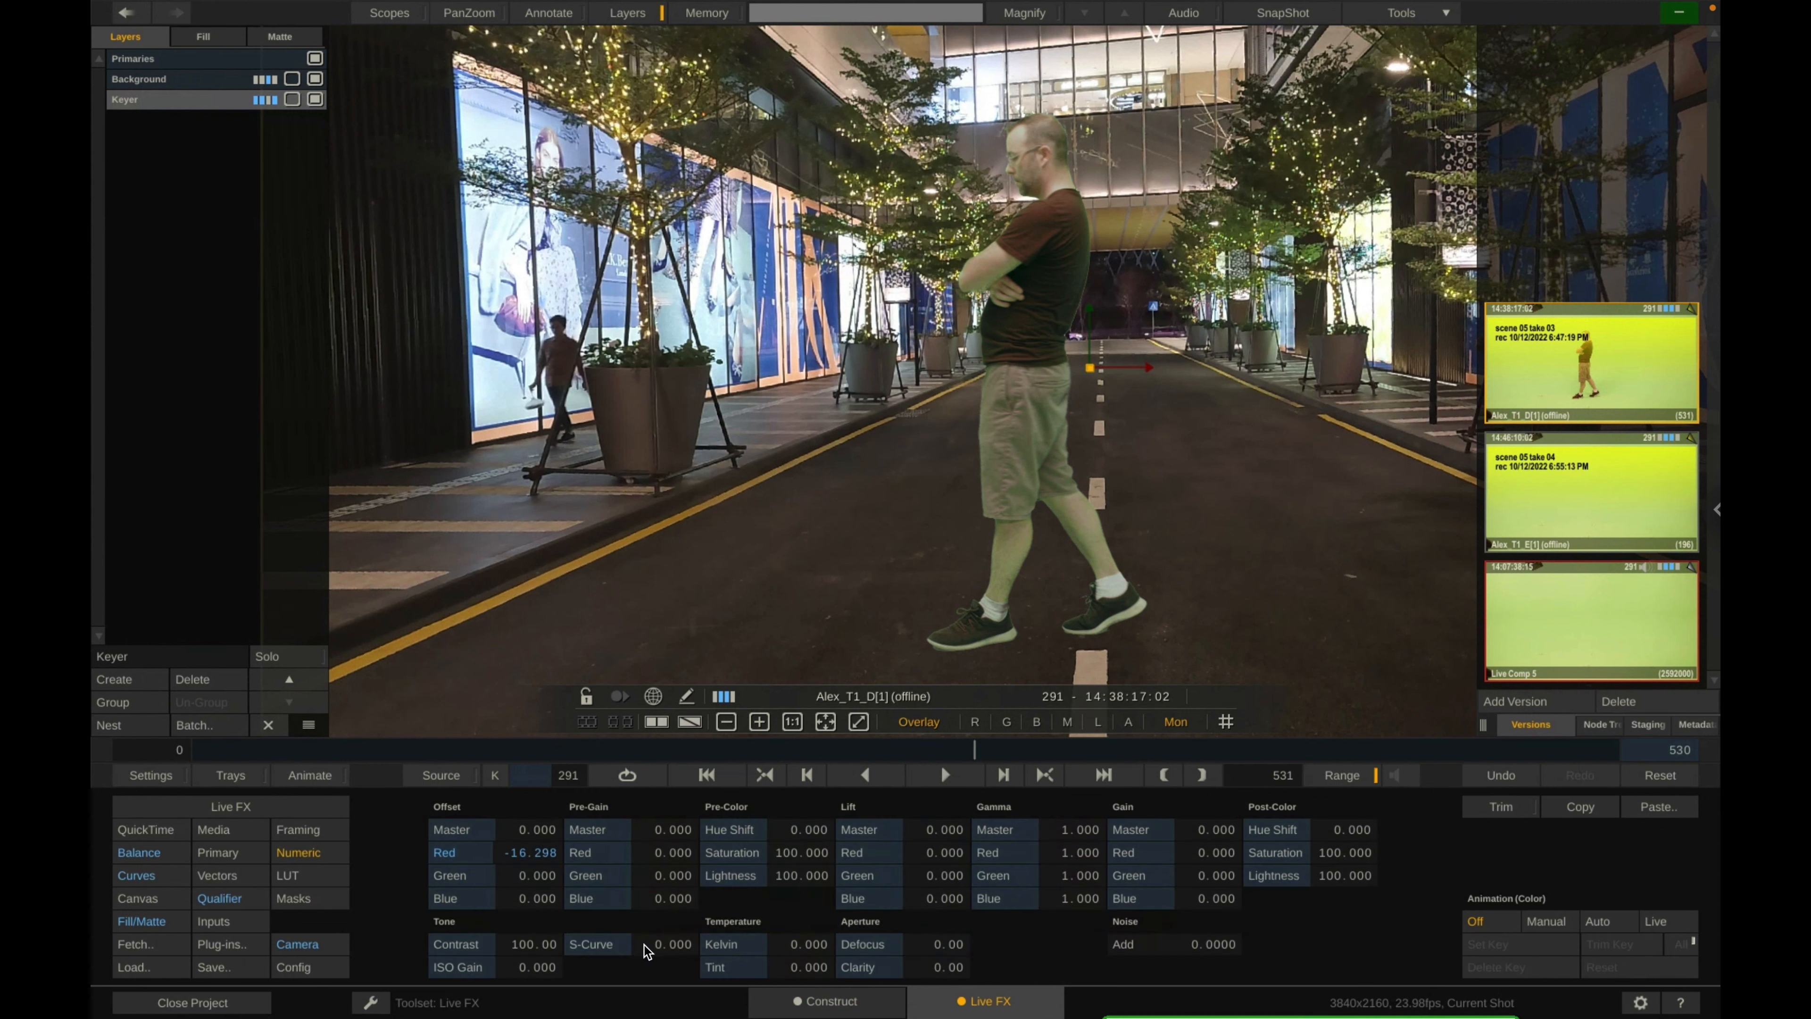
pyautogui.moveTo(647, 950); pyautogui.dragTo(659, 979)
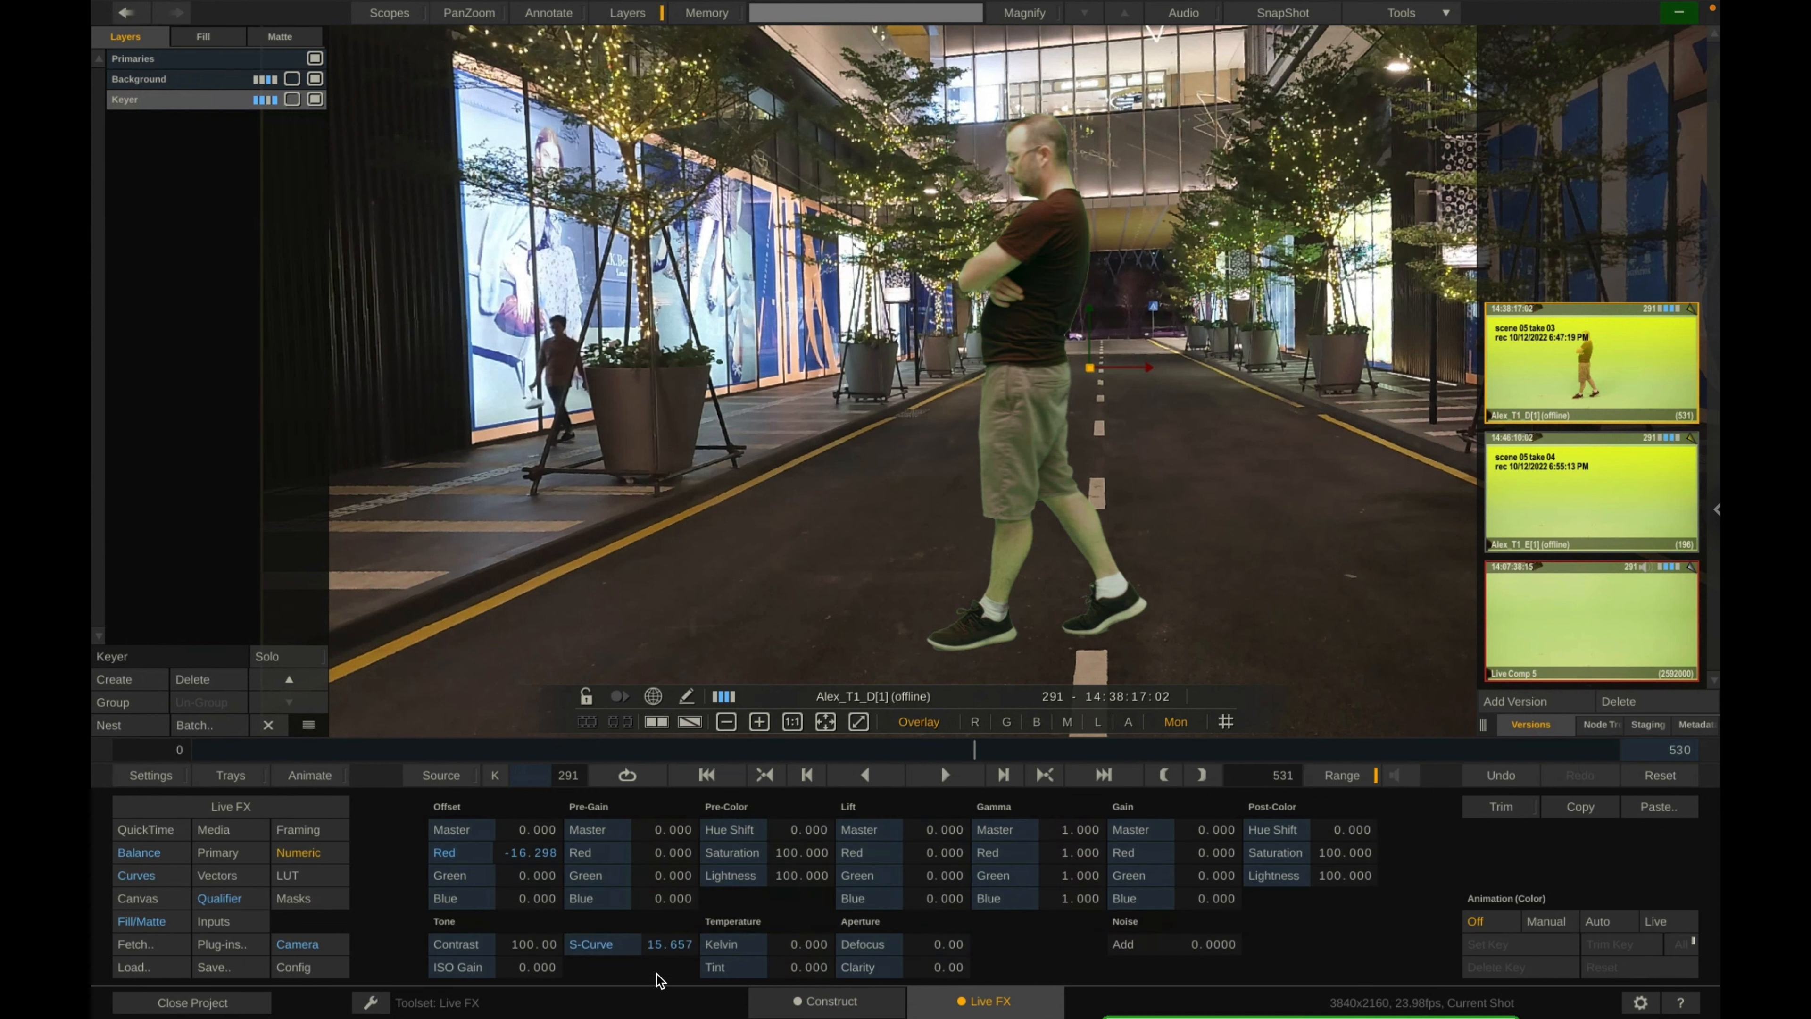
pyautogui.moveTo(1332, 856)
pyautogui.mouseDown()
pyautogui.moveTo(1312, 855)
pyautogui.moveTo(1327, 873)
pyautogui.mouseUp()
pyautogui.moveTo(536, 836); pyautogui.dragTo(391, 900)
# Play a short part of the graded composite and scrub back to frame 214 to check the man against the street.
pyautogui.press('space')
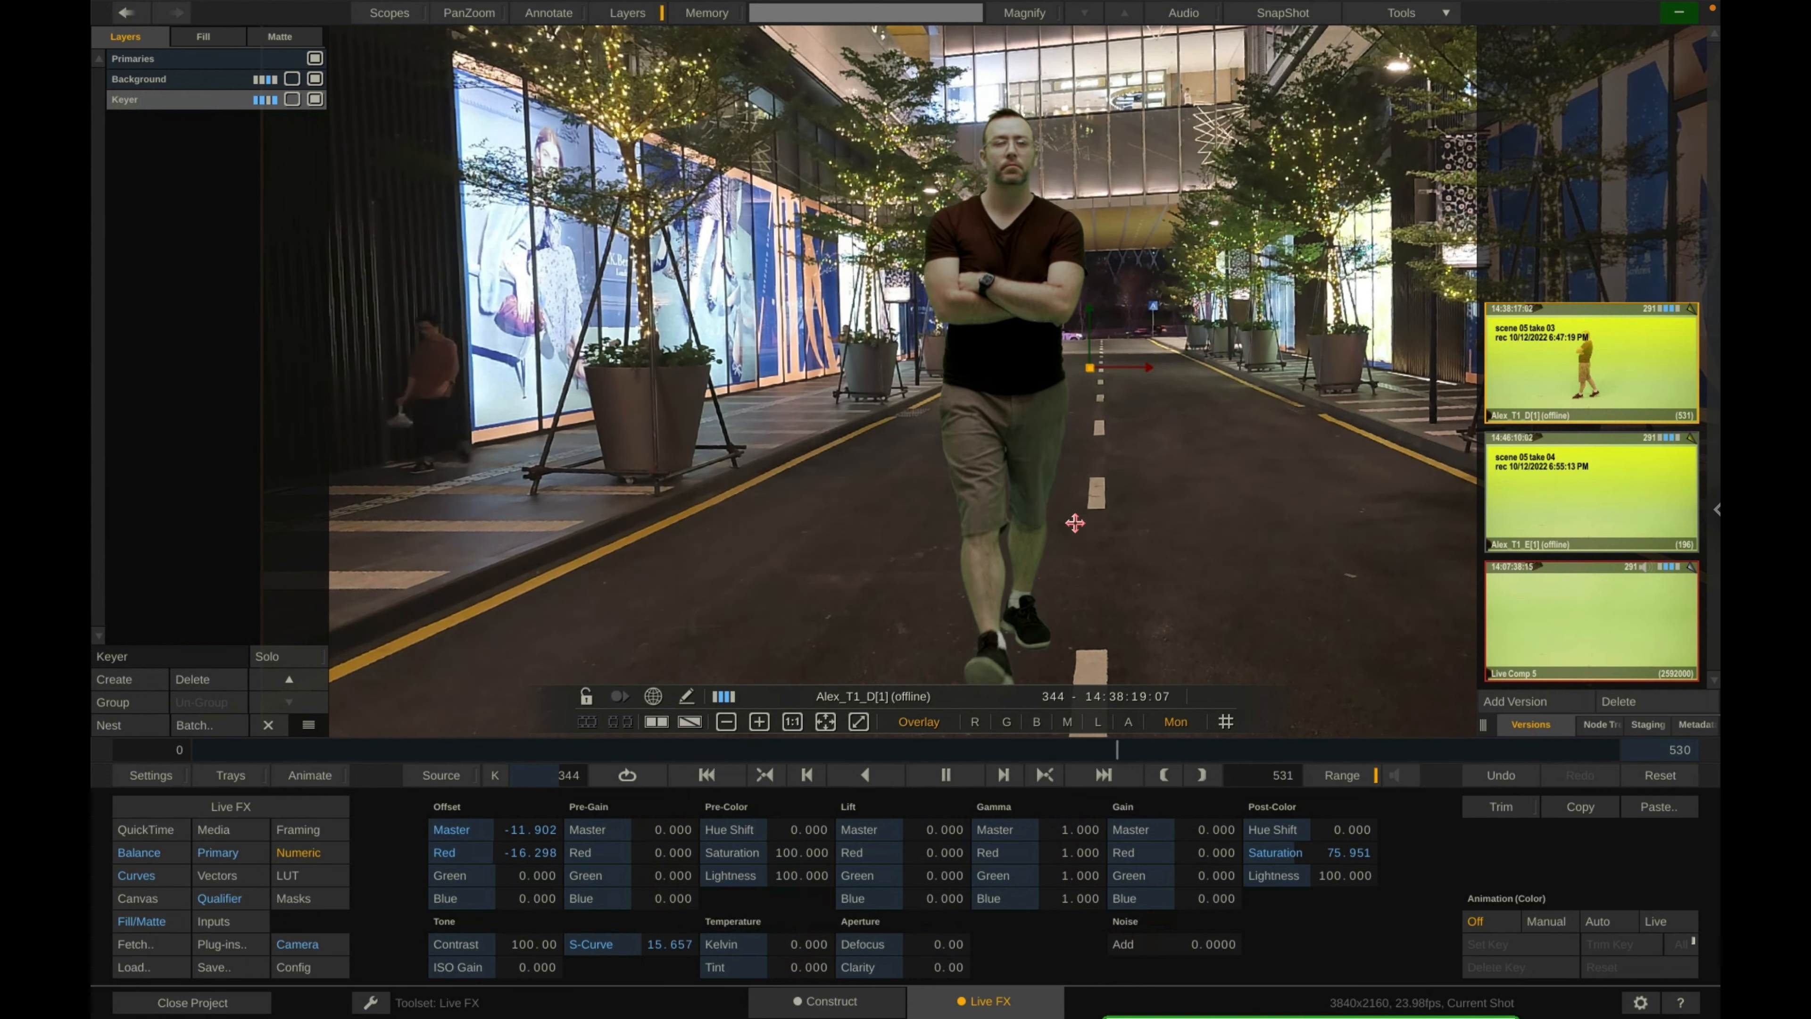
pyautogui.press('space')
pyautogui.moveTo(1101, 429); pyautogui.dragTo(1128, 625)
pyautogui.moveTo(1067, 318); pyautogui.dragTo(1049, 416)
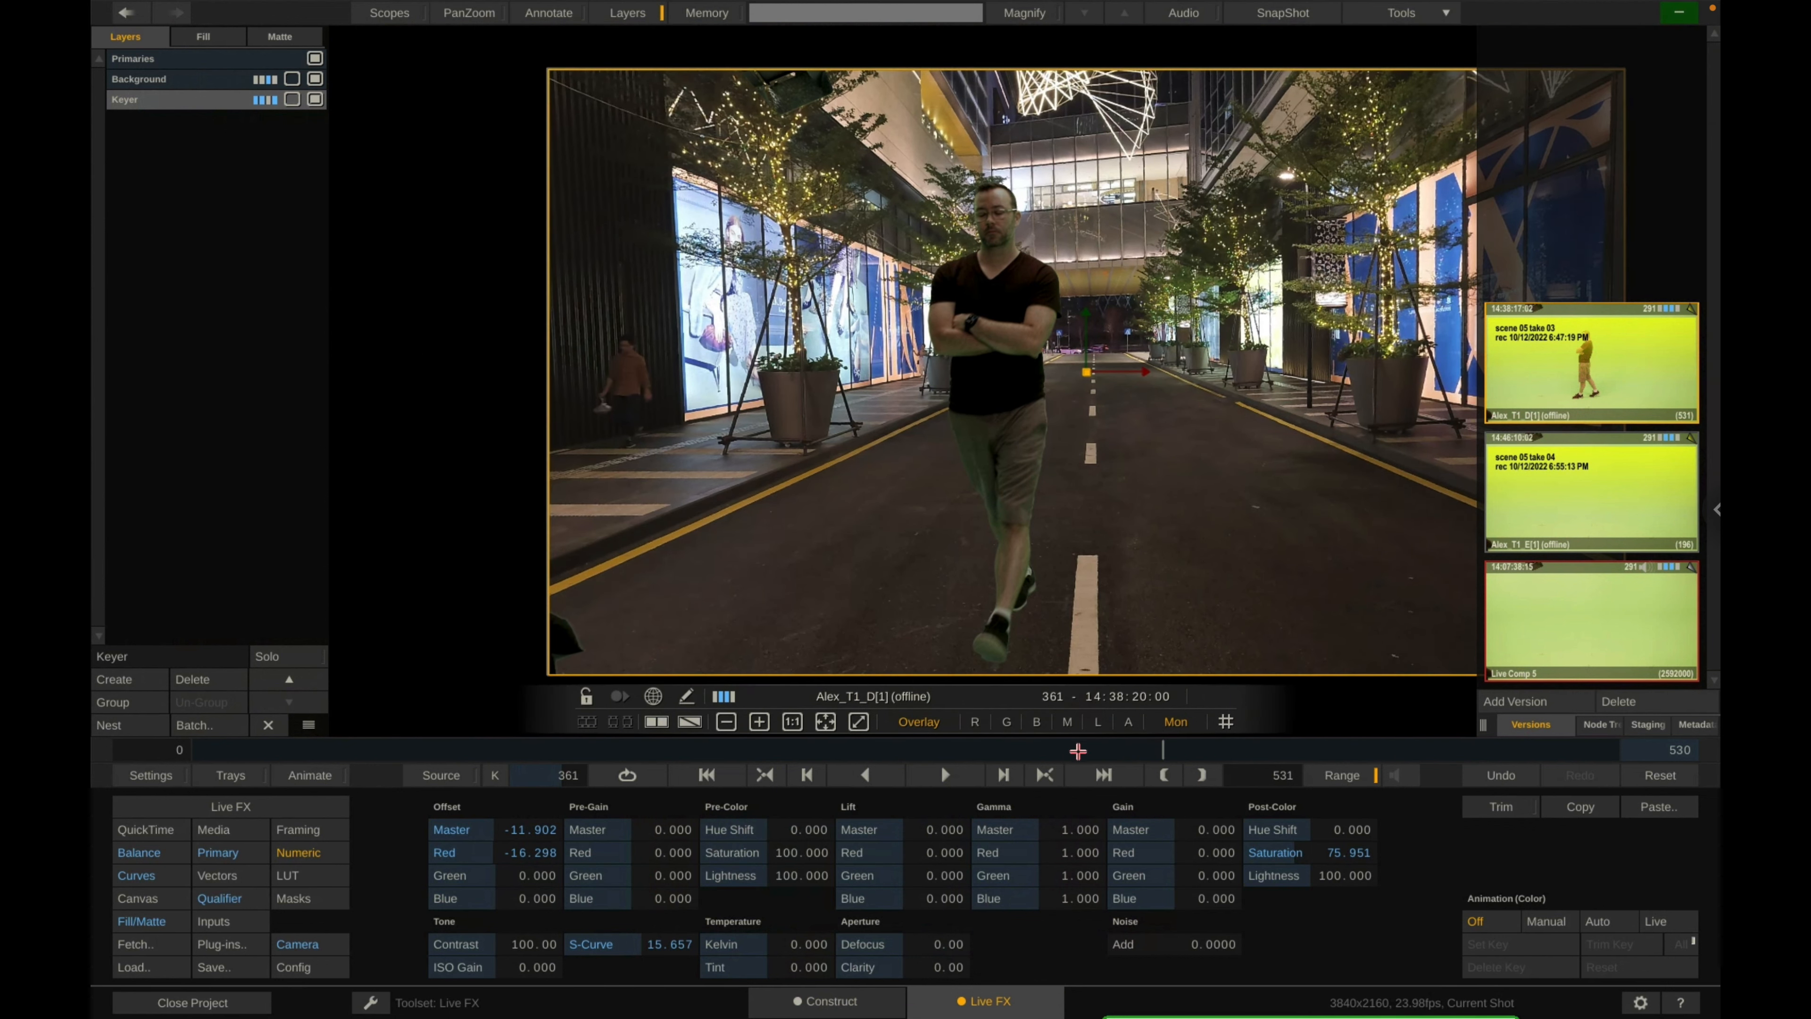
pyautogui.moveTo(1089, 747); pyautogui.dragTo(1051, 740)
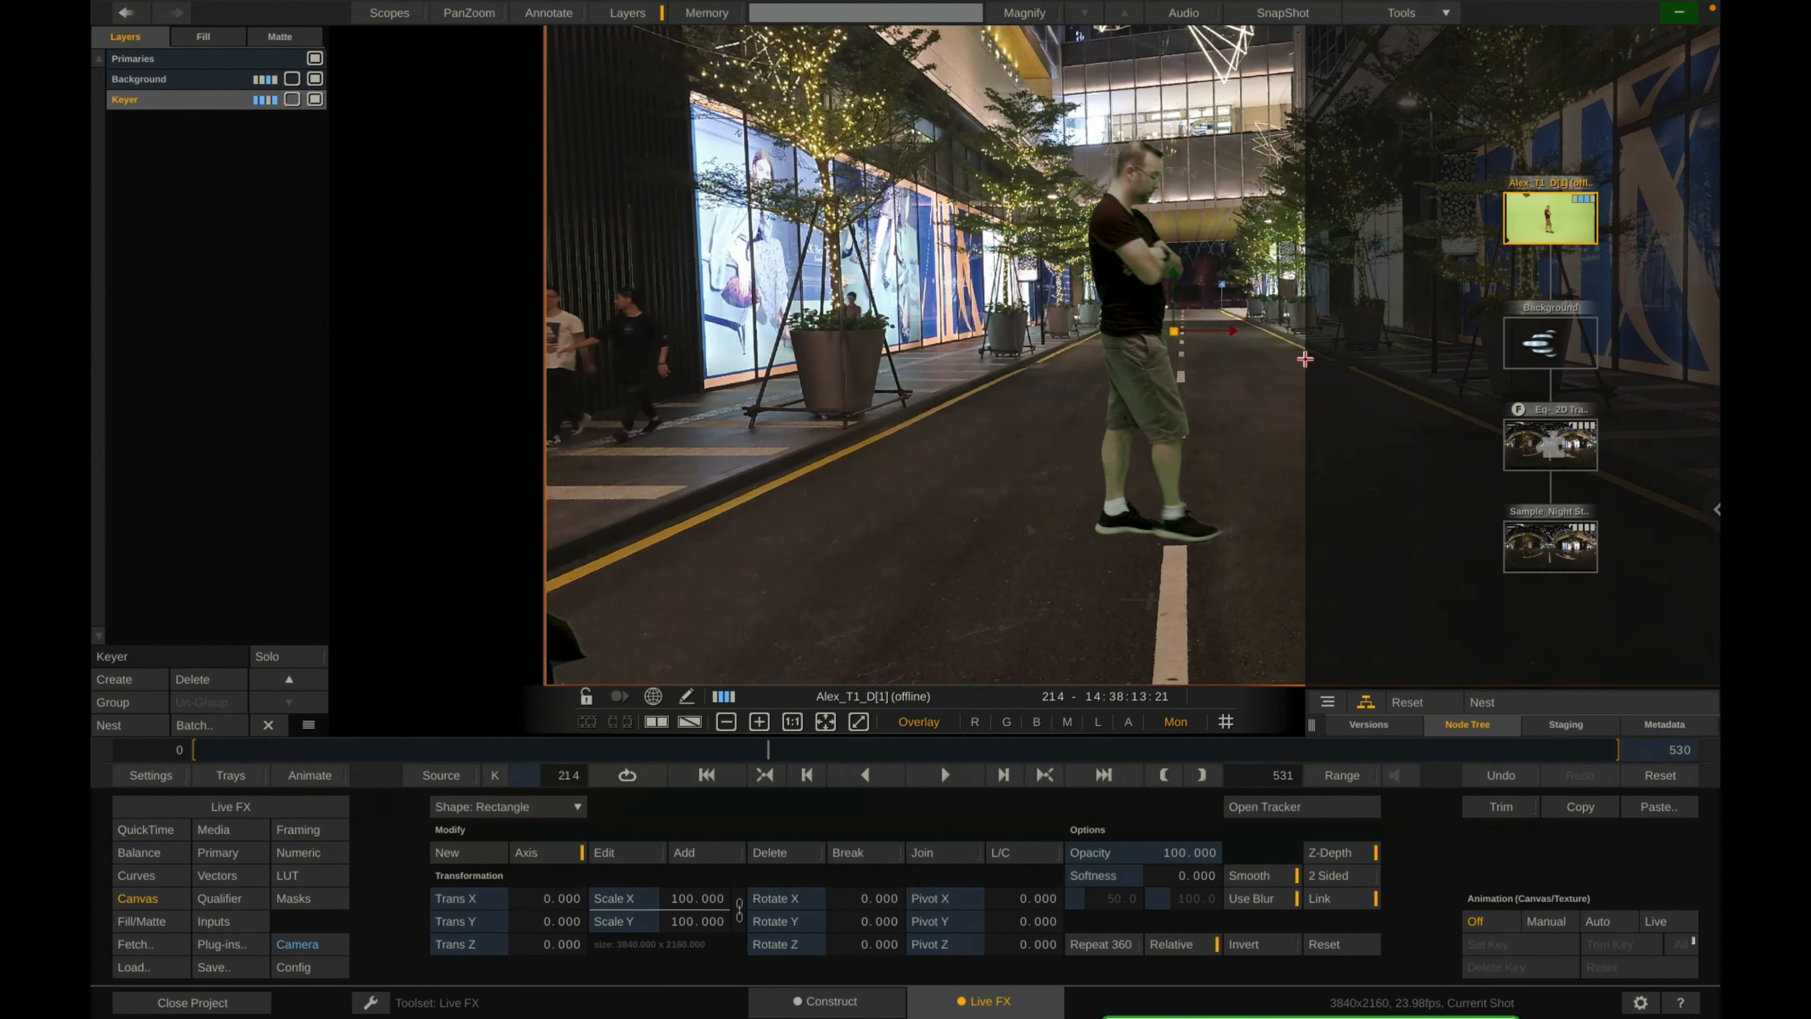
# Narrow the node tree area and import the Alex_T1_D.mov clip as a new layer.
pyautogui.moveTo(1313, 724); pyautogui.dragTo(1511, 735)
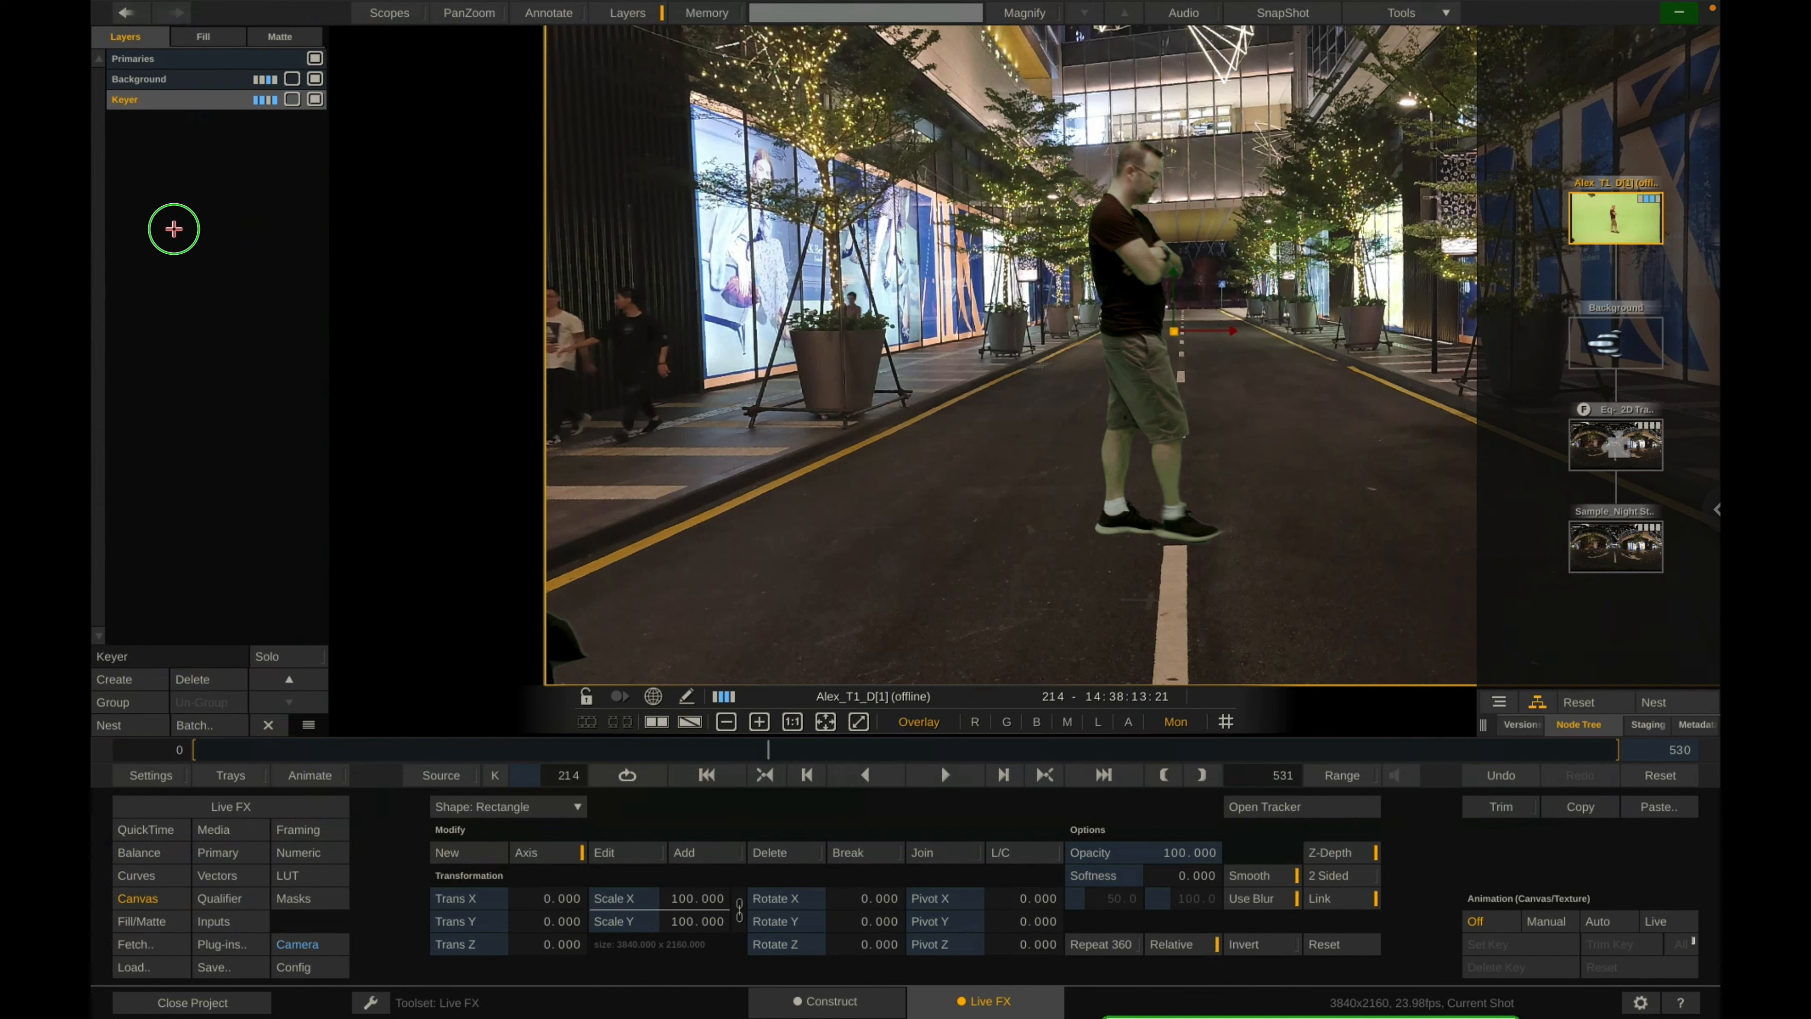
pyautogui.rightClick(171, 224)
pyautogui.click(195, 224)
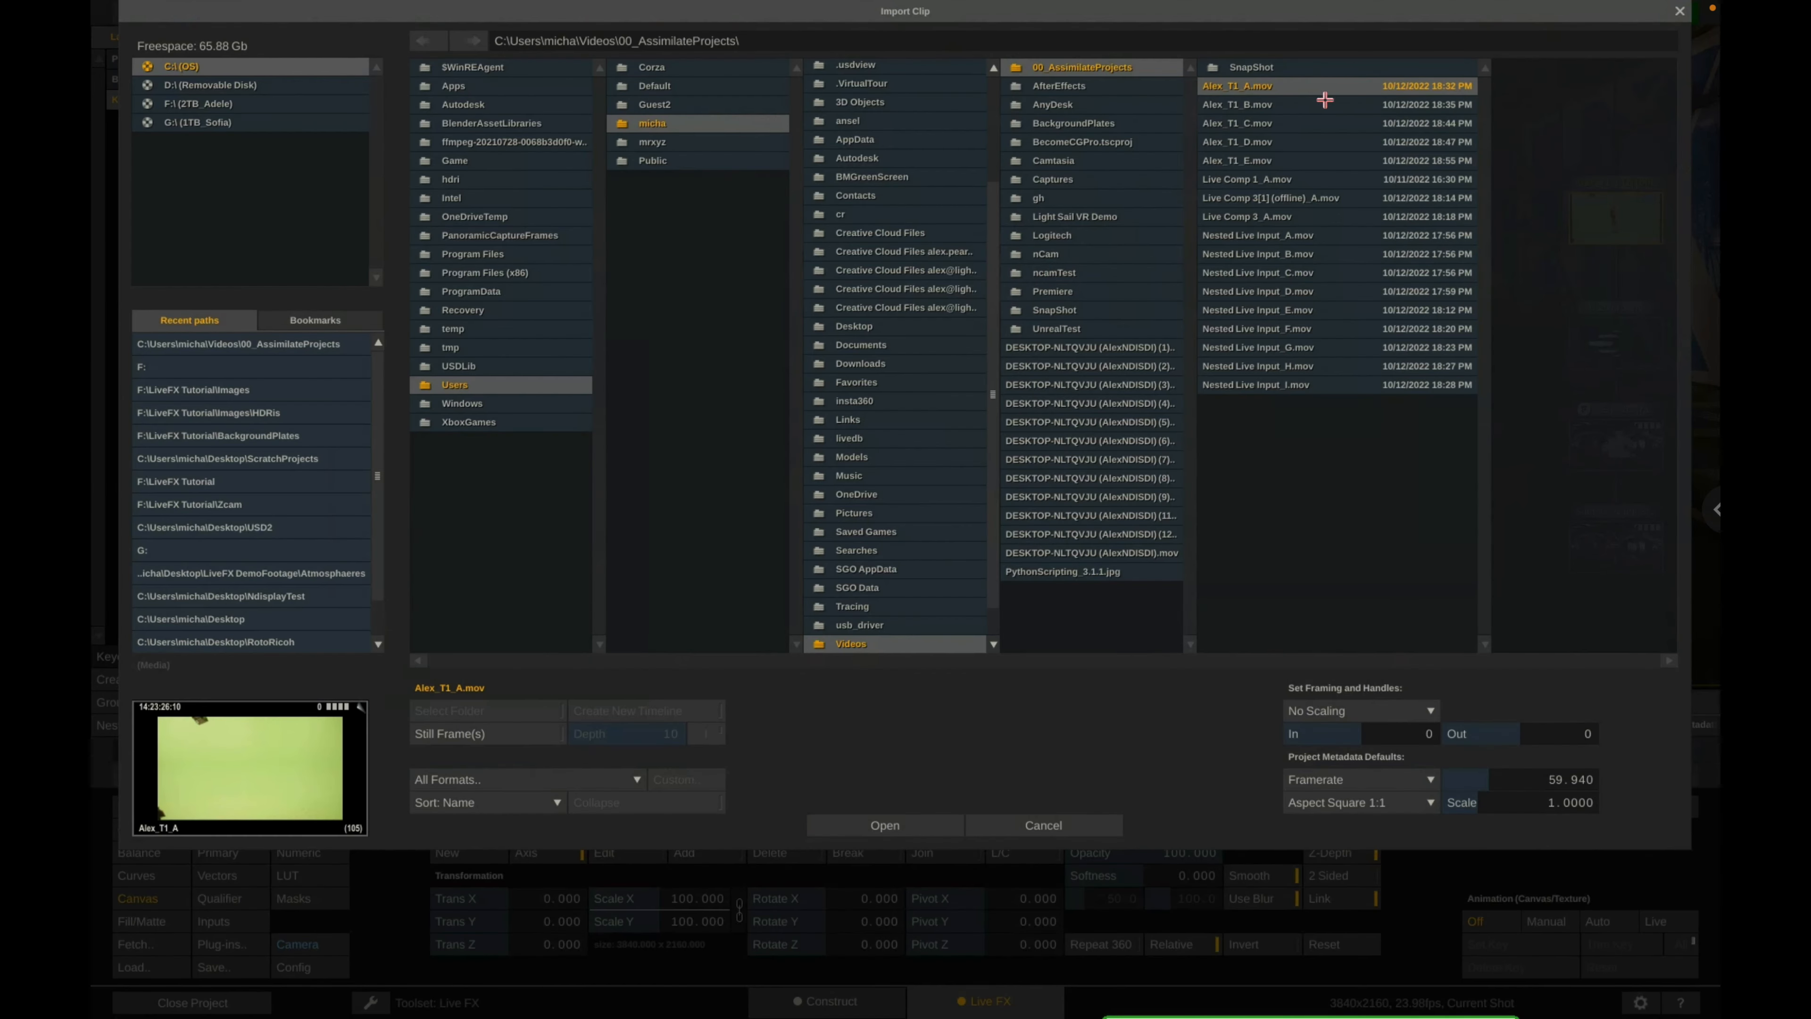
pyautogui.click(1268, 141)
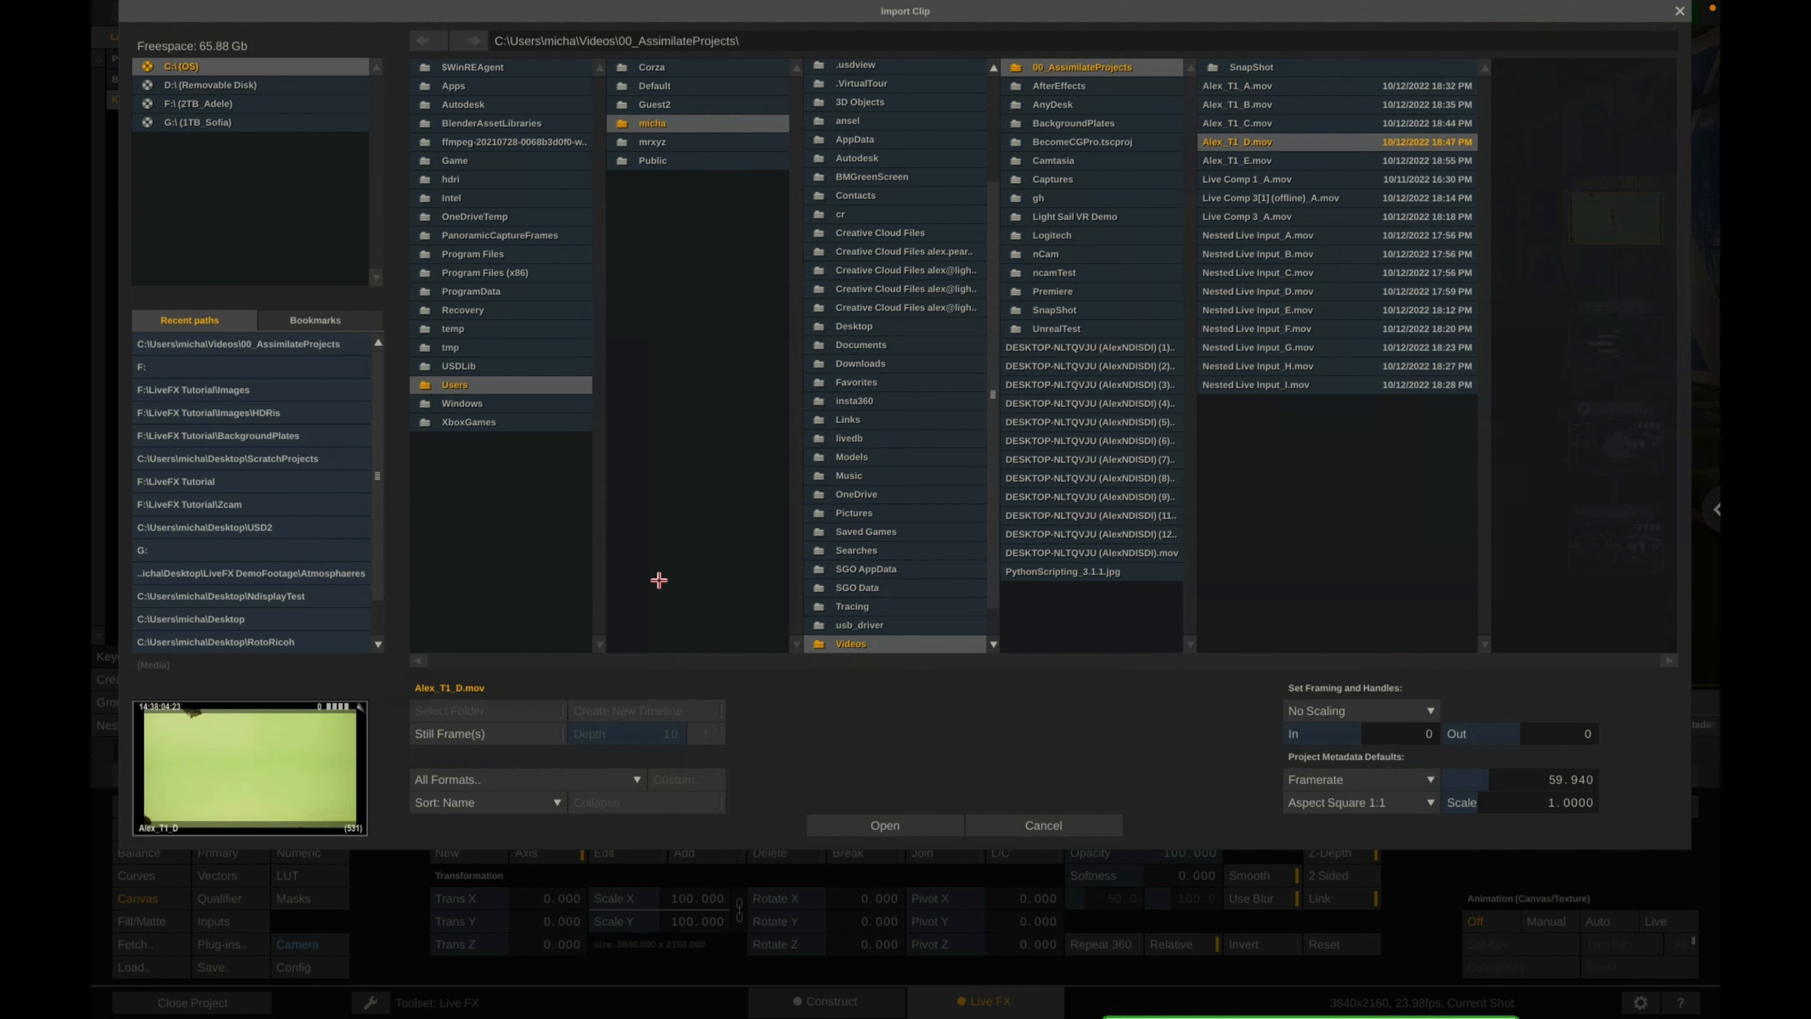
pyautogui.moveTo(164, 706)
pyautogui.mouseDown()
pyautogui.moveTo(169, 730)
pyautogui.moveTo(161, 714)
pyautogui.moveTo(214, 713)
pyautogui.moveTo(159, 722)
pyautogui.moveTo(368, 781)
pyautogui.moveTo(174, 763)
pyautogui.moveTo(139, 788)
pyautogui.moveTo(174, 713)
pyautogui.mouseUp()
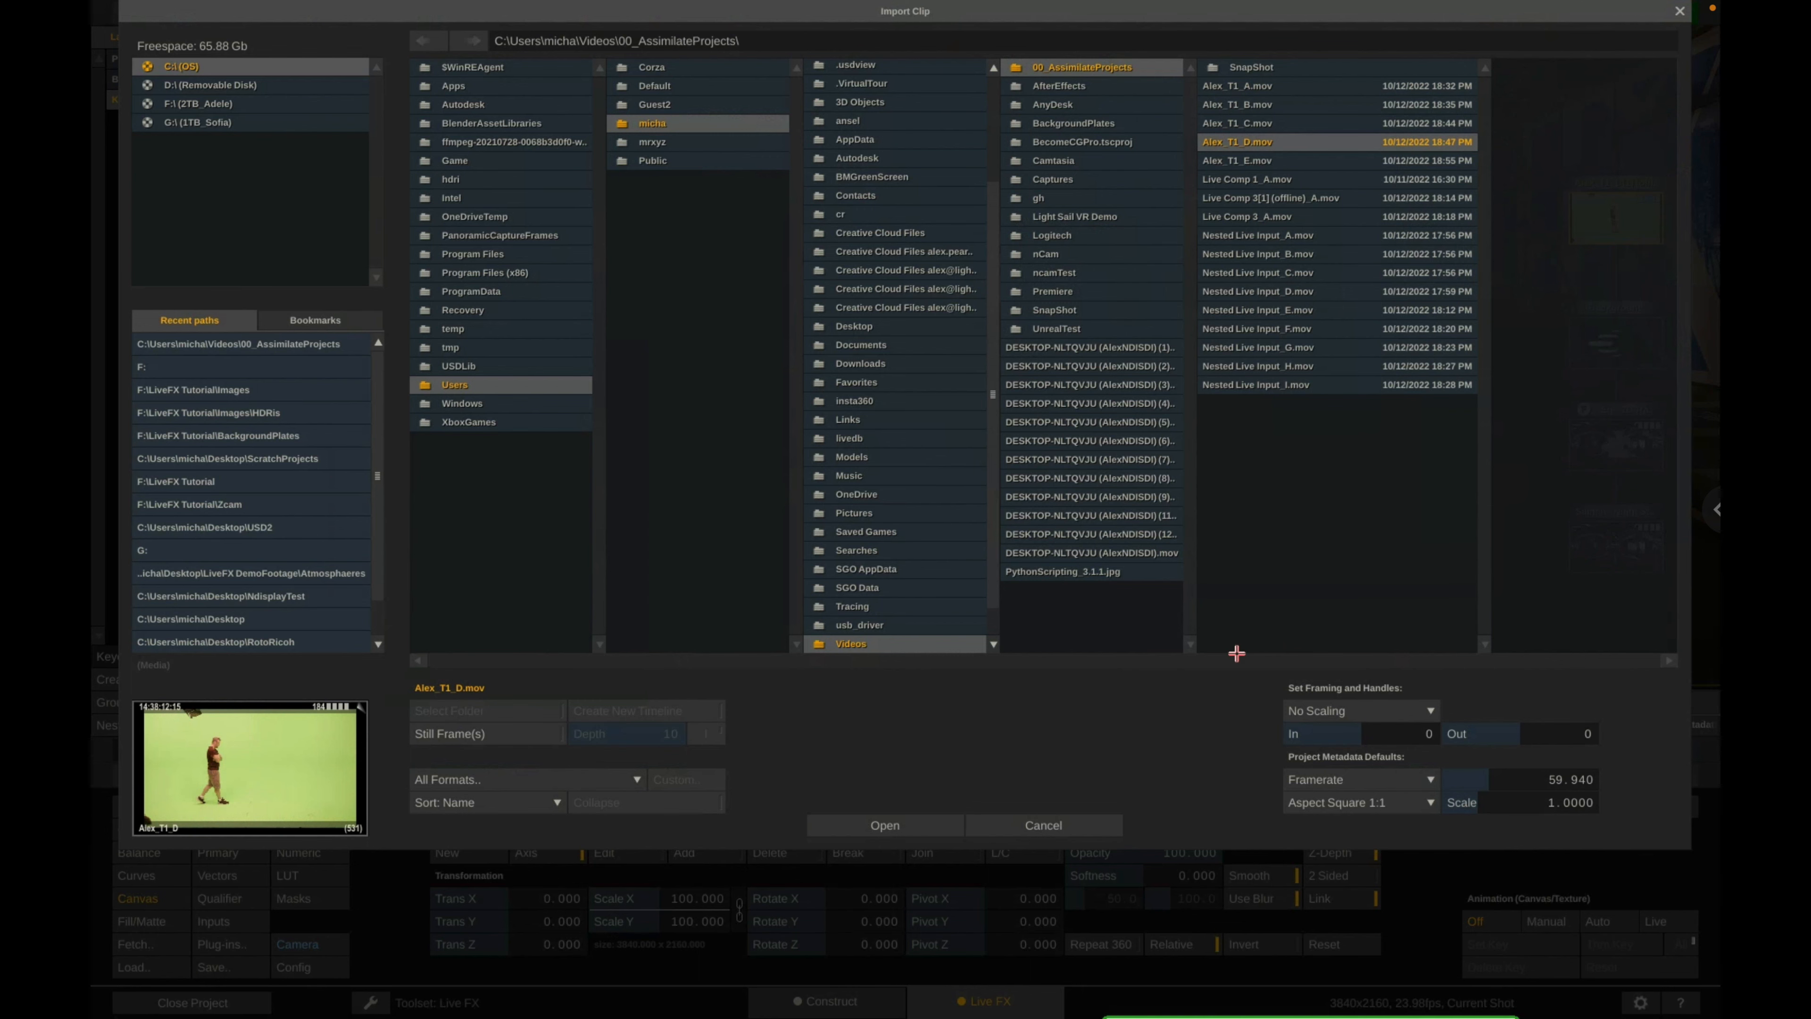
pyautogui.click(870, 826)
pyautogui.moveTo(765, 297); pyautogui.dragTo(157, 121)
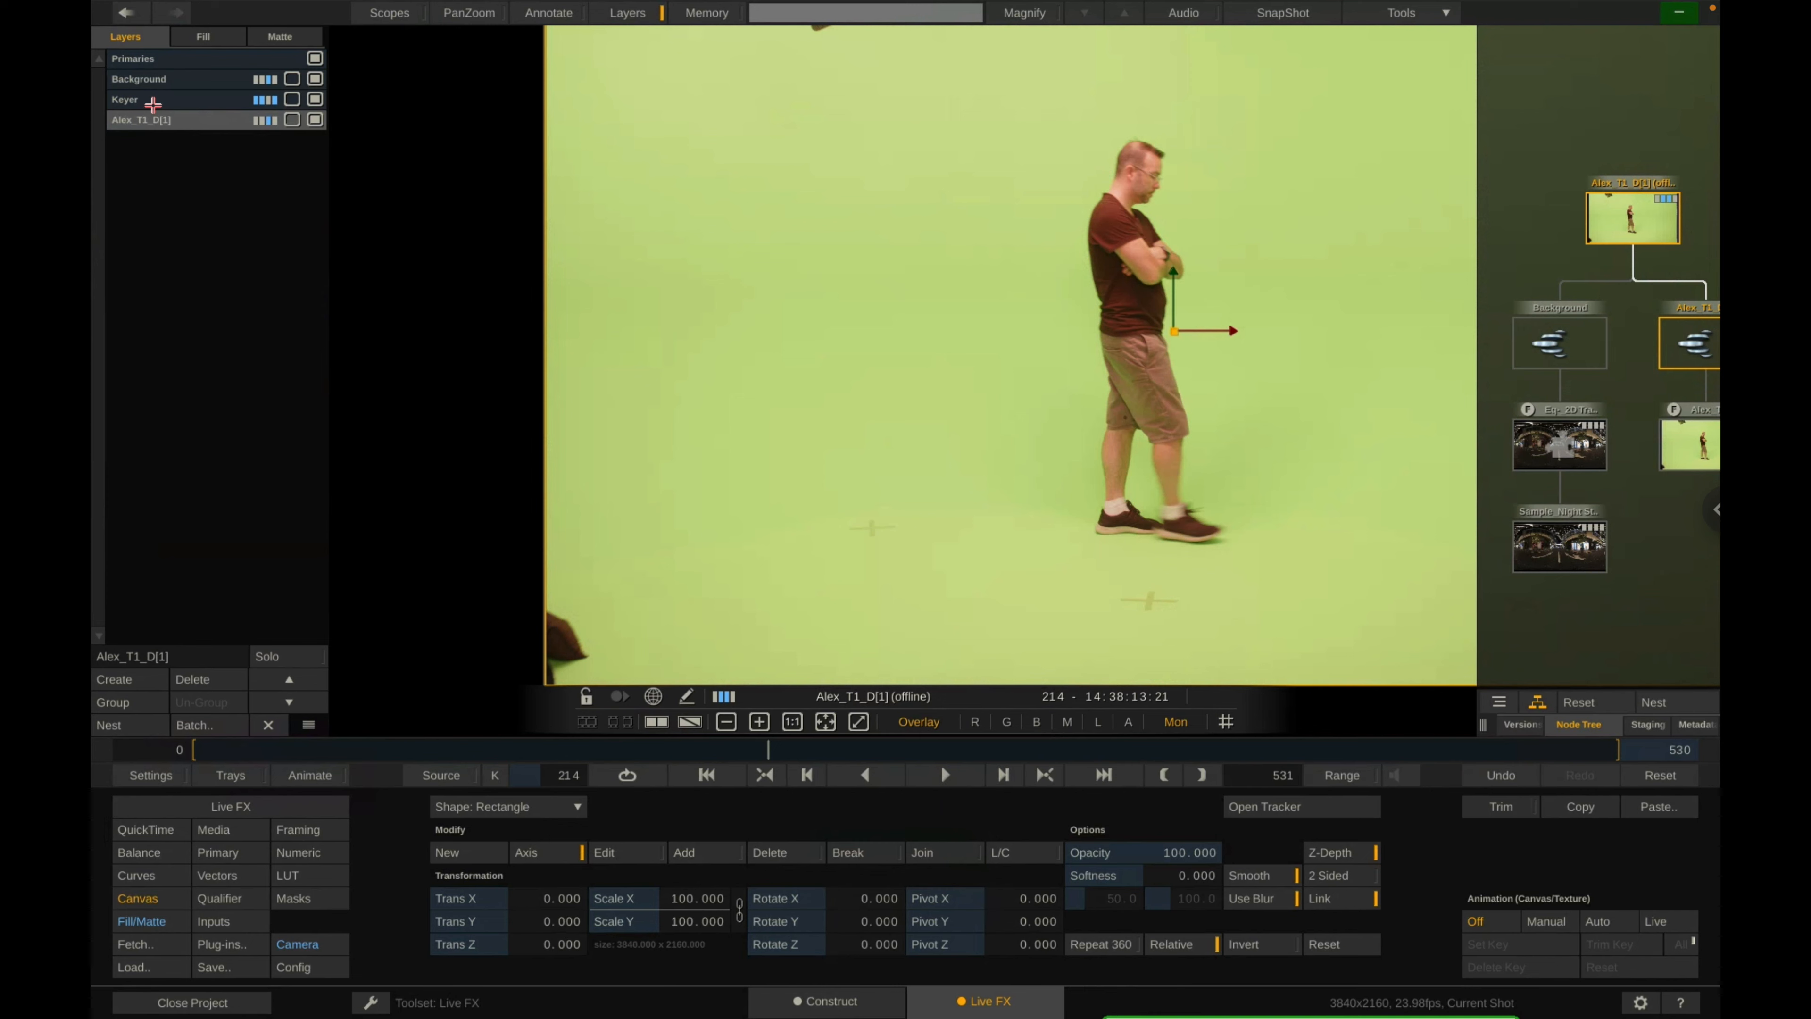
# Apply an HSV Keyer to the new Alex_T1_D[1] layer and sample its green backdrop to remove it.
pyautogui.click(153, 120)
pyautogui.click(215, 904)
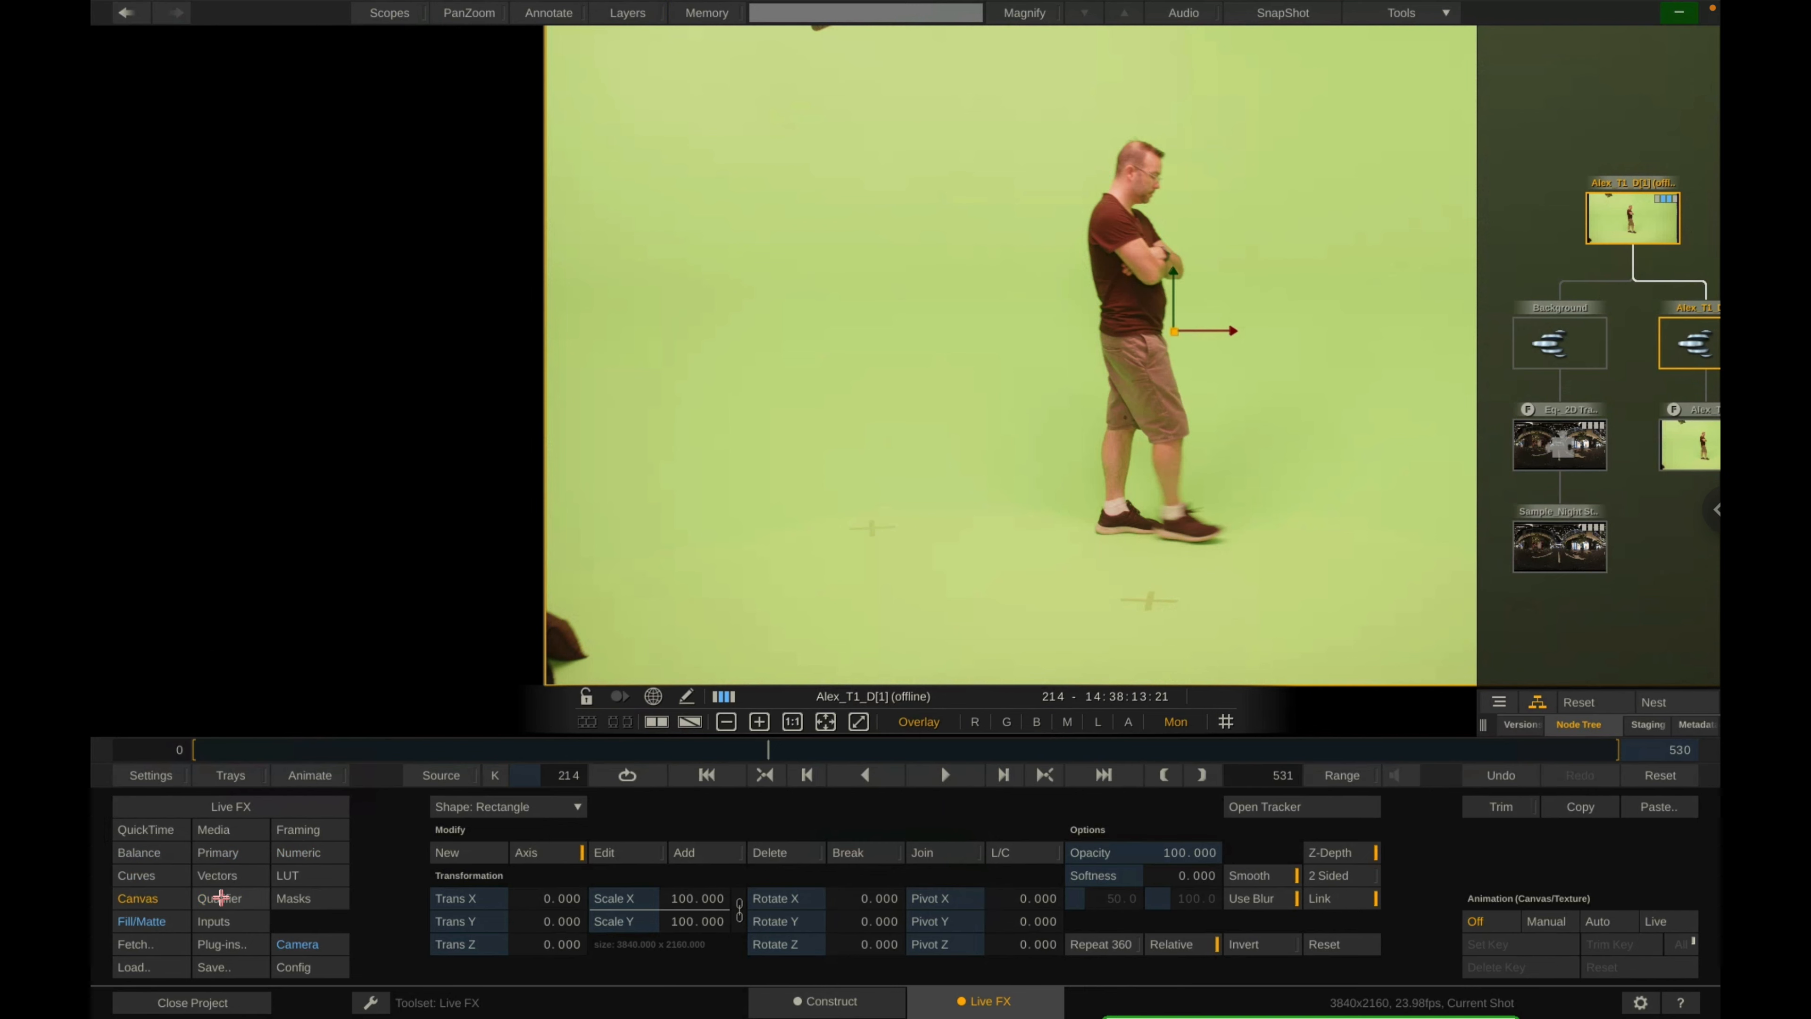
pyautogui.click(546, 825)
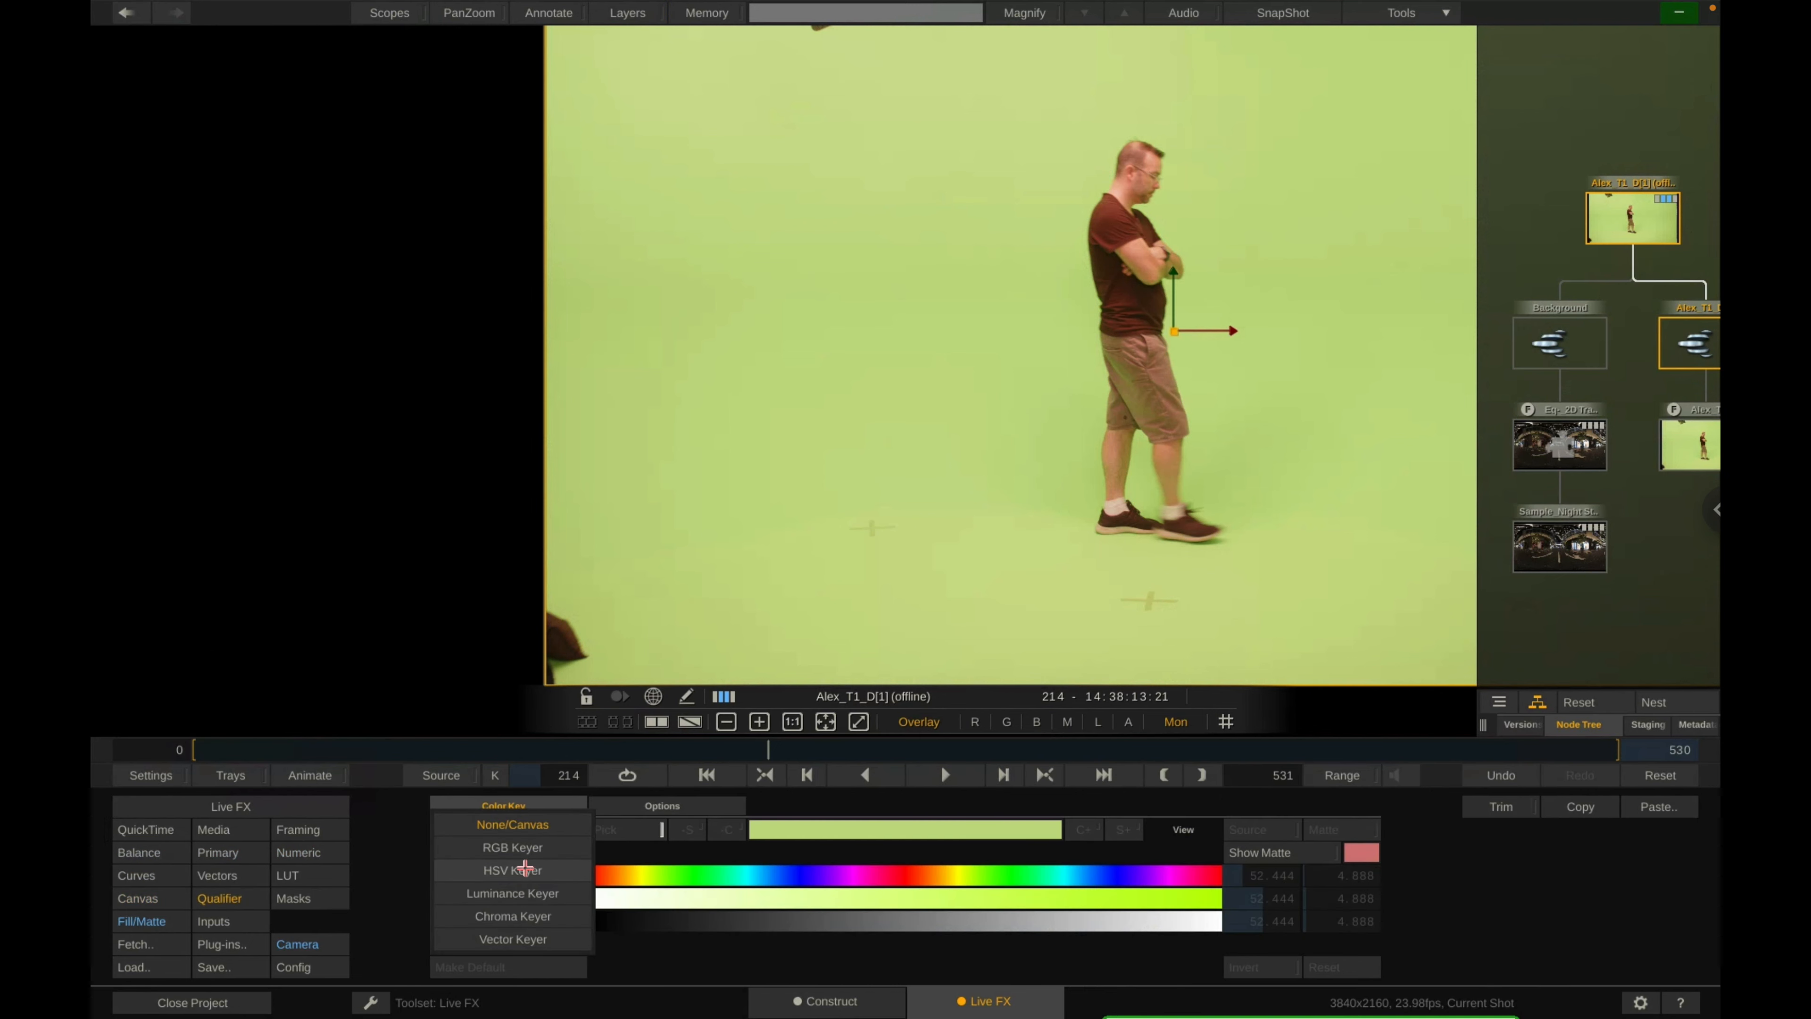
pyautogui.click(503, 852)
pyautogui.moveTo(811, 157); pyautogui.dragTo(935, 344)
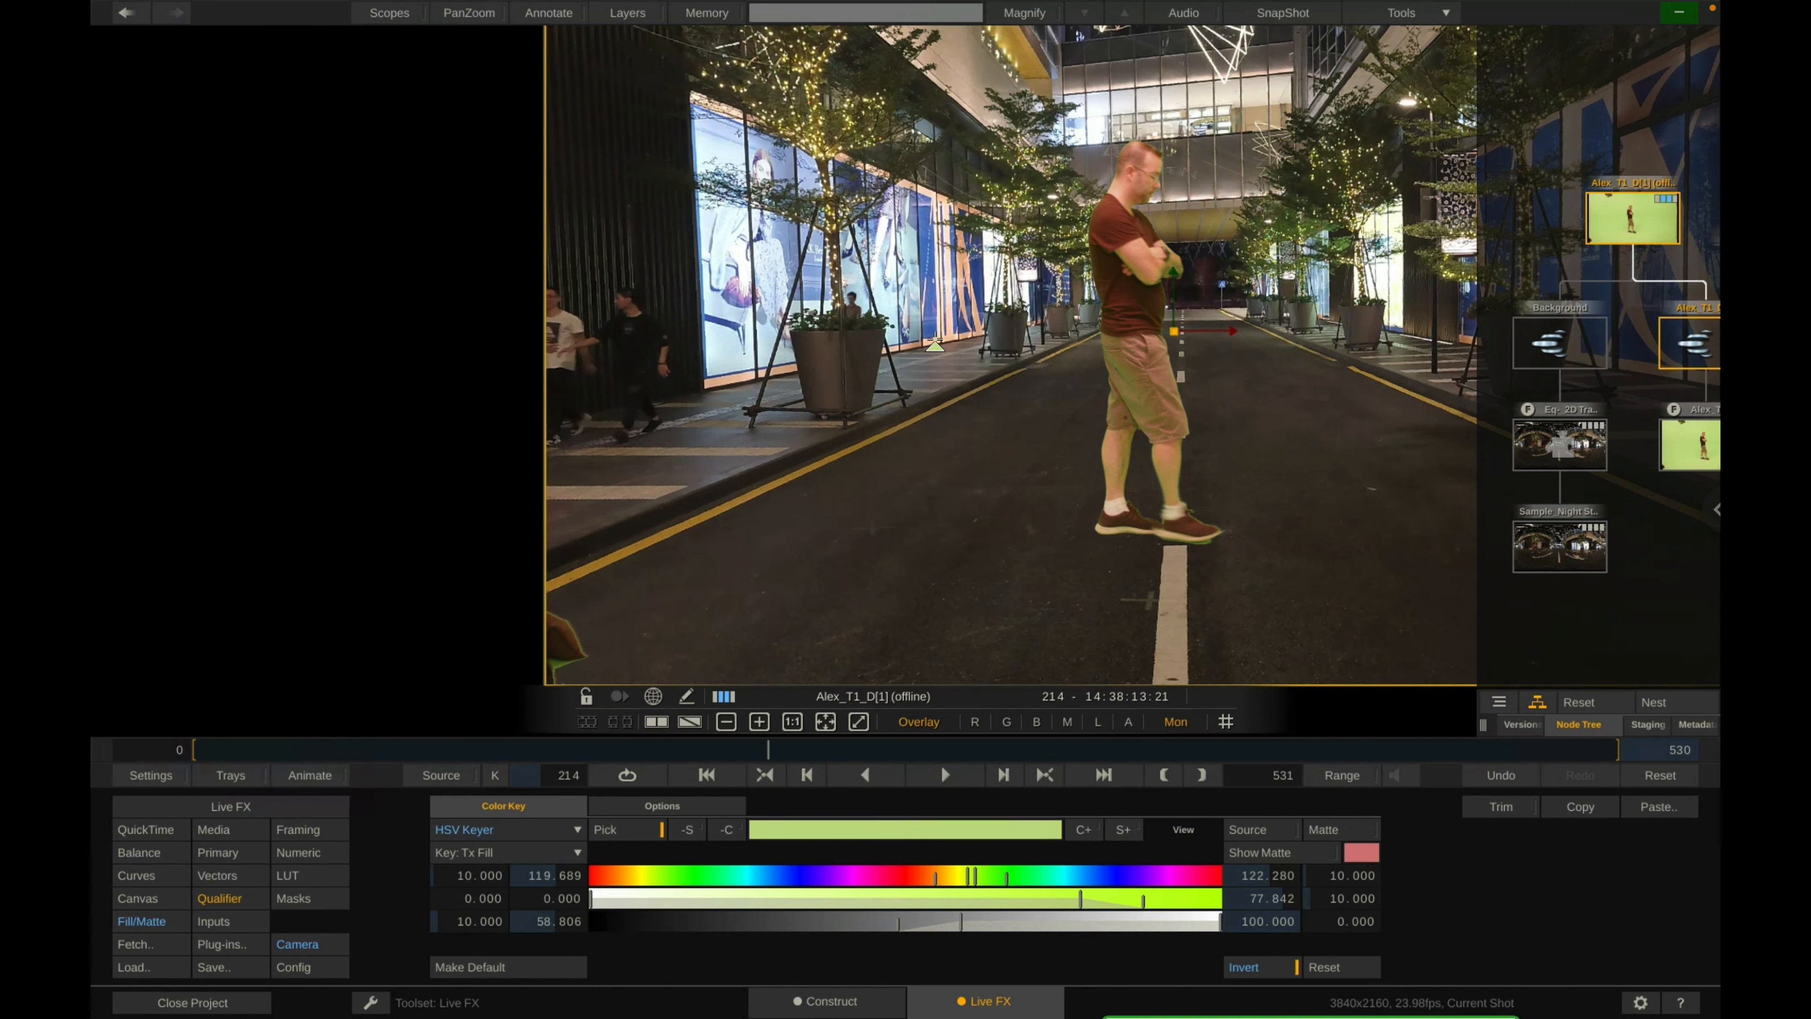
# Turn the Alex_T1_D[1] layer into a black silhouette with Post-Color Saturation 0 and Offset Master -118.354.
pyautogui.click(304, 854)
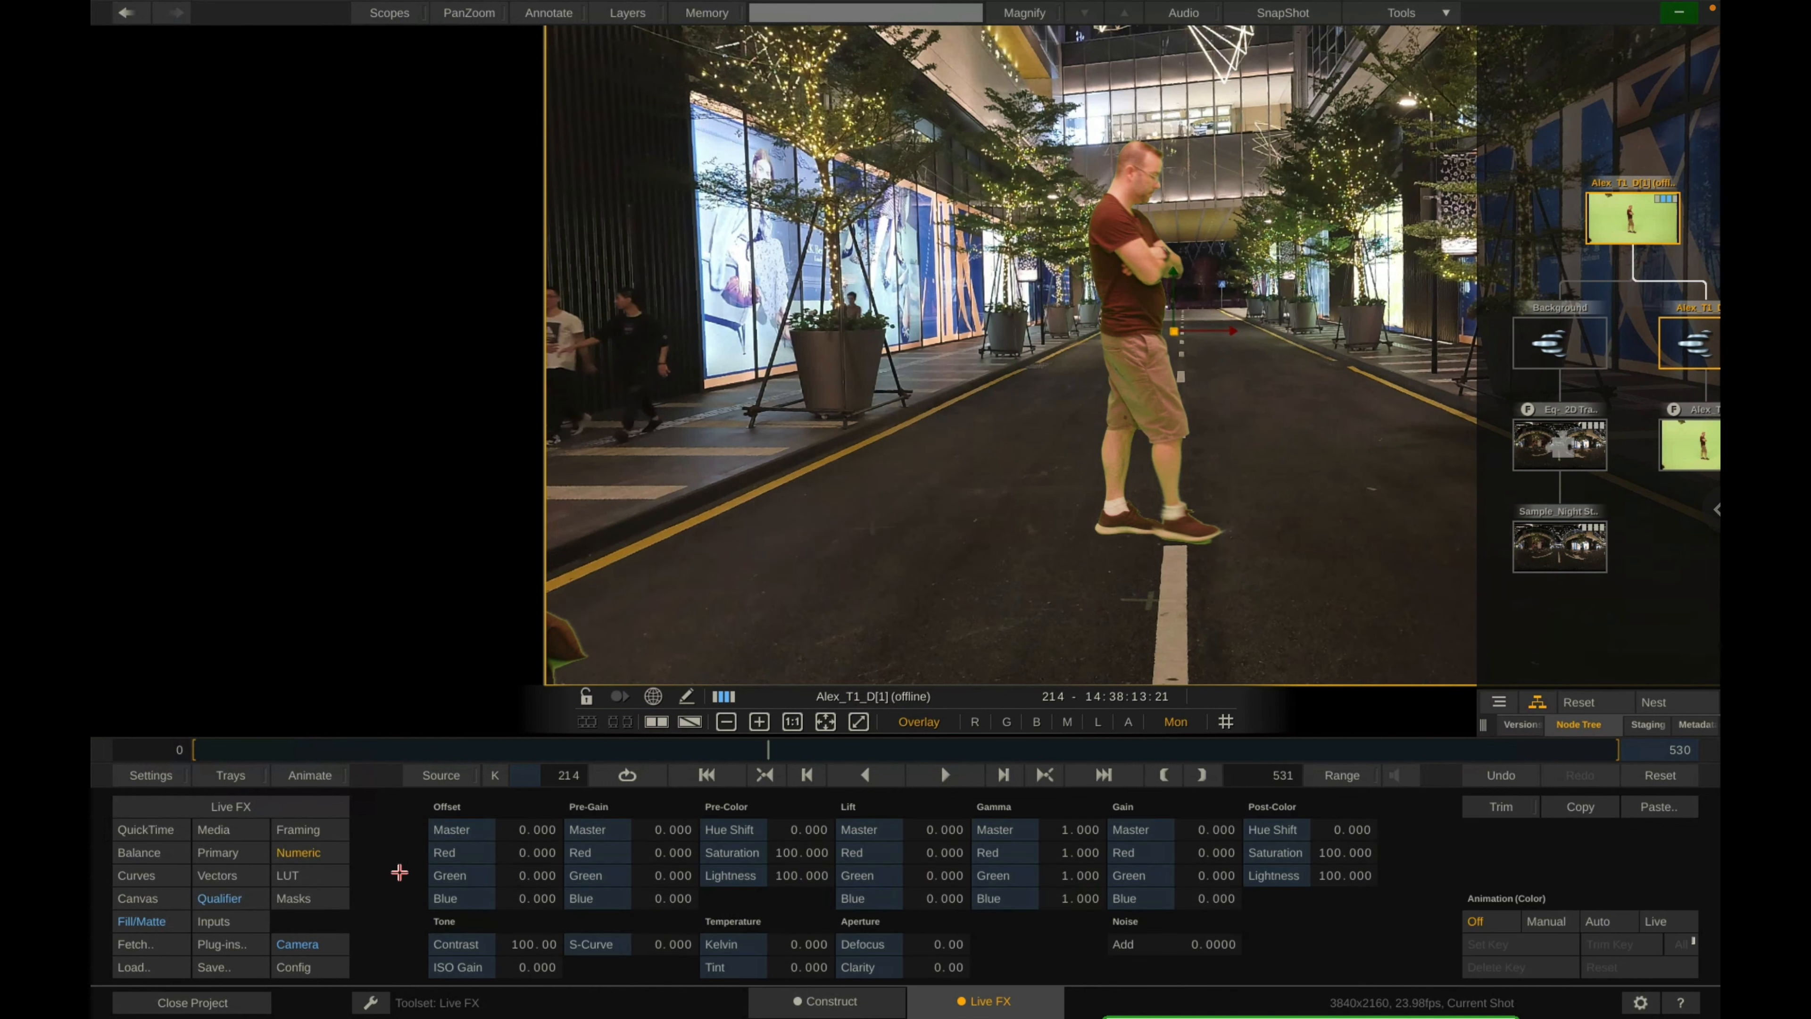
pyautogui.moveTo(1294, 854); pyautogui.dragTo(1309, 813)
pyautogui.moveTo(509, 844); pyautogui.dragTo(772, 778)
# Lay the silhouette layer onto the road with Trans X 193.638, Trans Y -666.943, Trans Z -767.957 and Rotate X -302.210.
pyautogui.moveTo(93, 399)
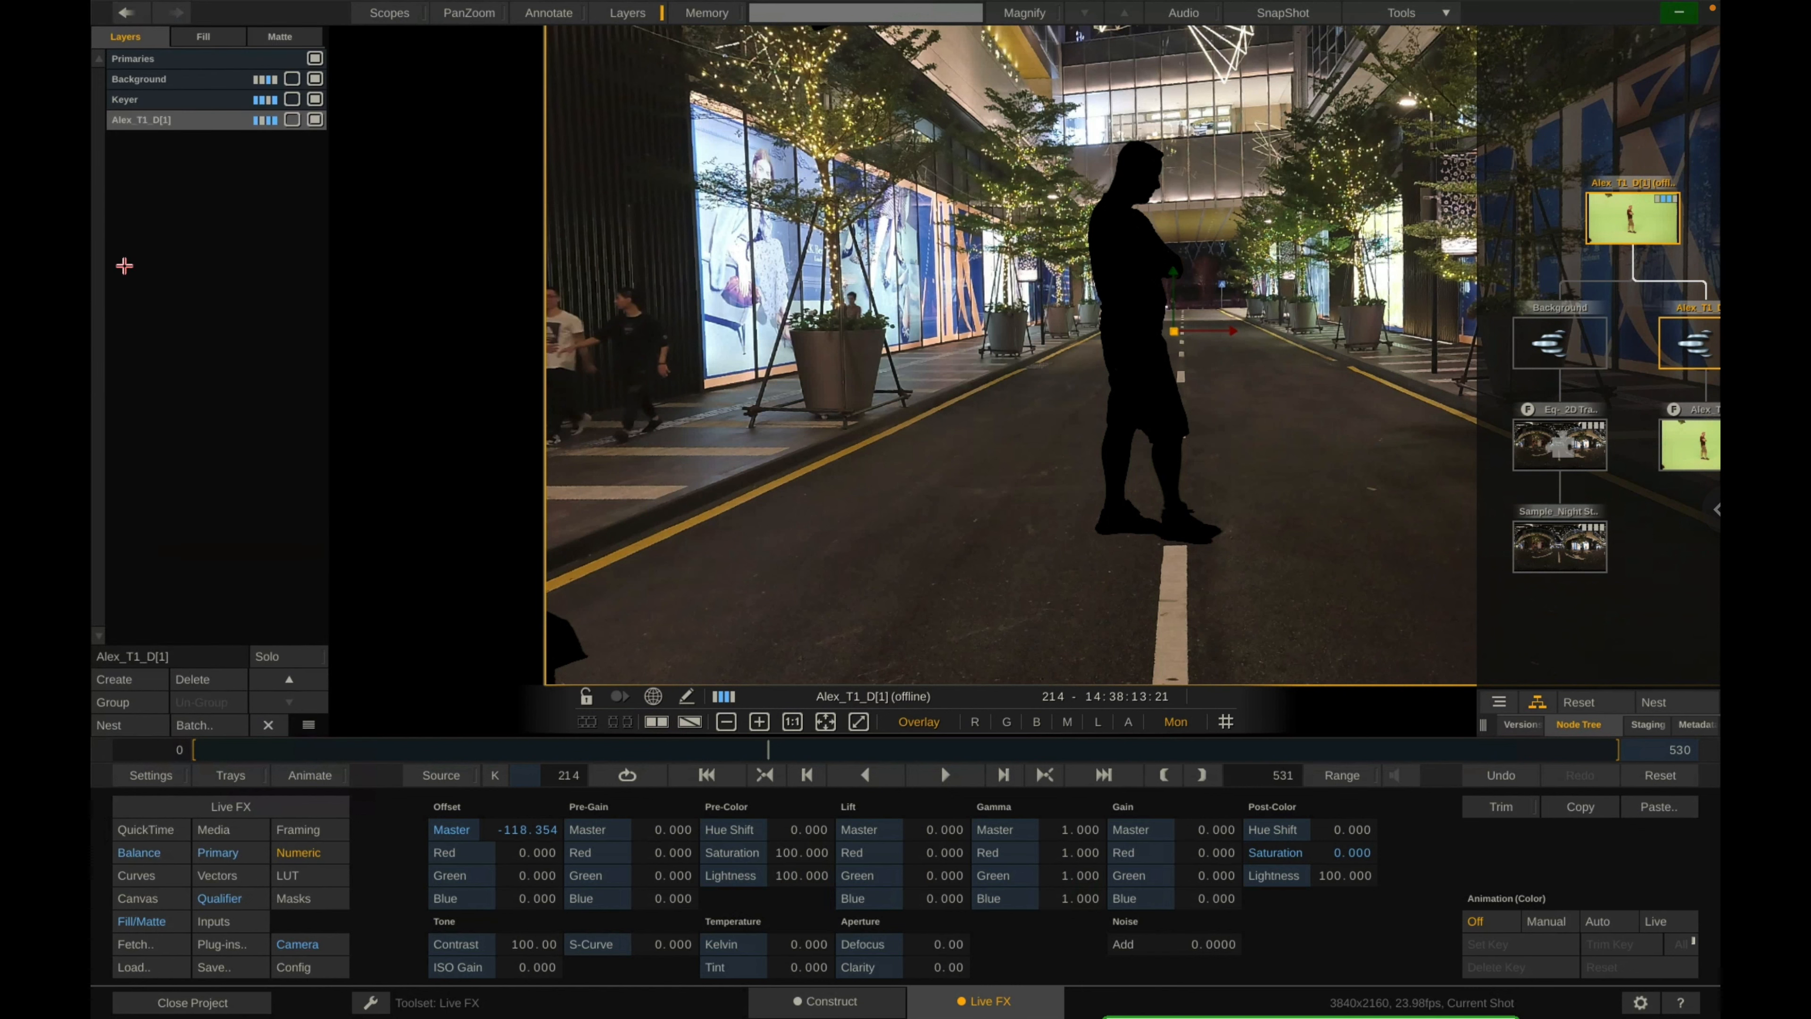
pyautogui.click(138, 898)
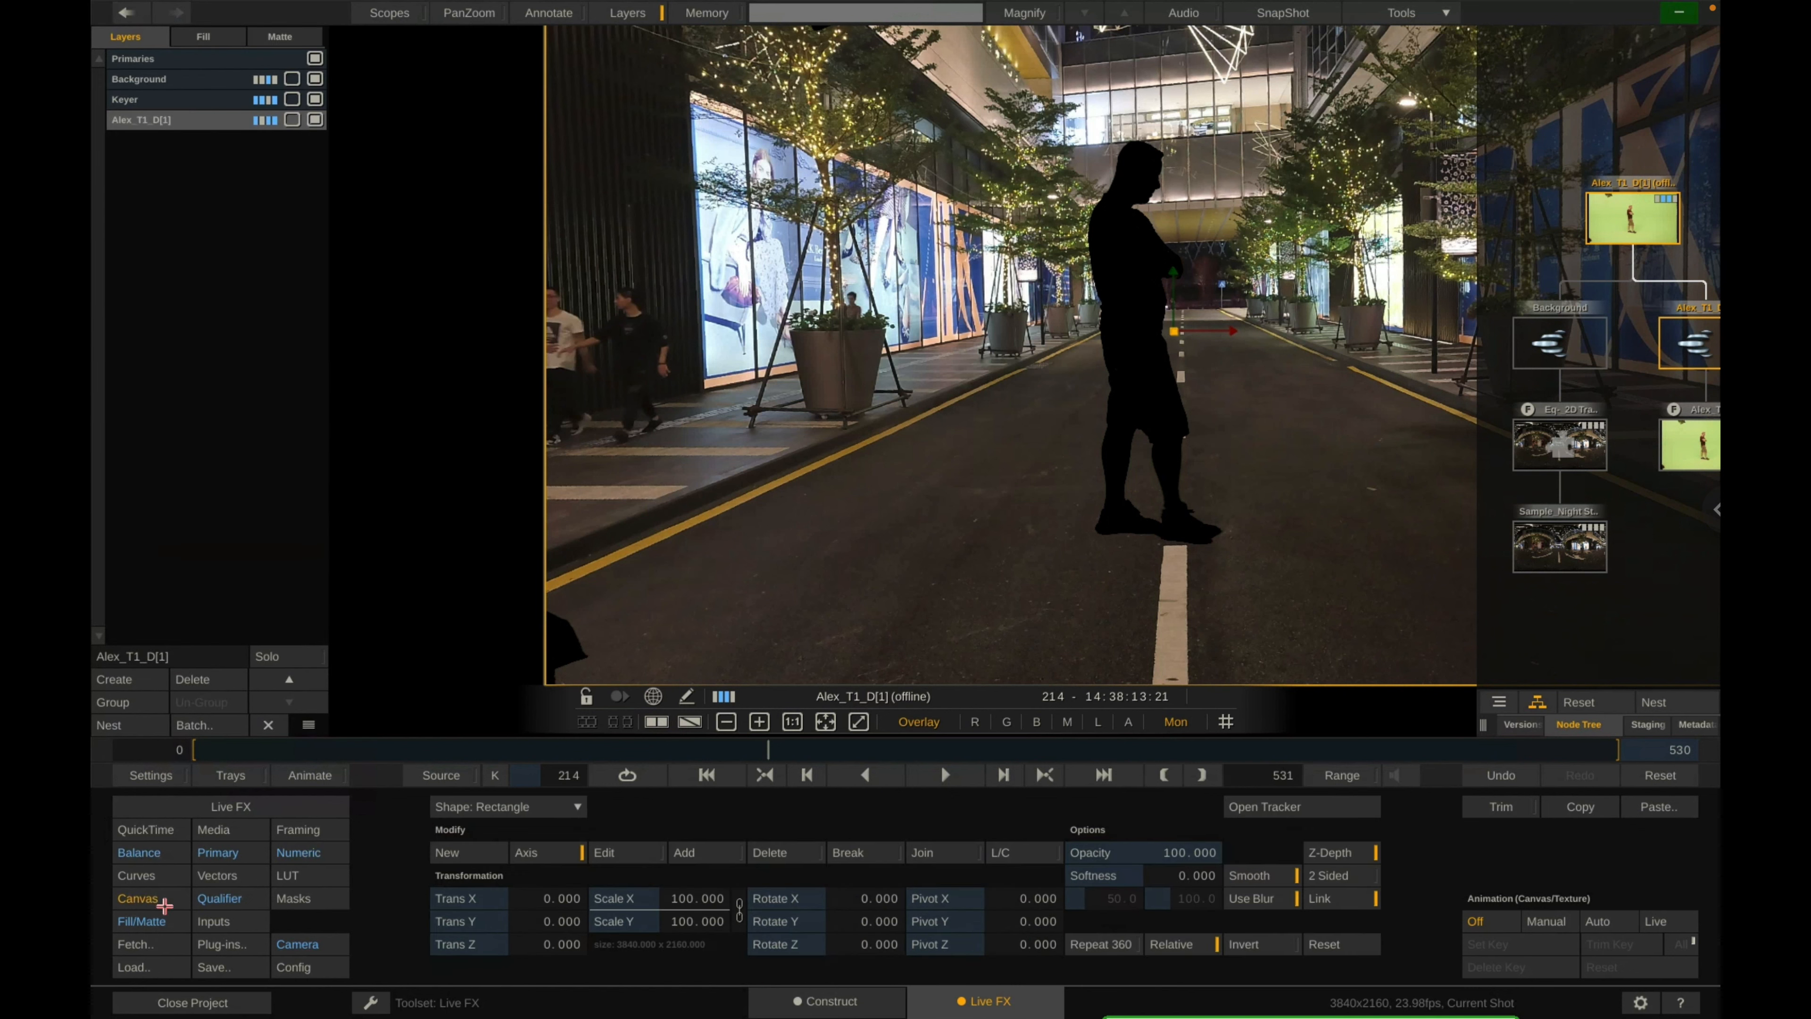
pyautogui.moveTo(864, 901); pyautogui.dragTo(835, 904)
pyautogui.moveTo(561, 921); pyautogui.dragTo(417, 887)
pyautogui.moveTo(844, 901); pyautogui.dragTo(876, 937)
pyautogui.moveTo(577, 935); pyautogui.dragTo(525, 814)
pyautogui.moveTo(584, 905); pyautogui.dragTo(457, 899)
pyautogui.moveTo(474, 986); pyautogui.dragTo(653, 838)
# Try a Rotate Y change on the silhouette layer, undo it, and set Rotate Z to 32.566.
pyautogui.moveTo(829, 895)
pyautogui.mouseDown()
pyautogui.moveTo(808, 898)
pyautogui.moveTo(833, 900)
pyautogui.moveTo(830, 923)
pyautogui.mouseUp()
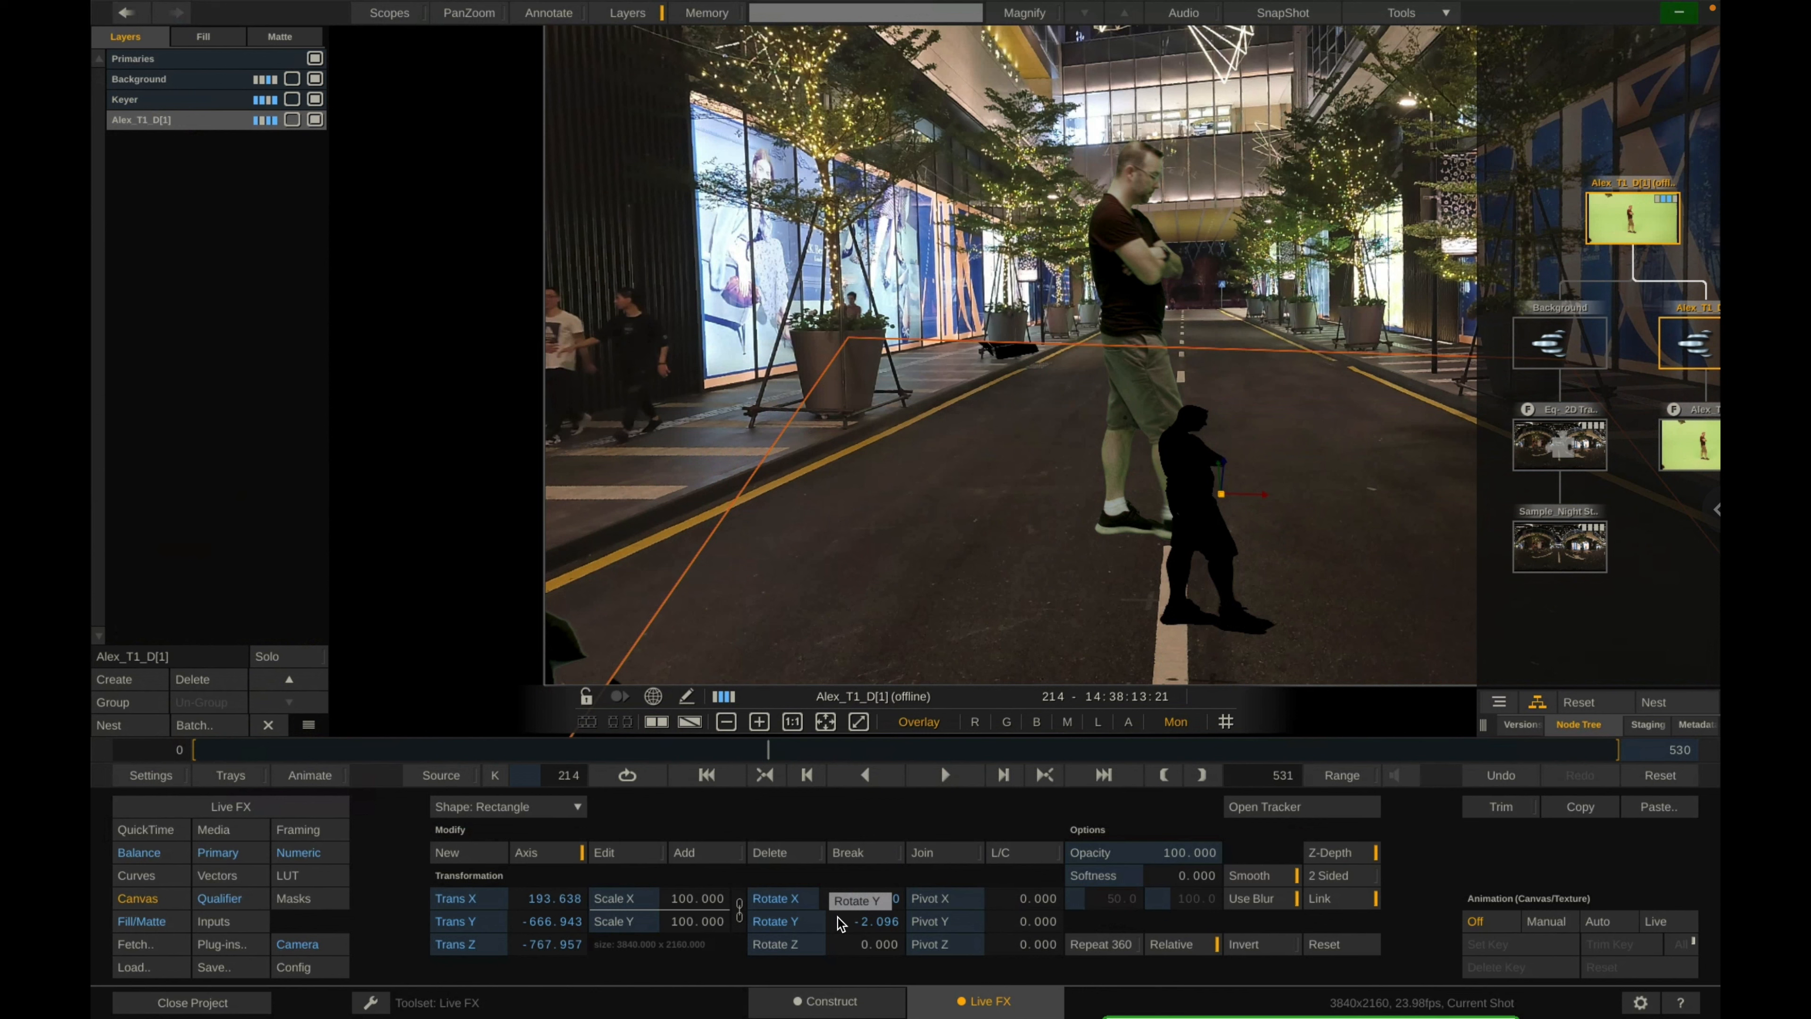
pyautogui.press('super+z')
pyautogui.moveTo(853, 939); pyautogui.dragTo(853, 941)
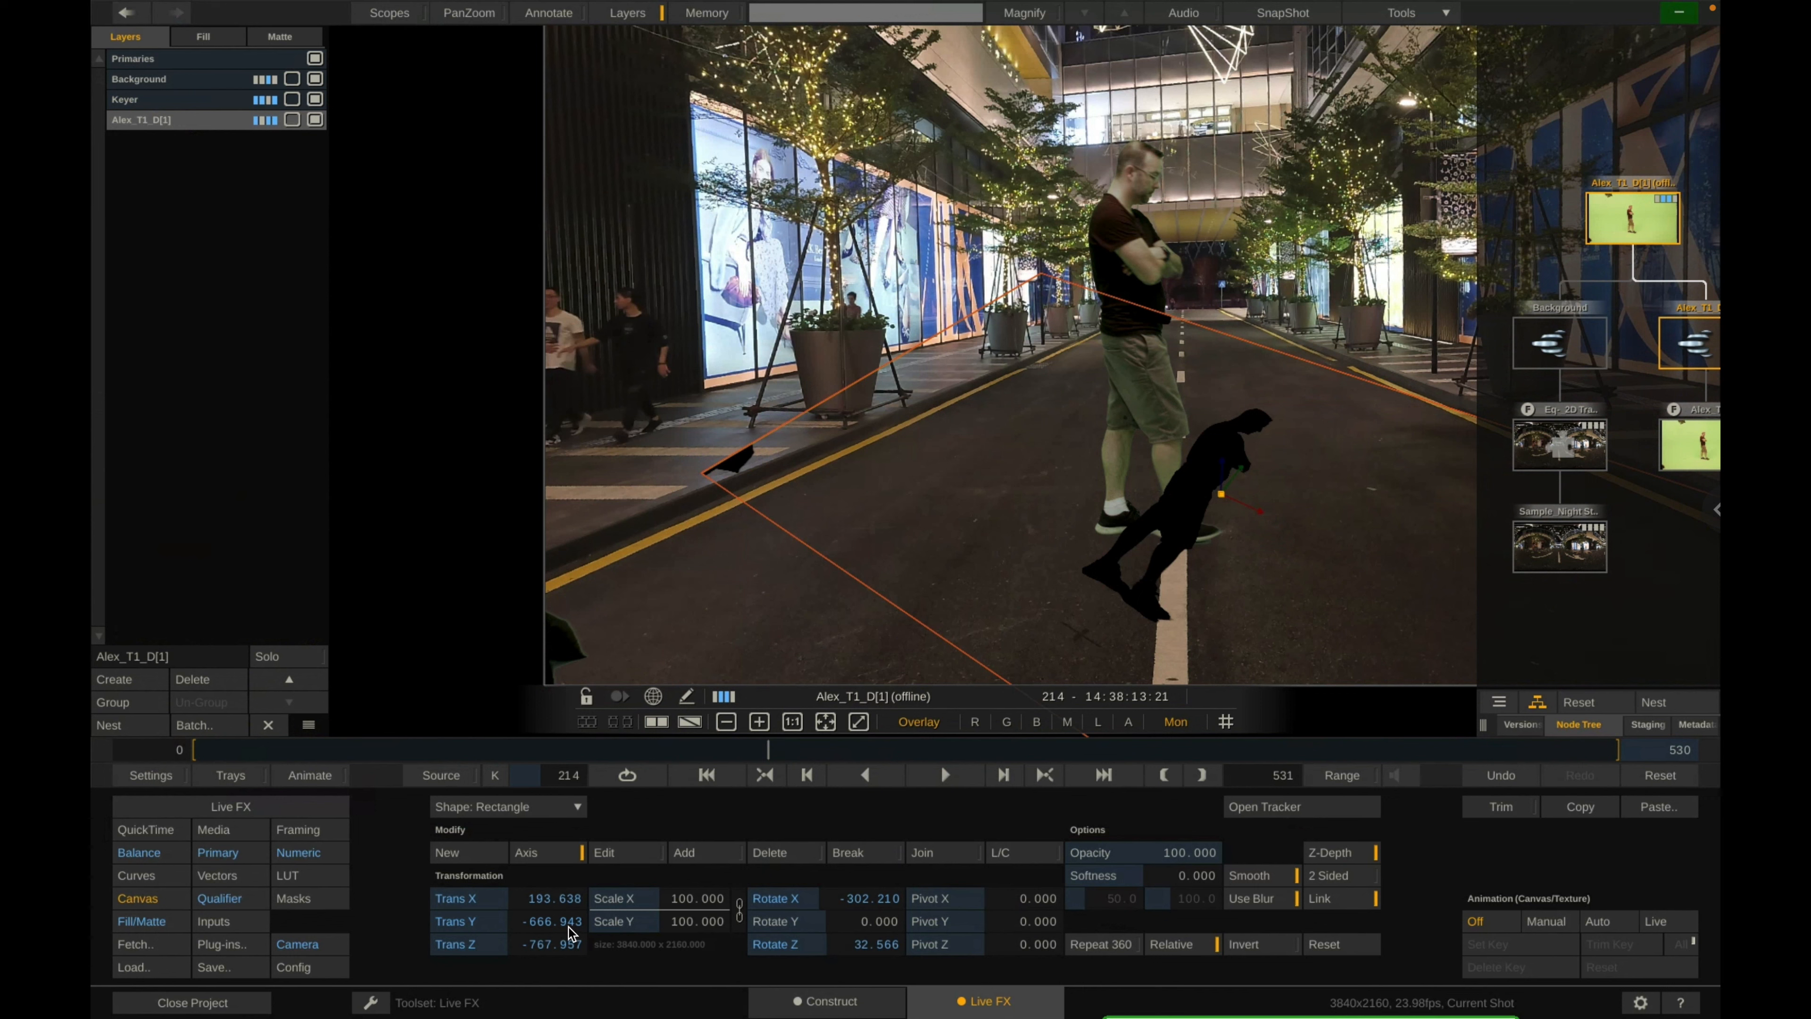
# Squash the silhouette layer to Scale Y 52.726 with Scale X reset to 100, and set Rotate X to -302.744.
pyautogui.moveTo(705, 900)
pyautogui.mouseDown()
pyautogui.moveTo(688, 899)
pyautogui.moveTo(724, 905)
pyautogui.mouseUp()
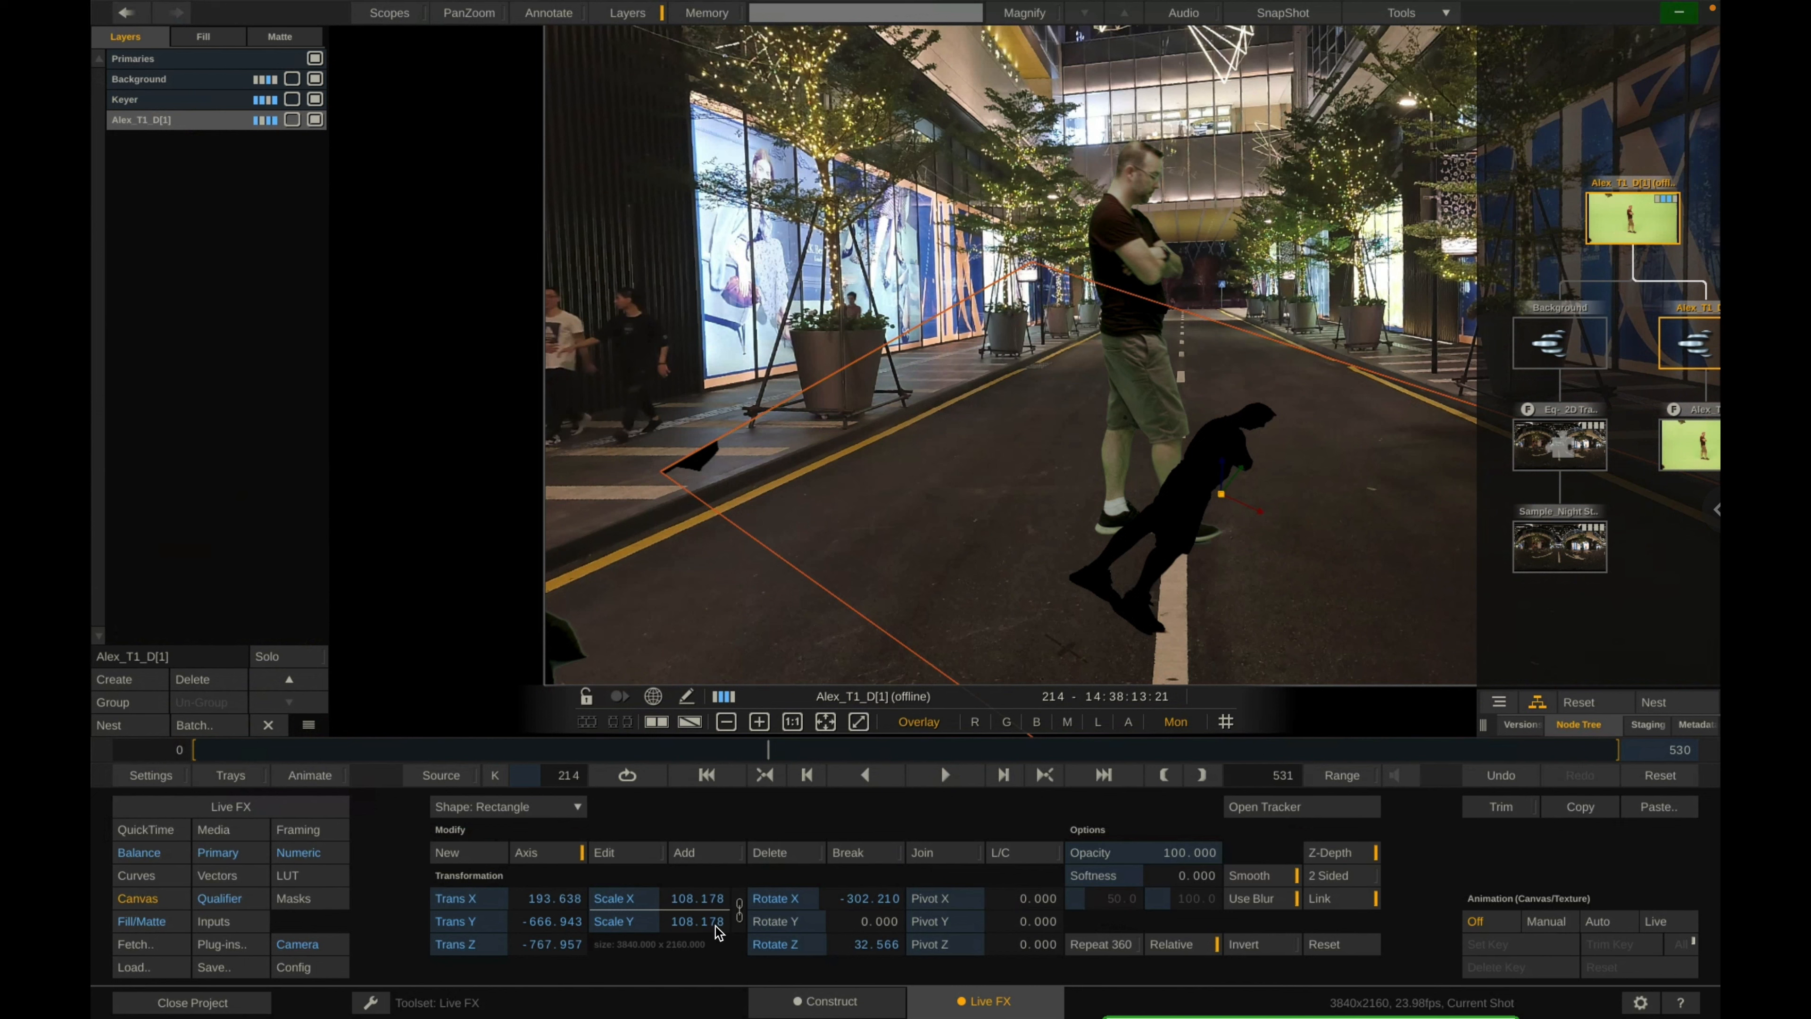
pyautogui.moveTo(722, 917); pyautogui.dragTo(688, 943)
pyautogui.rightClick(714, 907)
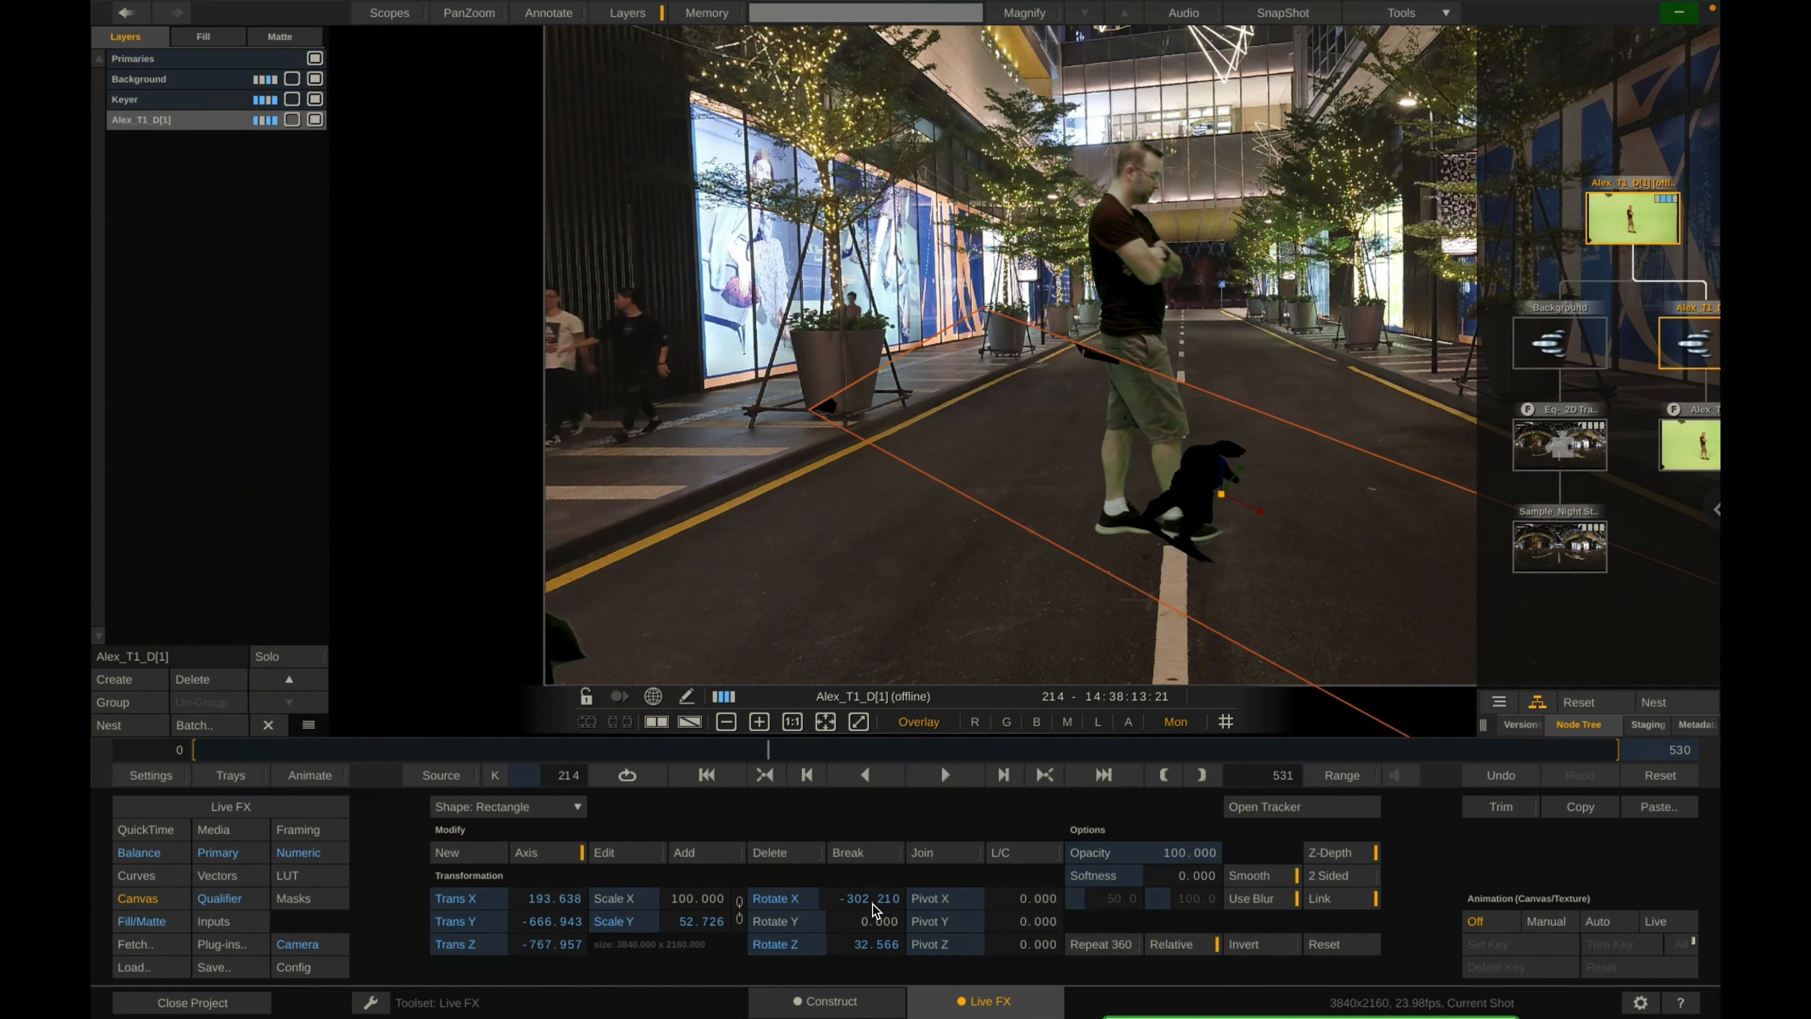
pyautogui.moveTo(874, 910)
pyautogui.mouseDown()
pyautogui.moveTo(856, 898)
pyautogui.moveTo(860, 930)
pyautogui.mouseUp()
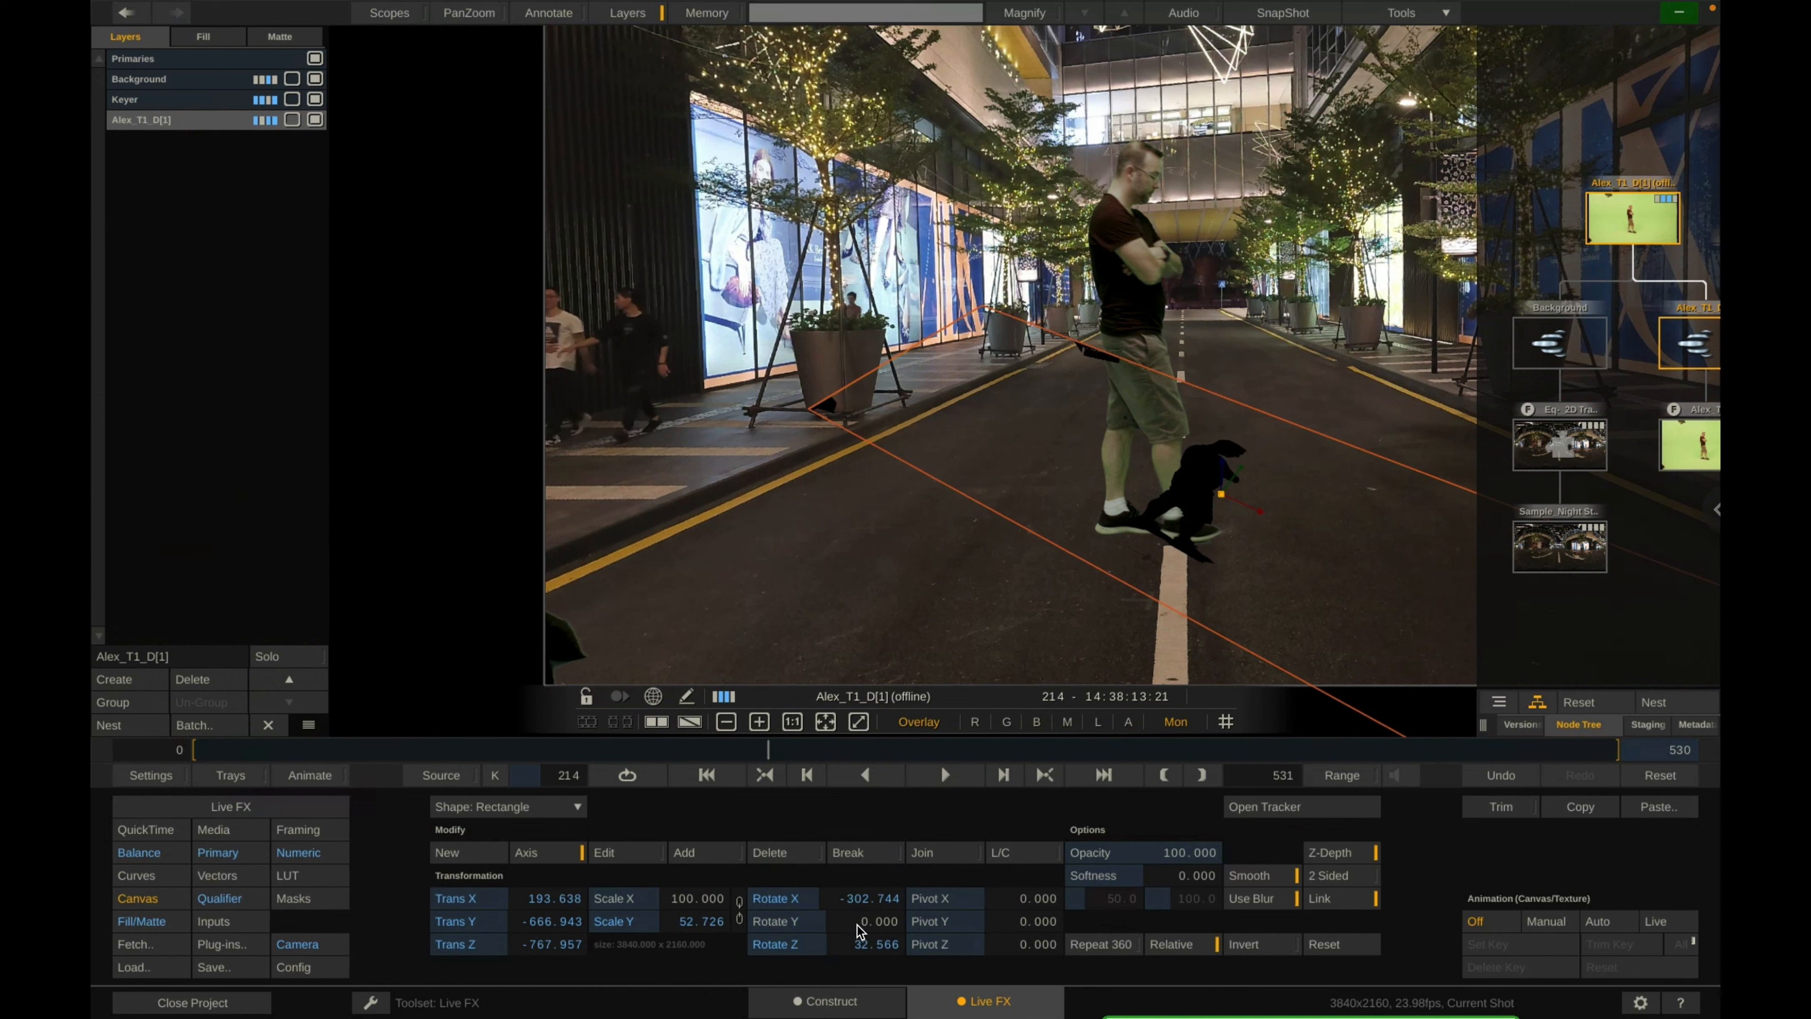
# Move the Alex_T1_D[1] layer between the Background and Keyer layers, and set its Trans Y to -610.977.
pyautogui.moveTo(142, 117)
pyautogui.mouseDown()
pyautogui.moveTo(144, 74)
pyautogui.moveTo(141, 96)
pyautogui.mouseUp()
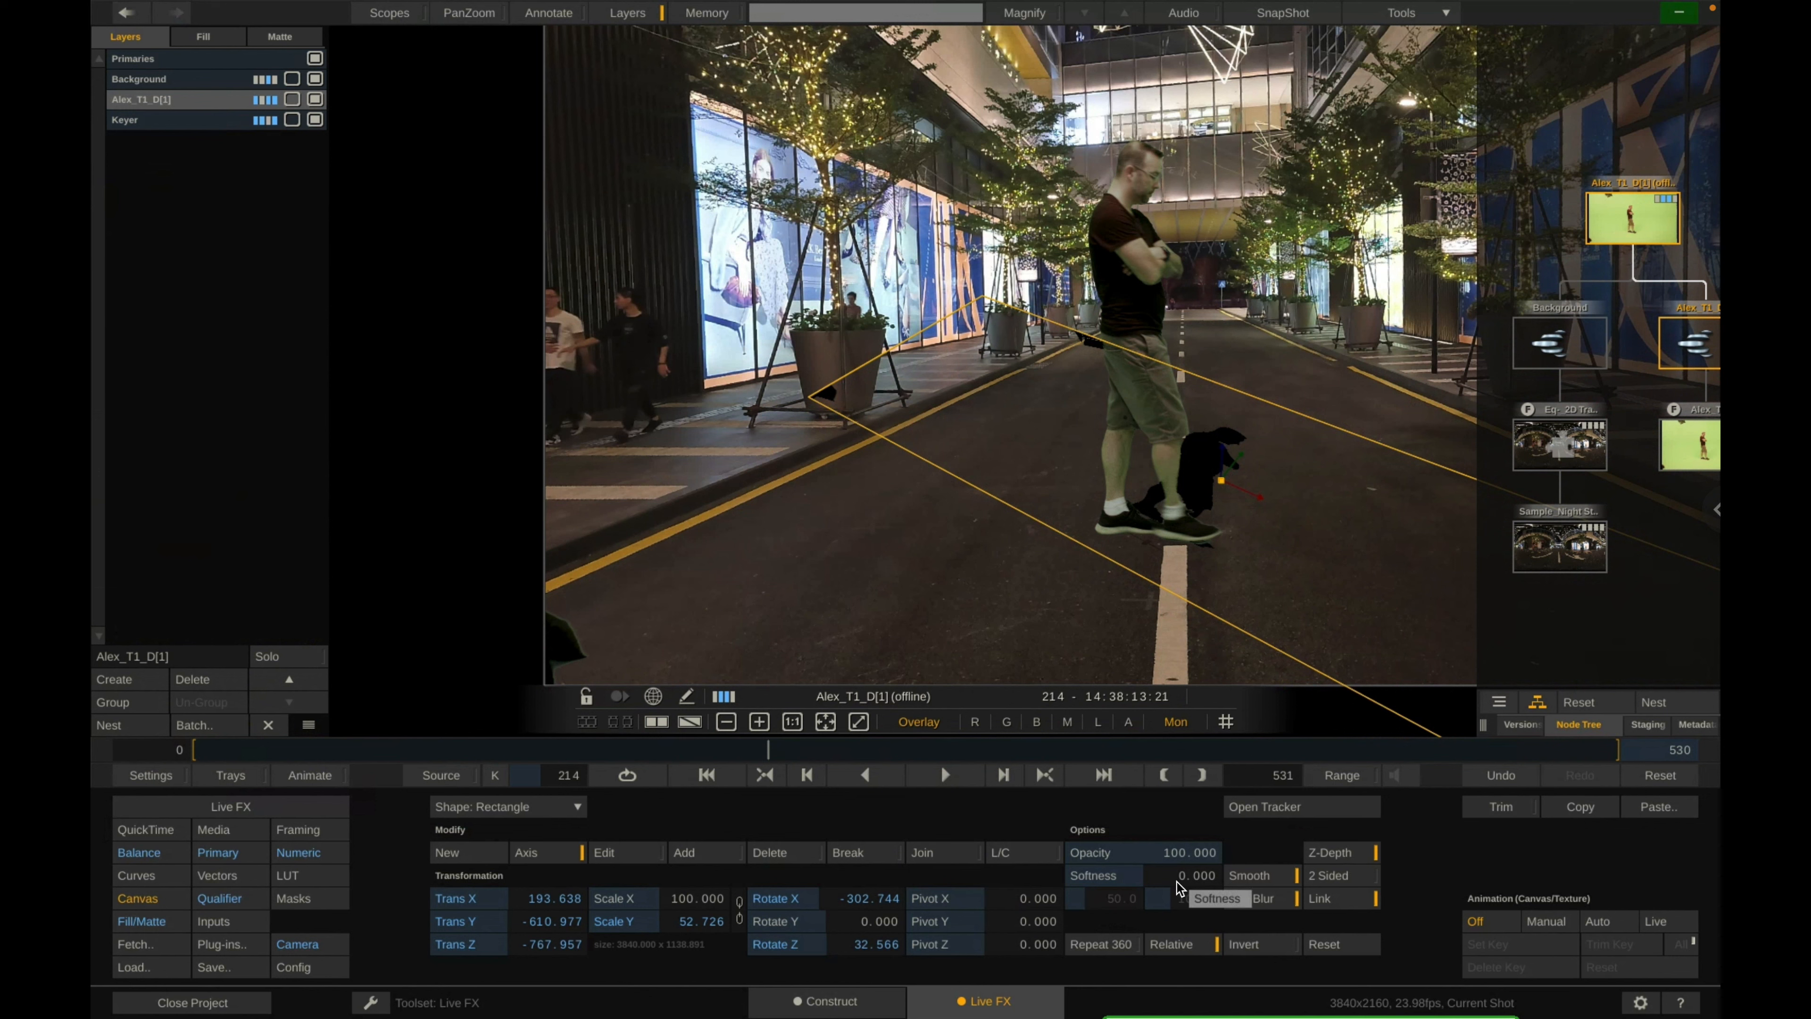
# Soften and fade the Alex_T1_D[1] shadow layer with Softness 249.064 and Opacity 15.
pyautogui.moveTo(1154, 876); pyautogui.dragTo(1042, 943)
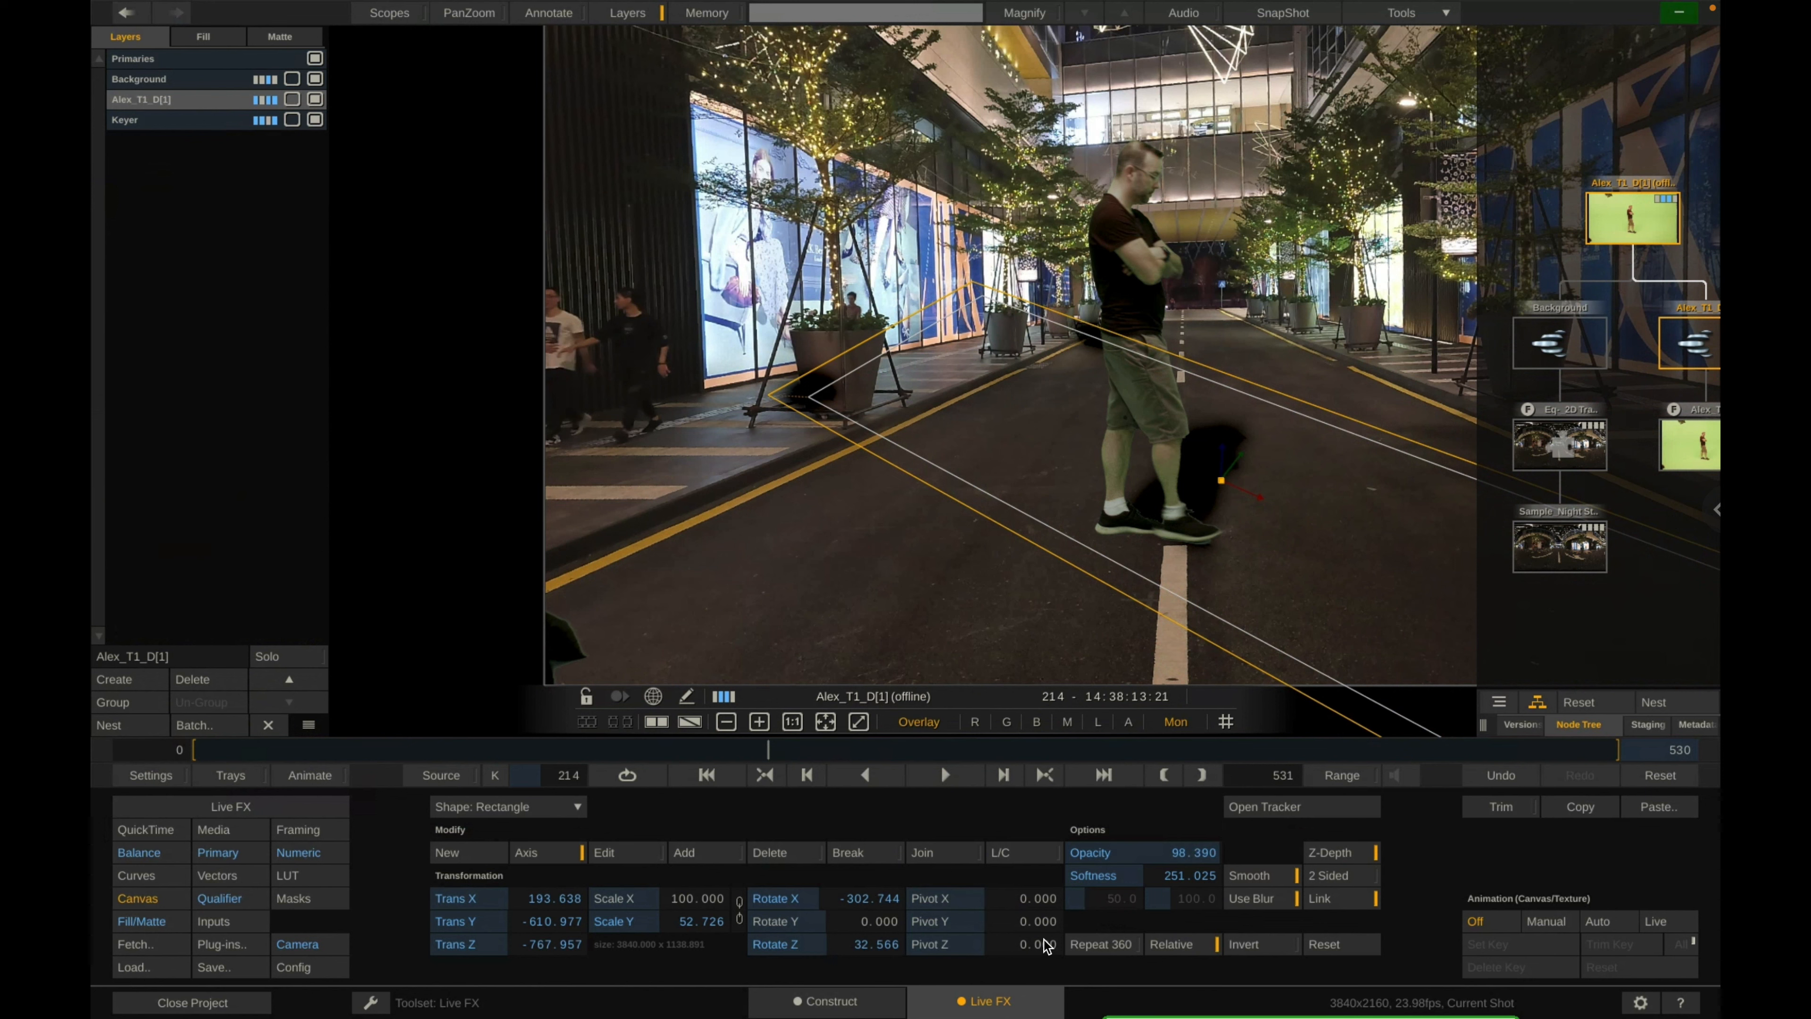
pyautogui.click(1159, 853)
pyautogui.press('Return')
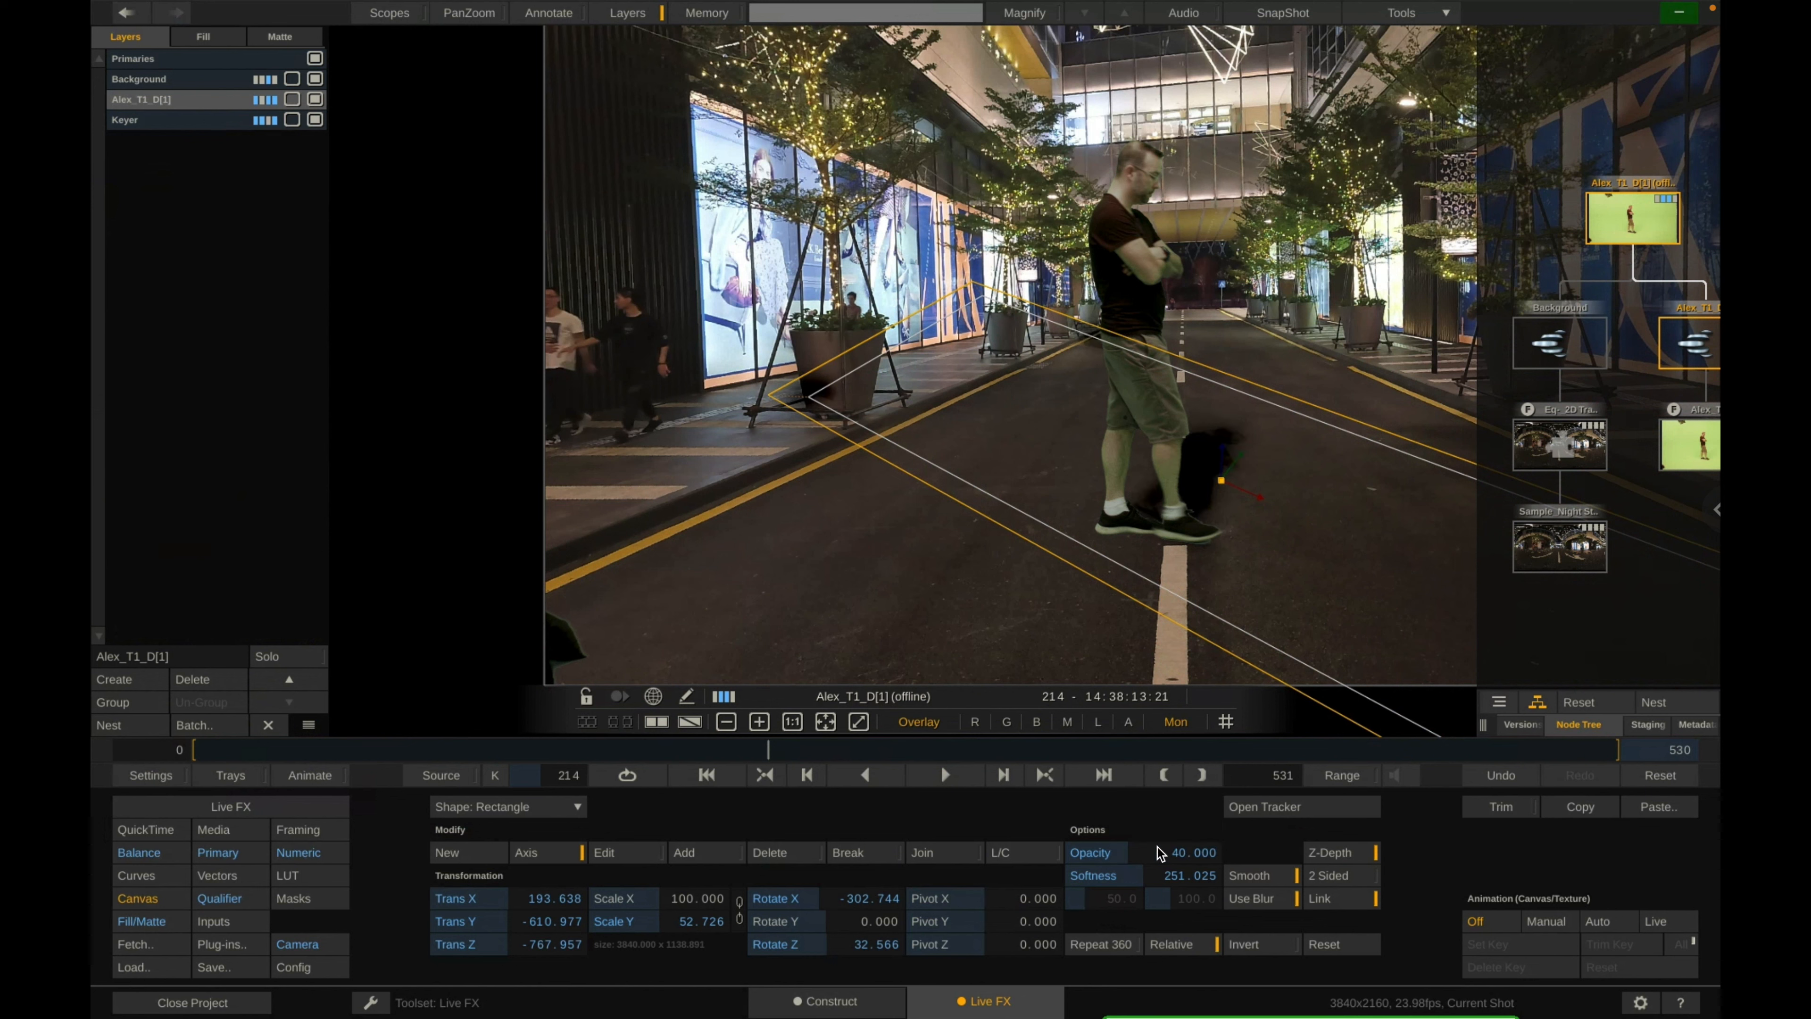
pyautogui.click(1159, 853)
pyautogui.write('20')
pyautogui.press('Return')
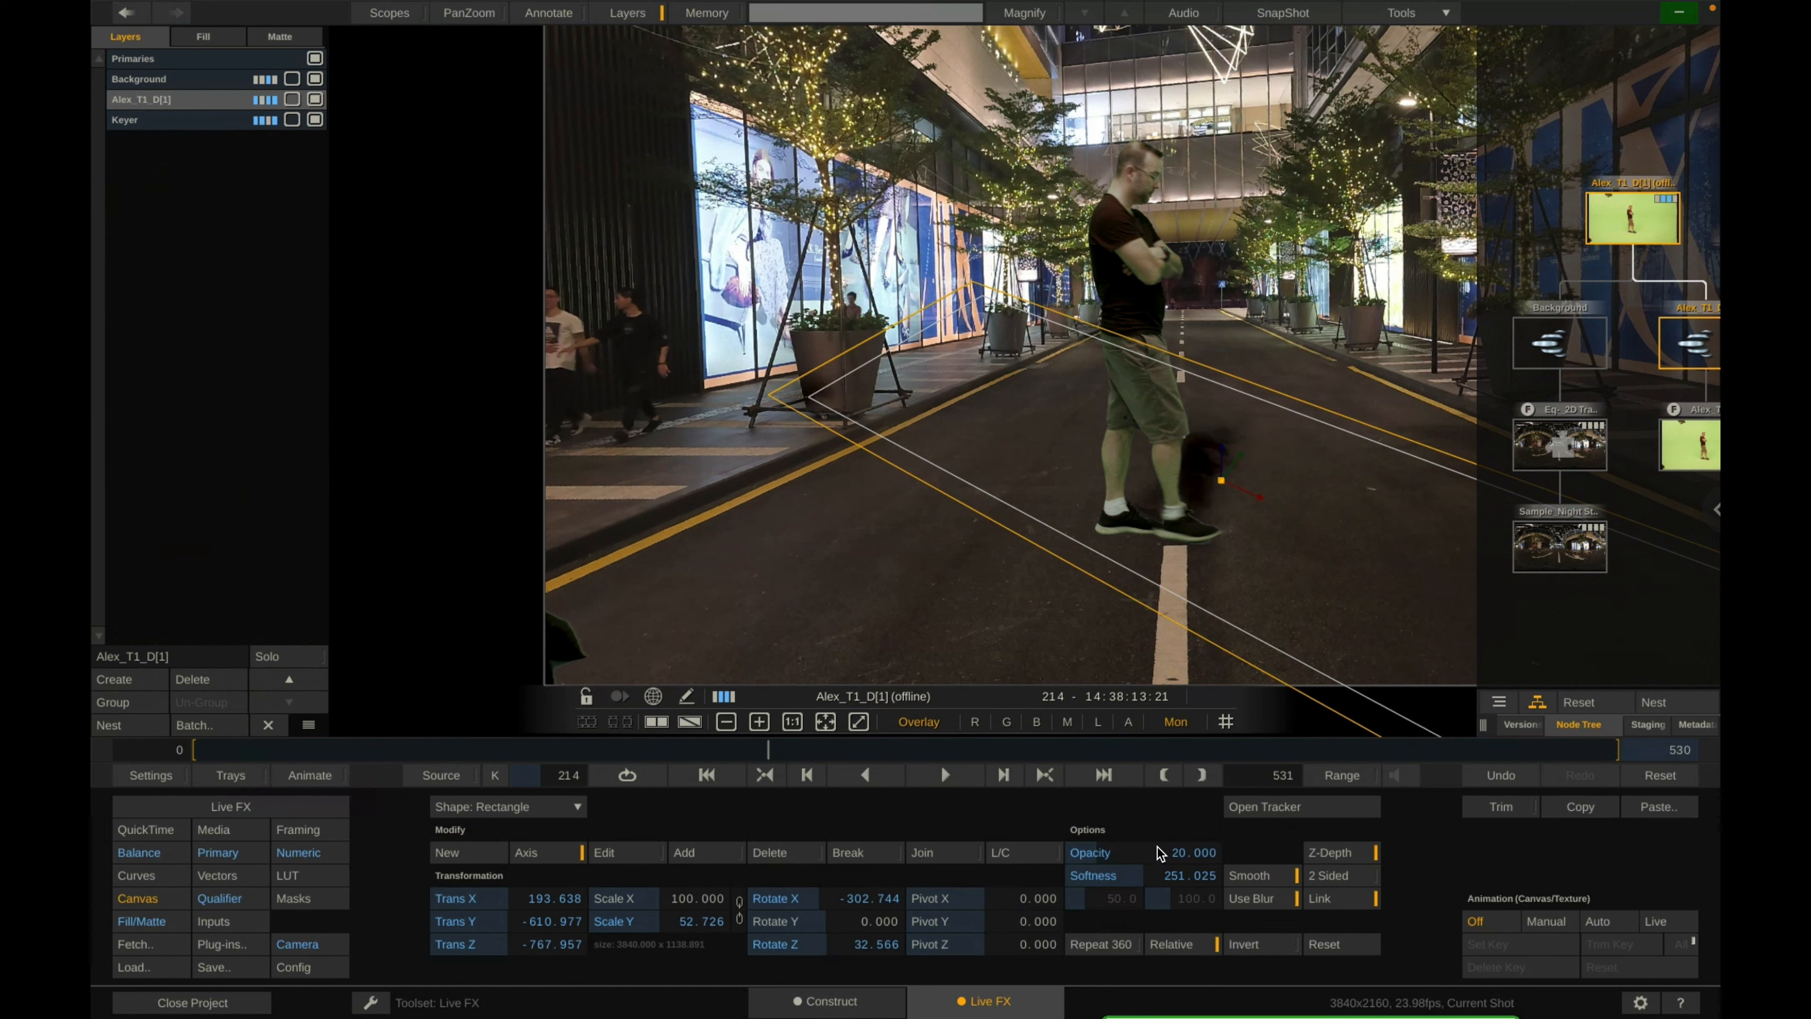
pyautogui.click(1159, 853)
pyautogui.write('15')
pyautogui.press('Return')
# Play the take in stages to check how the shadow follows the walking man across the road.
pyautogui.press('space')
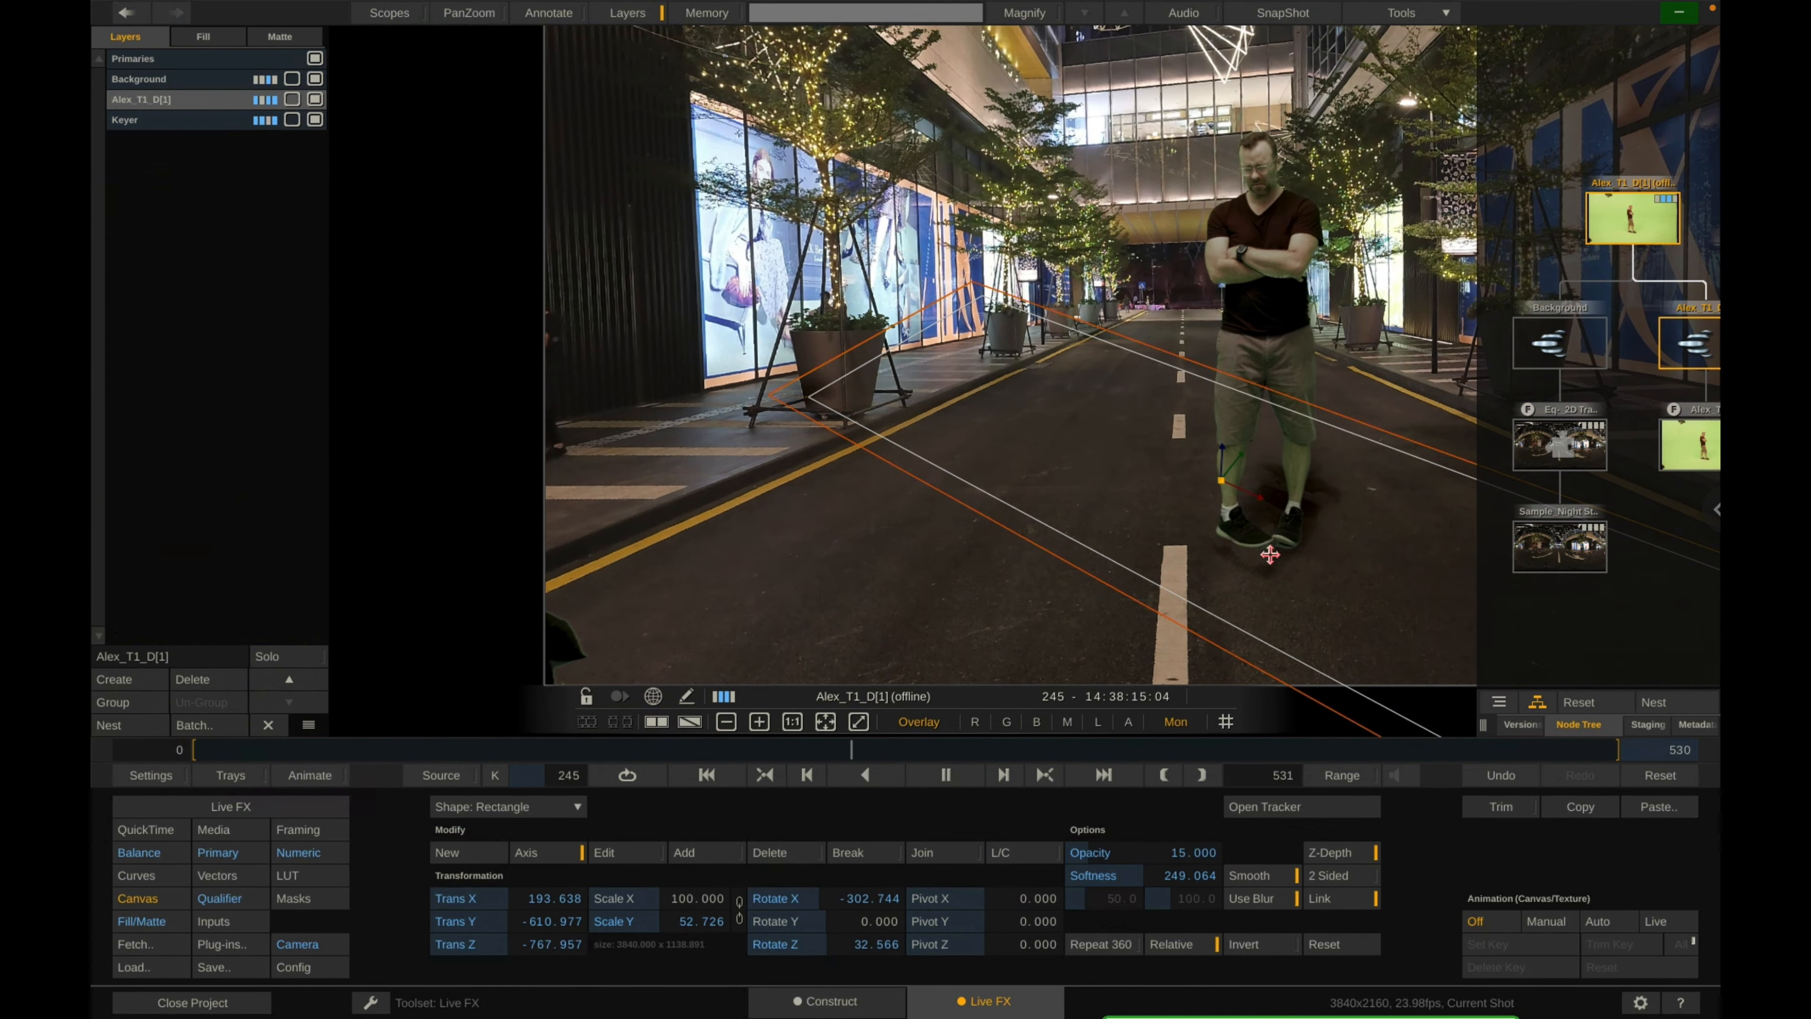
pyautogui.press('space')
pyautogui.press('space')
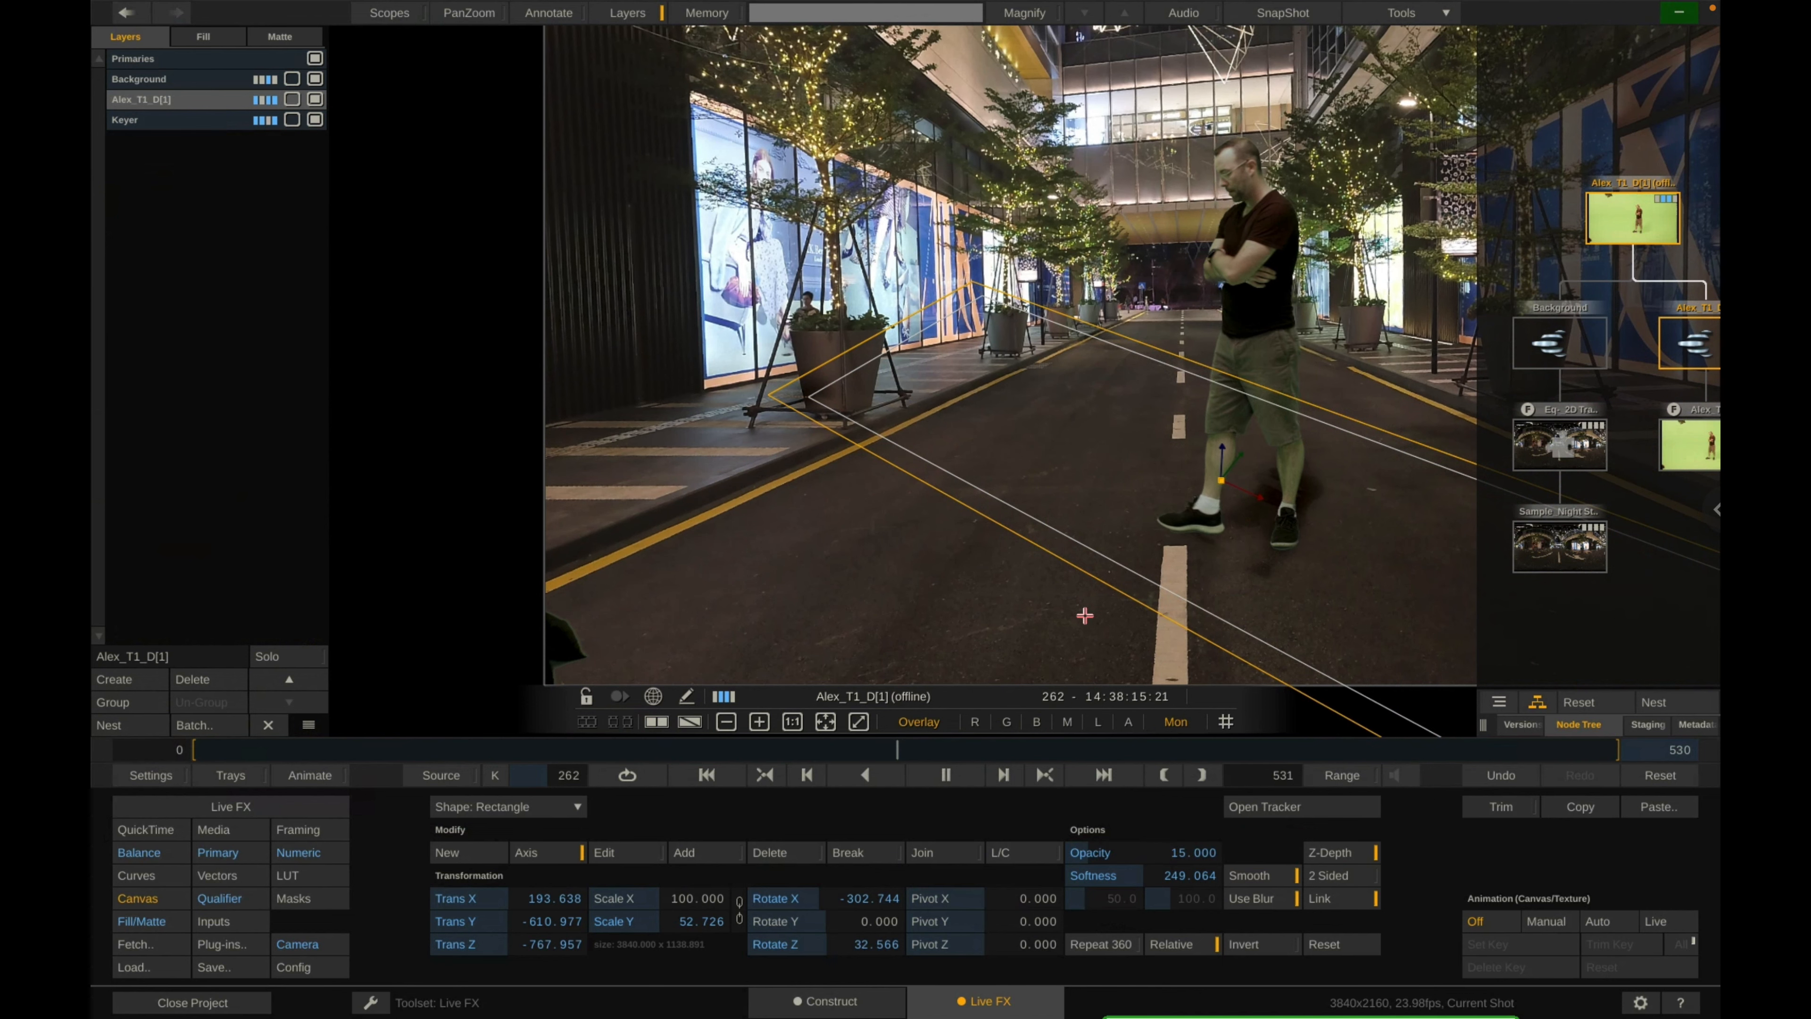
pyautogui.press('space')
pyautogui.press('space')
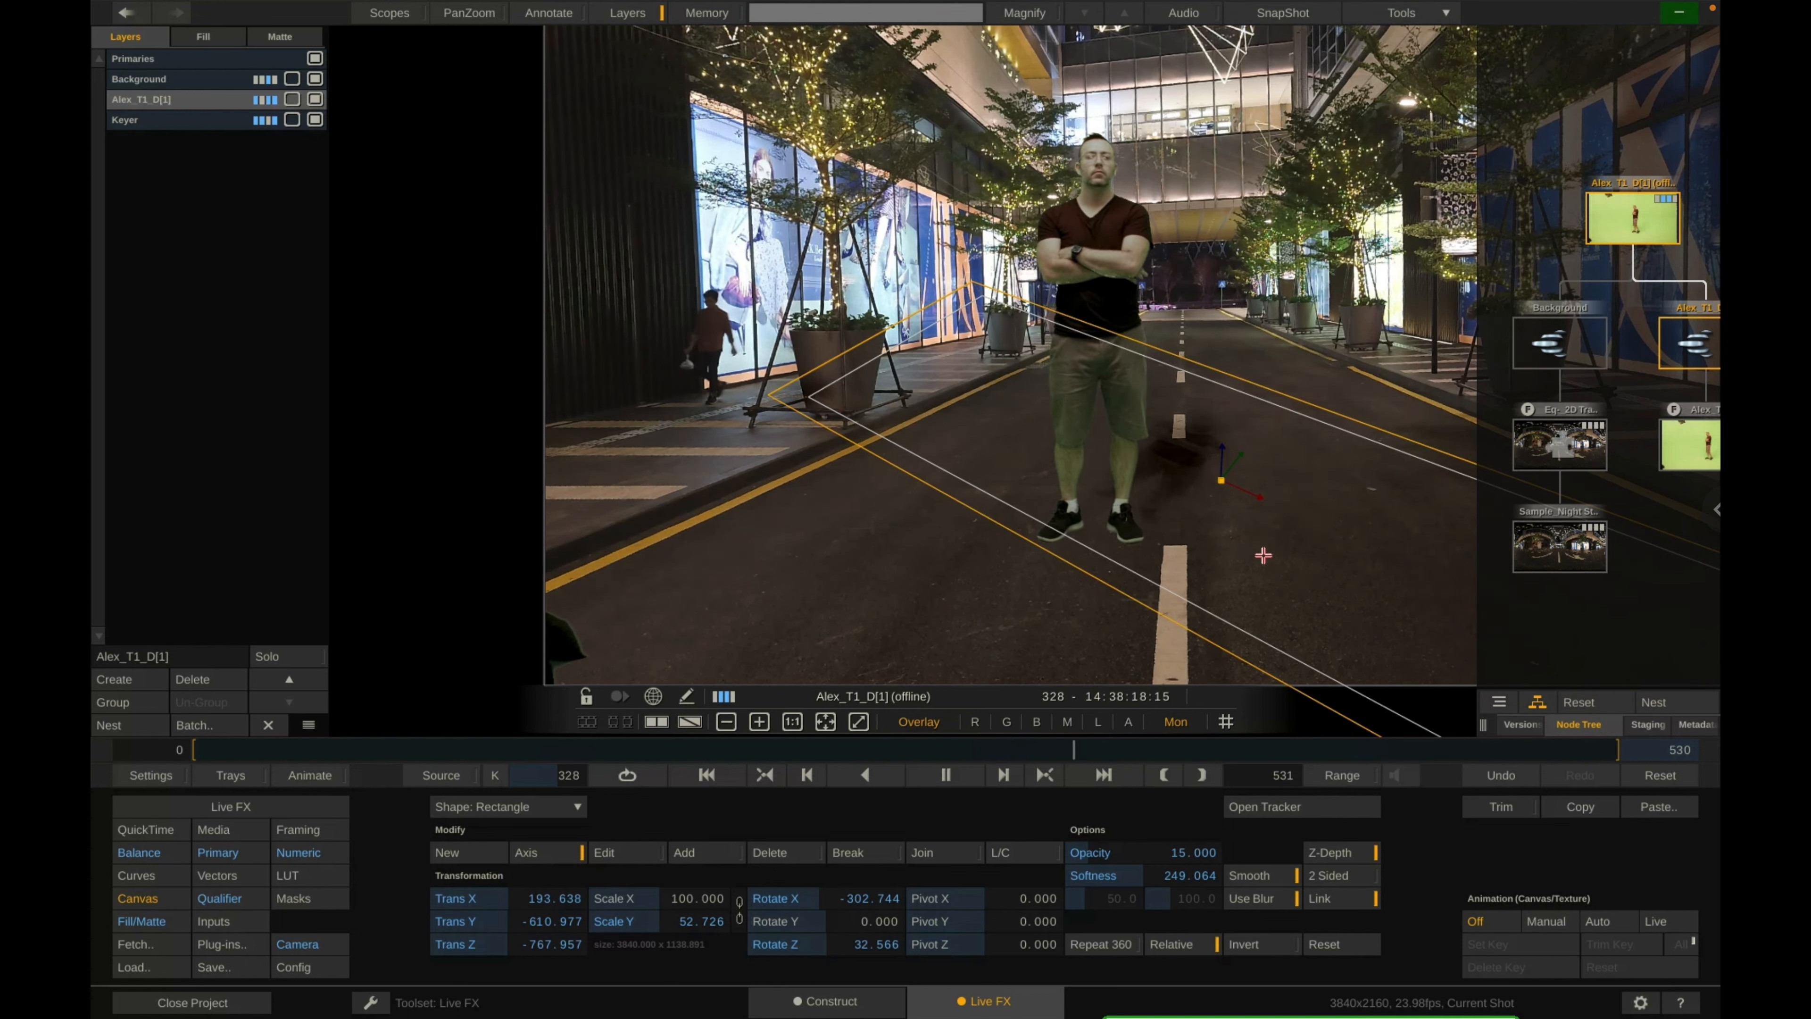
pyautogui.press('space')
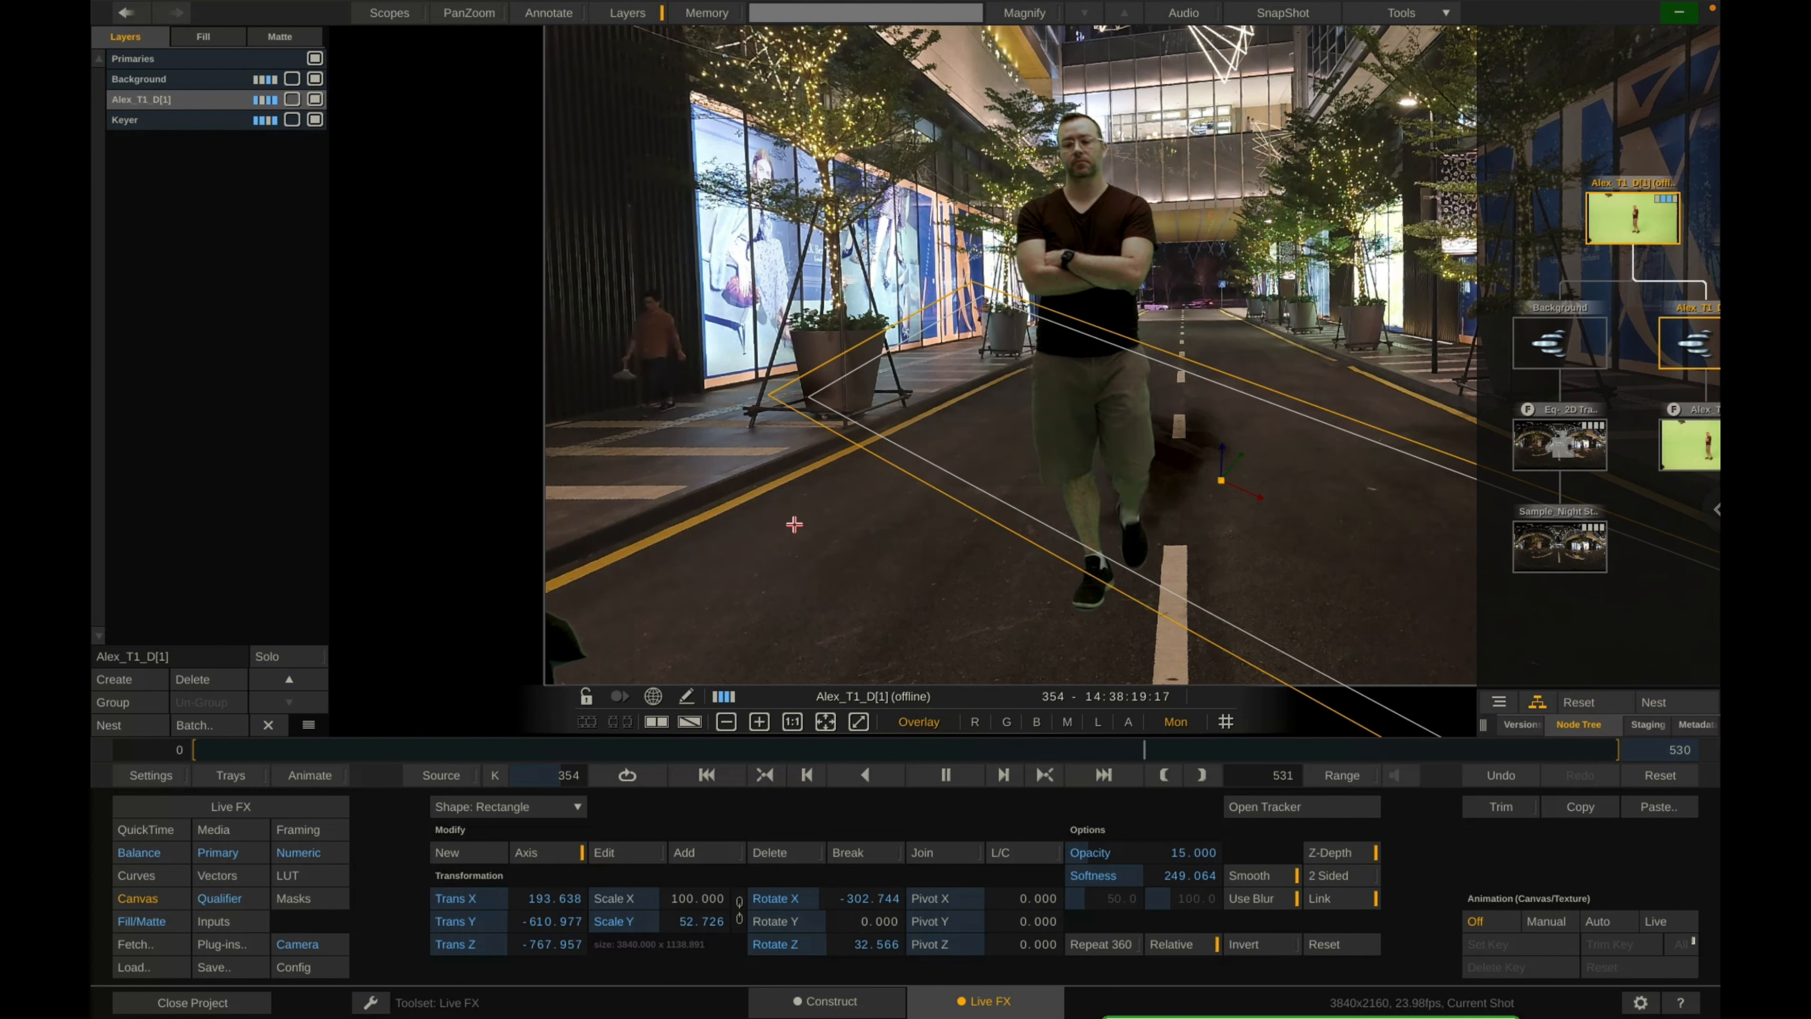
pyautogui.press('space')
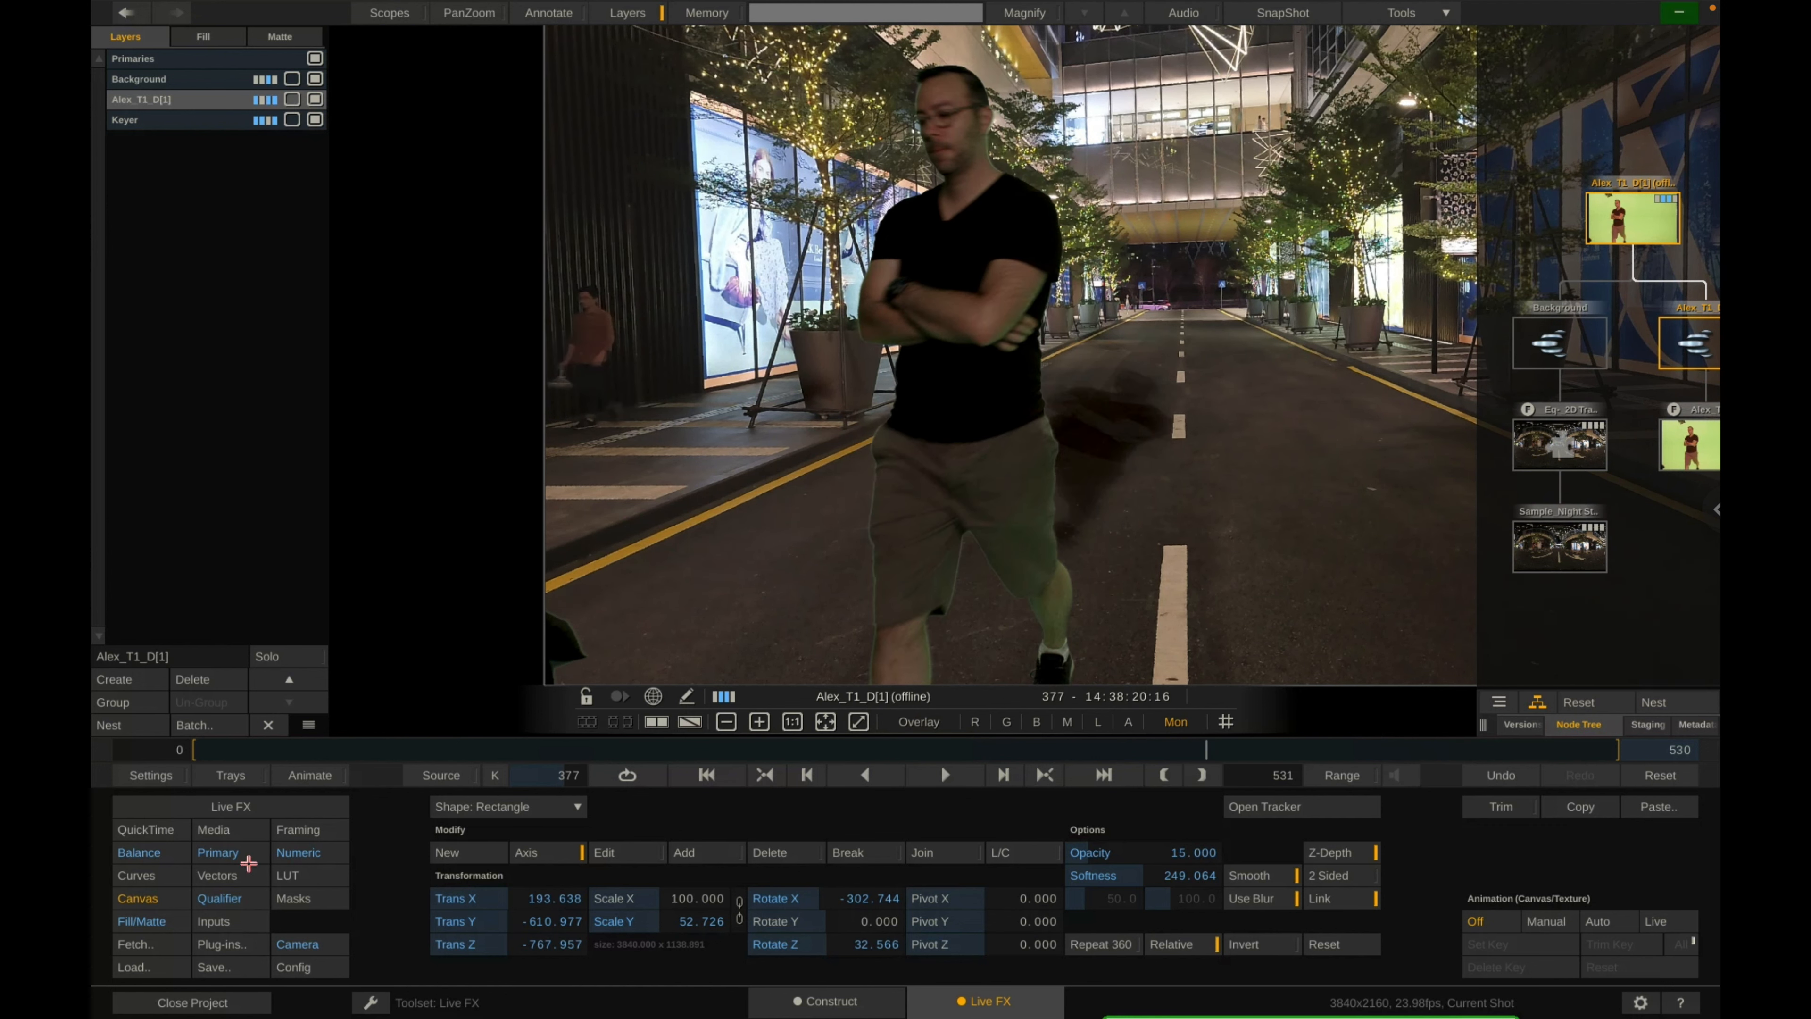
# Darken the shadow layer with an Offset Master of -214.830 and lower its Opacity to 5.
pyautogui.click(334, 856)
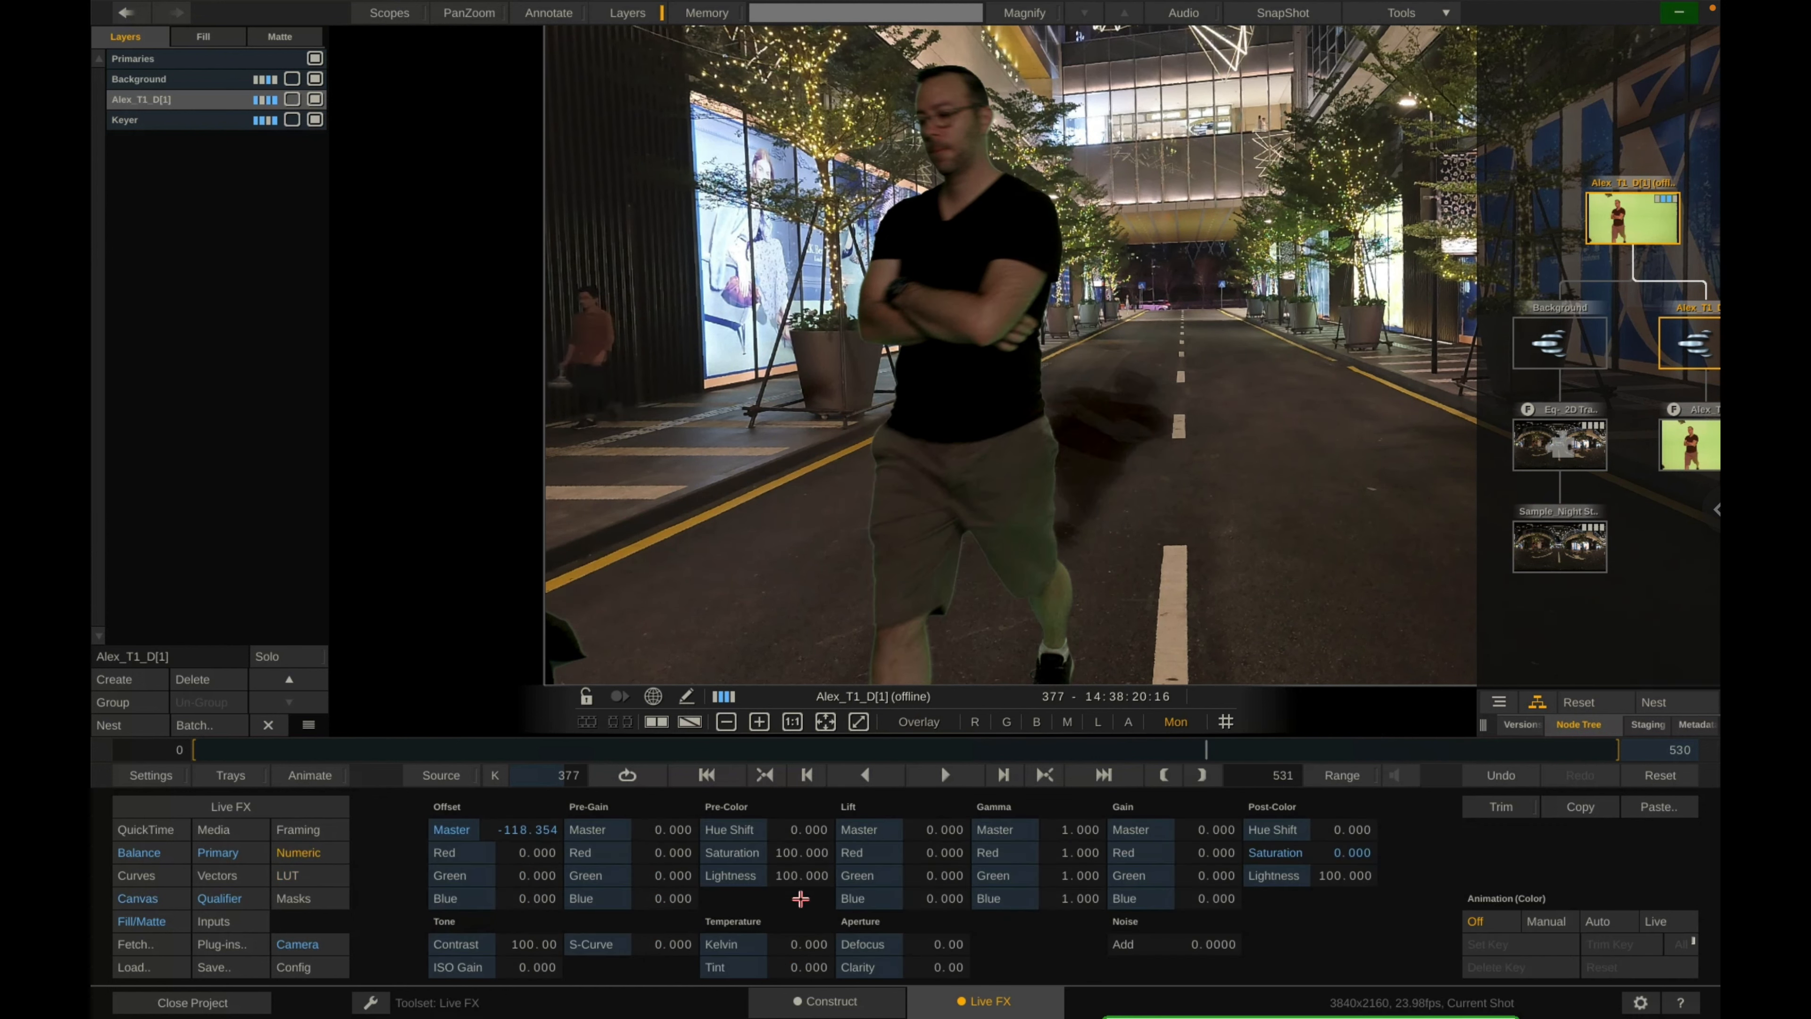
pyautogui.moveTo(534, 824); pyautogui.dragTo(481, 898)
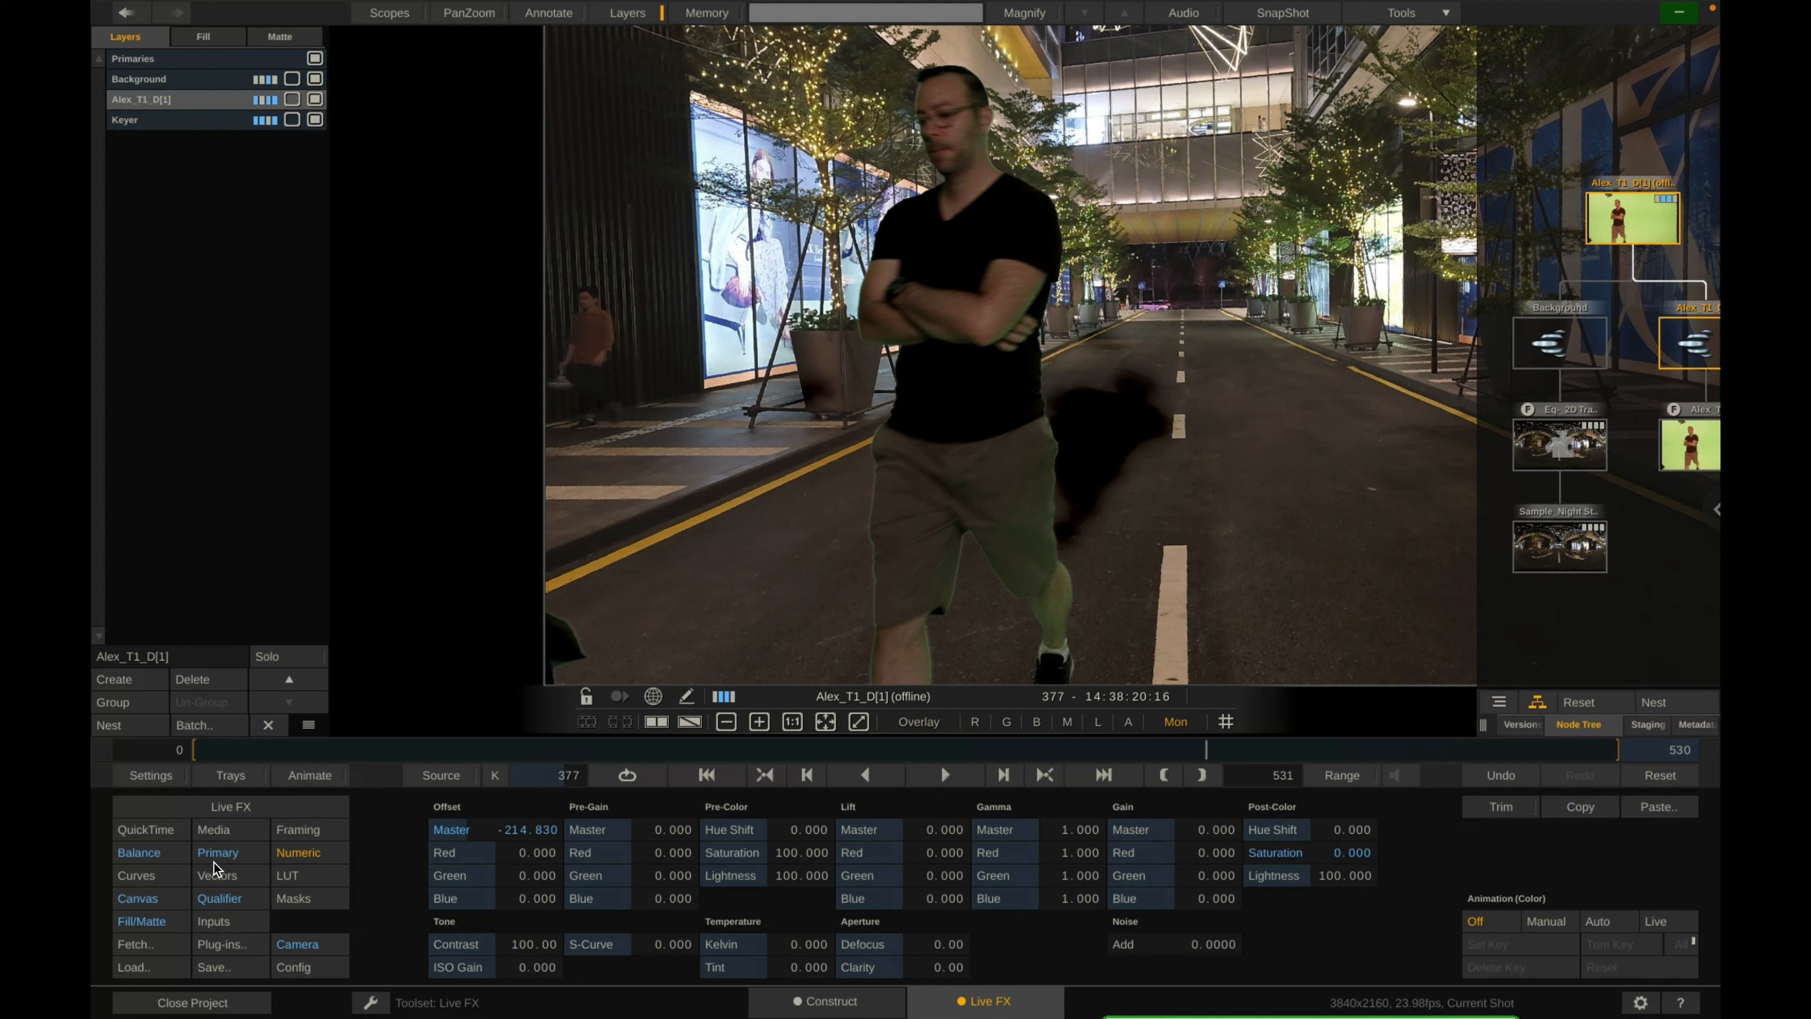
pyautogui.click(149, 900)
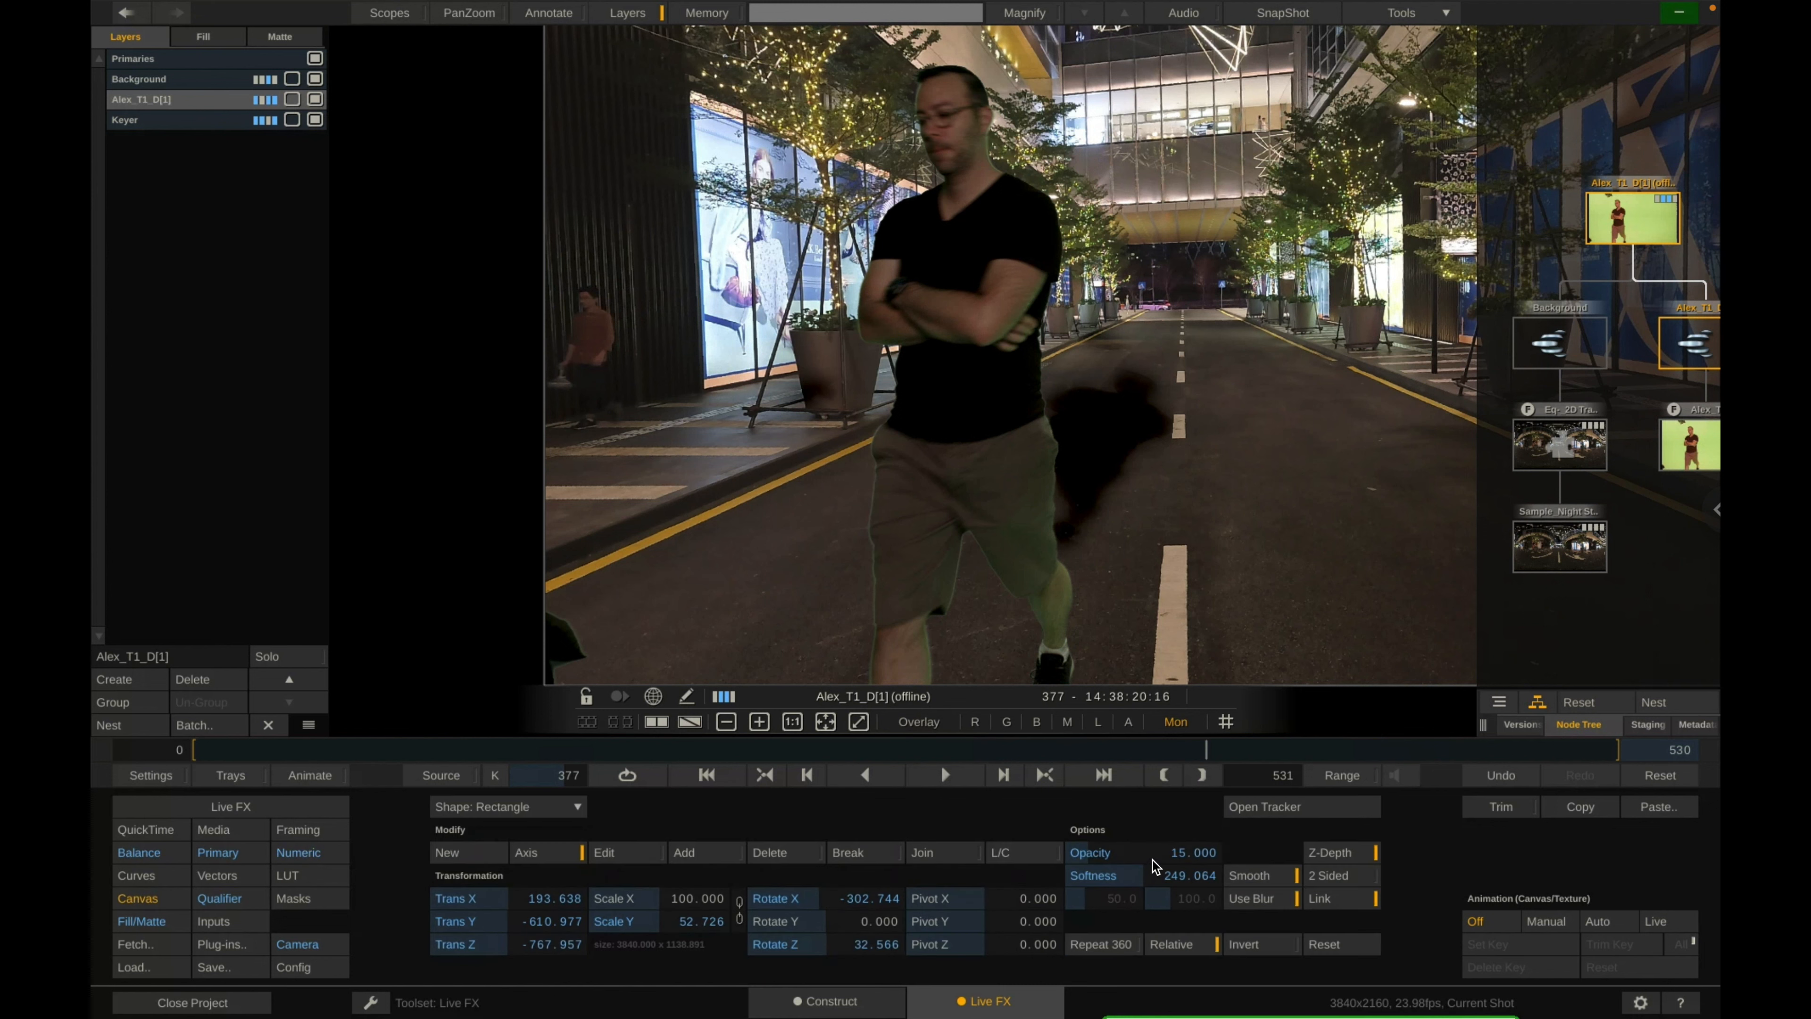
pyautogui.moveTo(1155, 859)
pyautogui.mouseDown()
pyautogui.moveTo(1185, 837)
pyautogui.moveTo(1110, 1002)
pyautogui.moveTo(1211, 850)
pyautogui.moveTo(1144, 867)
pyautogui.mouseUp()
pyautogui.click(1127, 853)
pyautogui.write('5')
pyautogui.press('Return')
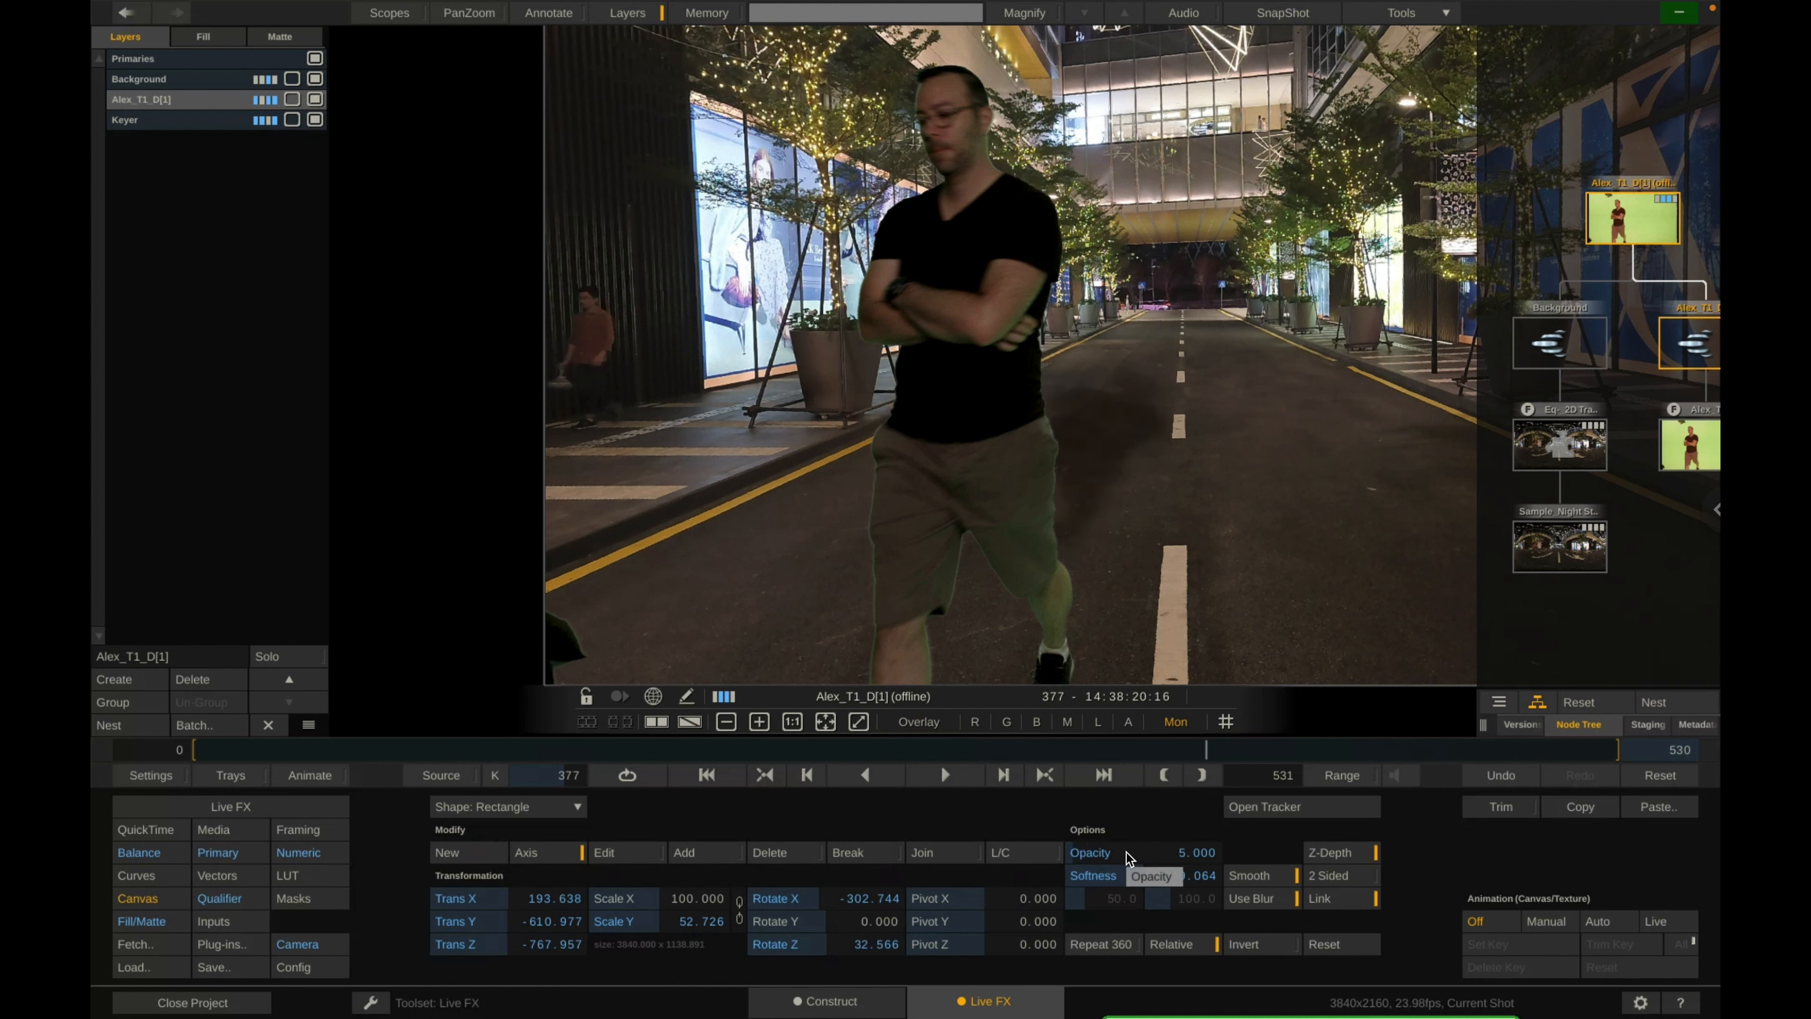
# At frame 260, place the shadow at Trans X 253.213, Trans Y -557.672, Trans Z -991.418 and set a key using Manual animation.
pyautogui.moveTo(712, 744); pyautogui.dragTo(892, 744)
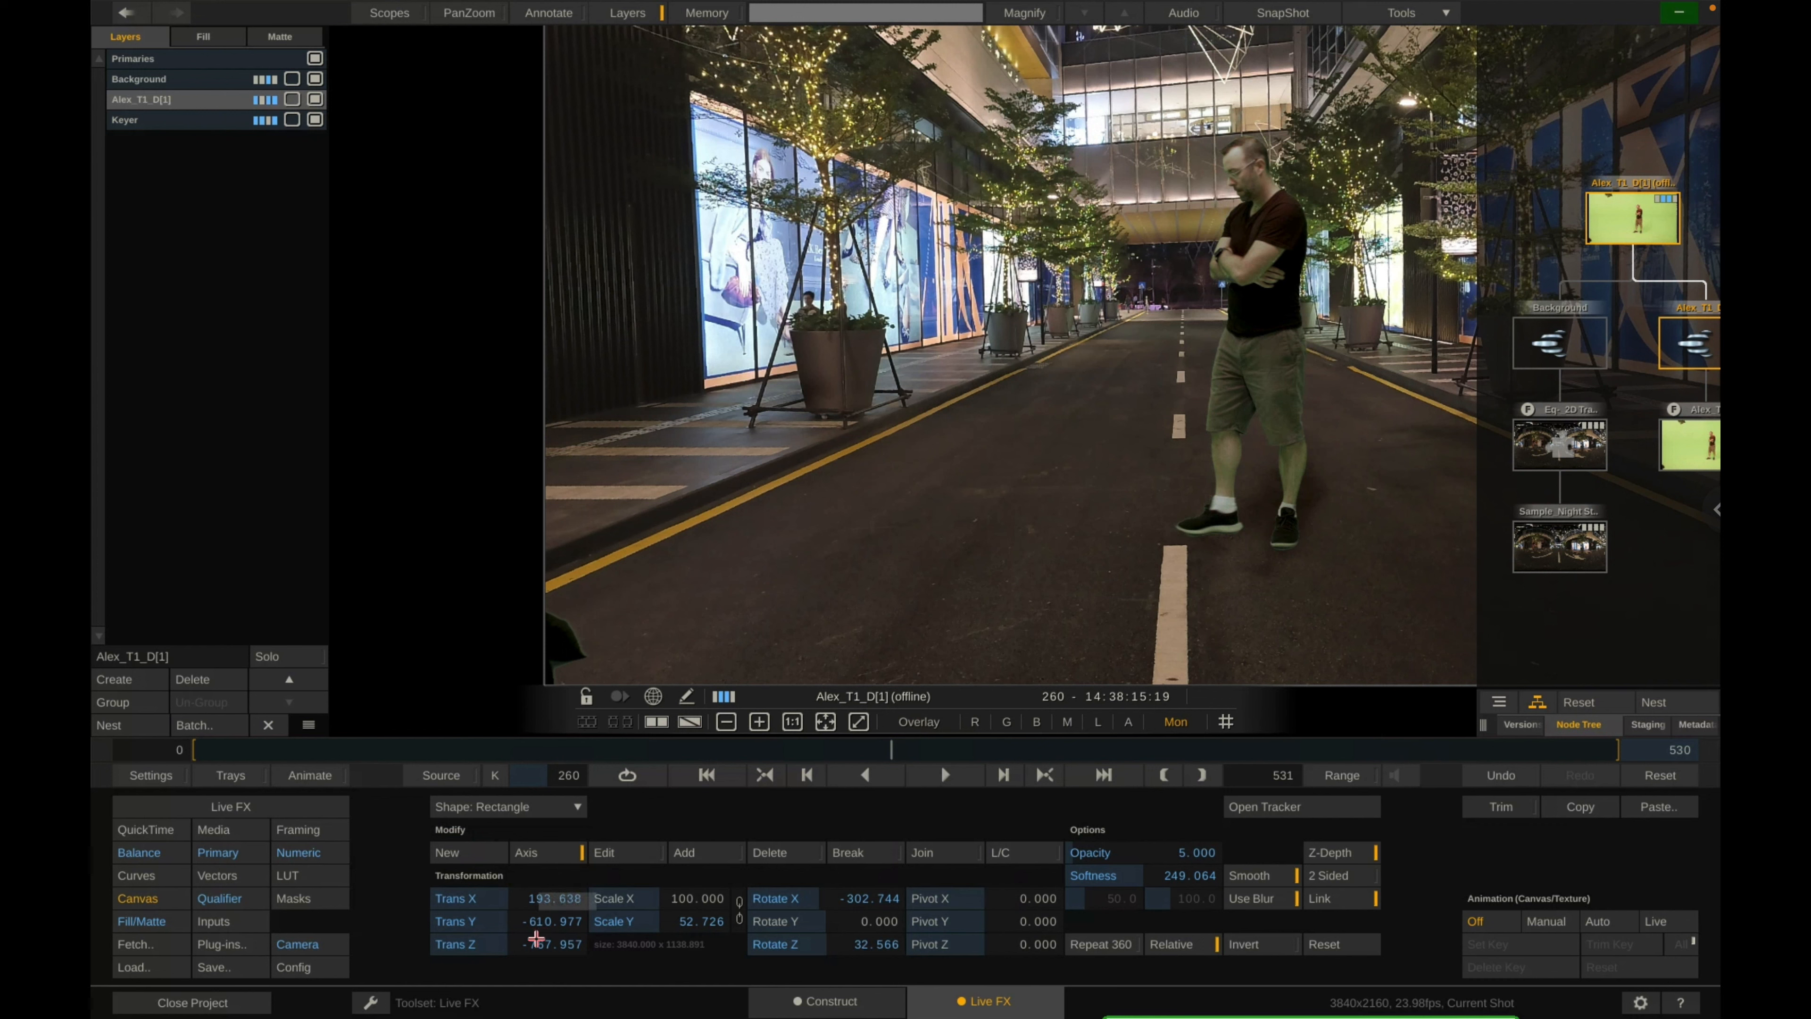
pyautogui.moveTo(525, 936); pyautogui.dragTo(518, 981)
pyautogui.moveTo(522, 914); pyautogui.dragTo(506, 912)
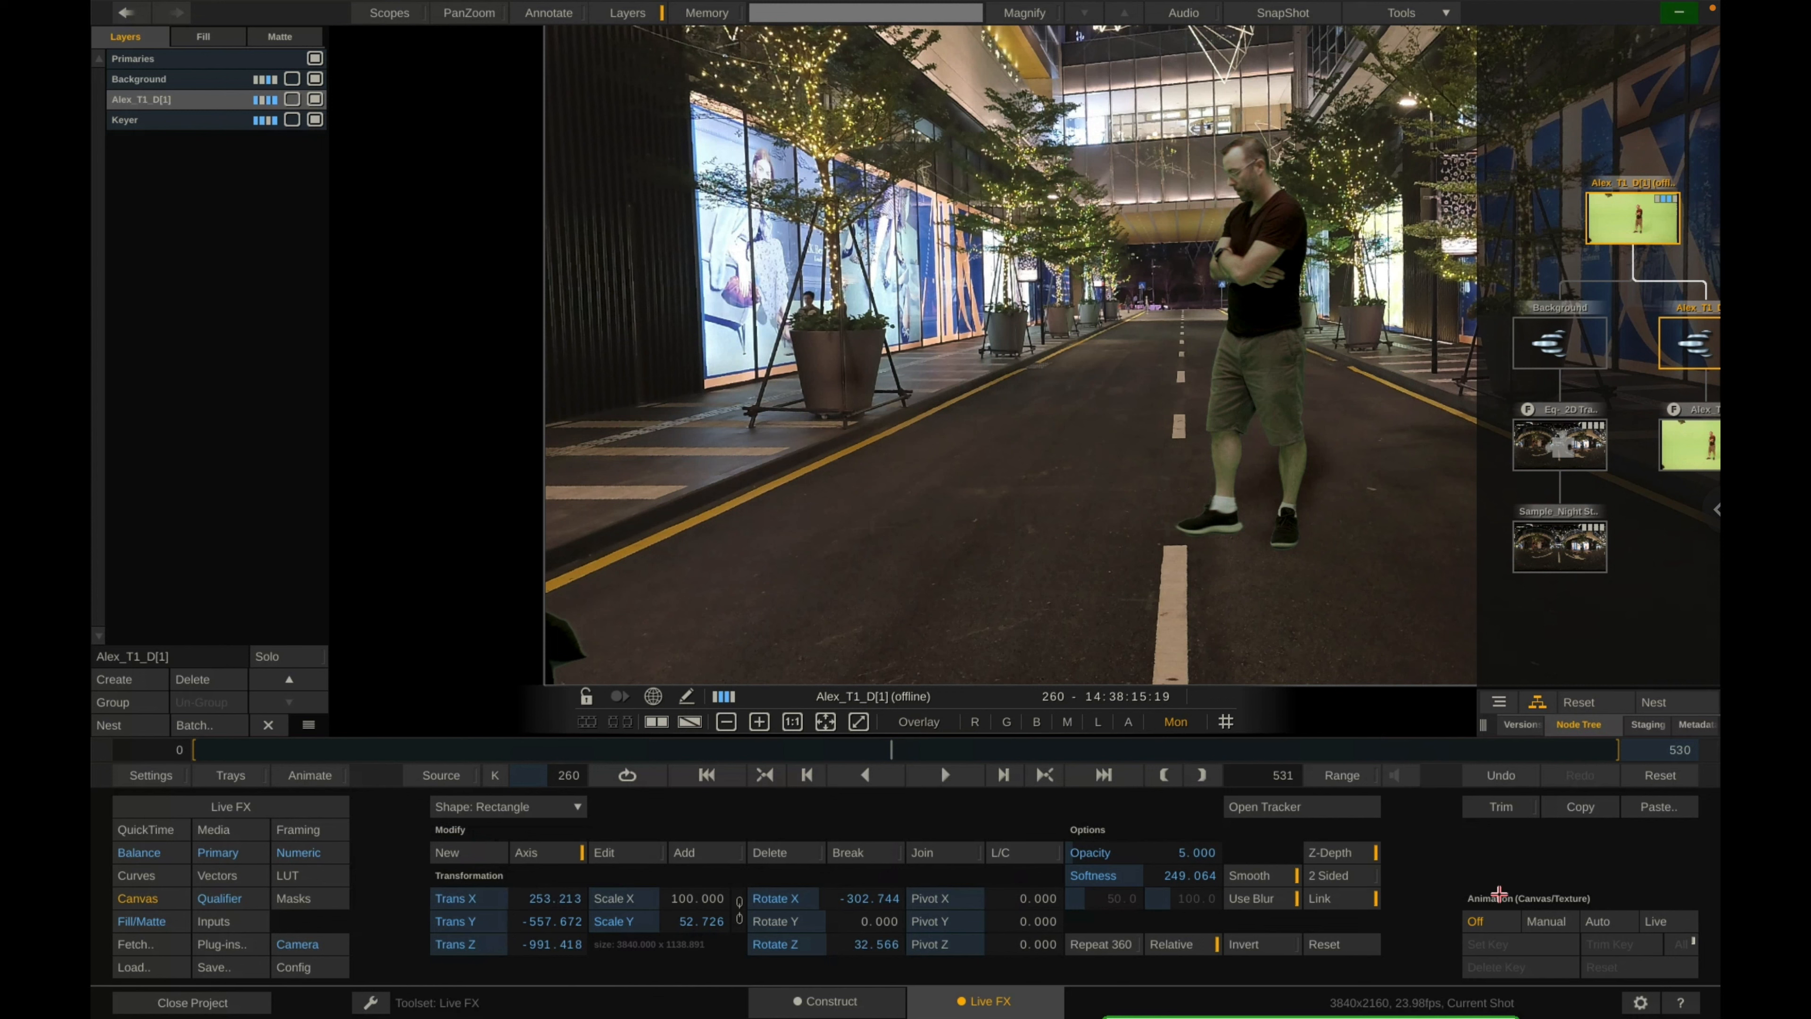
pyautogui.click(1546, 921)
pyautogui.click(1495, 944)
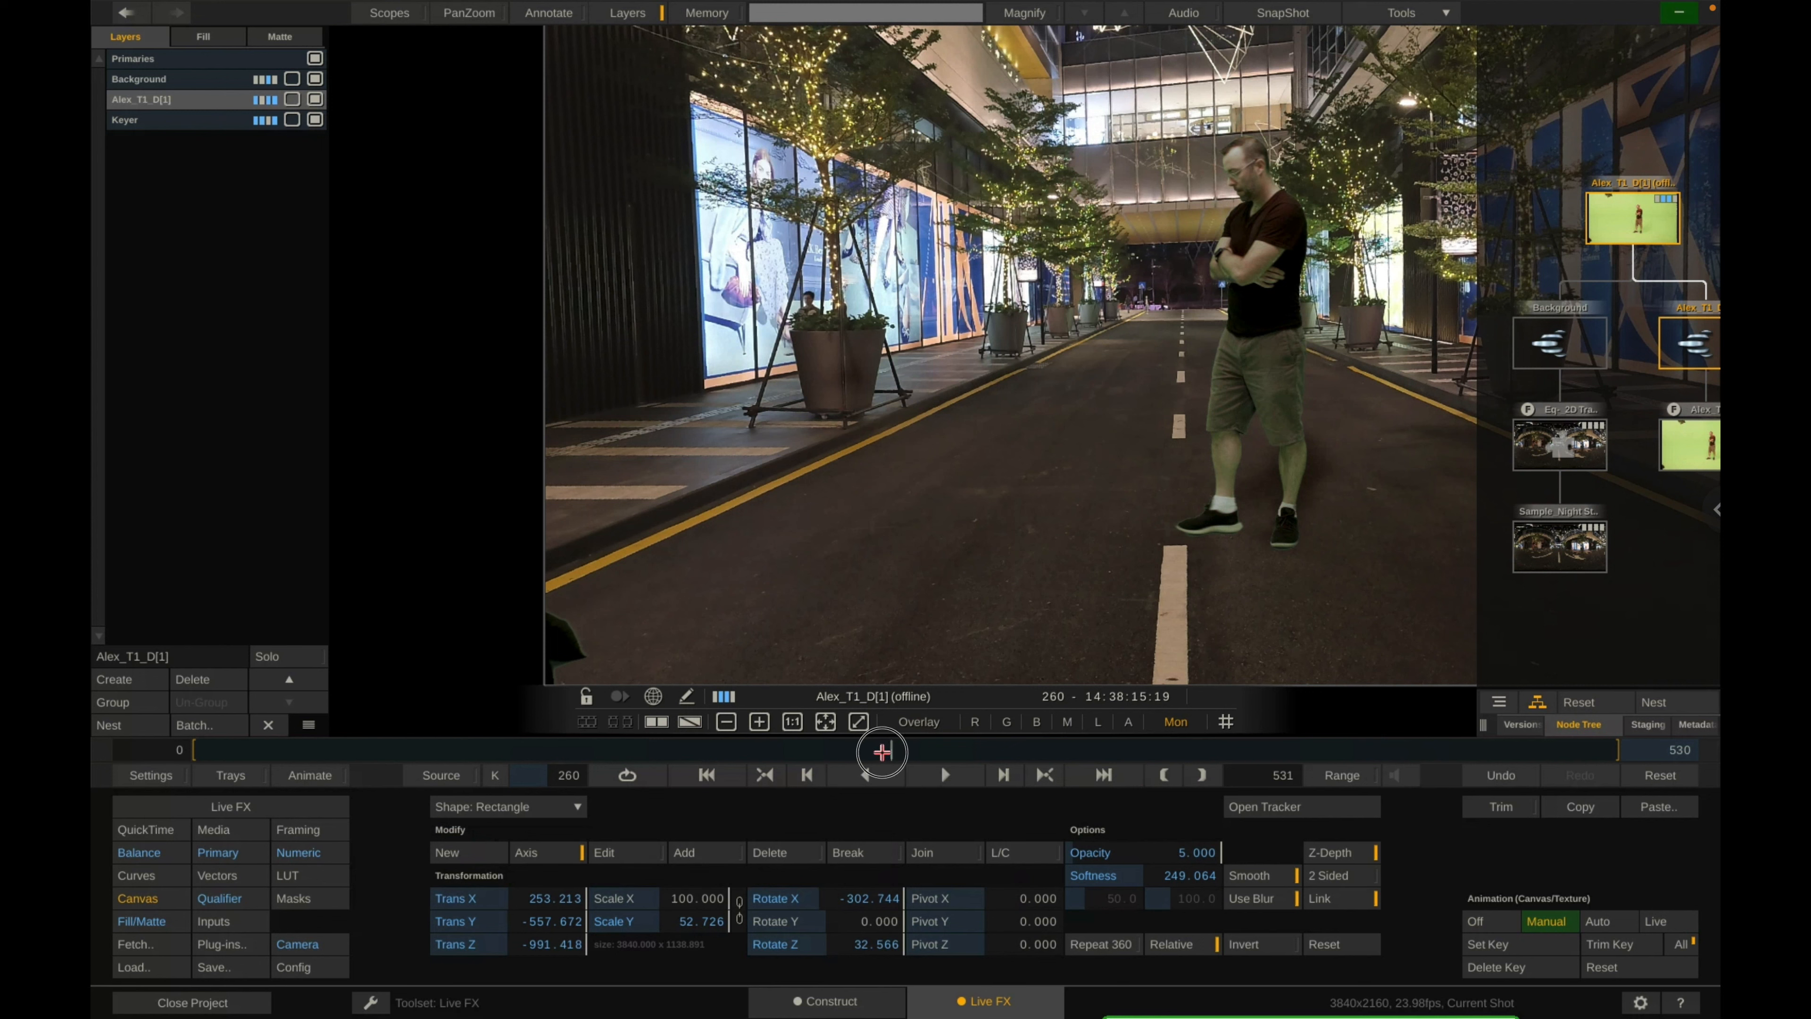
# Key the shadow layer's canvas at frame 217, and at frame 167 change its Trans Z to -571.608.
pyautogui.moveTo(883, 751); pyautogui.dragTo(776, 754)
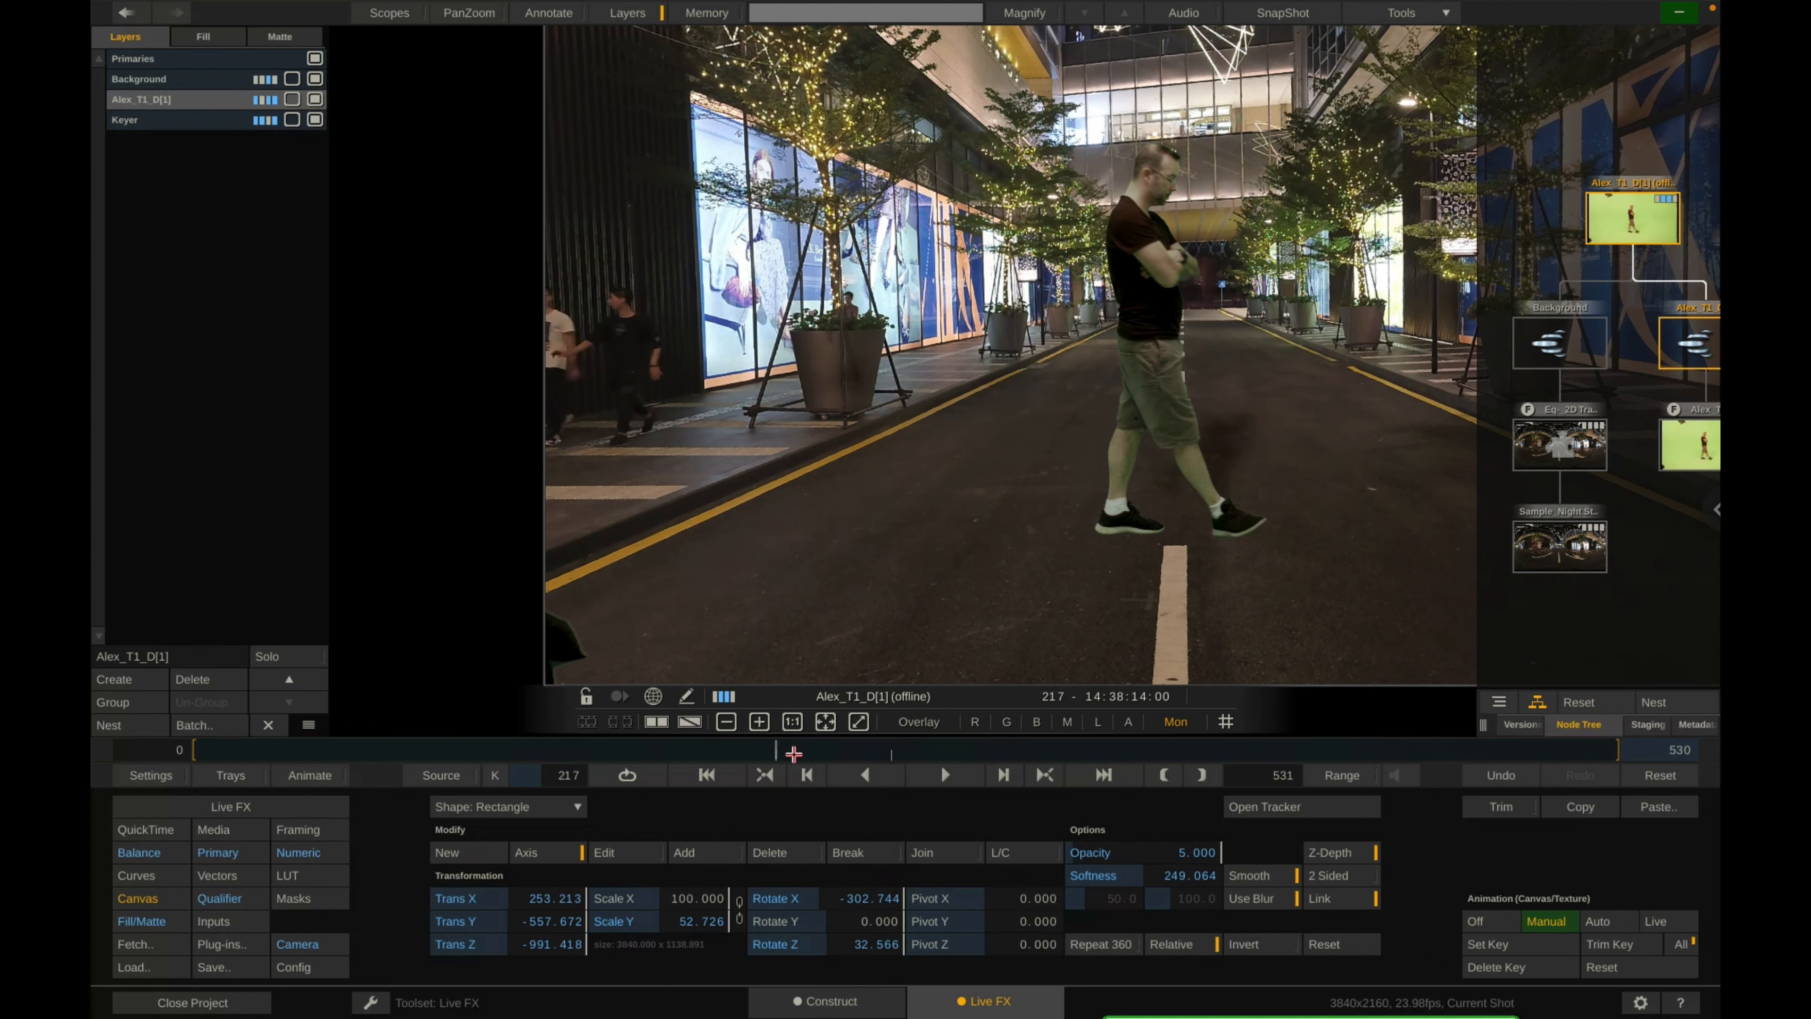
pyautogui.moveTo(774, 753); pyautogui.dragTo(704, 751)
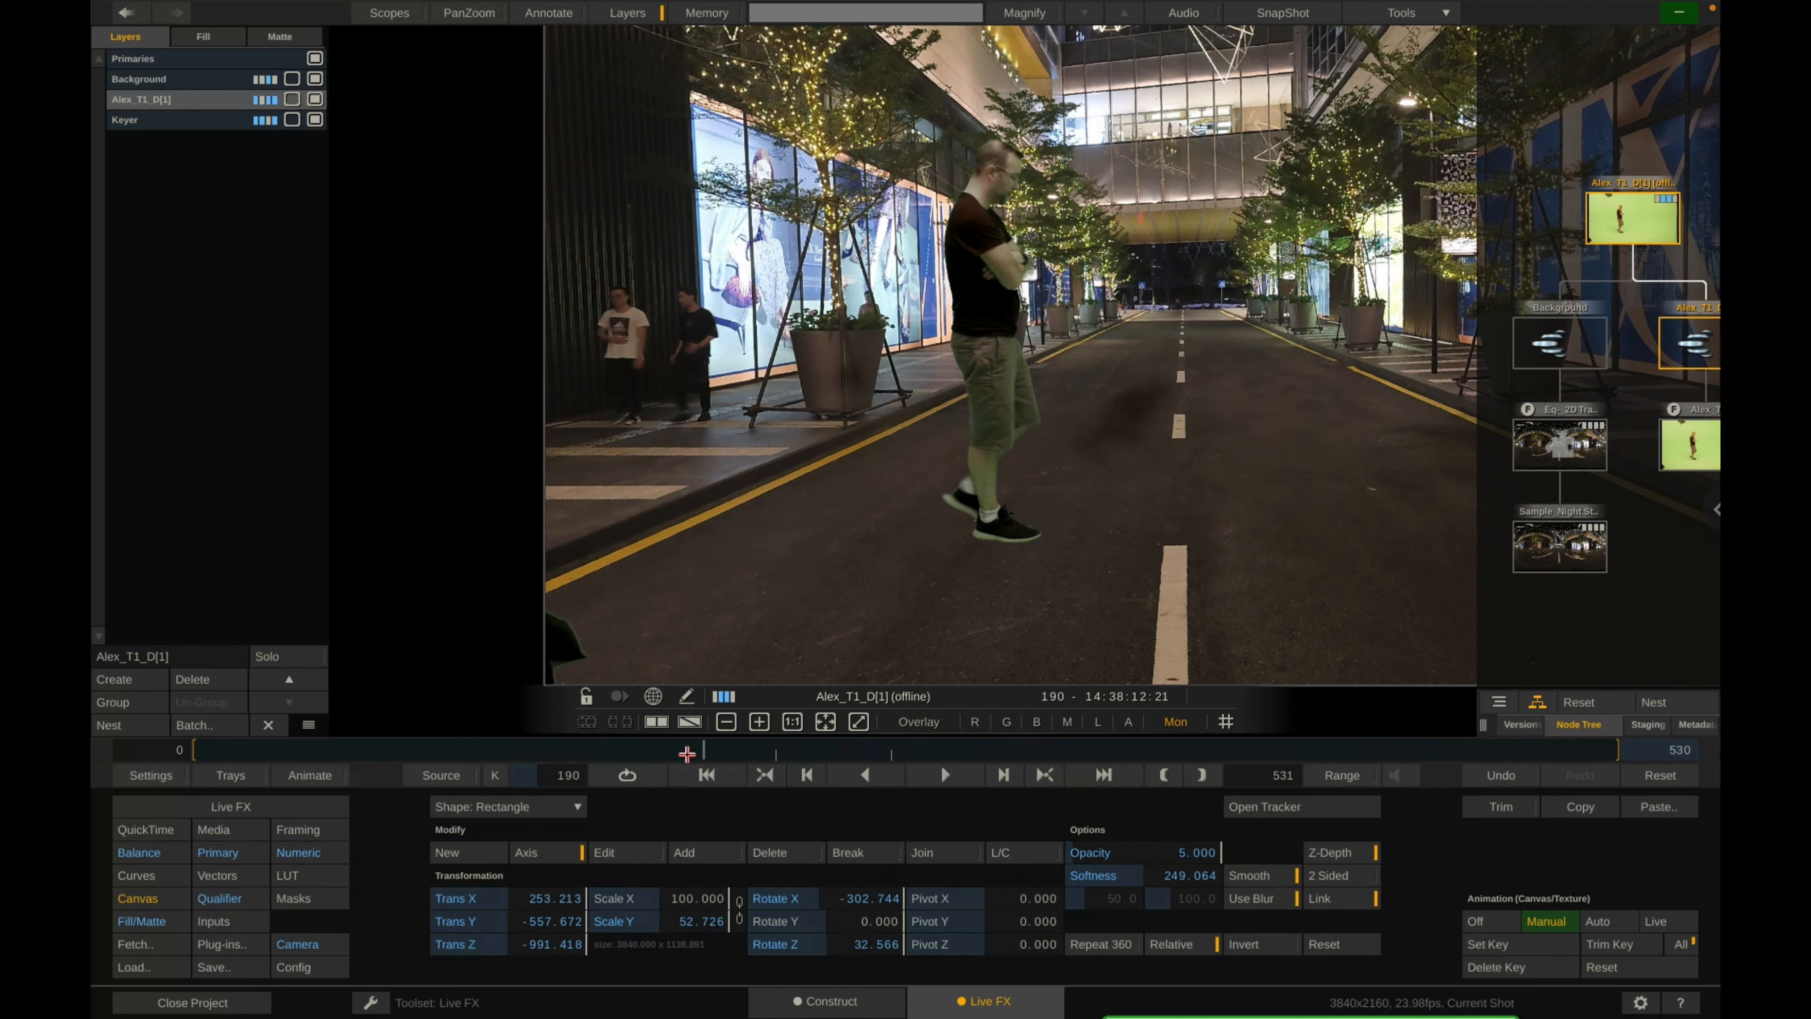
pyautogui.moveTo(686, 753); pyautogui.dragTo(642, 753)
pyautogui.moveTo(543, 944); pyautogui.dragTo(581, 943)
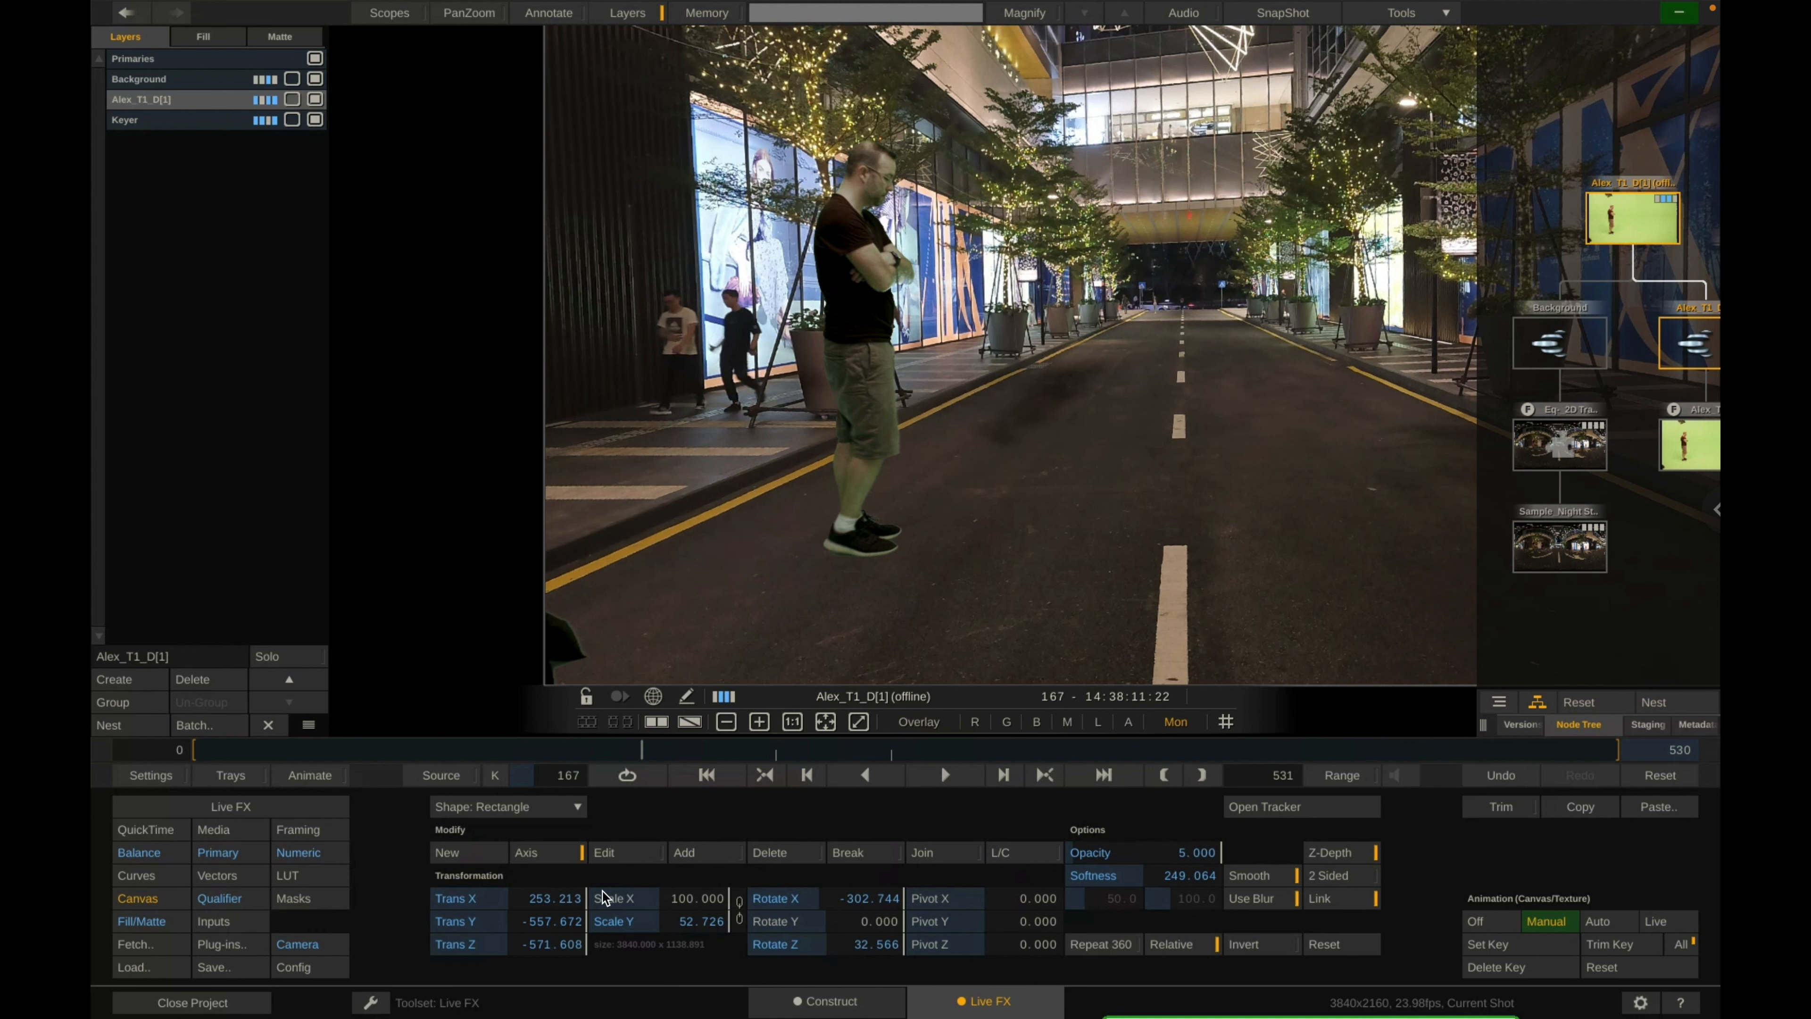
pyautogui.doubleClick(555, 946)
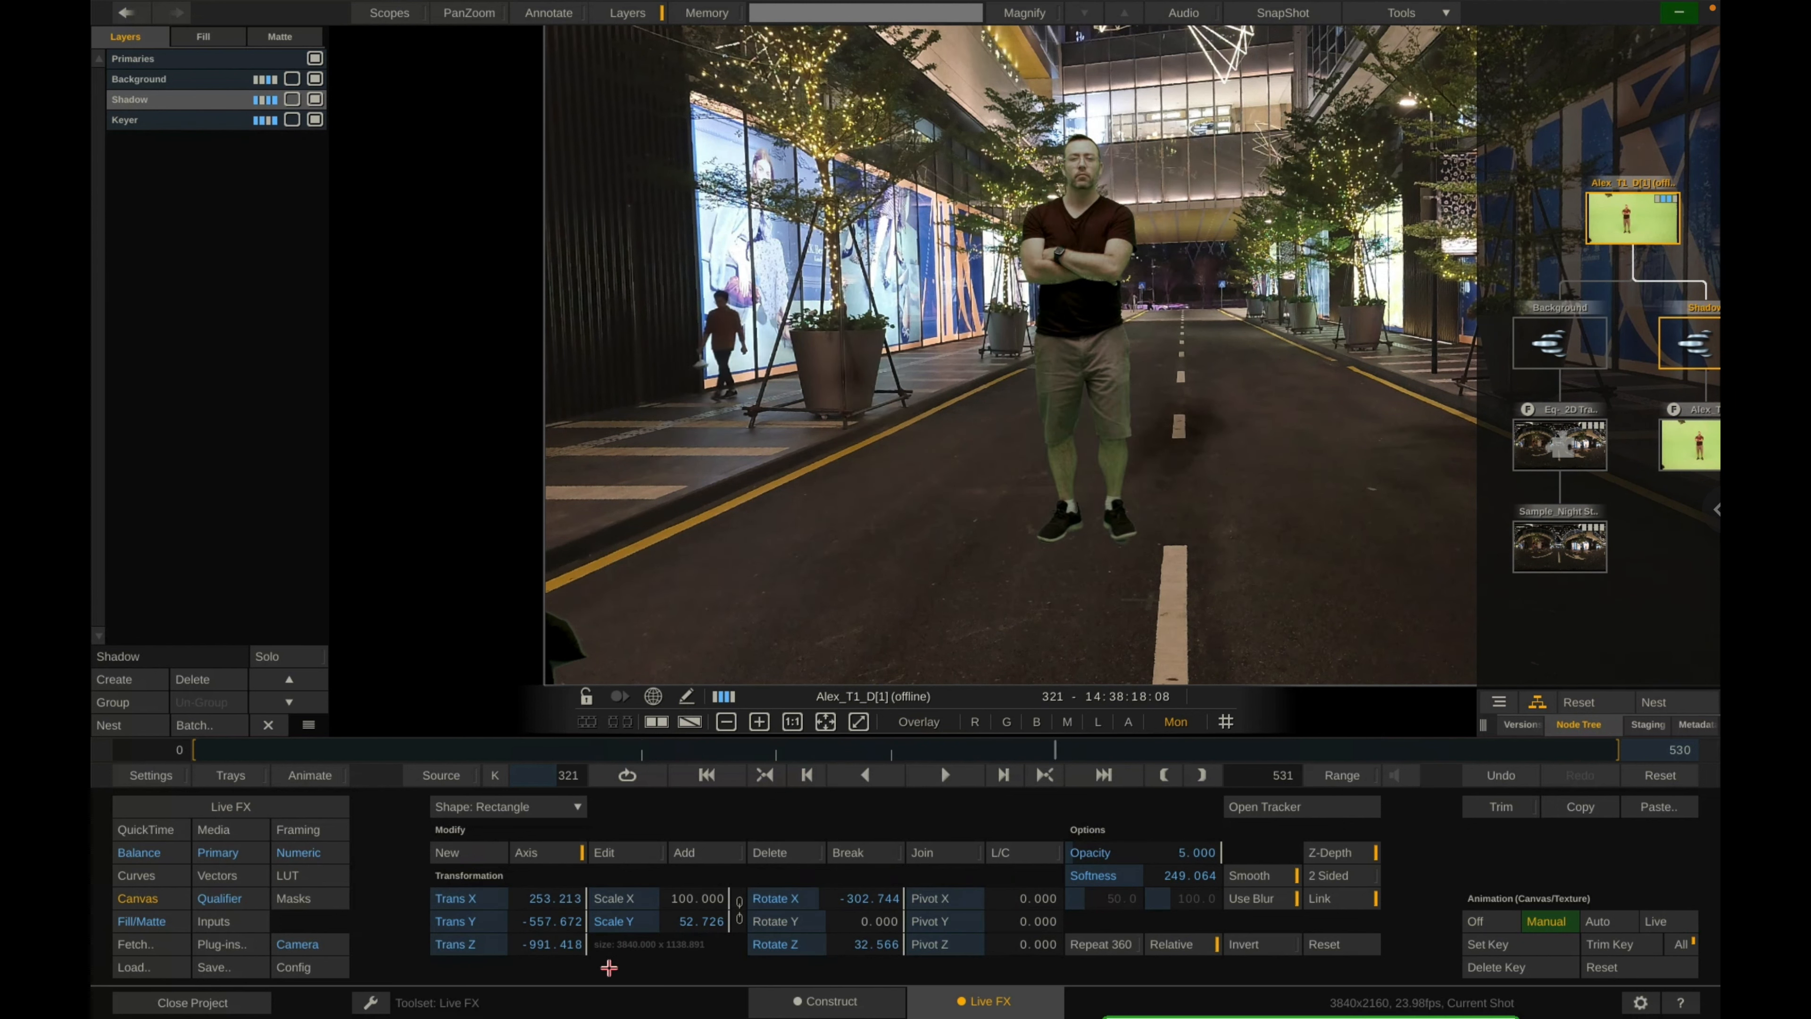
# Reposition the Shadow layer with Trans X 206.796 and Trans Y -687.395, setting keys at frames 321 and 365, and scrub through the motion.
pyautogui.moveTo(554, 927); pyautogui.dragTo(577, 897)
pyautogui.click(1535, 949)
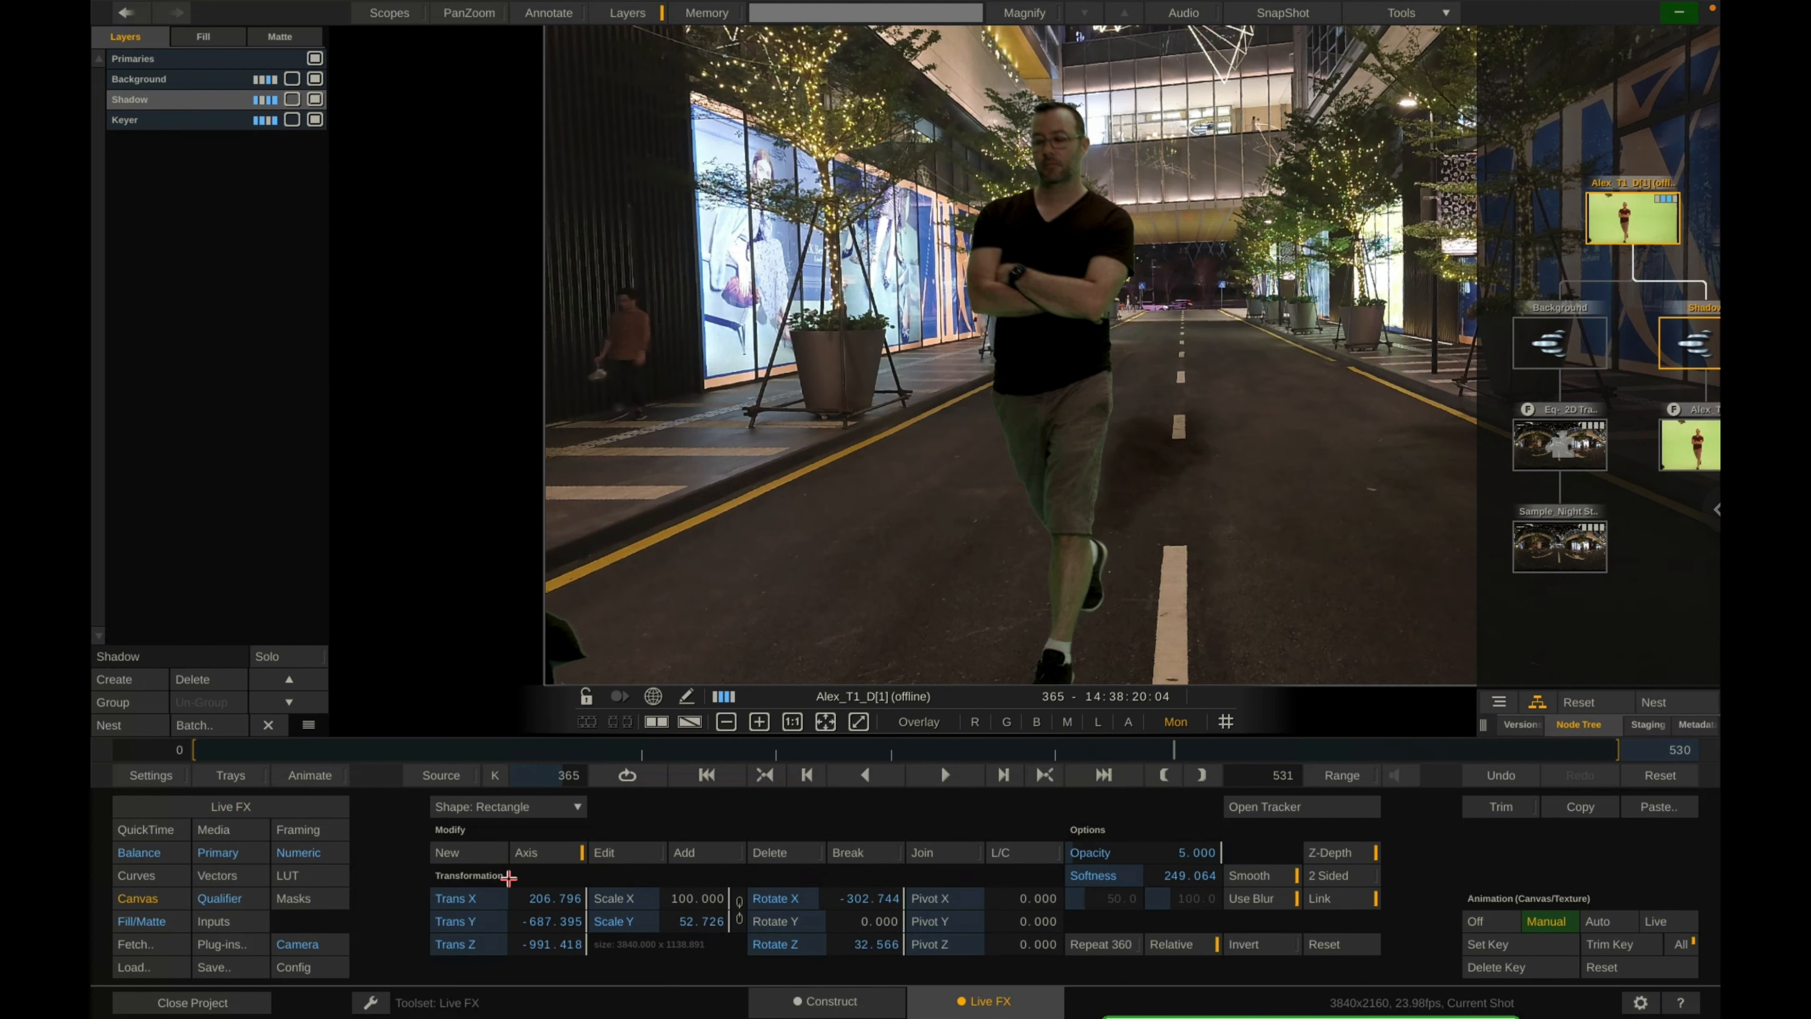
pyautogui.moveTo(1160, 753); pyautogui.dragTo(913, 758)
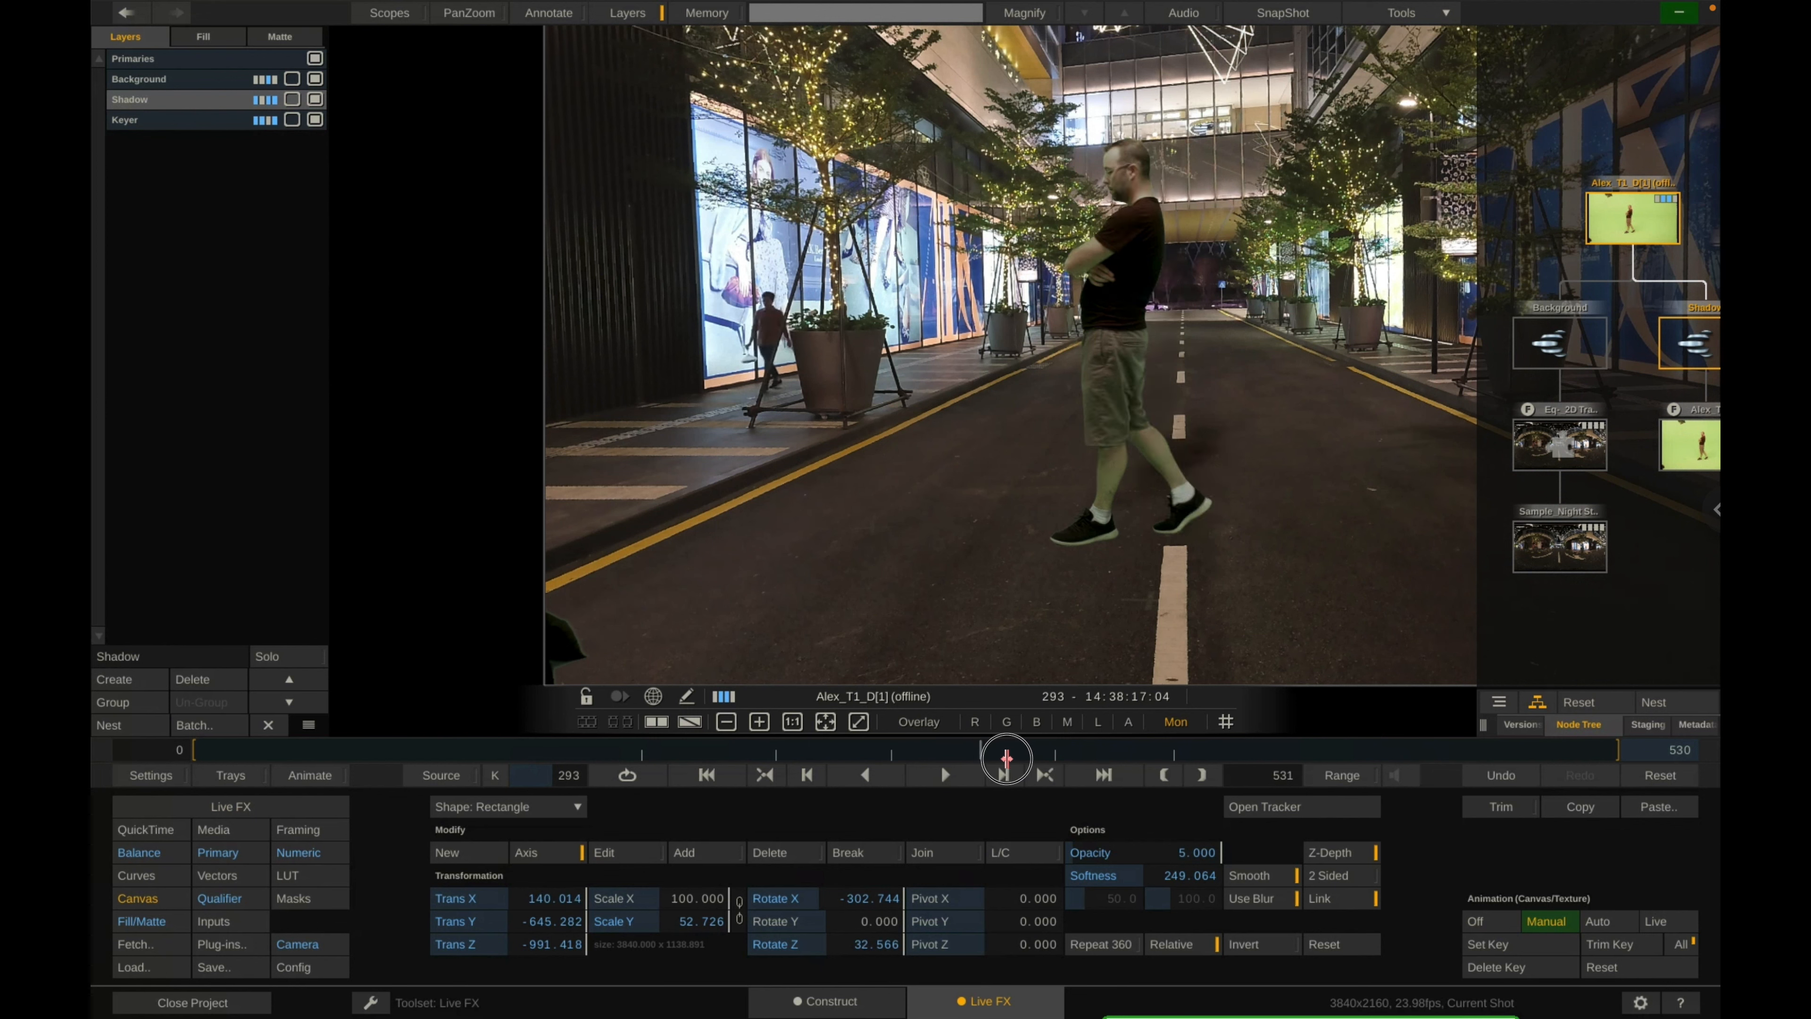
pyautogui.moveTo(1053, 751); pyautogui.dragTo(964, 754)
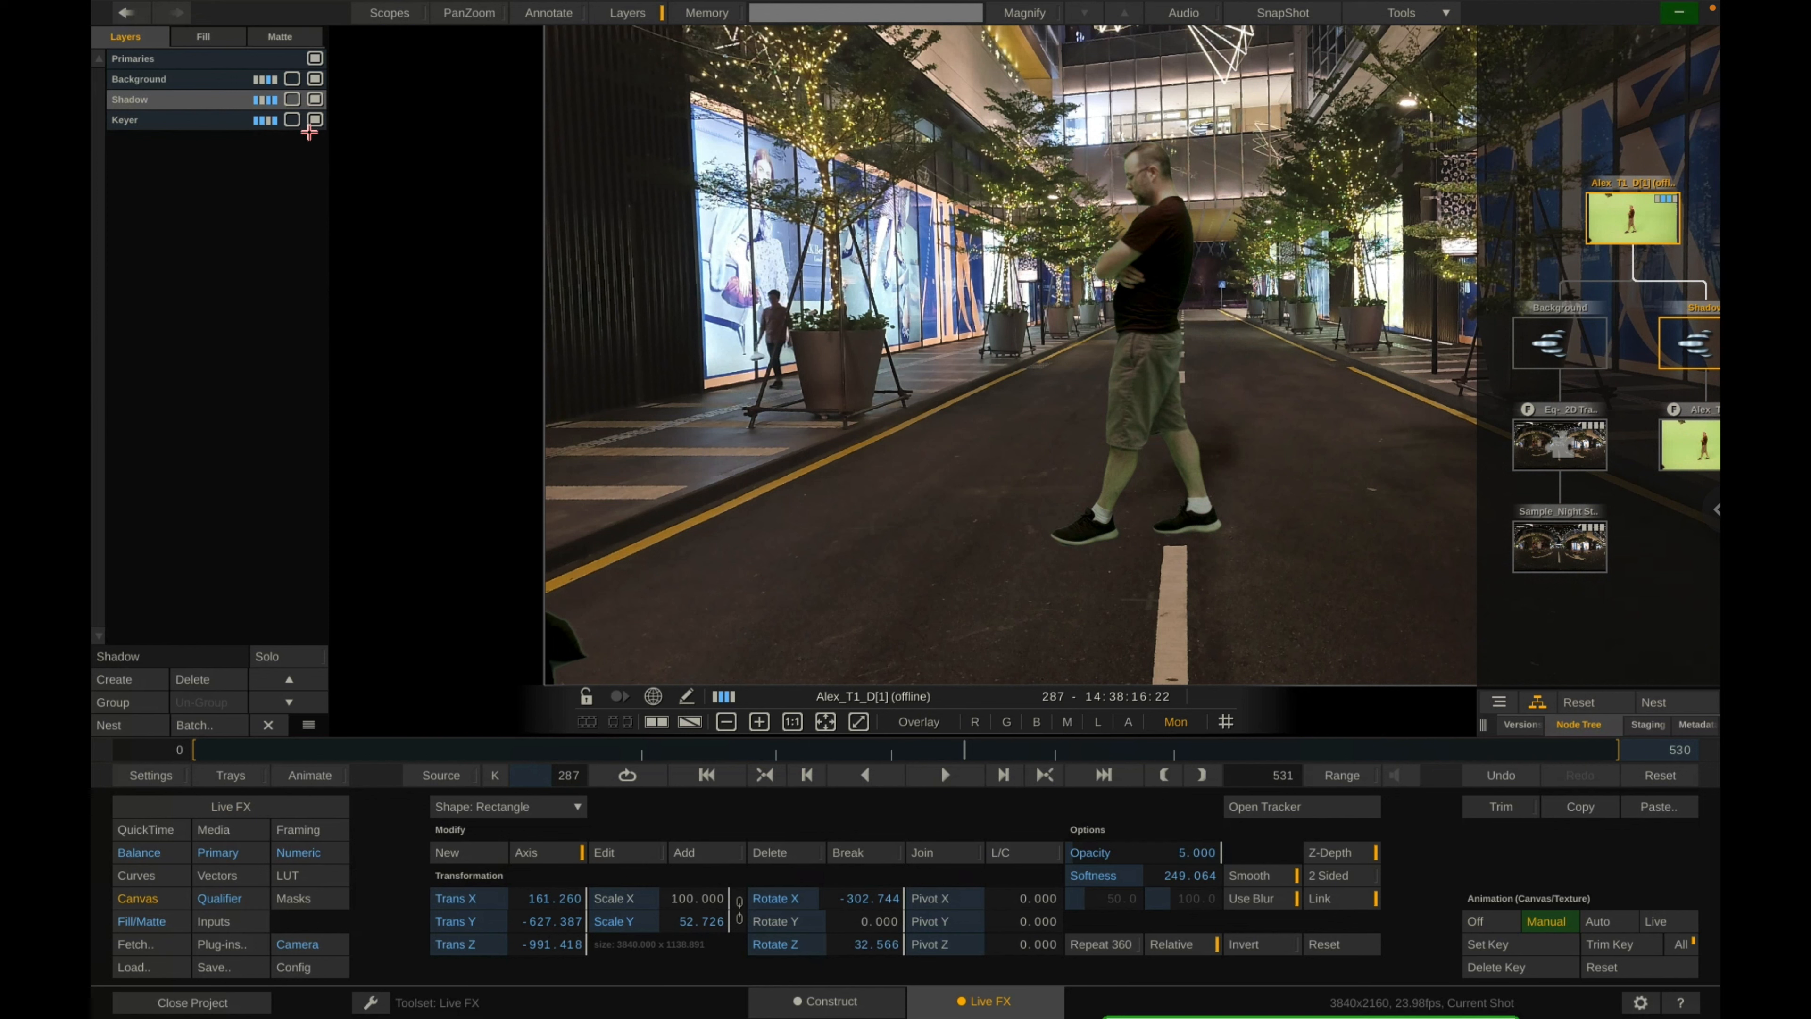
# Select the Background layer and set its camera's Focal Length to 15.35.
pyautogui.click(183, 79)
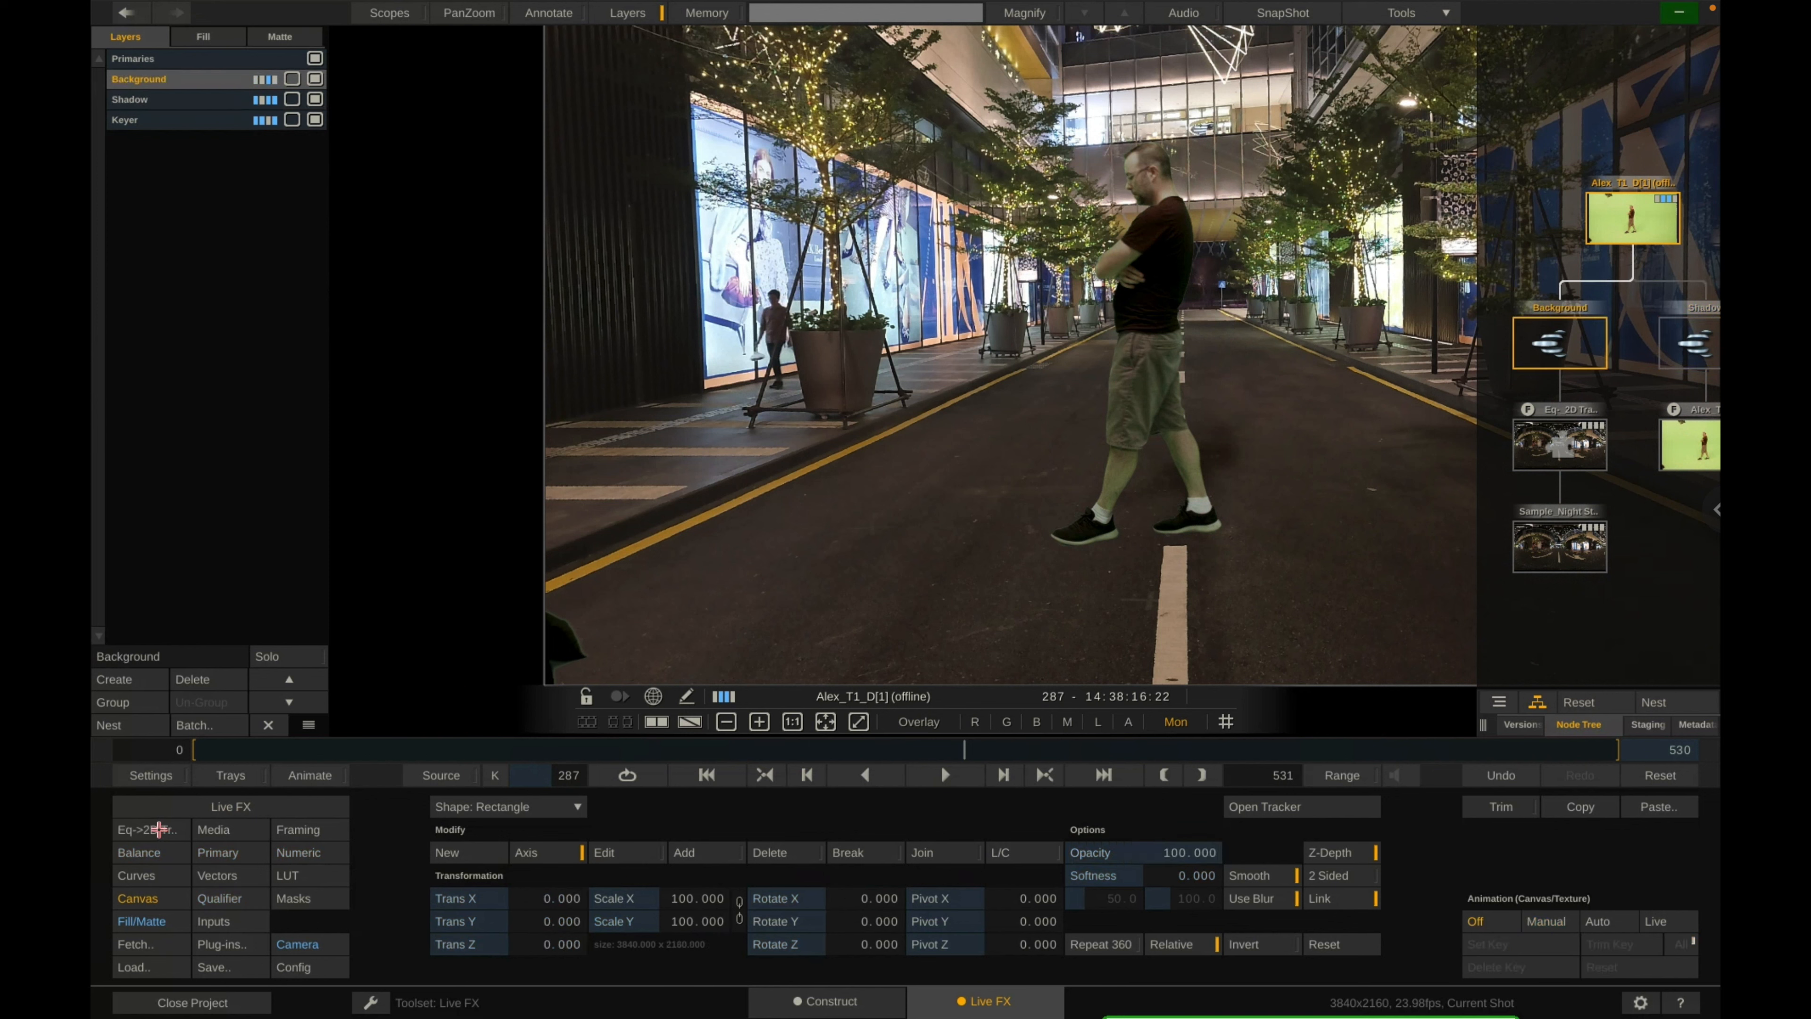
pyautogui.click(154, 829)
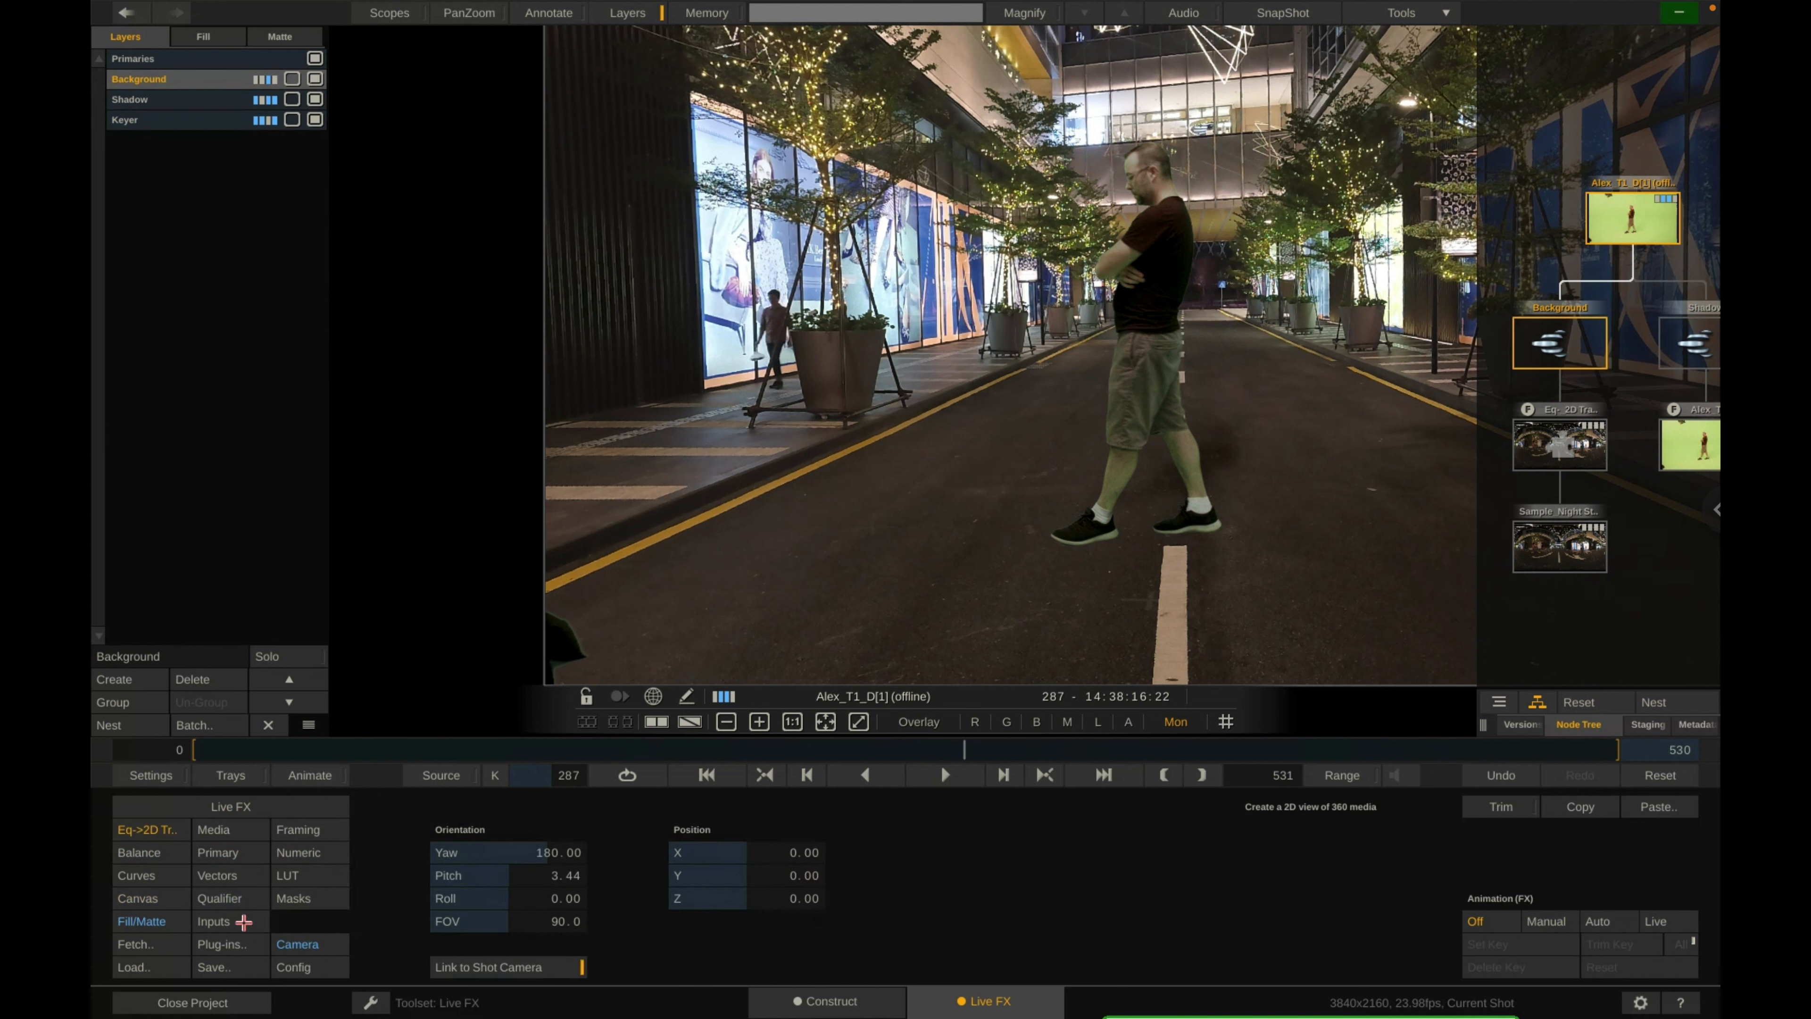
pyautogui.click(283, 944)
pyautogui.moveTo(489, 855); pyautogui.dragTo(1173, 339)
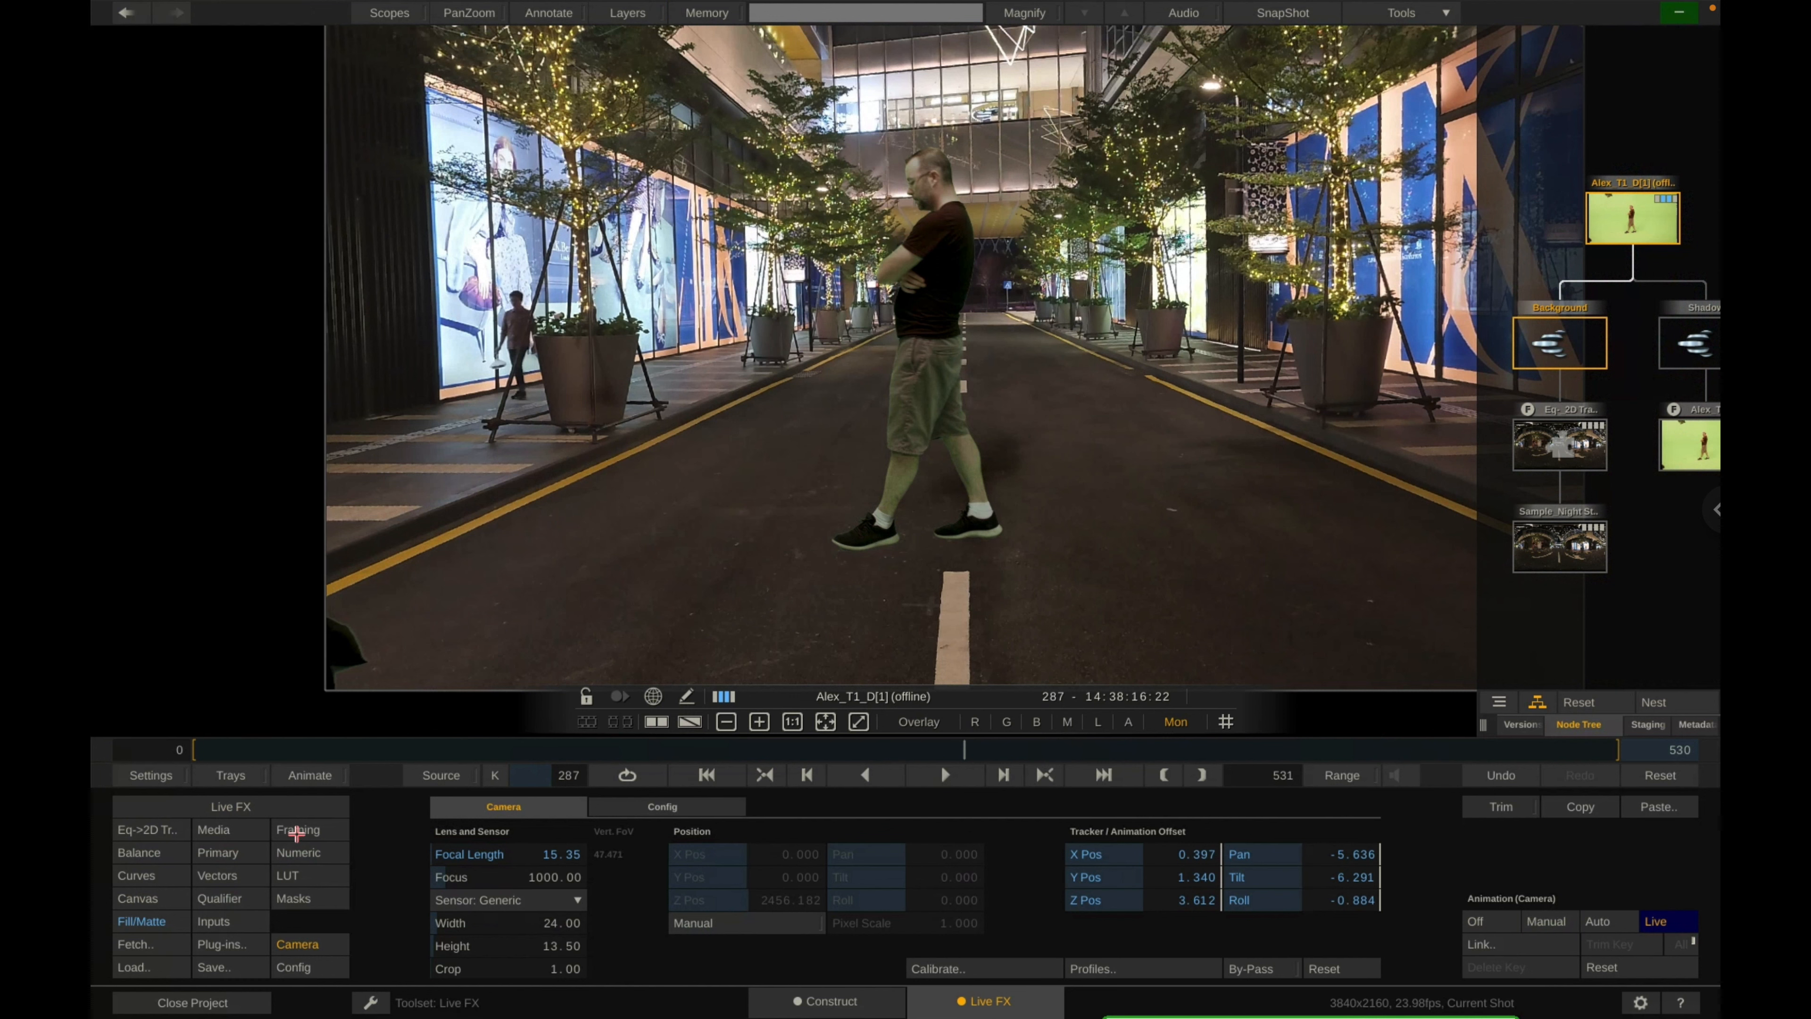
# Add a slight Aperture Defocus to the Background layer.
pyautogui.click(296, 831)
pyautogui.click(298, 852)
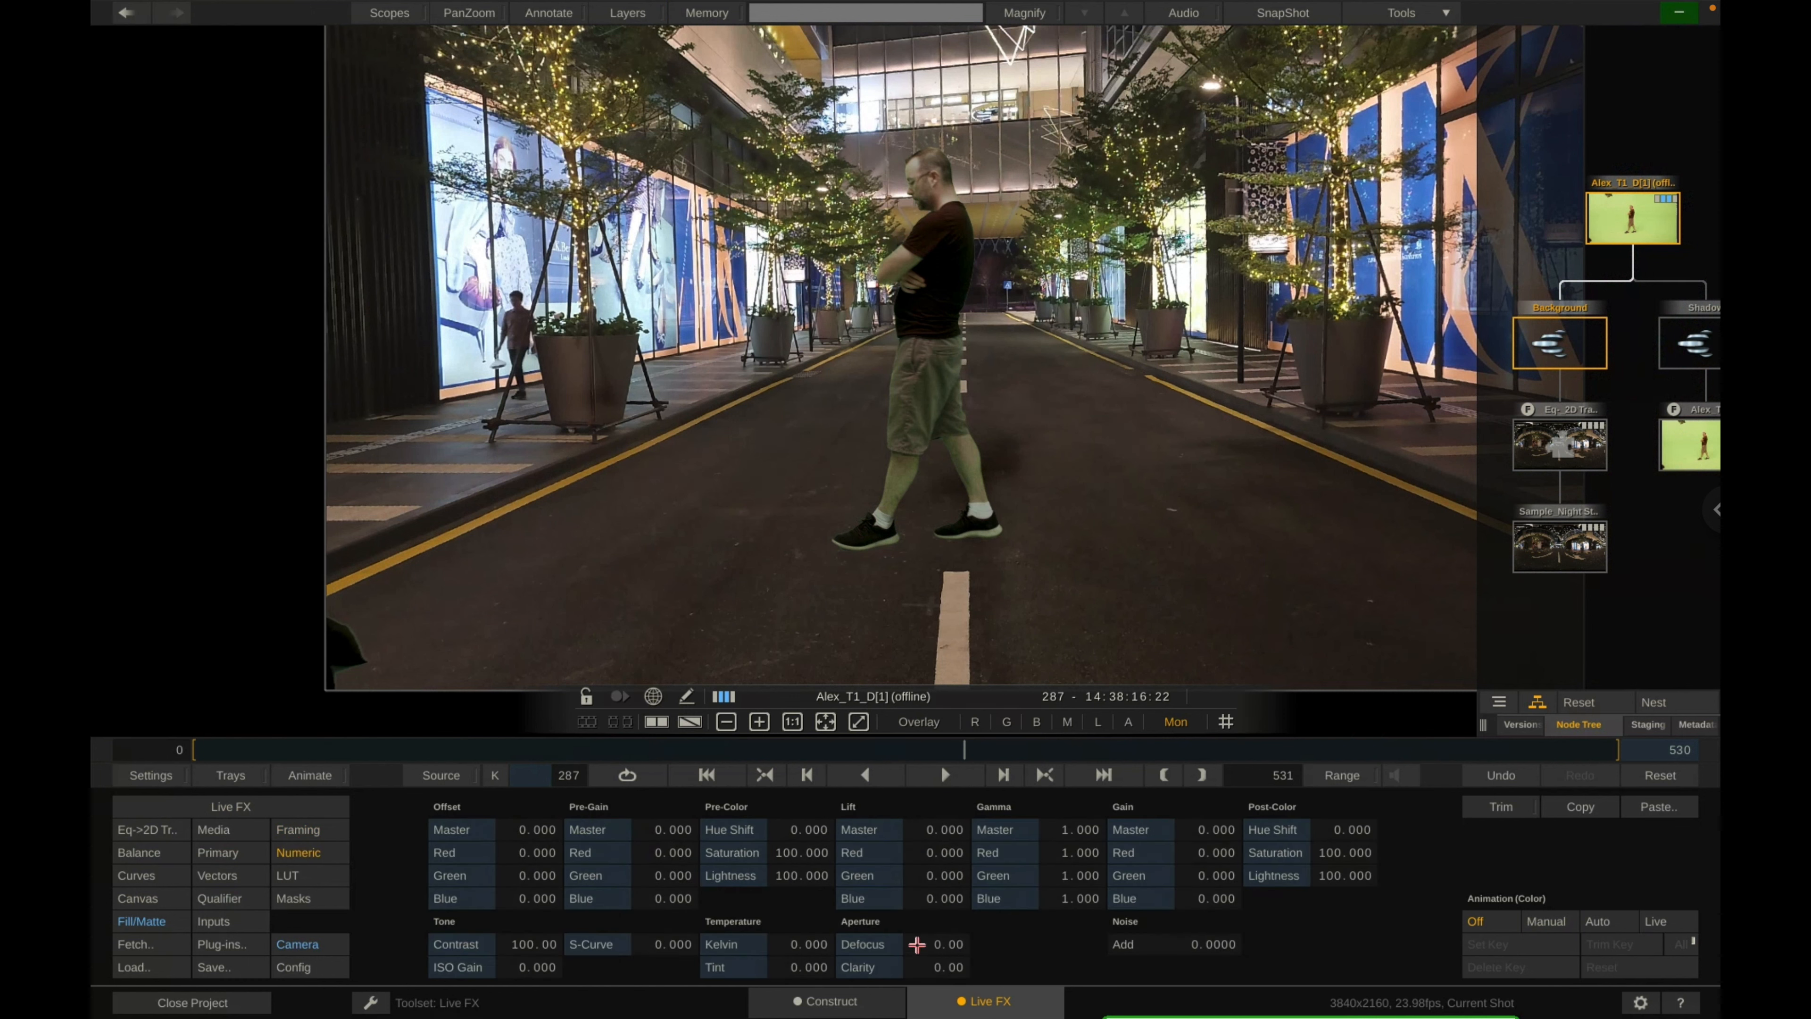
pyautogui.moveTo(917, 944); pyautogui.dragTo(926, 947)
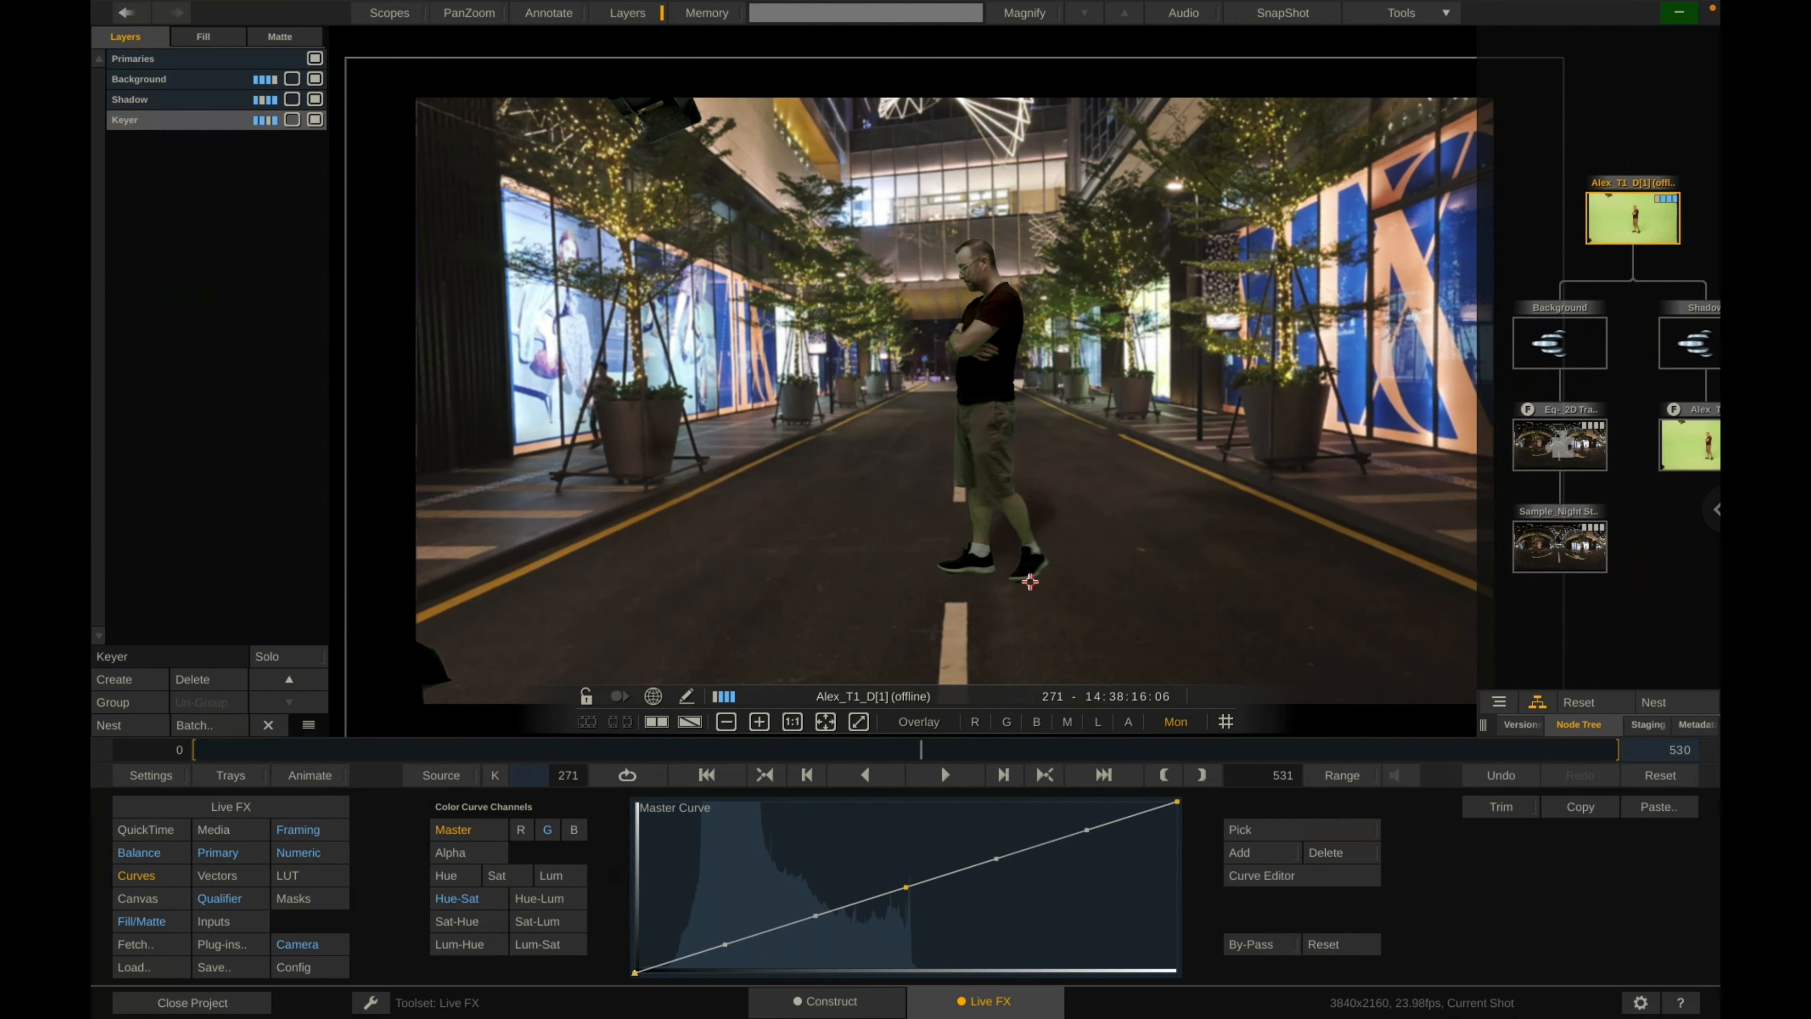